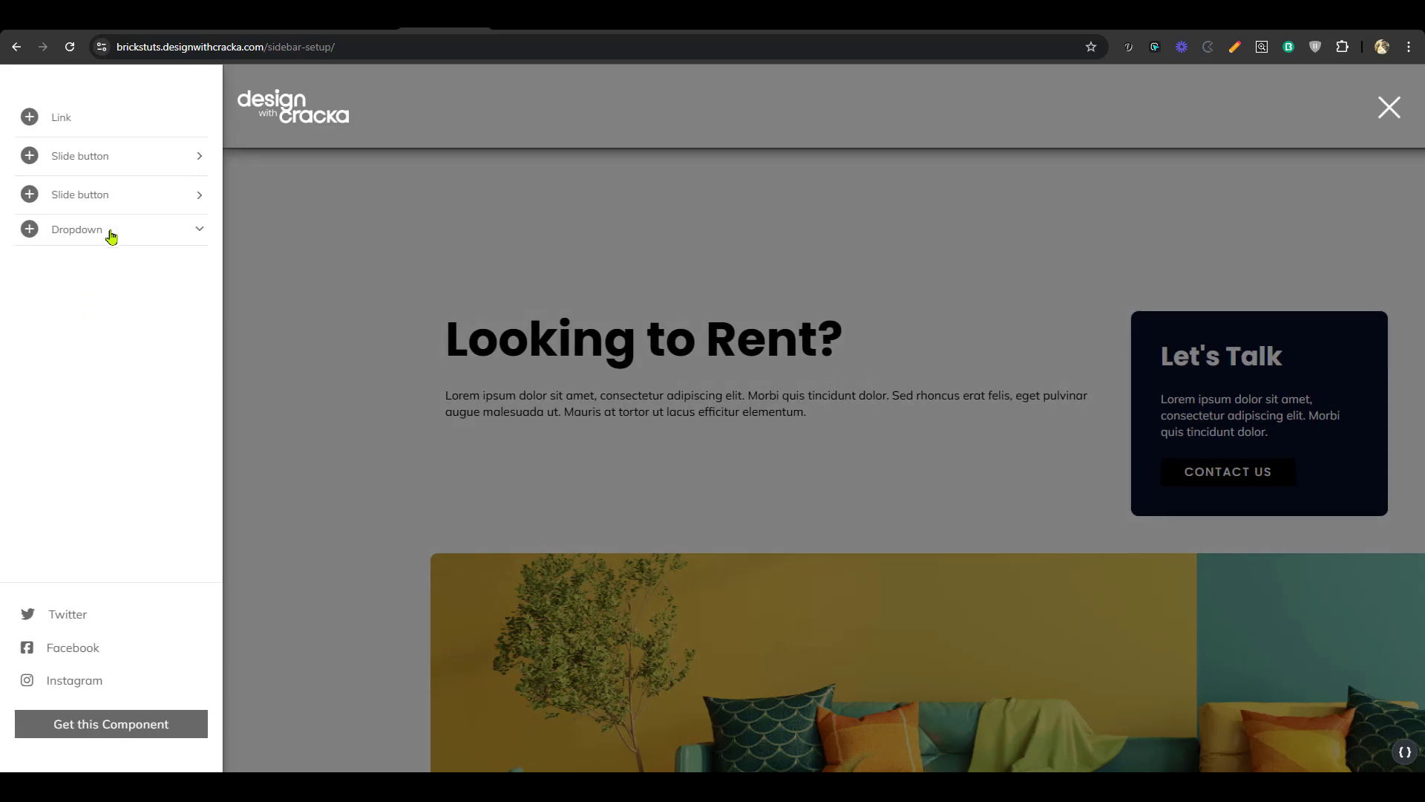
# - Expand the nested Dropdown levels in the demo page's off-canvas sidebar, and close the sidebar
pyautogui.click(111, 232)
pyautogui.click(112, 267)
pyautogui.click(111, 331)
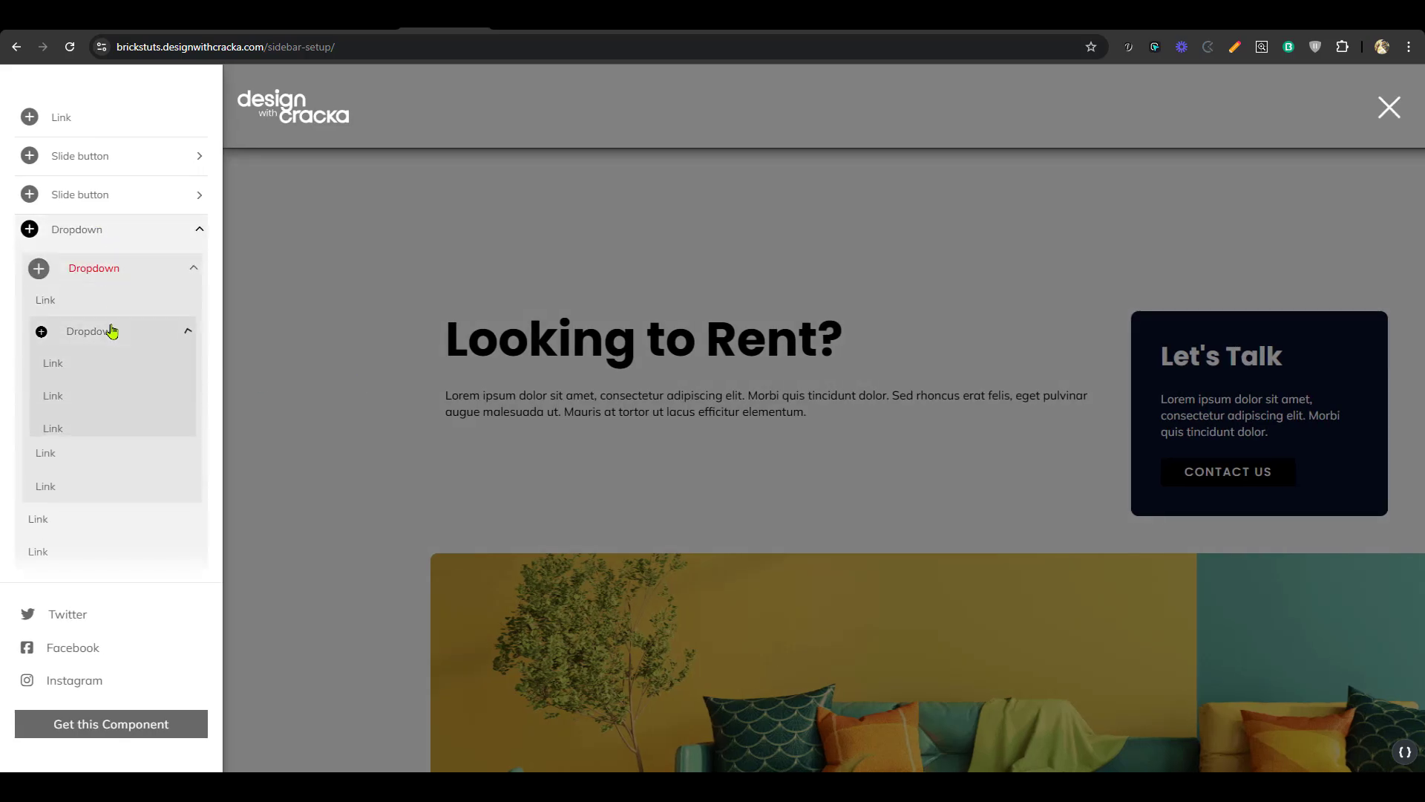
pyautogui.click(1382, 109)
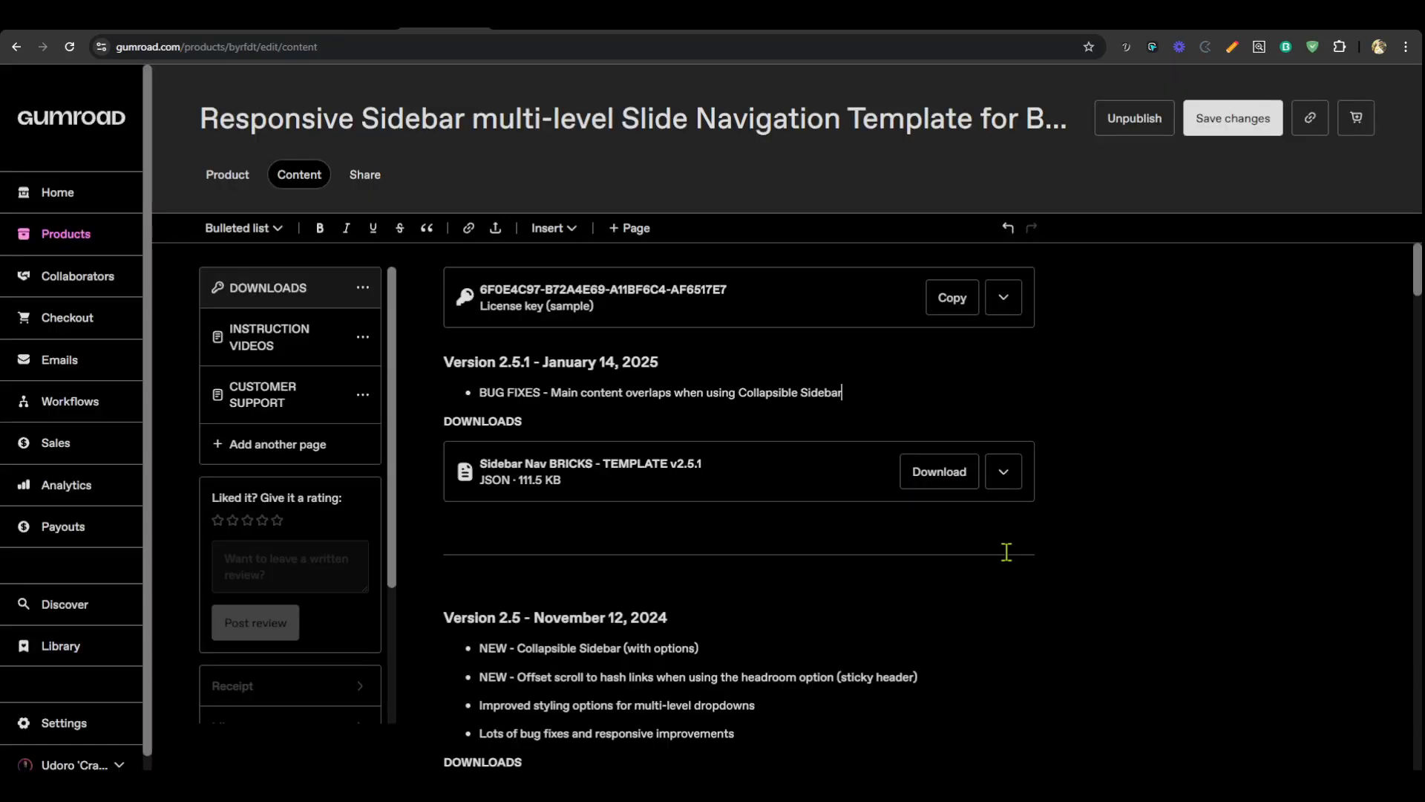
# - Download the Sidebar Nav BRICKS - TEMPLATE v2.5.1 JSON and paste its full contents into the empty header template
pyautogui.click(939, 472)
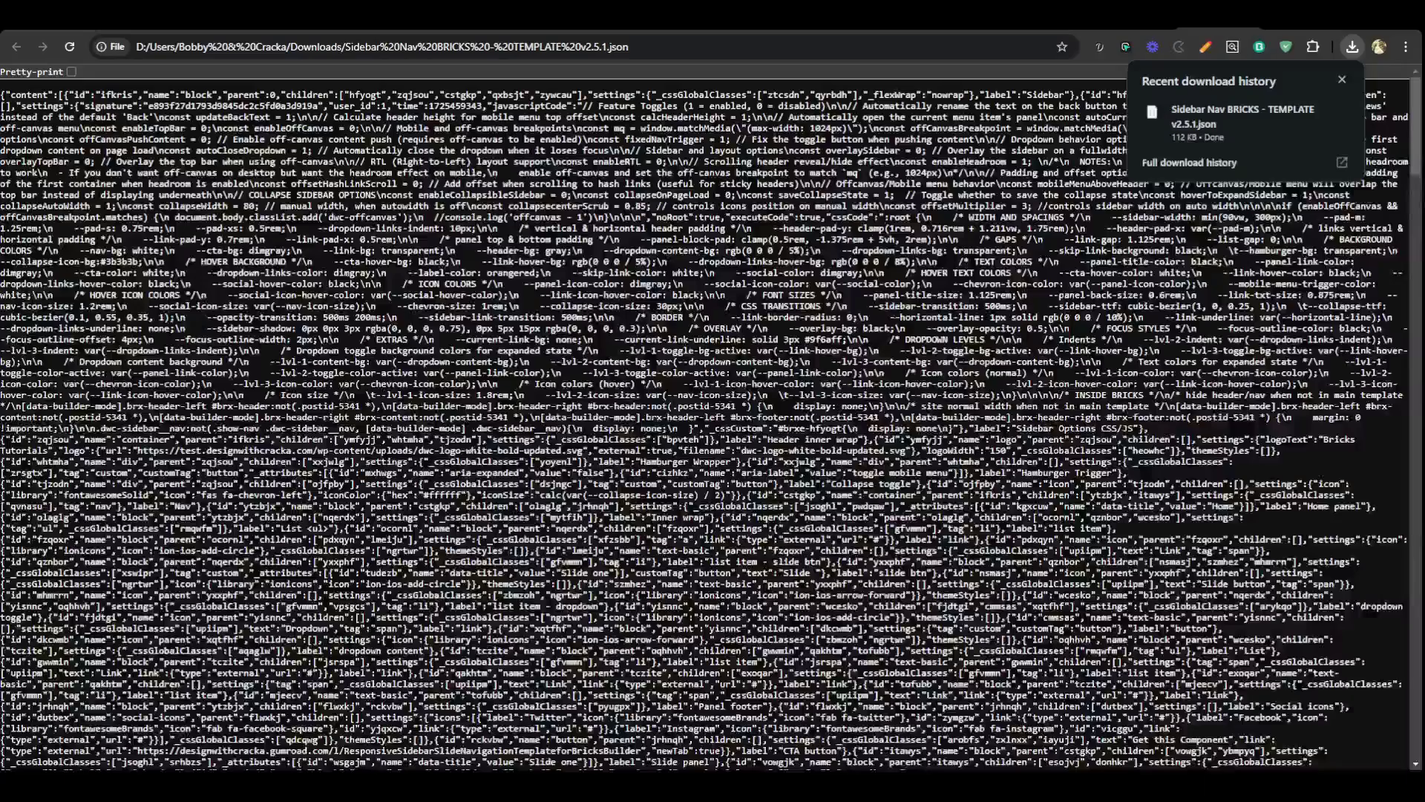
pyautogui.click(934, 207)
pyautogui.hotkey('ctrl', 'a')
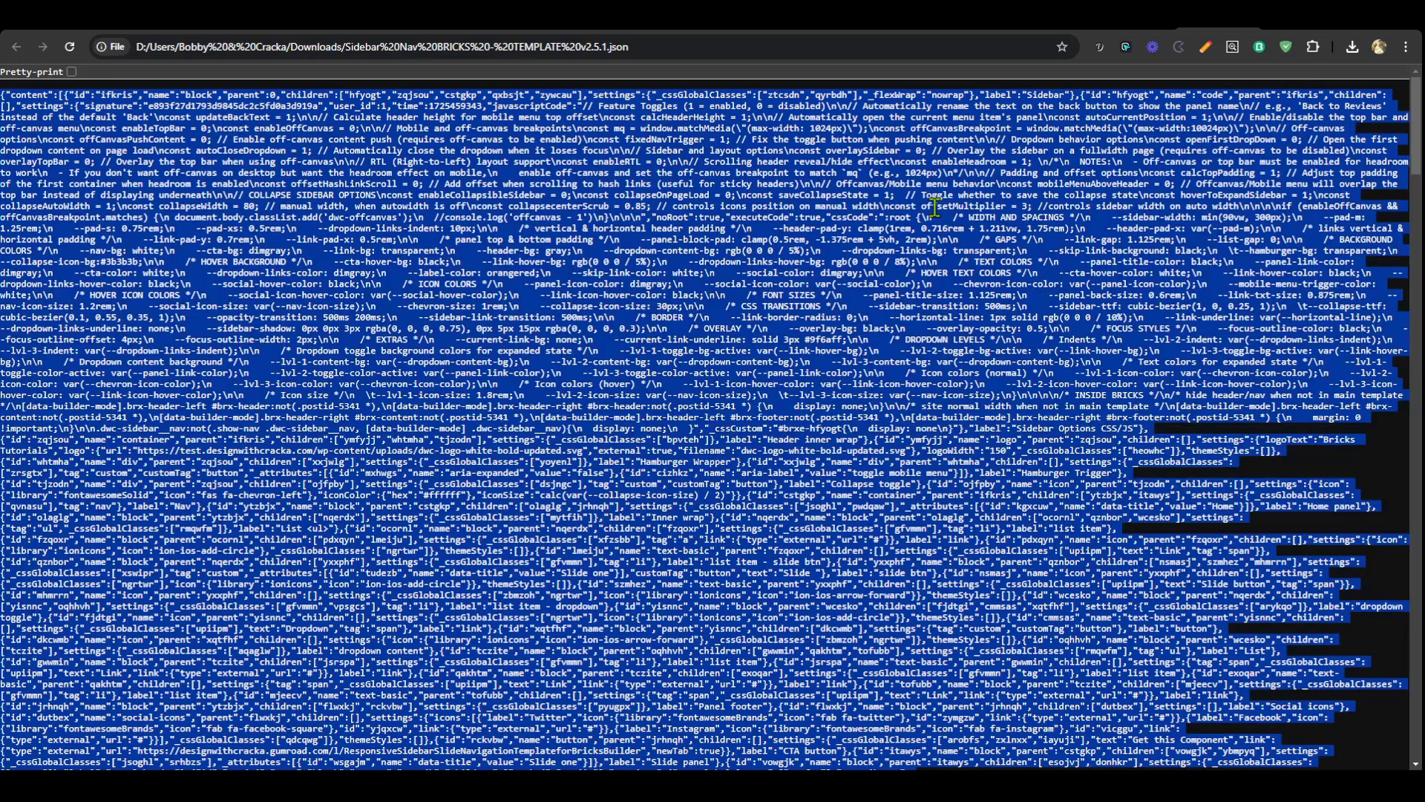
pyautogui.click(987, 22)
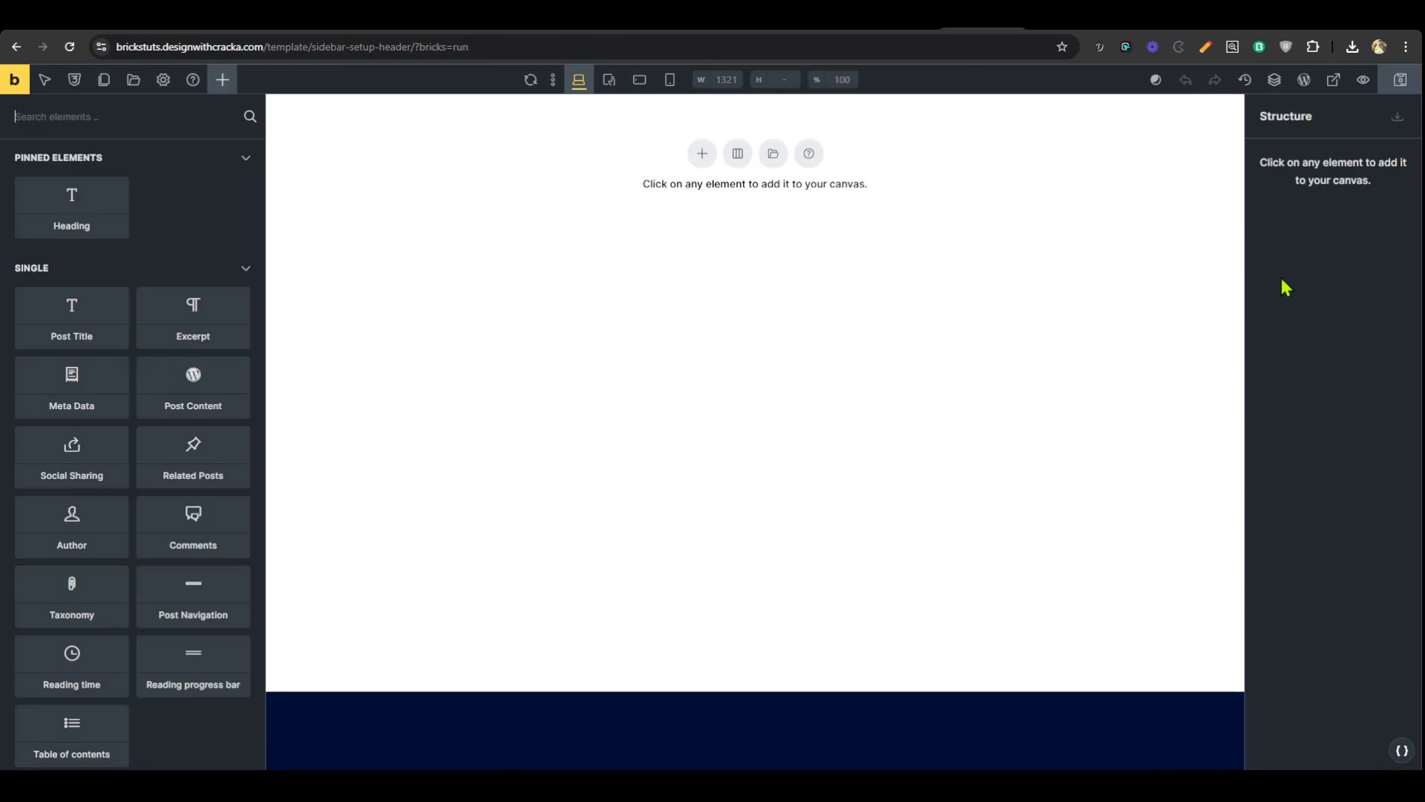
pyautogui.click(1396, 117)
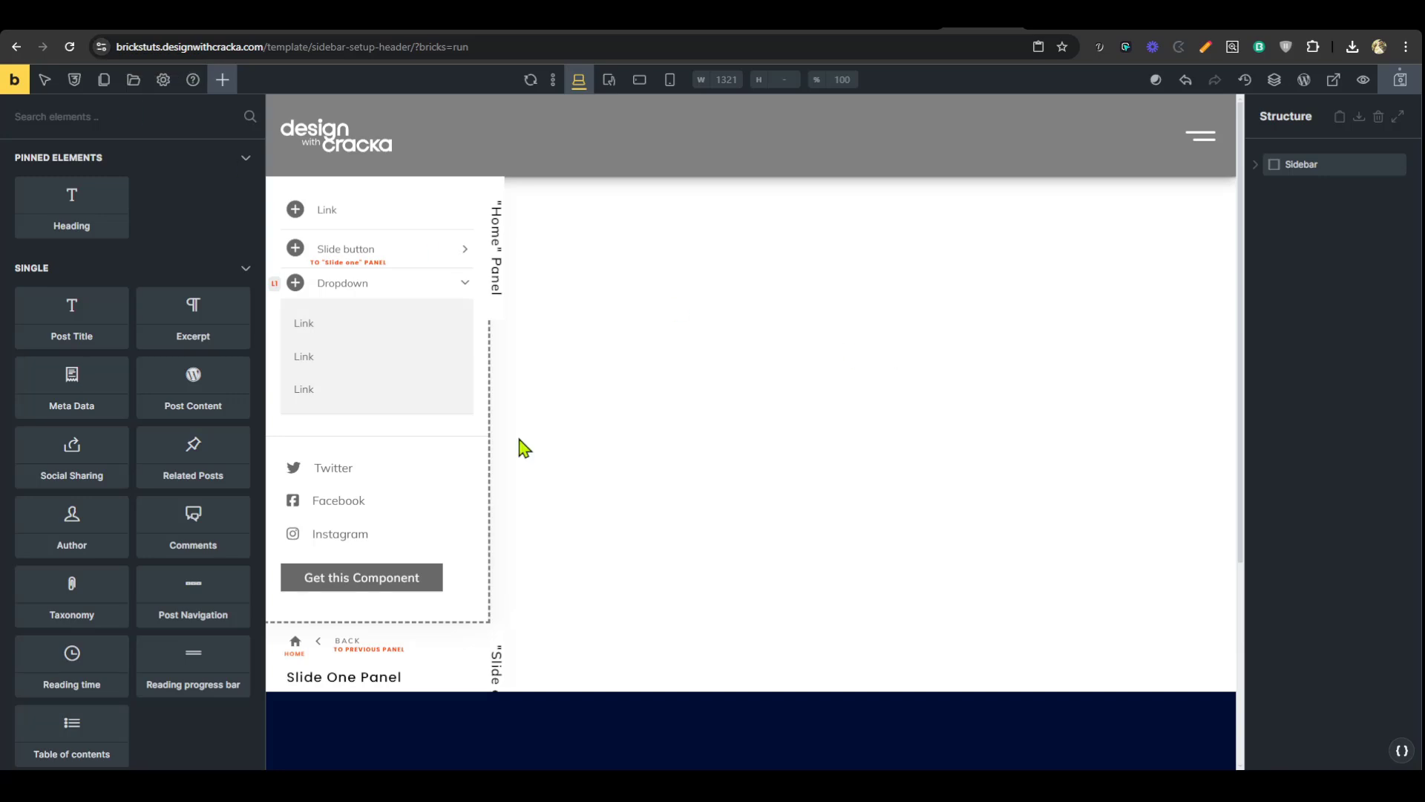
# - Set the template's header location to Left and its header width to var(--sidebar-width)
pyautogui.click(162, 81)
pyautogui.click(119, 232)
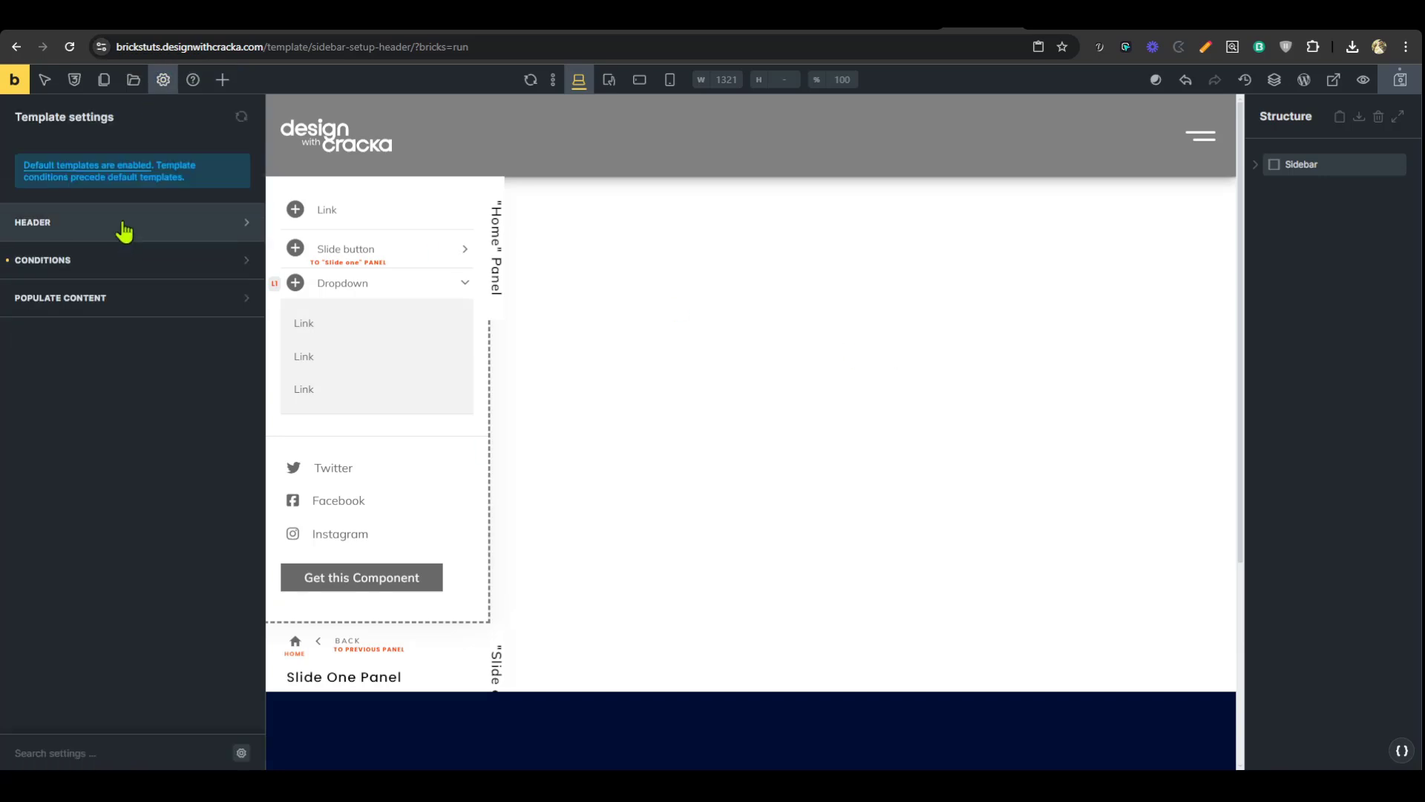
pyautogui.click(123, 225)
pyautogui.click(165, 267)
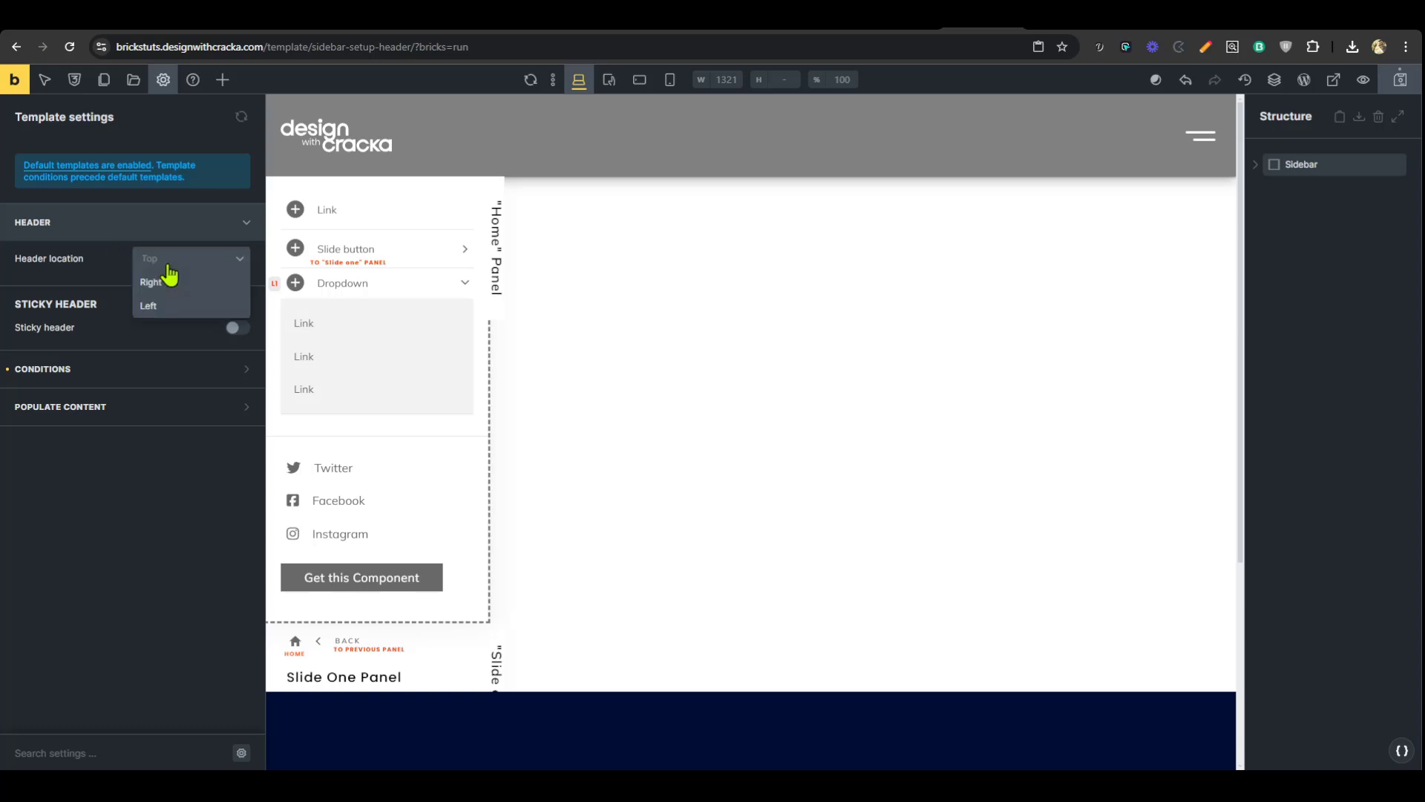
pyautogui.click(164, 306)
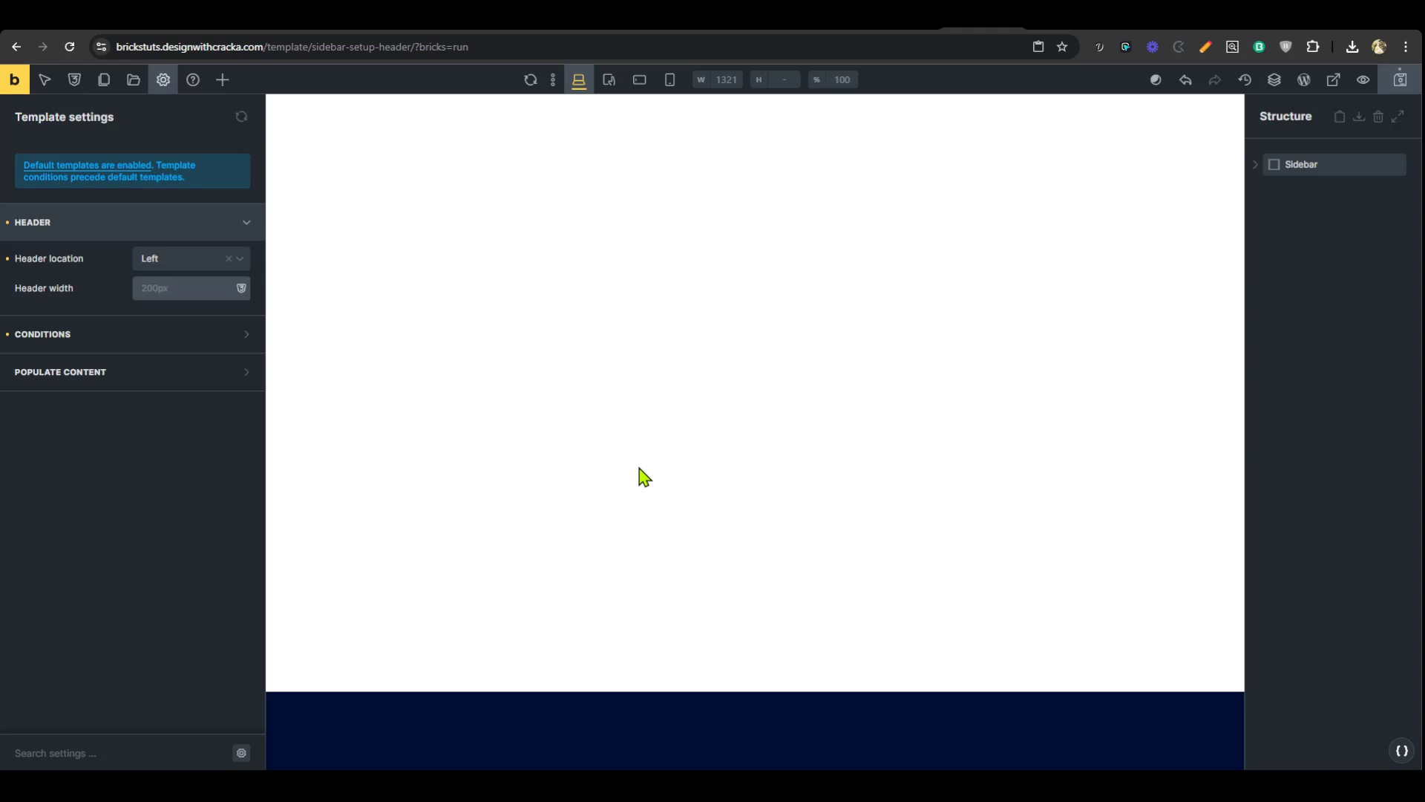
pyautogui.write('var(--sidebar-width')
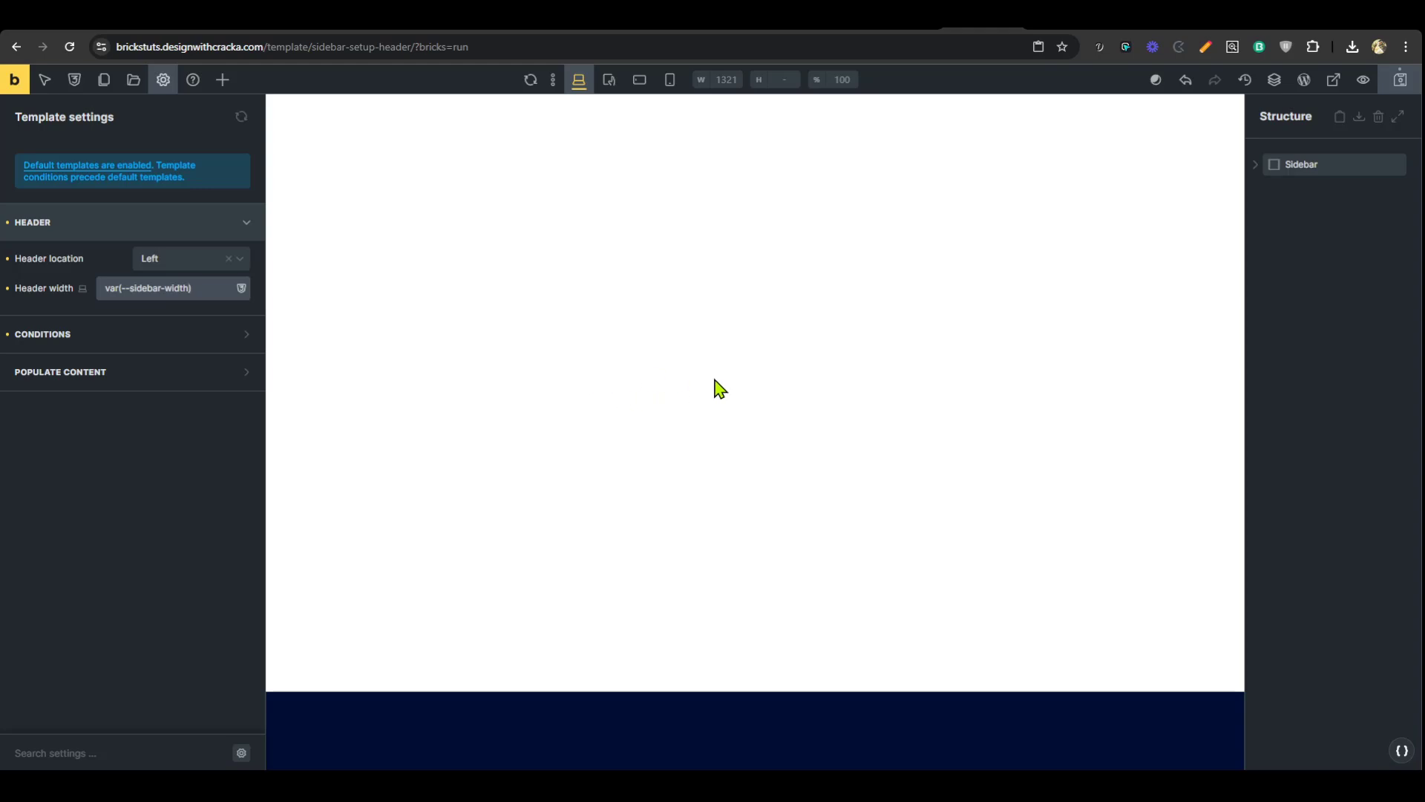
pyautogui.click(646, 251)
# - Examine the INSIDE BRICKS rules and their post IDs in the CSS of the Sidebar Options CSS/JS element
pyautogui.click(1295, 168)
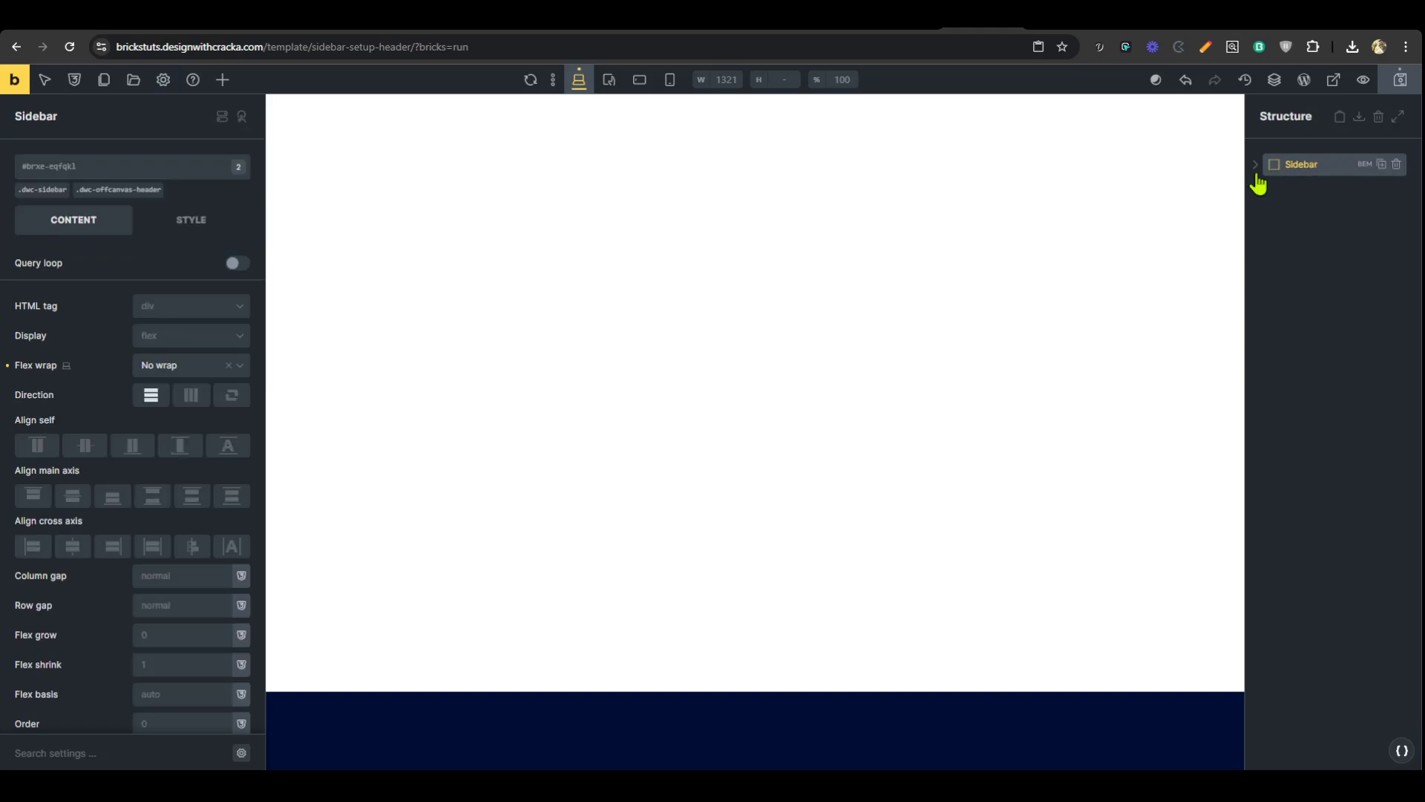
pyautogui.click(1255, 164)
pyautogui.click(1336, 192)
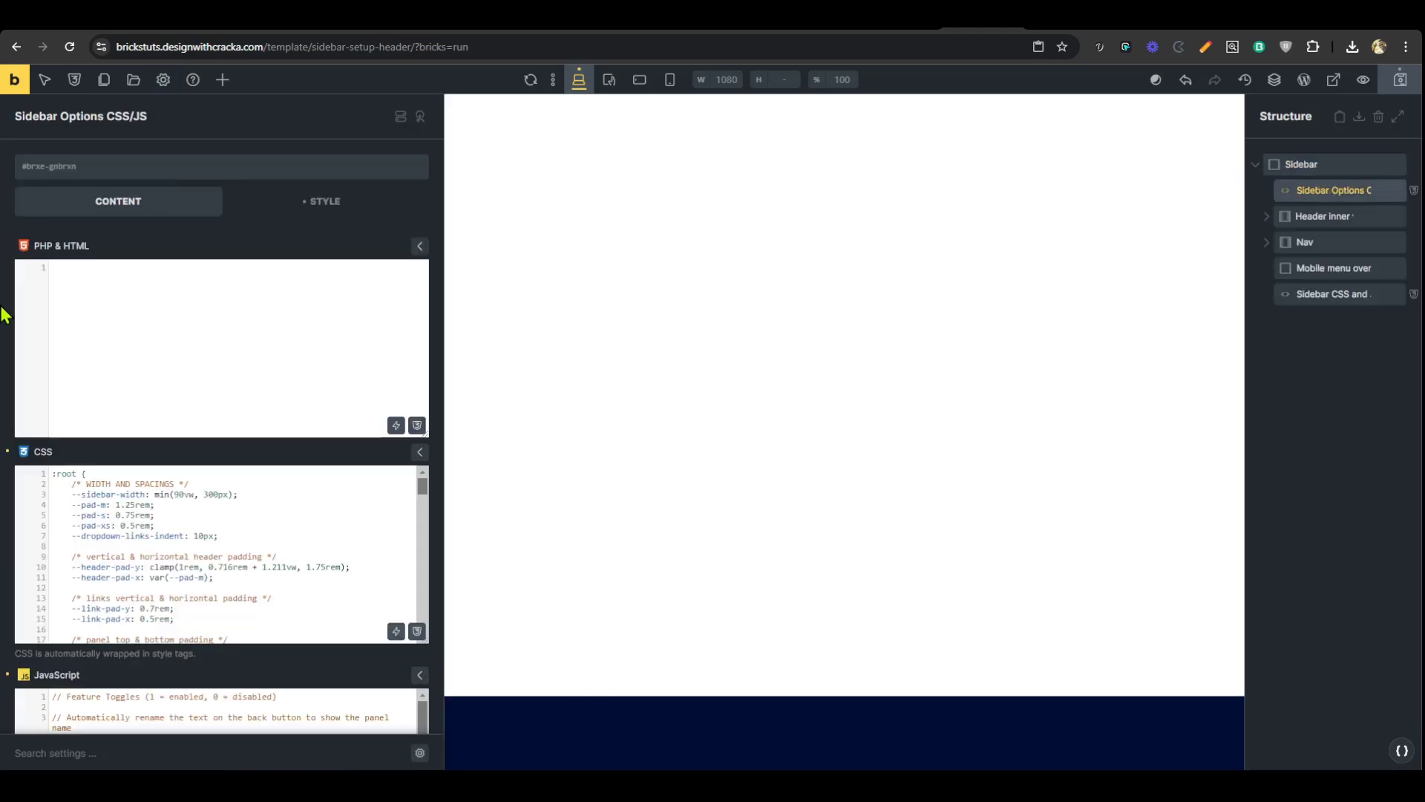
pyautogui.scroll(-3, 148, 297)
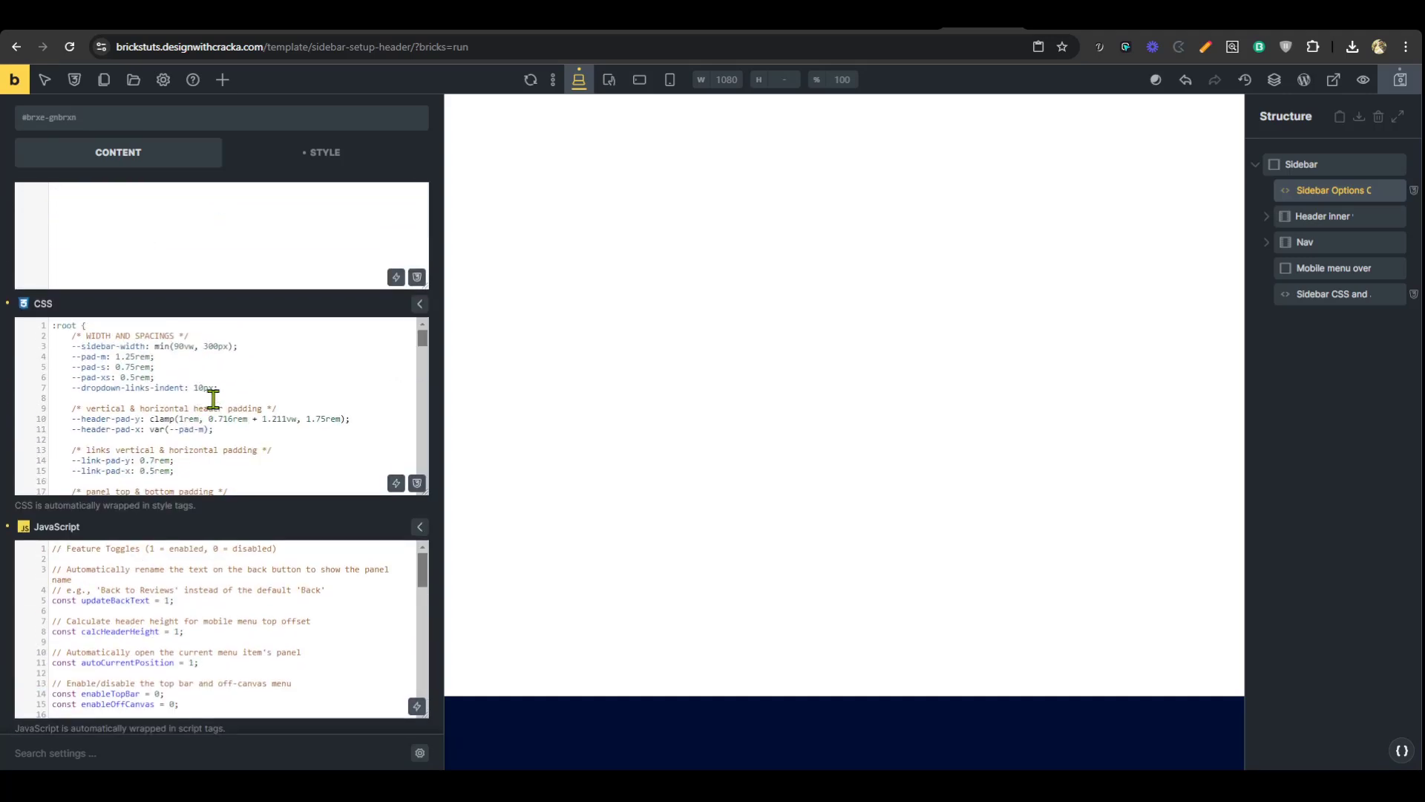
pyautogui.scroll(-15, 214, 400)
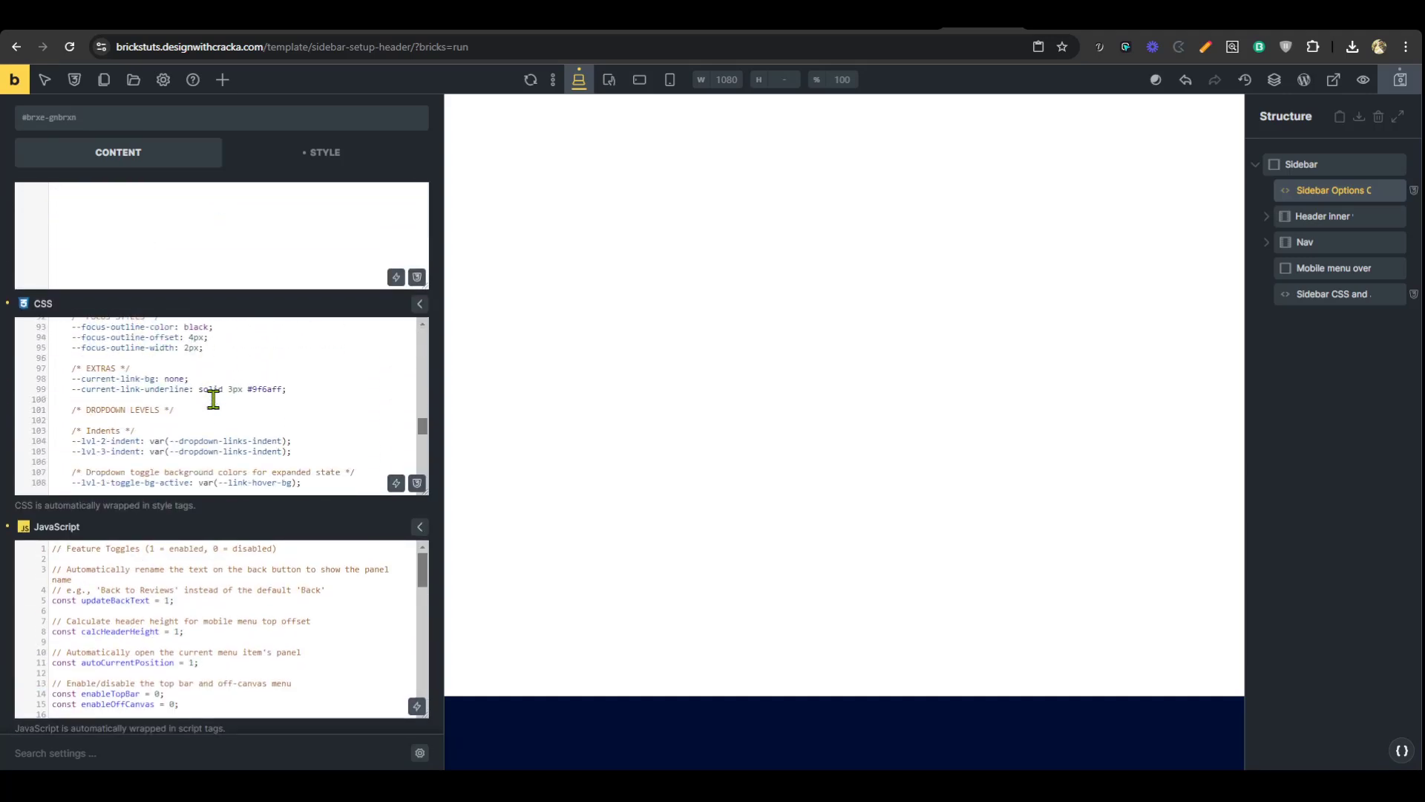
pyautogui.scroll(-3, 213, 400)
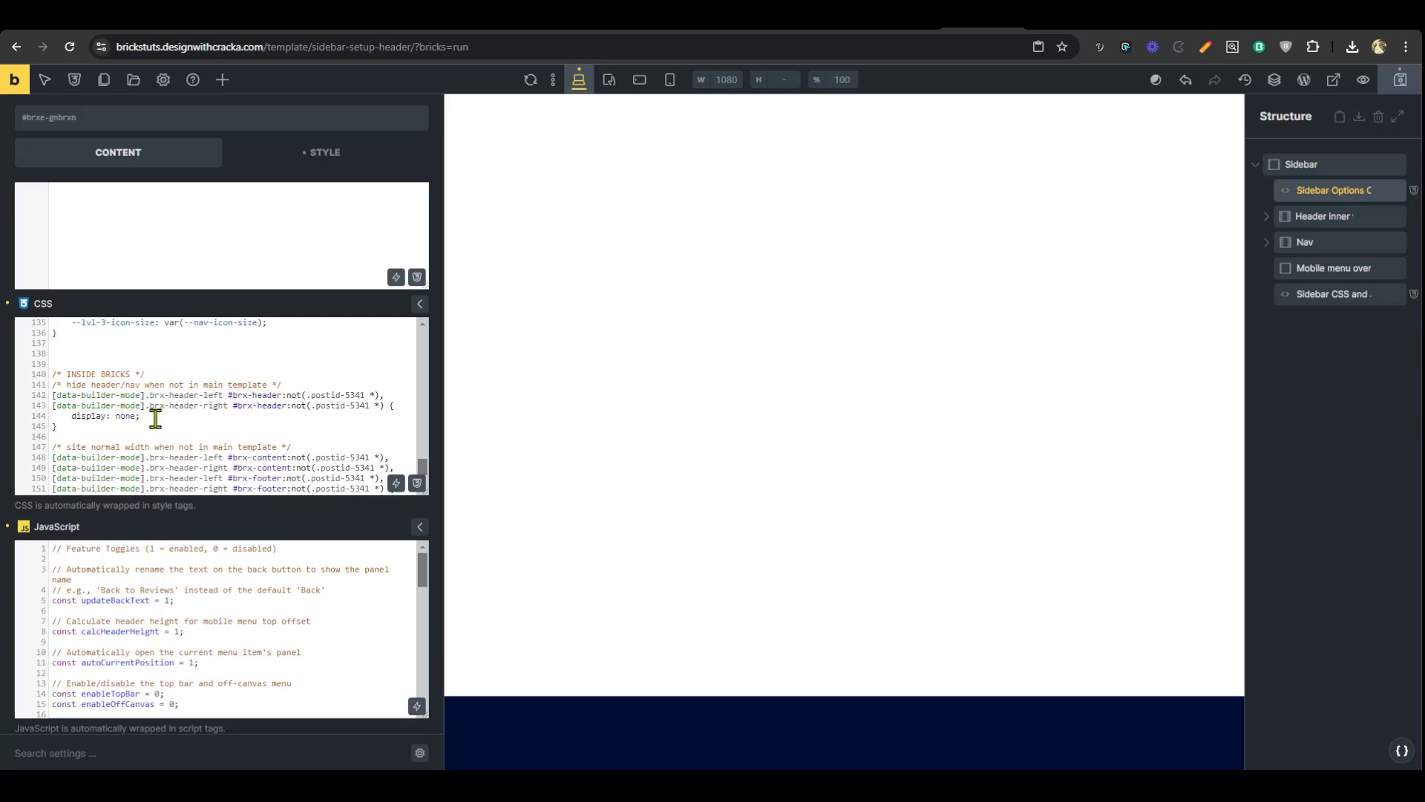
pyautogui.scroll(-2, 321, 397)
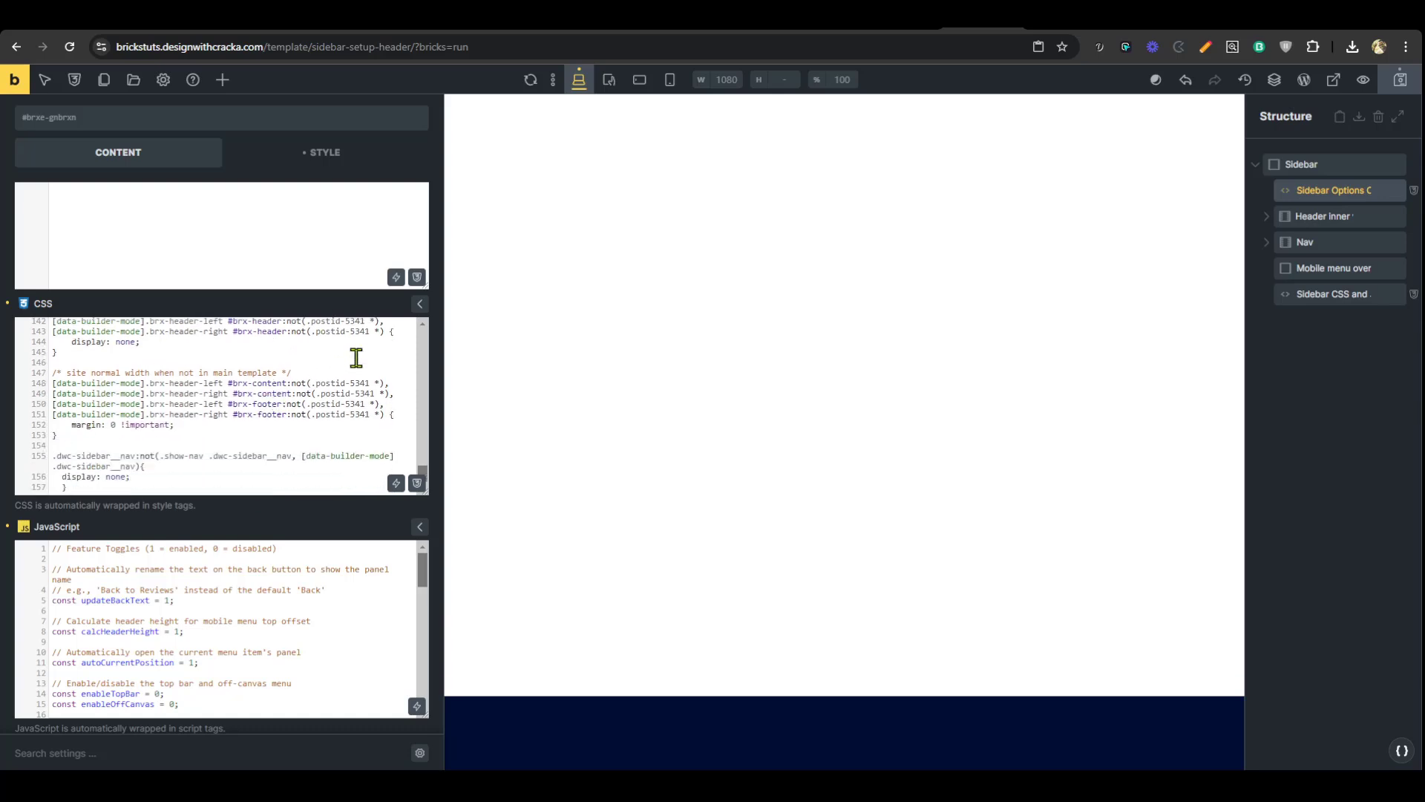
pyautogui.scroll(2, 355, 414)
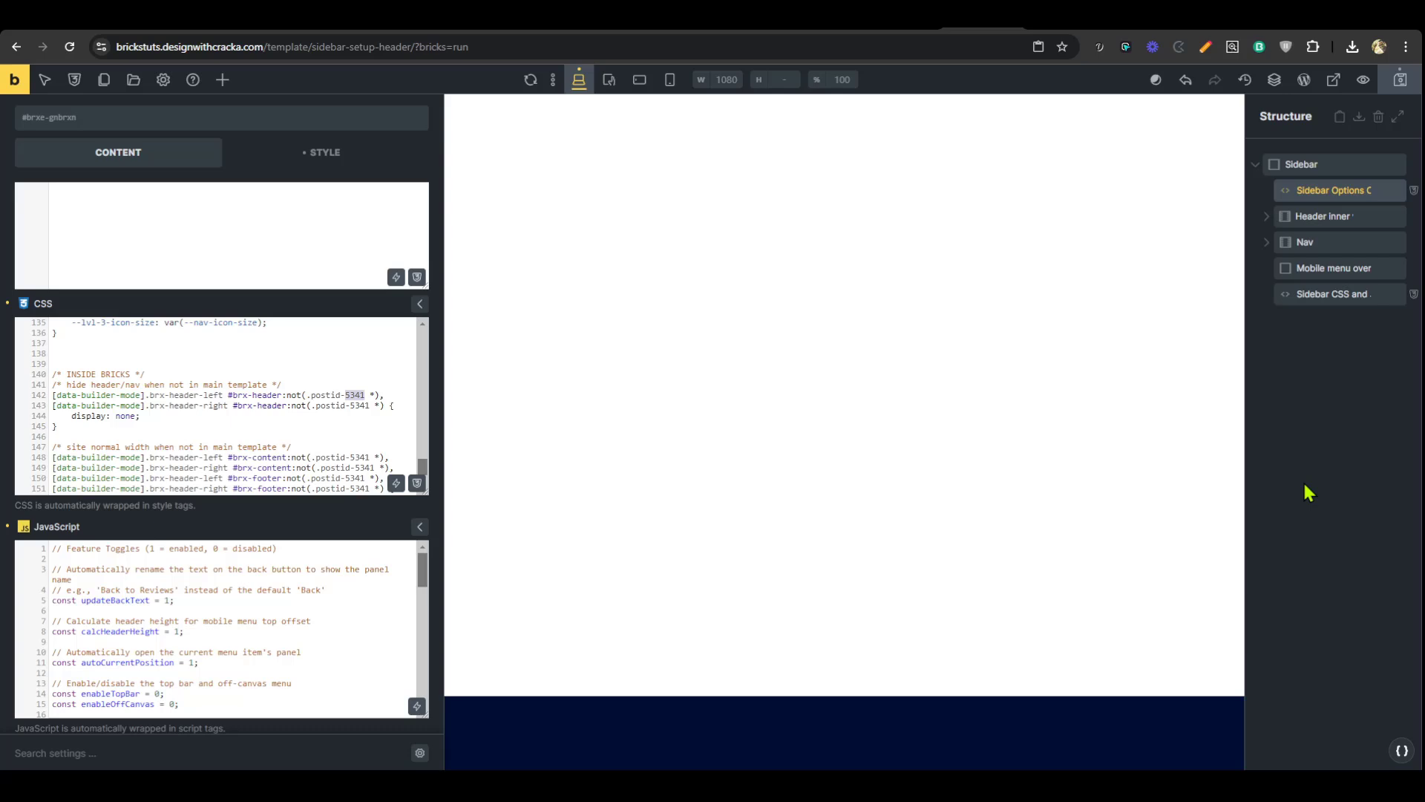
pyautogui.press('Escape')
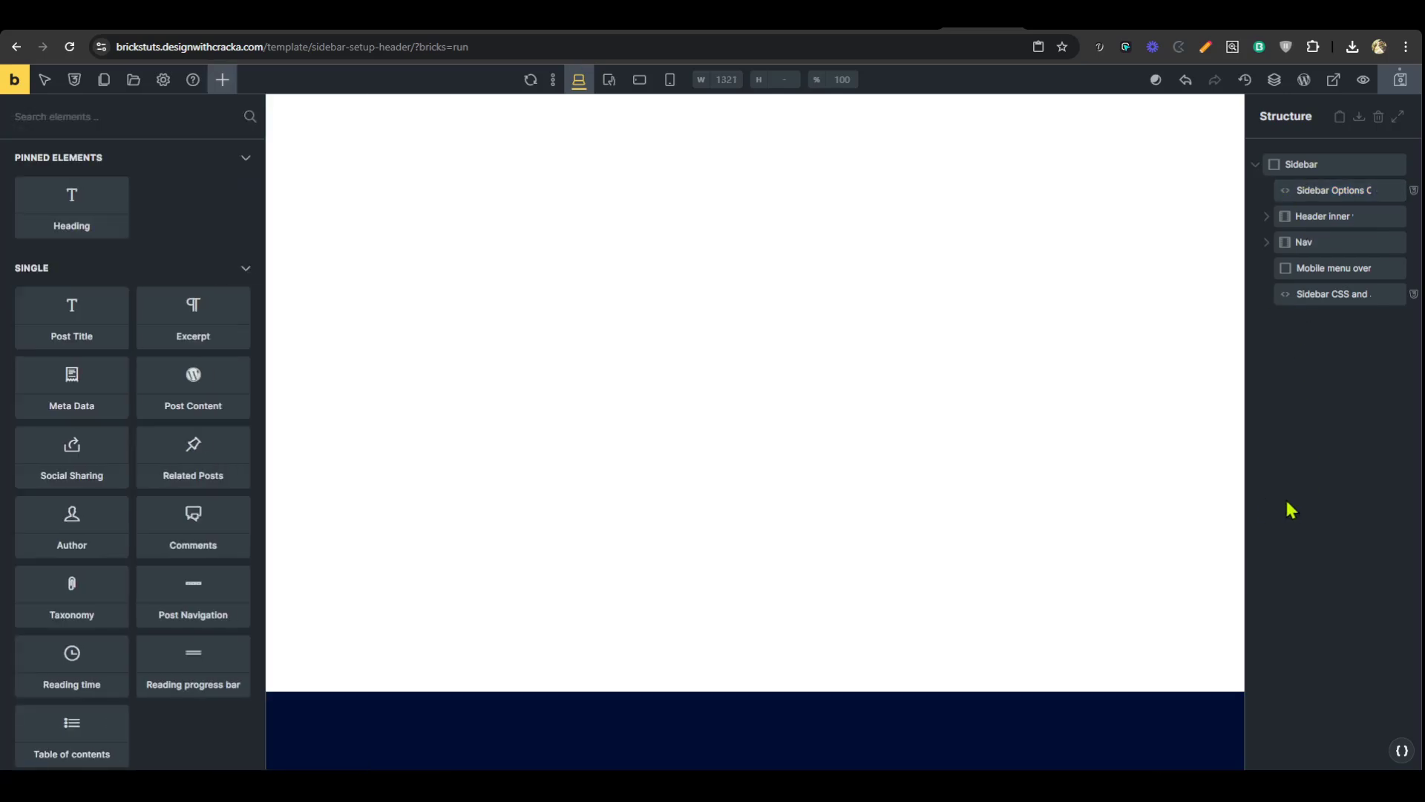
# - Open the browser's developer tools to inspect the page for the template's post ID
pyautogui.hotkey('ctrl', 'shift', 'i')
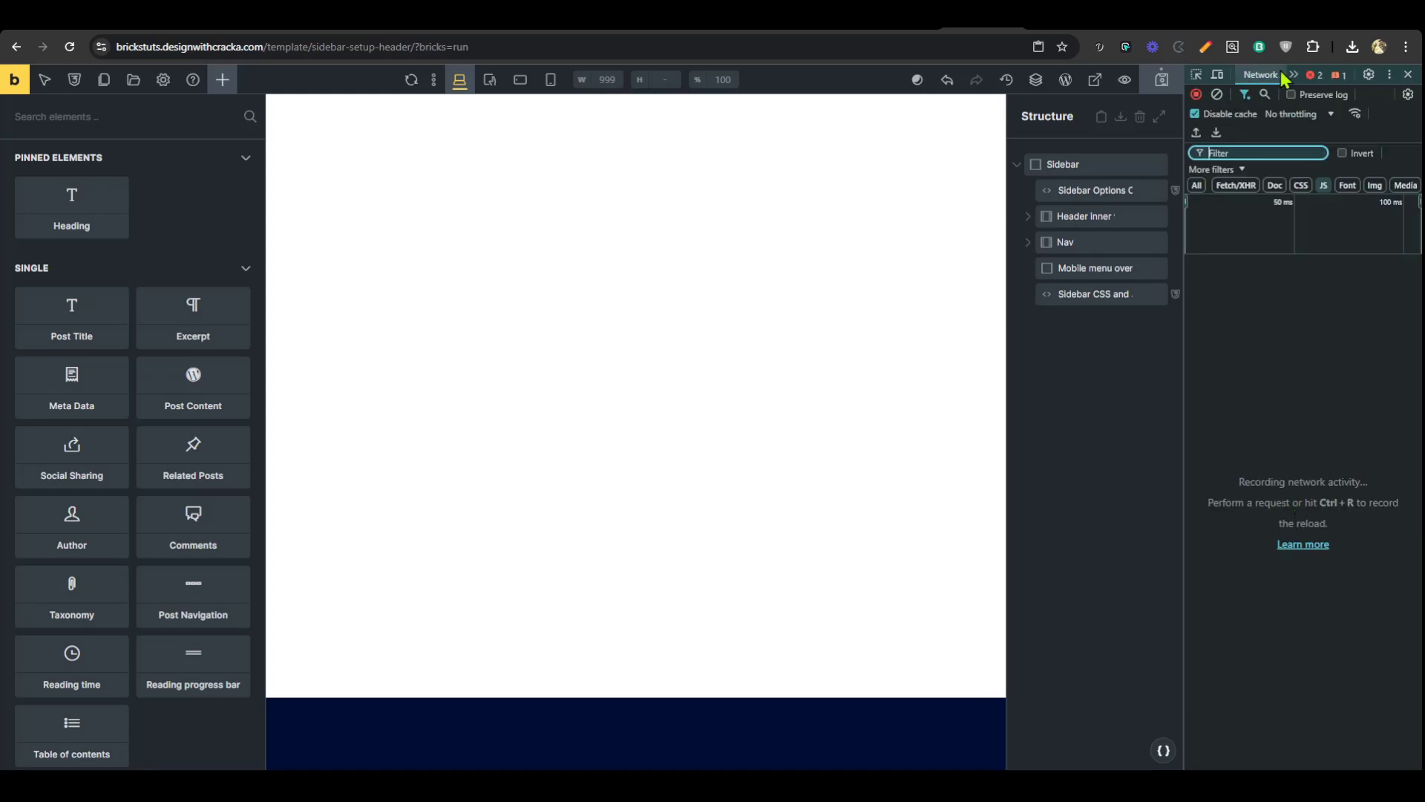
pyautogui.click(1294, 74)
pyautogui.click(1311, 100)
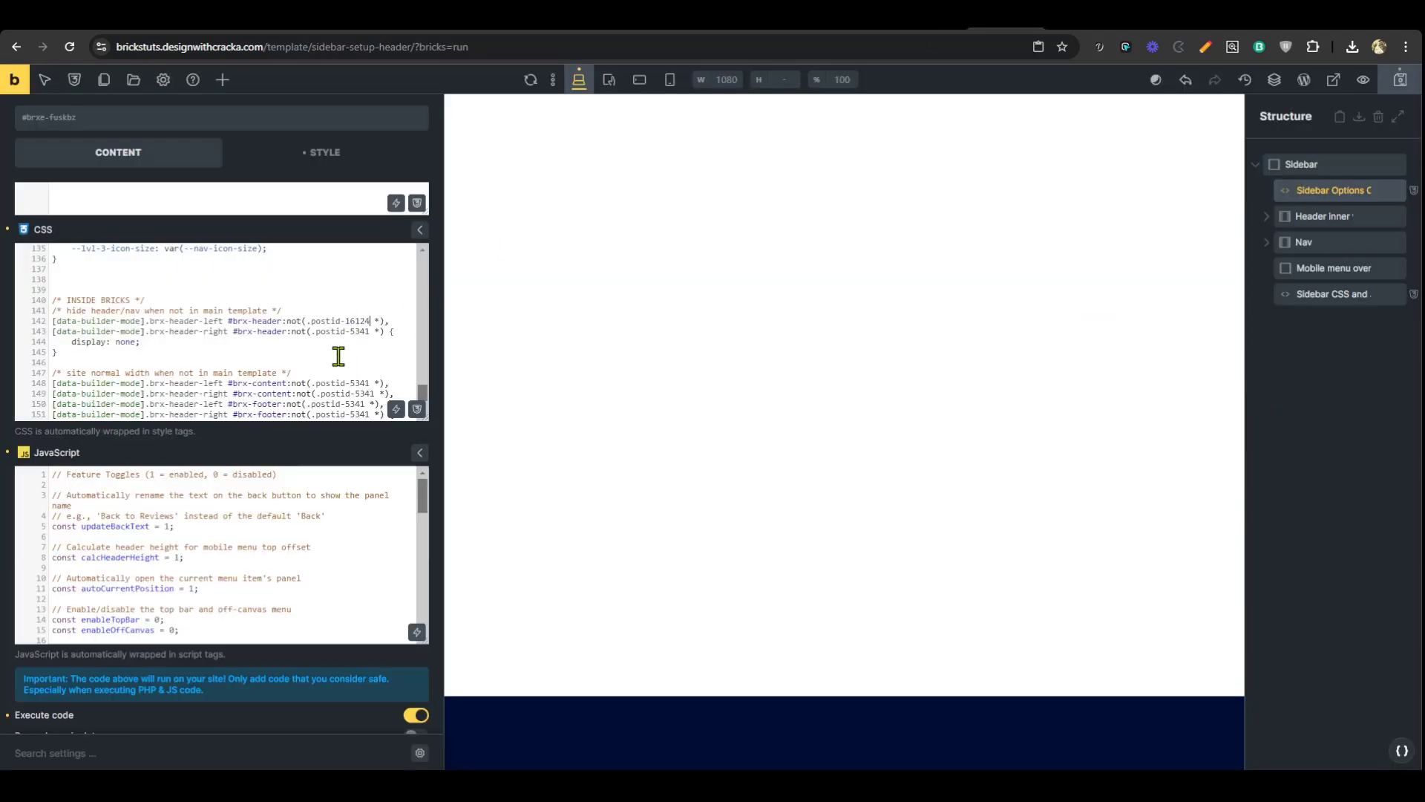
# - Replace the remaining post IDs in the INSIDE BRICKS header, content and footer rules with 16124, and save the template
pyautogui.doubleClick(358, 321)
pyautogui.hotkey('ctrl', 'c')
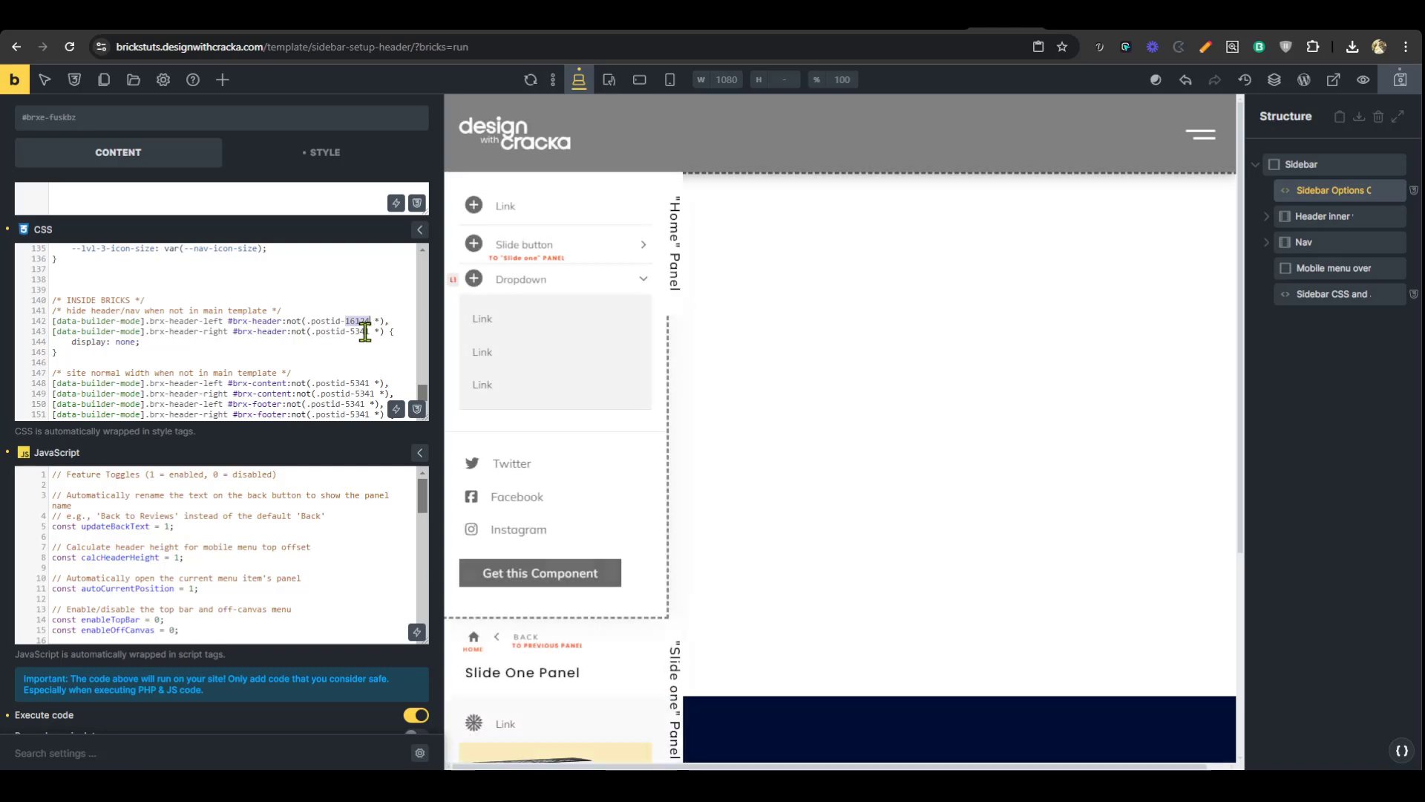
pyautogui.doubleClick(361, 331)
pyautogui.hotkey('ctrl', 'v')
pyautogui.doubleClick(361, 383)
pyautogui.hotkey('ctrl', 'v')
pyautogui.doubleClick(366, 394)
pyautogui.hotkey('ctrl', 'v')
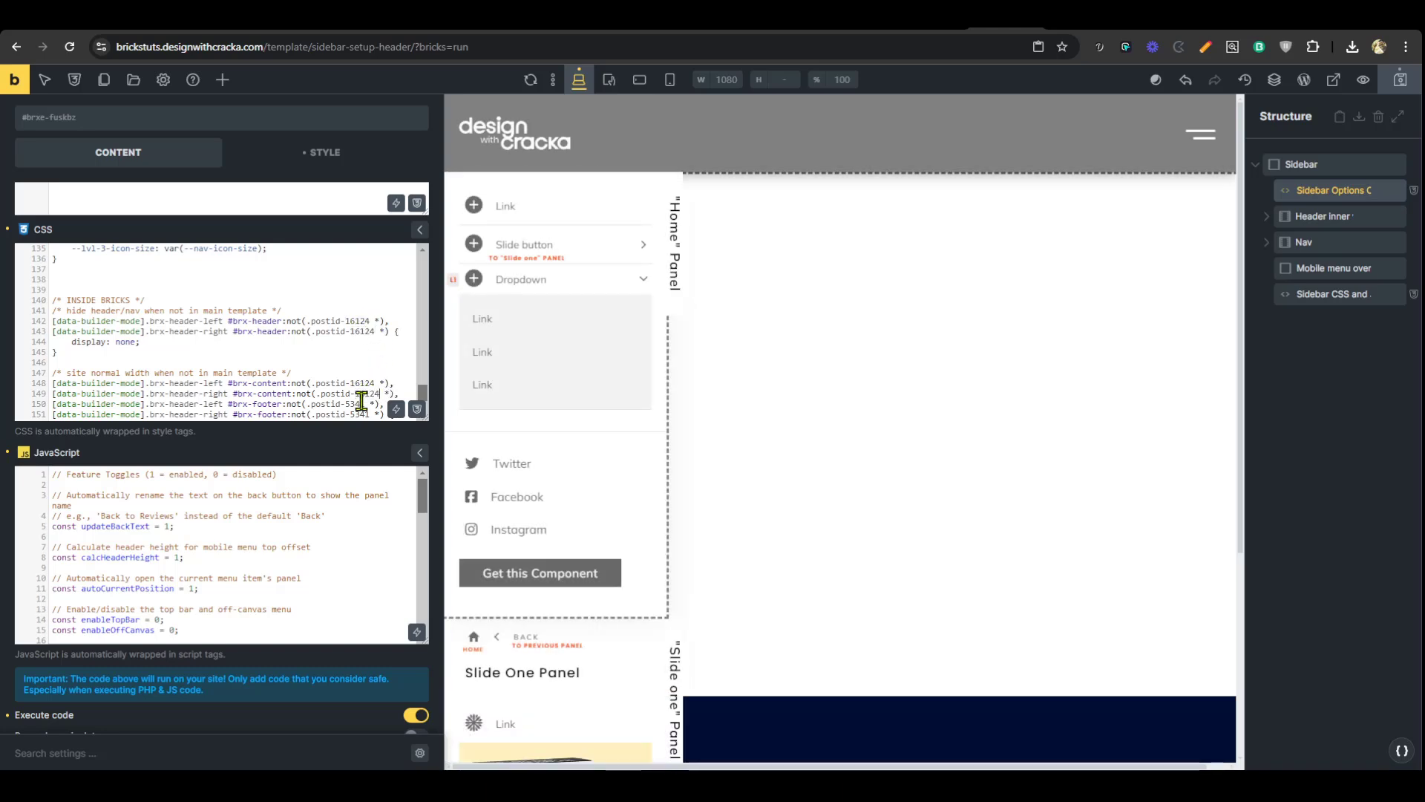
pyautogui.doubleClick(360, 404)
pyautogui.hotkey('ctrl', 'v')
pyautogui.hotkey('ctrl', 'v')
pyautogui.click(1401, 79)
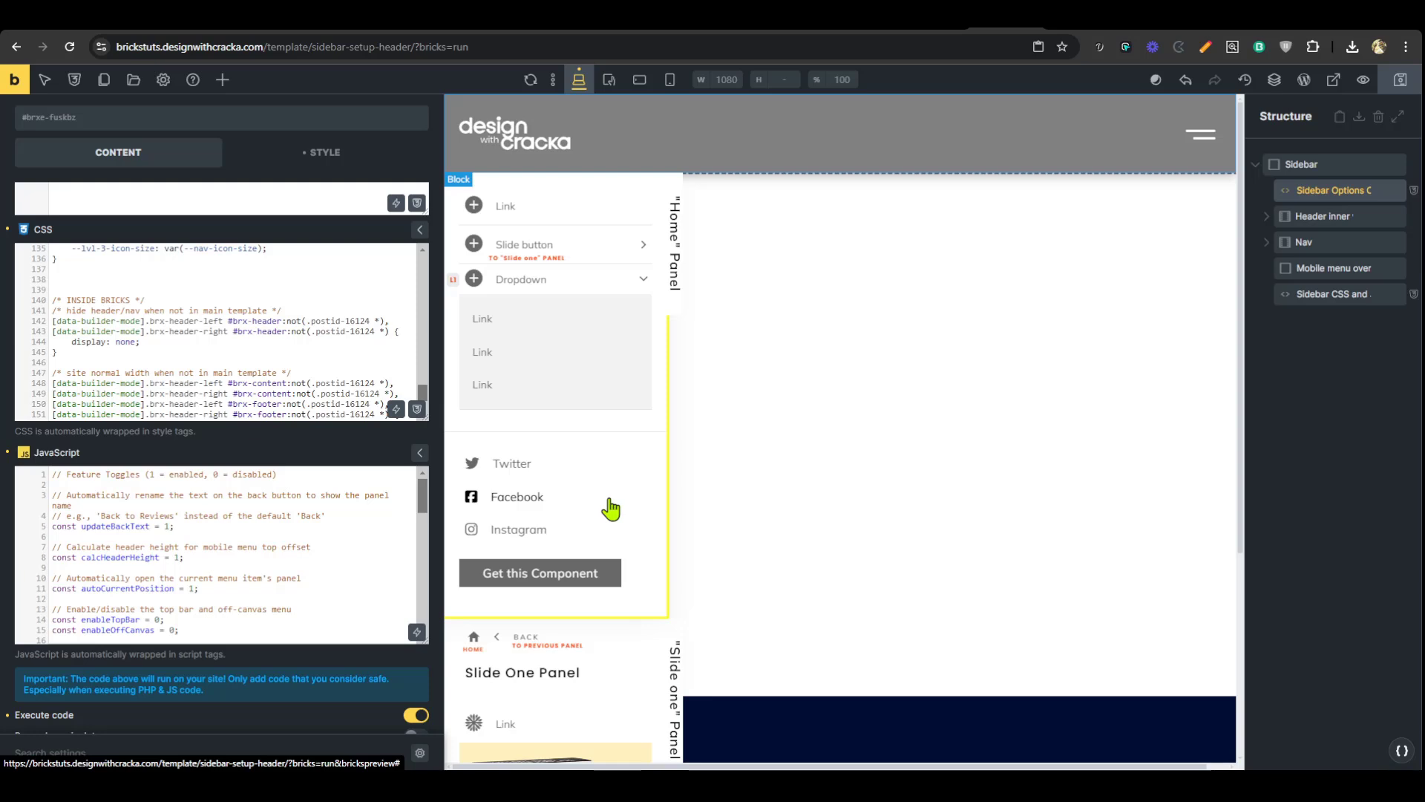
# - Scroll through the front-end page to check the top bar together with the sidebar
pyautogui.scroll(-1, 64, 455)
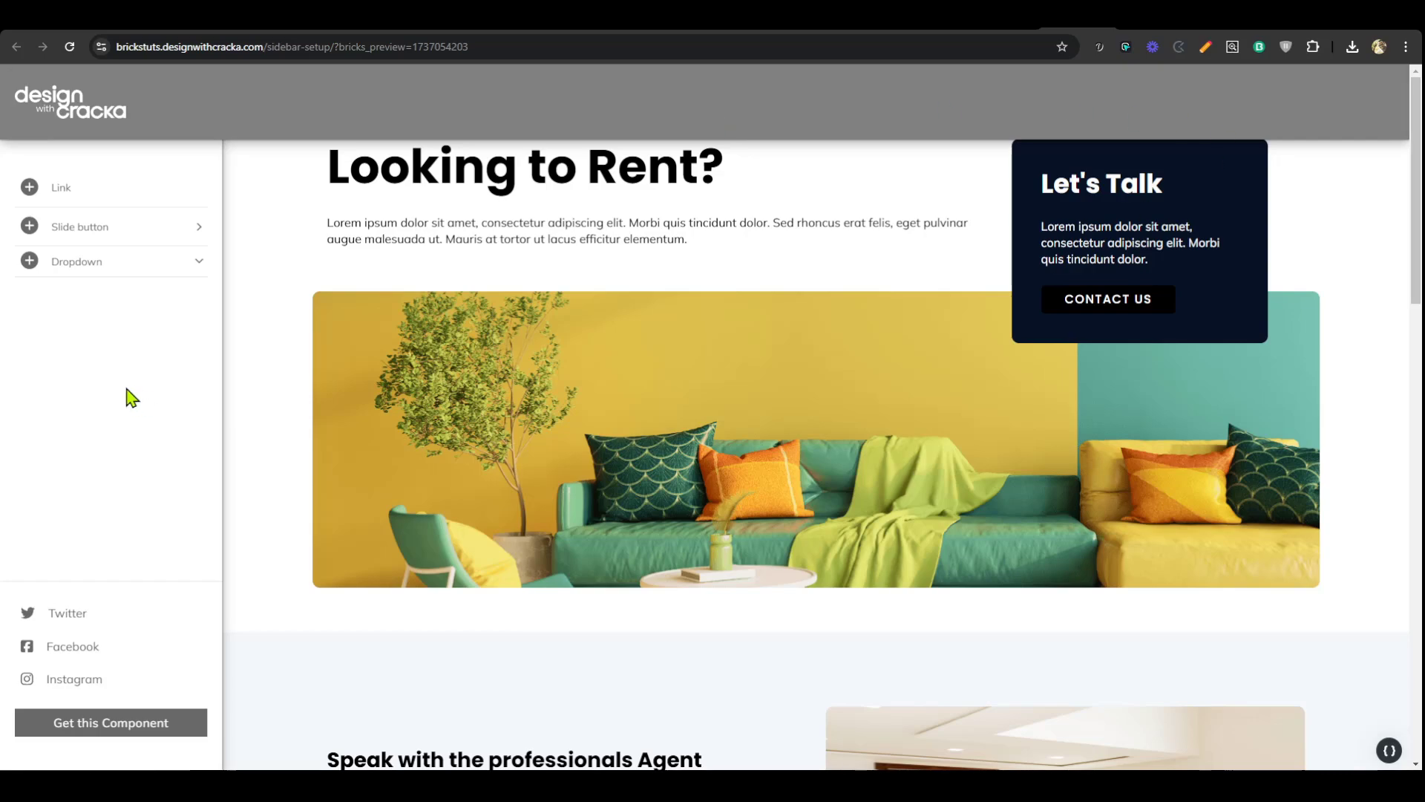
pyautogui.scroll(-4, 127, 401)
pyautogui.scroll(4, 128, 410)
pyautogui.scroll(-1, 547, 531)
pyautogui.scroll(1, 646, 267)
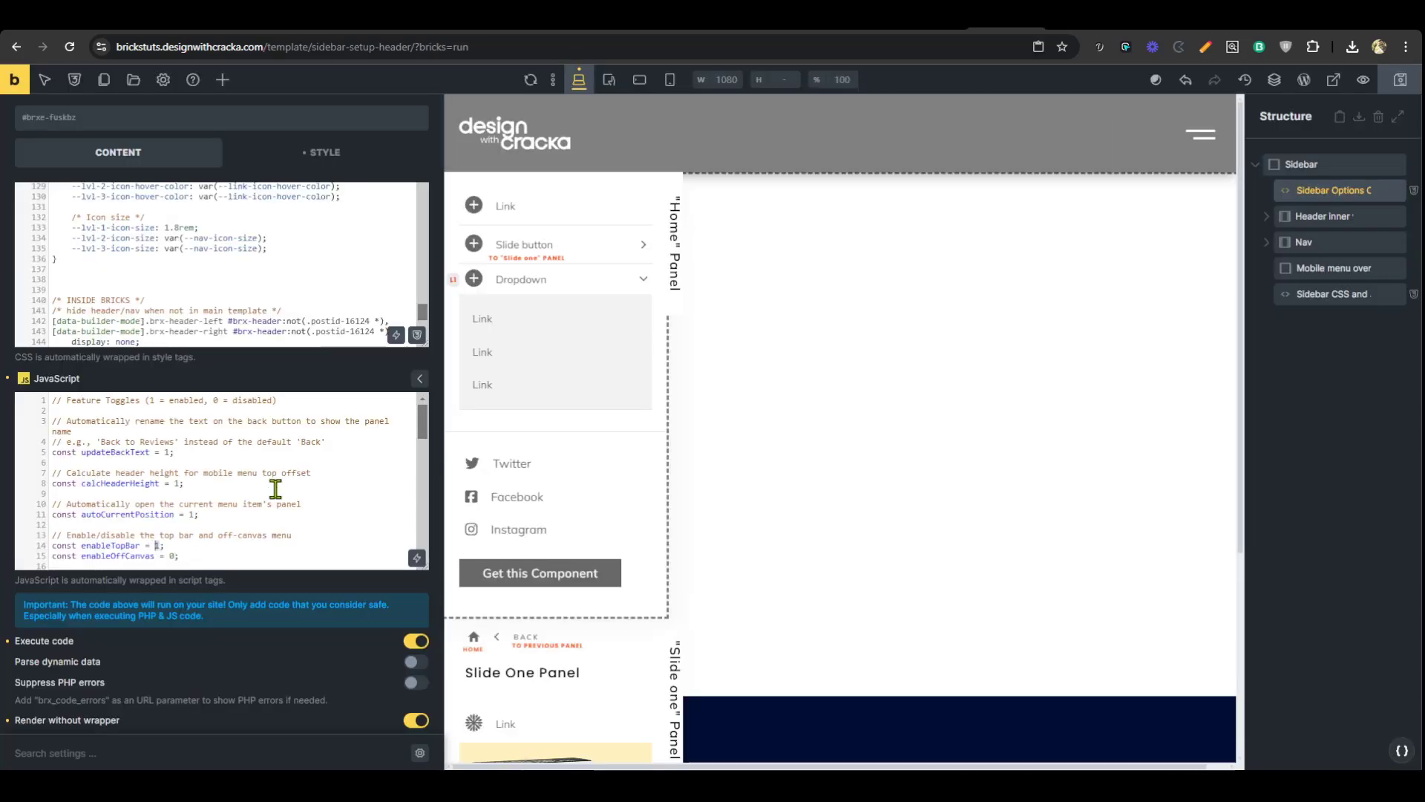
# - Set enableTopBar to 0 and enable enableOffCanvas in the Sidebar Options JavaScript
pyautogui.press('Delete')
pyautogui.write('0')
pyautogui.click(178, 556)
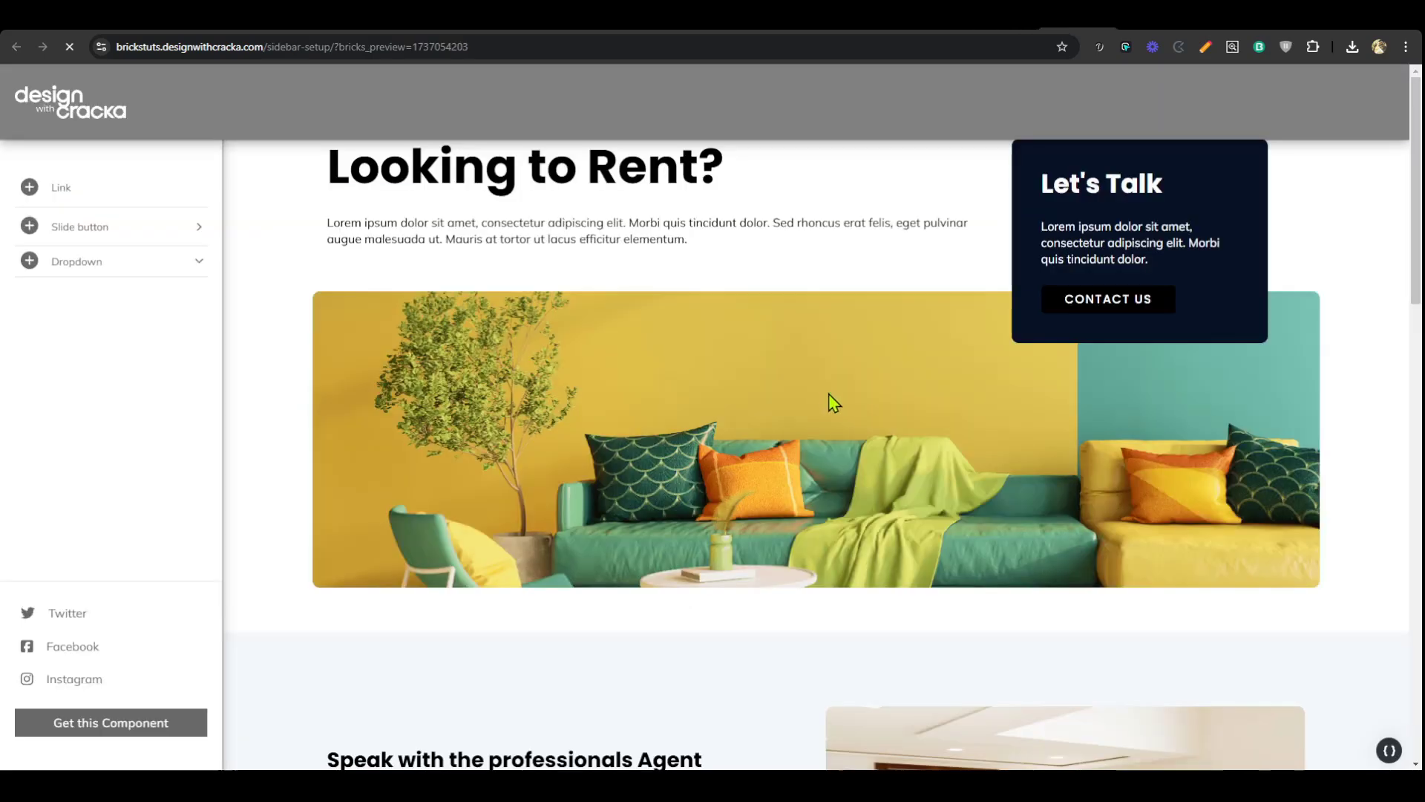
# - Check the off-canvas header on the front-end page while scrolling, and open and close its menu
pyautogui.scroll(-4, 832, 415)
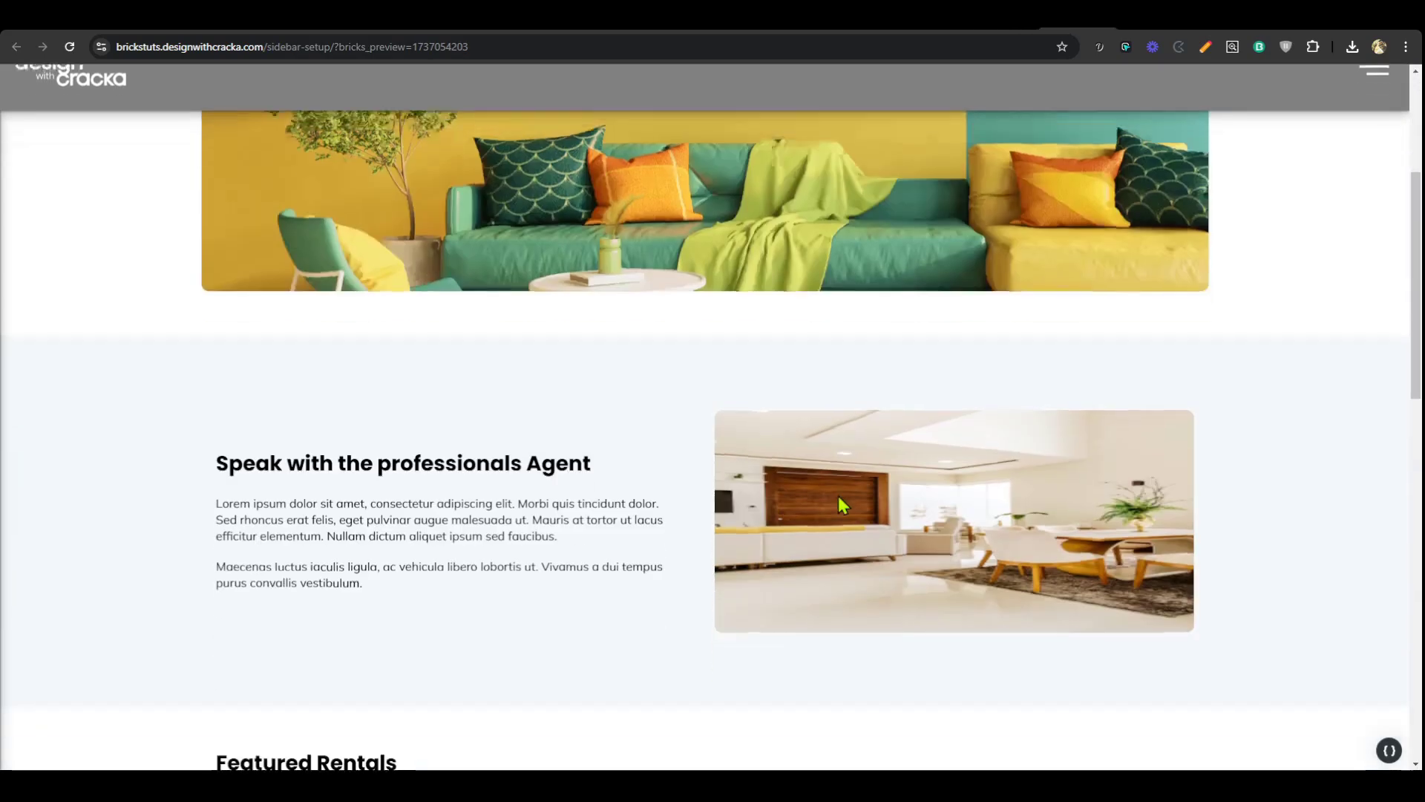
pyautogui.scroll(4, 839, 495)
pyautogui.click(1377, 112)
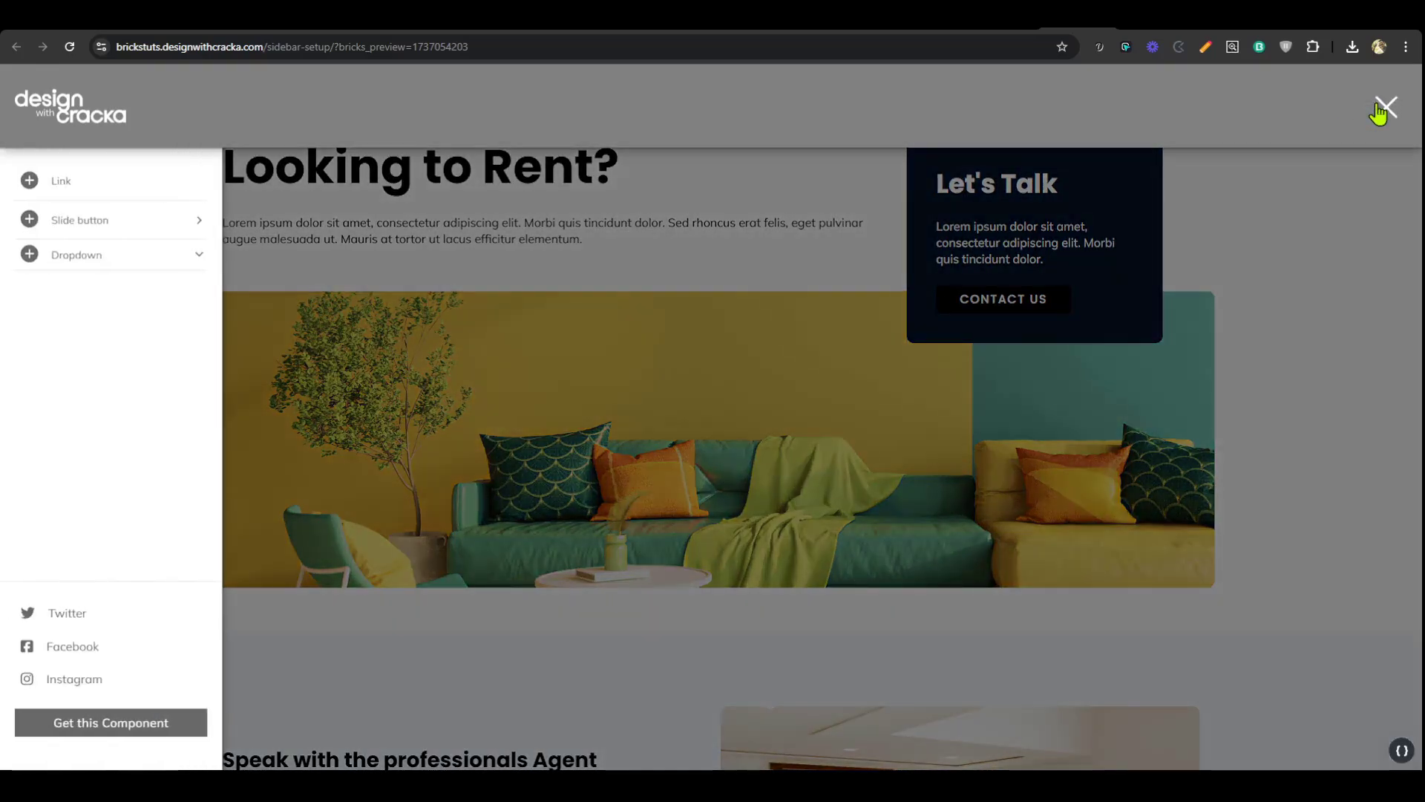
pyautogui.click(1378, 113)
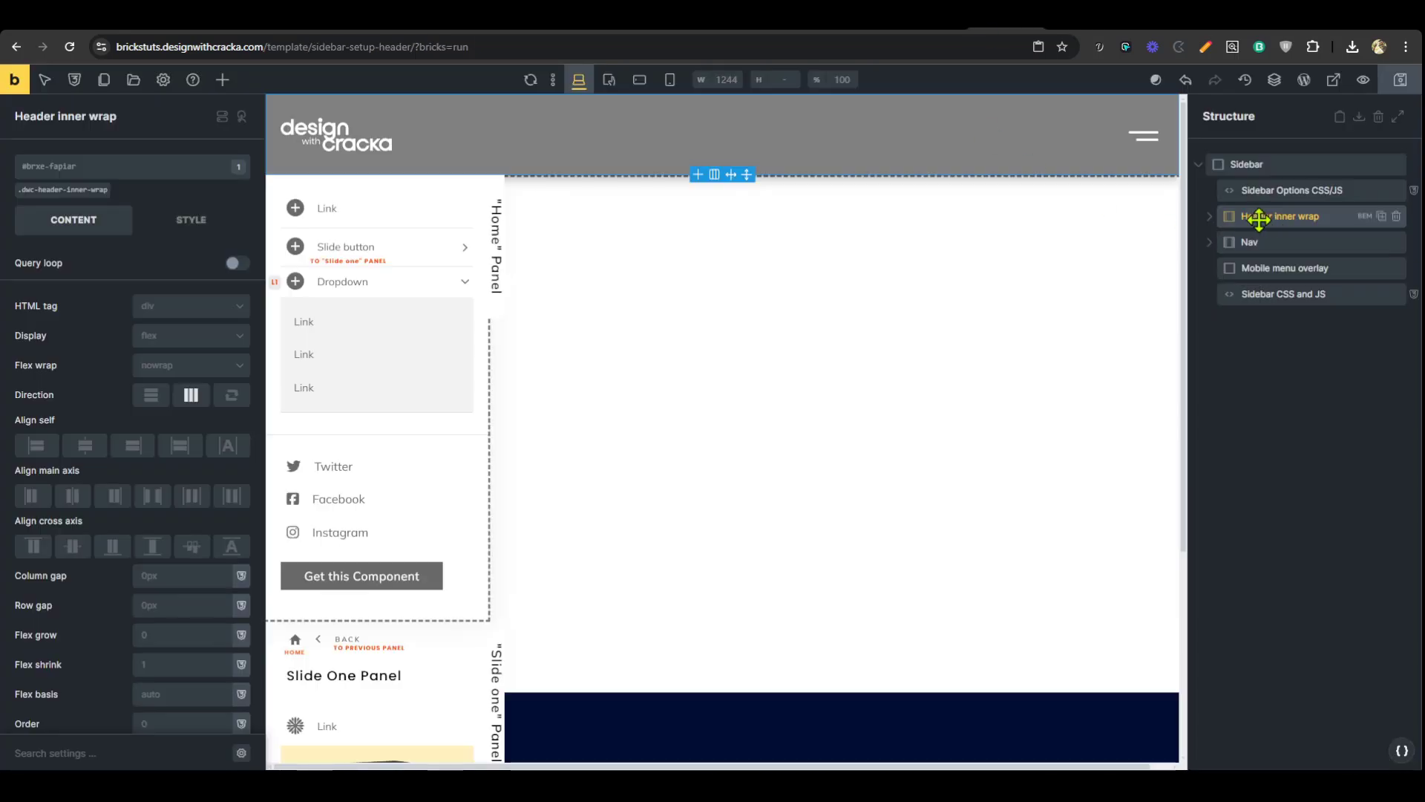
# - Add a Block element inside Header inner wrap below Collapse toggle and duplicate it
pyautogui.click(1210, 216)
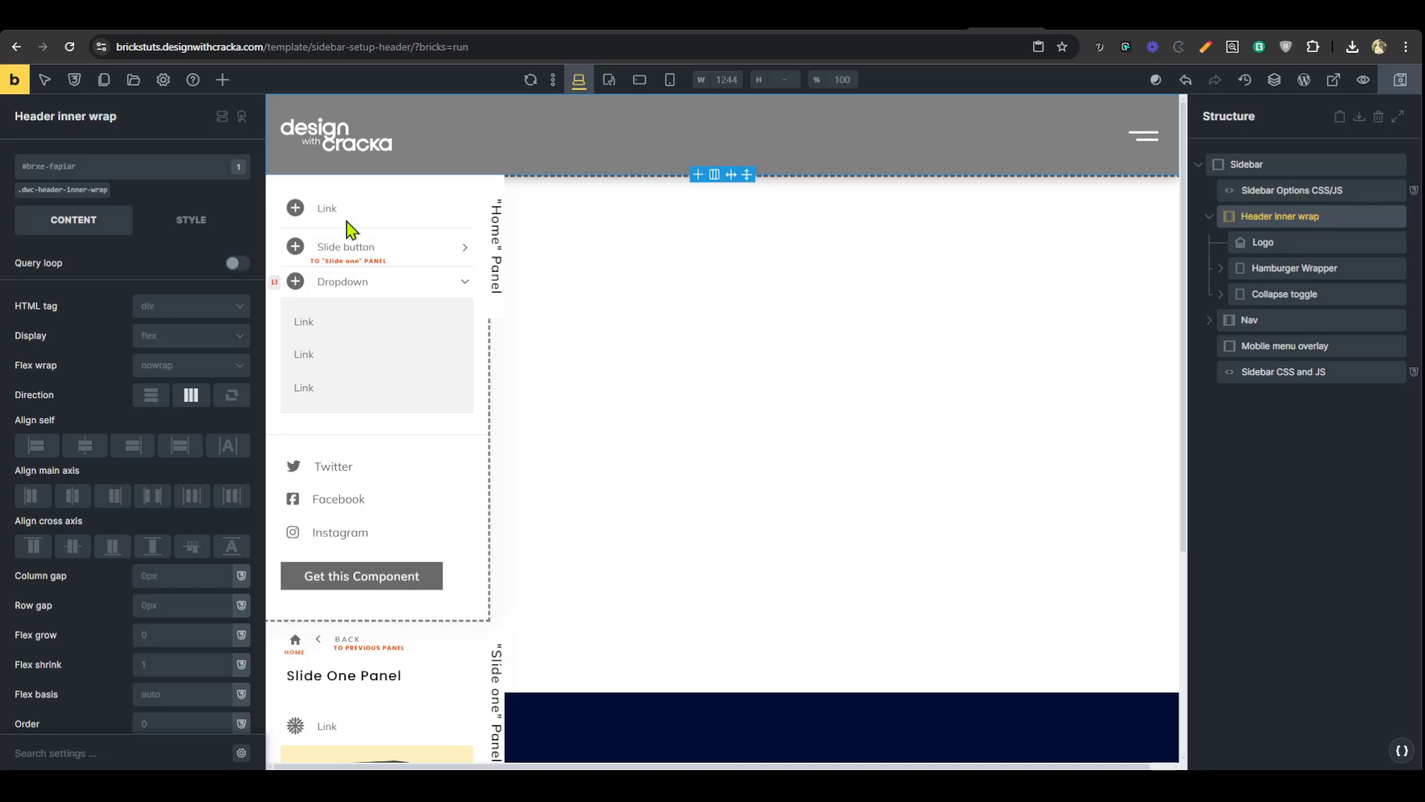
pyautogui.click(222, 80)
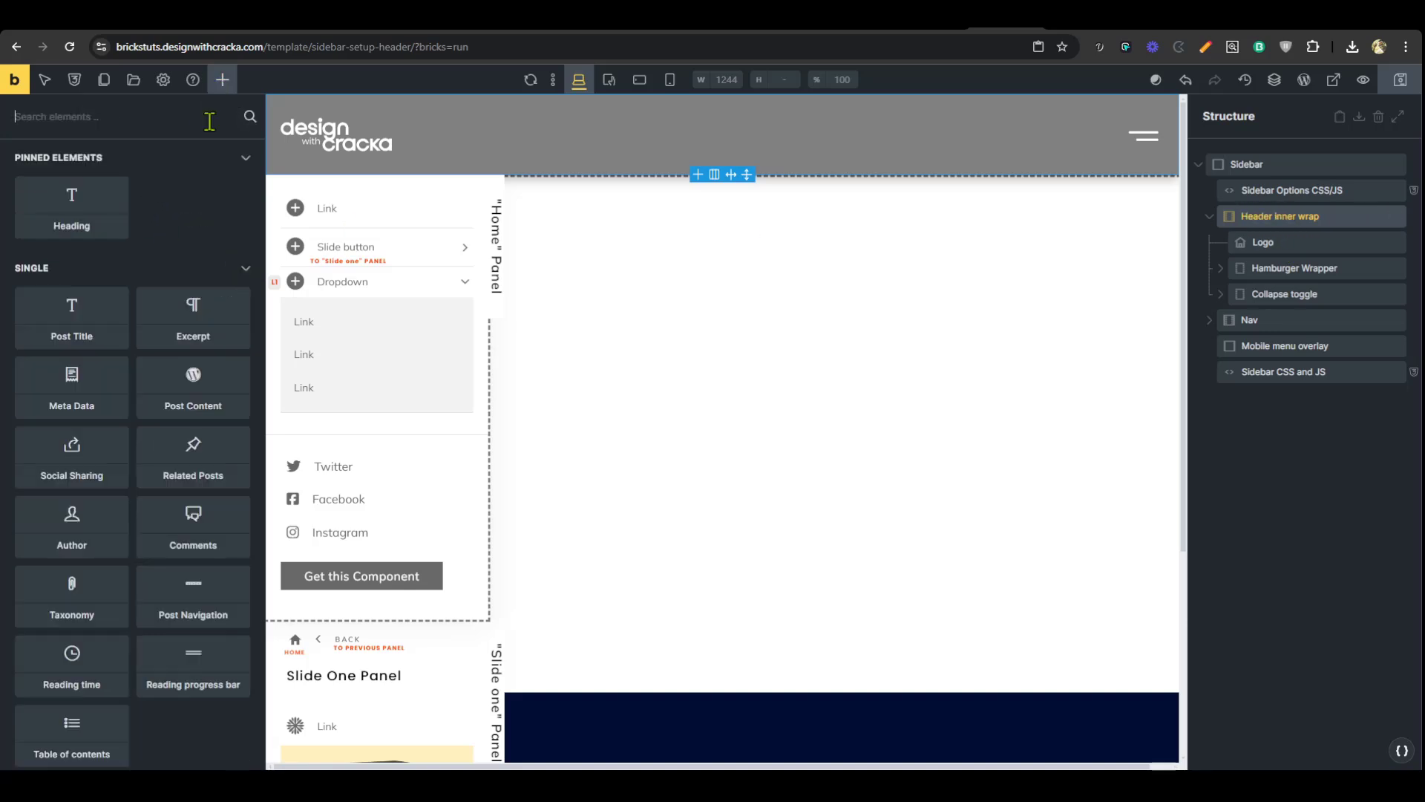
pyautogui.write('blo')
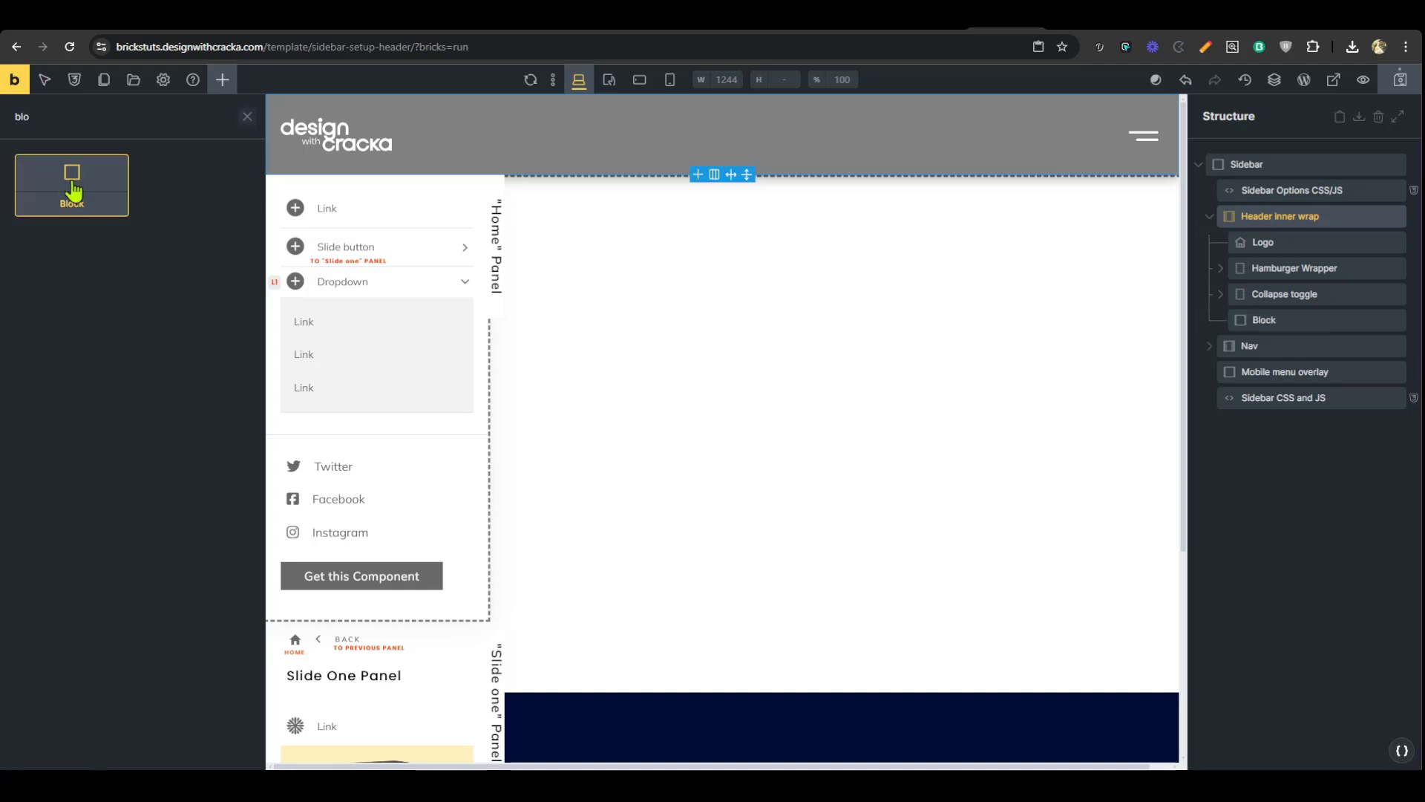
pyautogui.moveTo(64, 181); pyautogui.dragTo(1262, 305)
pyautogui.click(1382, 320)
# - Rename the first of the two new blocks in Header inner wrap to Desktop
pyautogui.doubleClick(1260, 320)
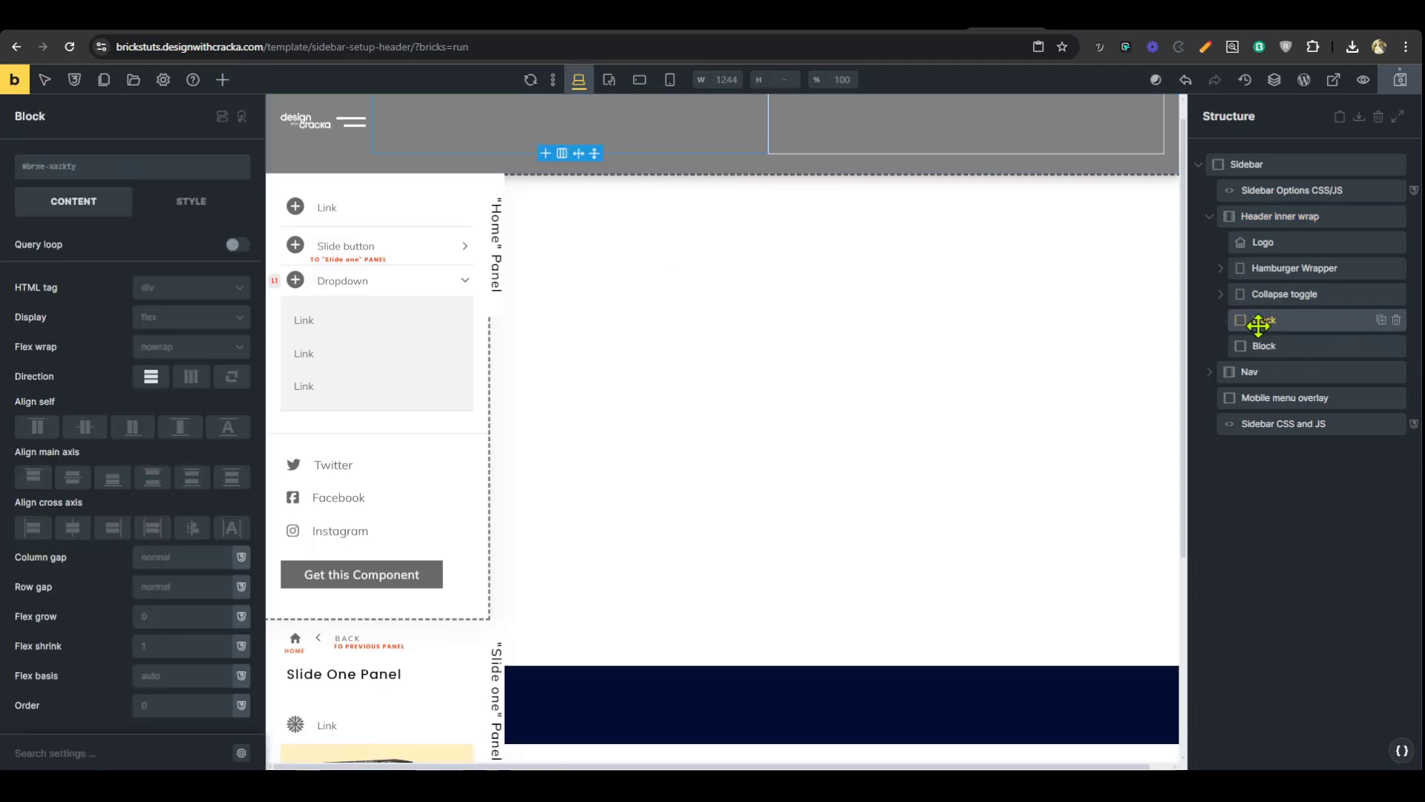
pyautogui.write('Des')
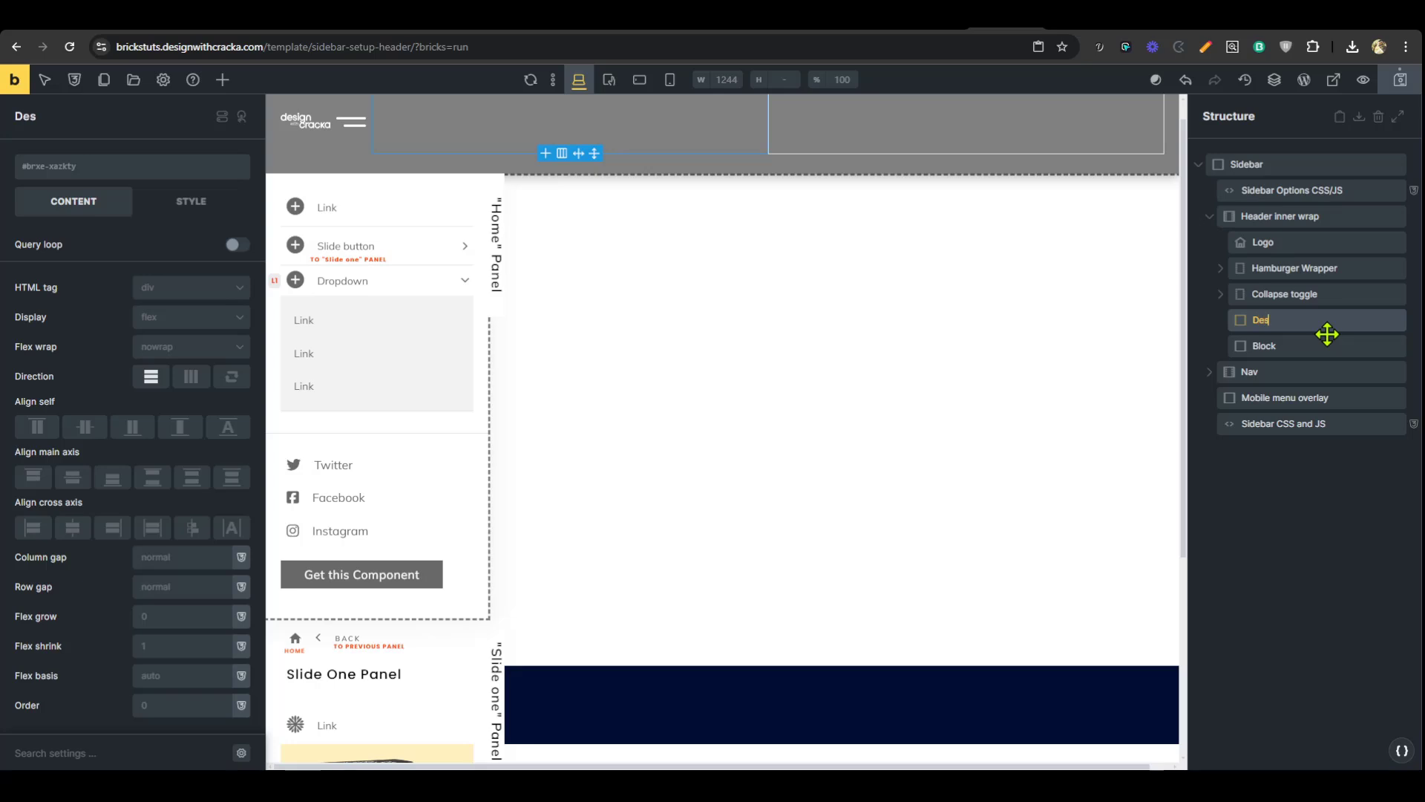
pyautogui.write('ktop')
pyautogui.press('Return')
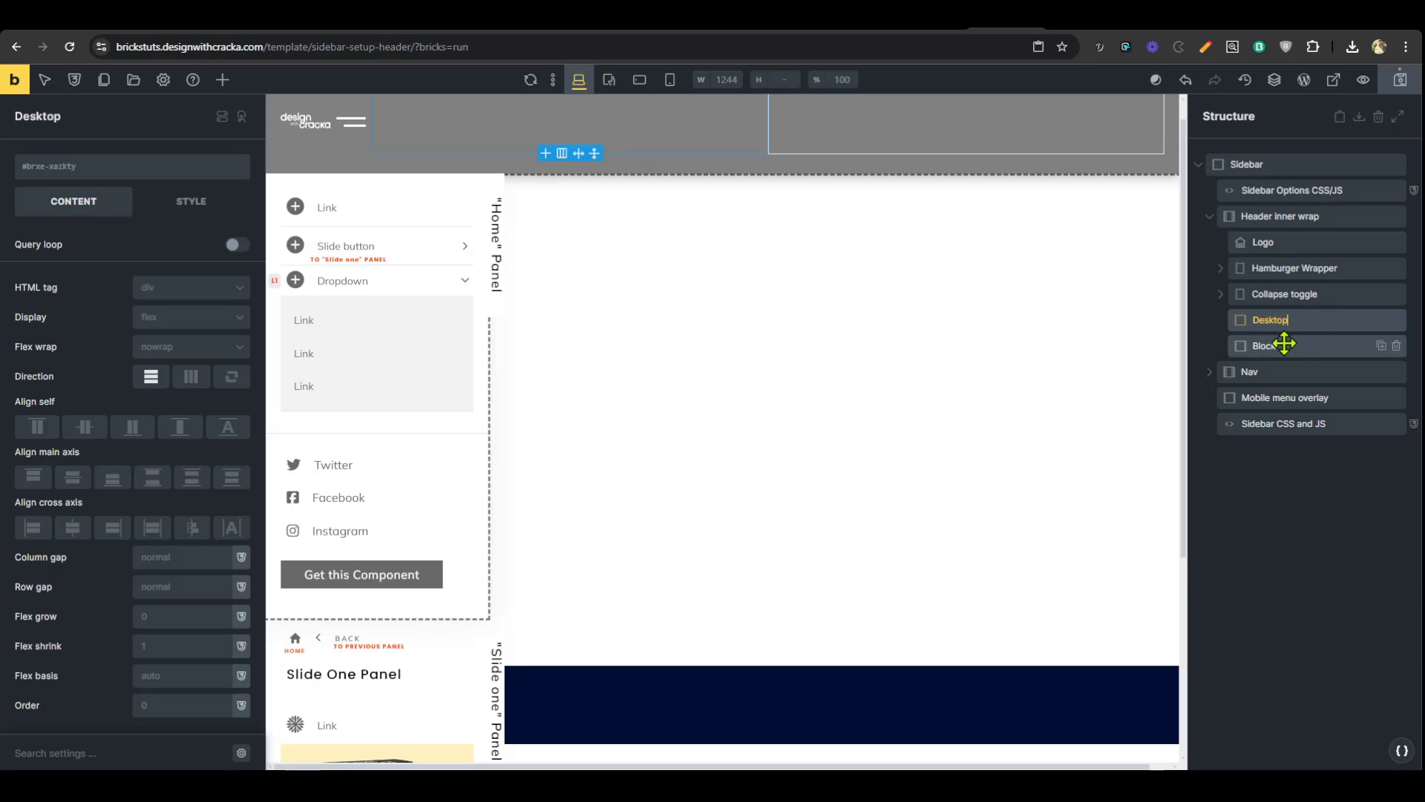
# - Rename the second new block in Header inner wrap to Mobile and move Hamburger Wrapper inside it
pyautogui.click(1284, 344)
pyautogui.click(1283, 273)
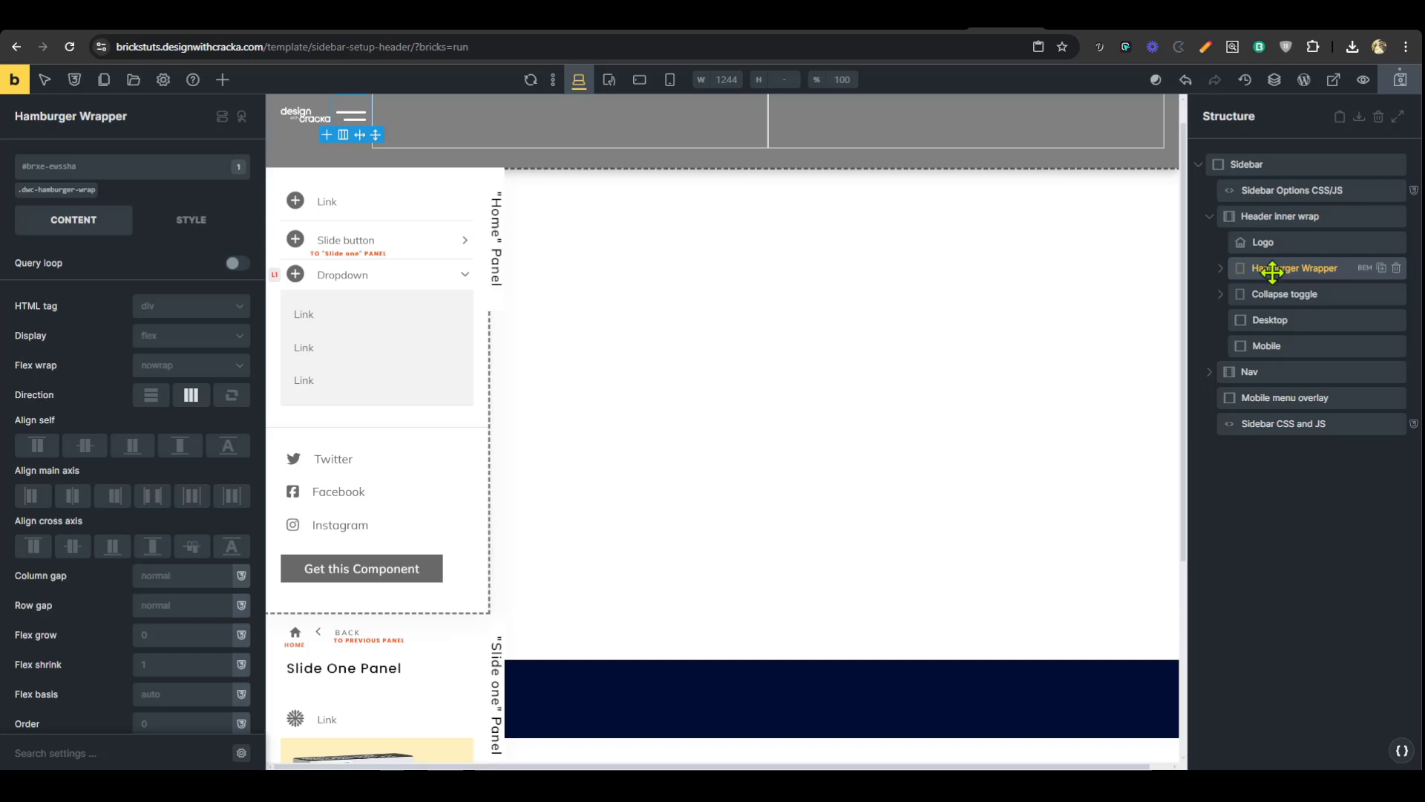
pyautogui.moveTo(1272, 272); pyautogui.dragTo(1254, 354)
# - Align the Mobile block's content to the end of the cross axis and hide it at the base breakpoint with custom CSS display: none
pyautogui.click(1091, 137)
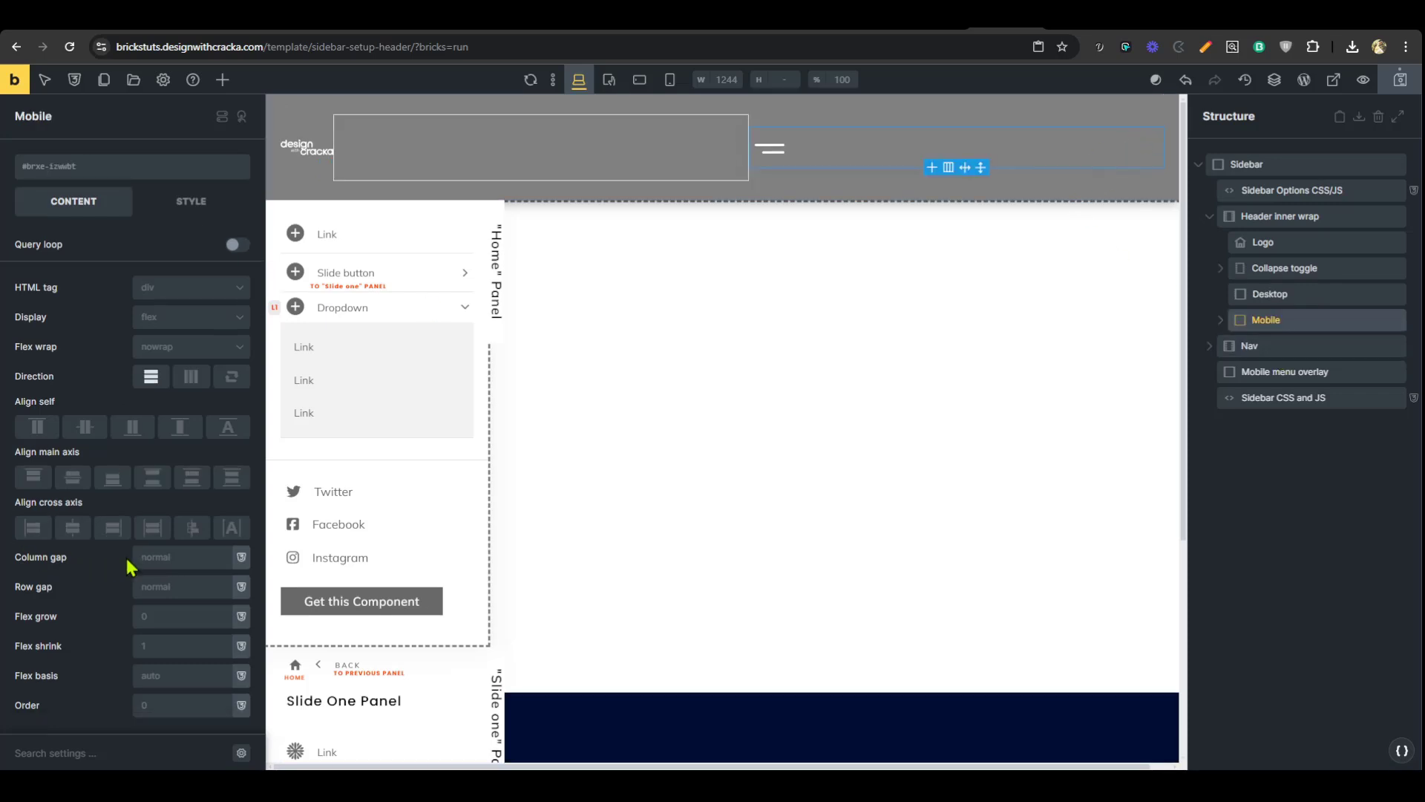
pyautogui.click(113, 527)
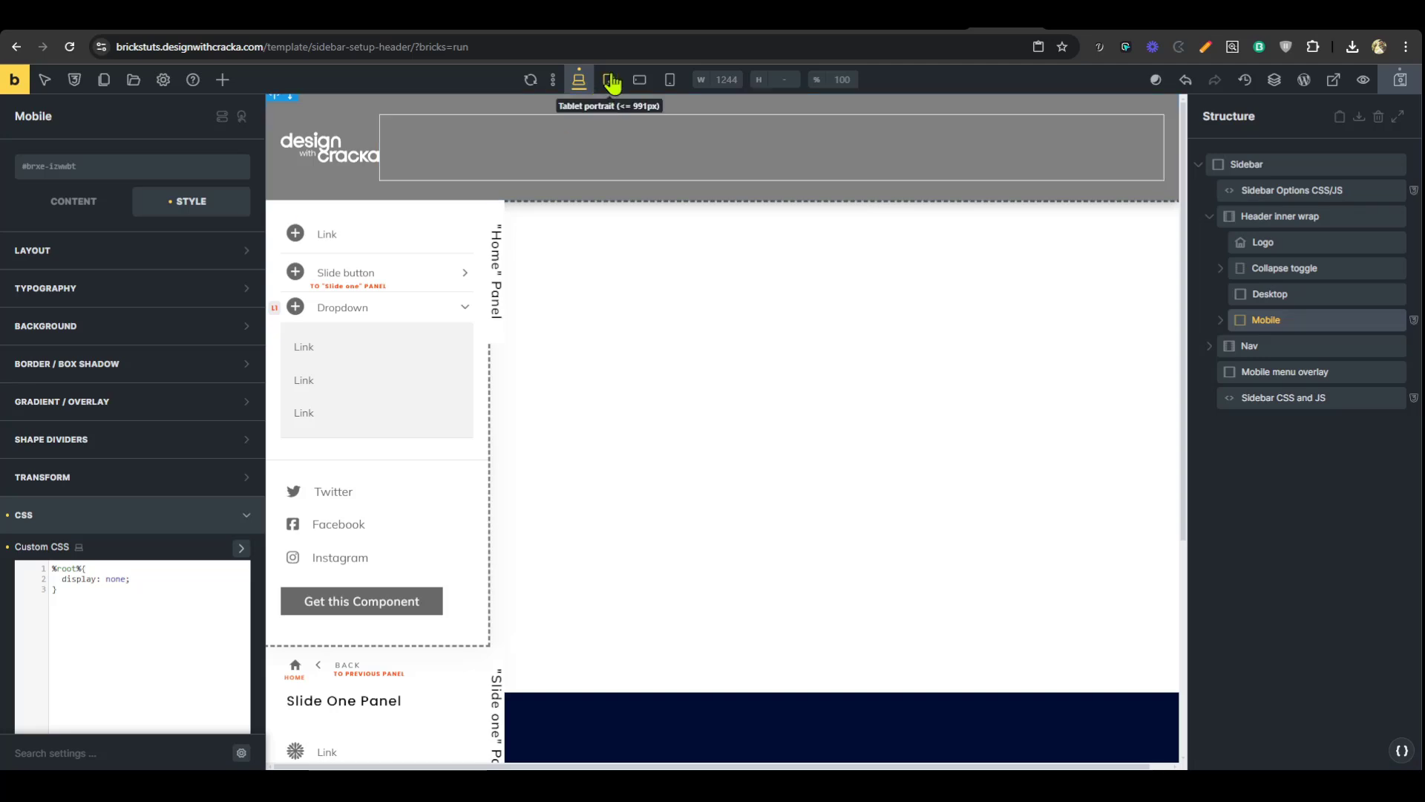
# - Set the Tablet portrait breakpoint width to 1024 px
pyautogui.click(610, 80)
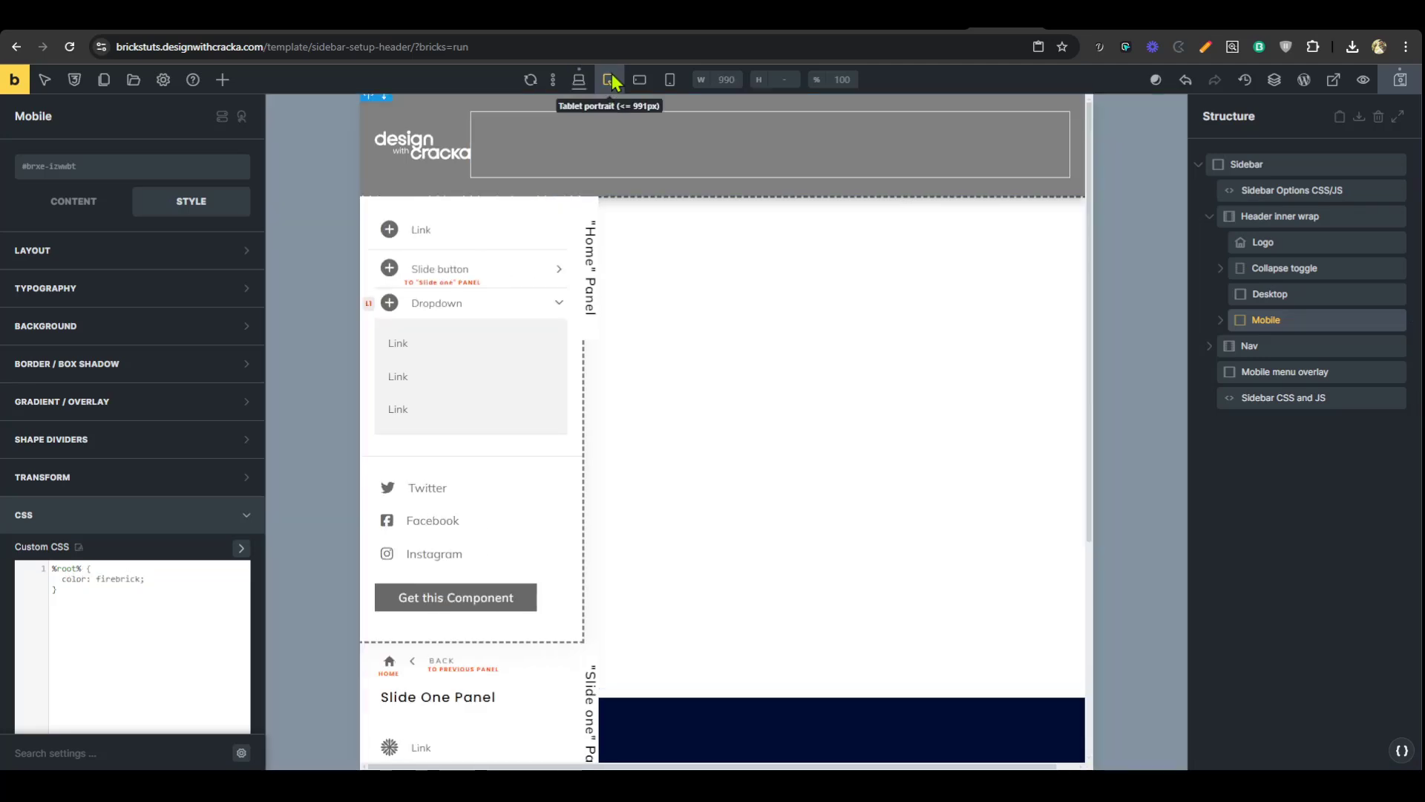
pyautogui.click(552, 81)
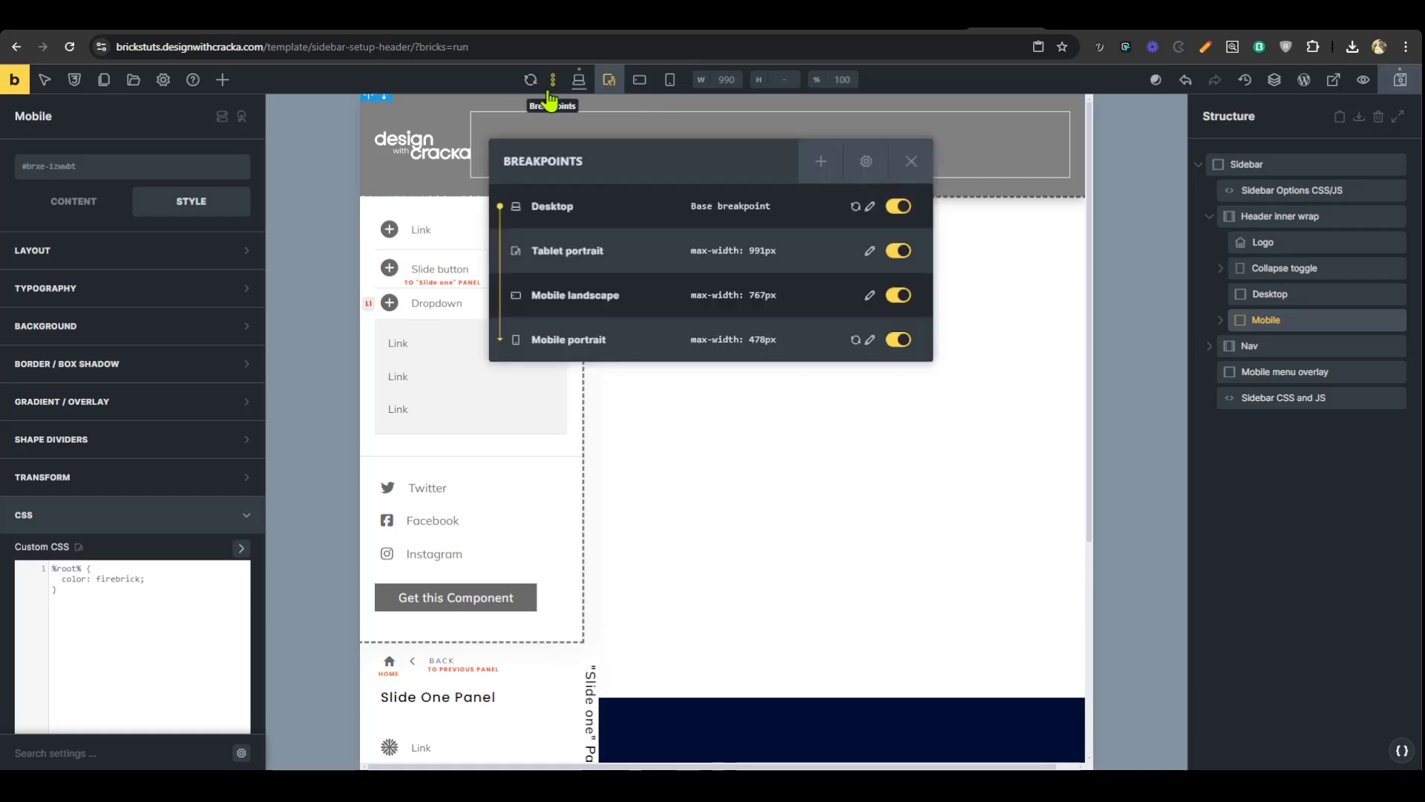
pyautogui.click(868, 252)
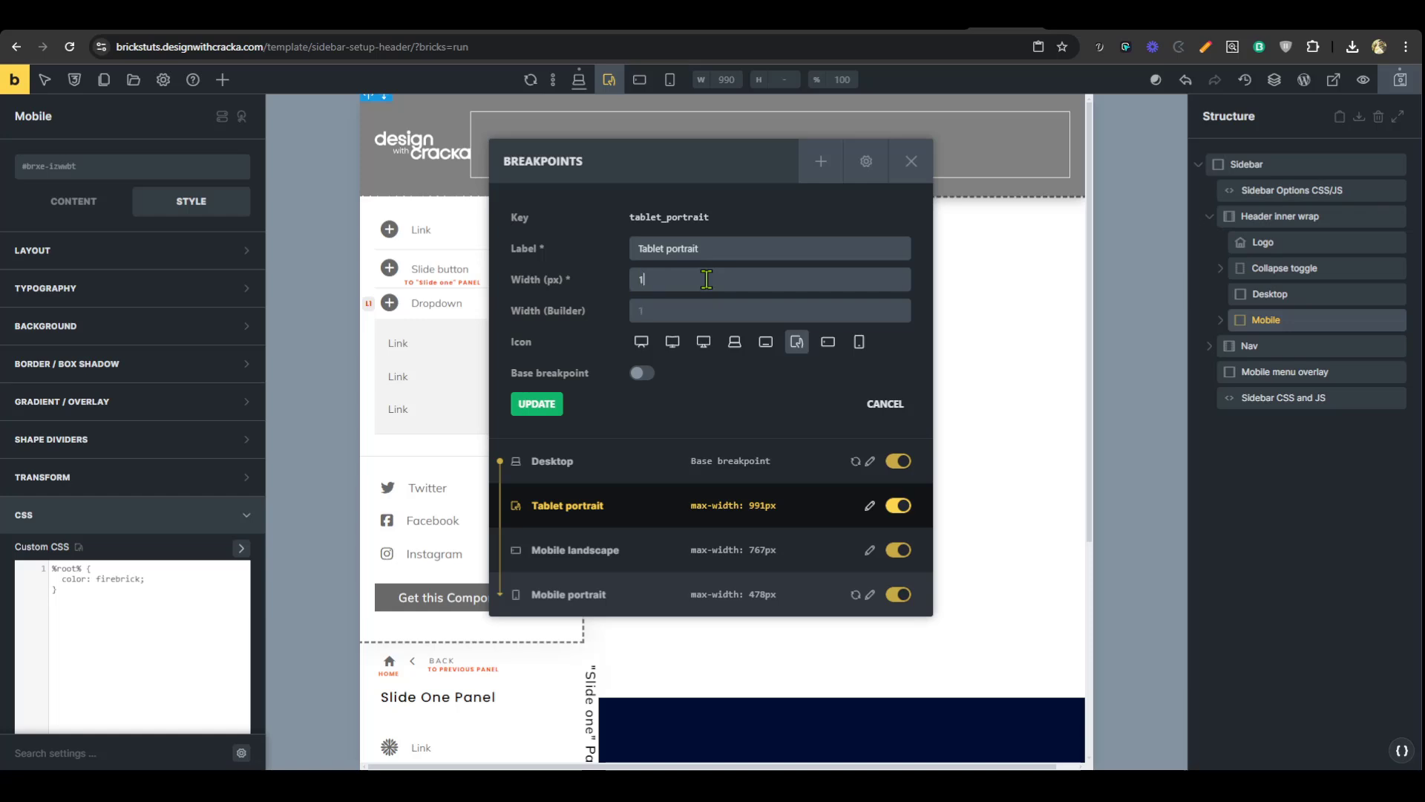
pyautogui.click(530, 410)
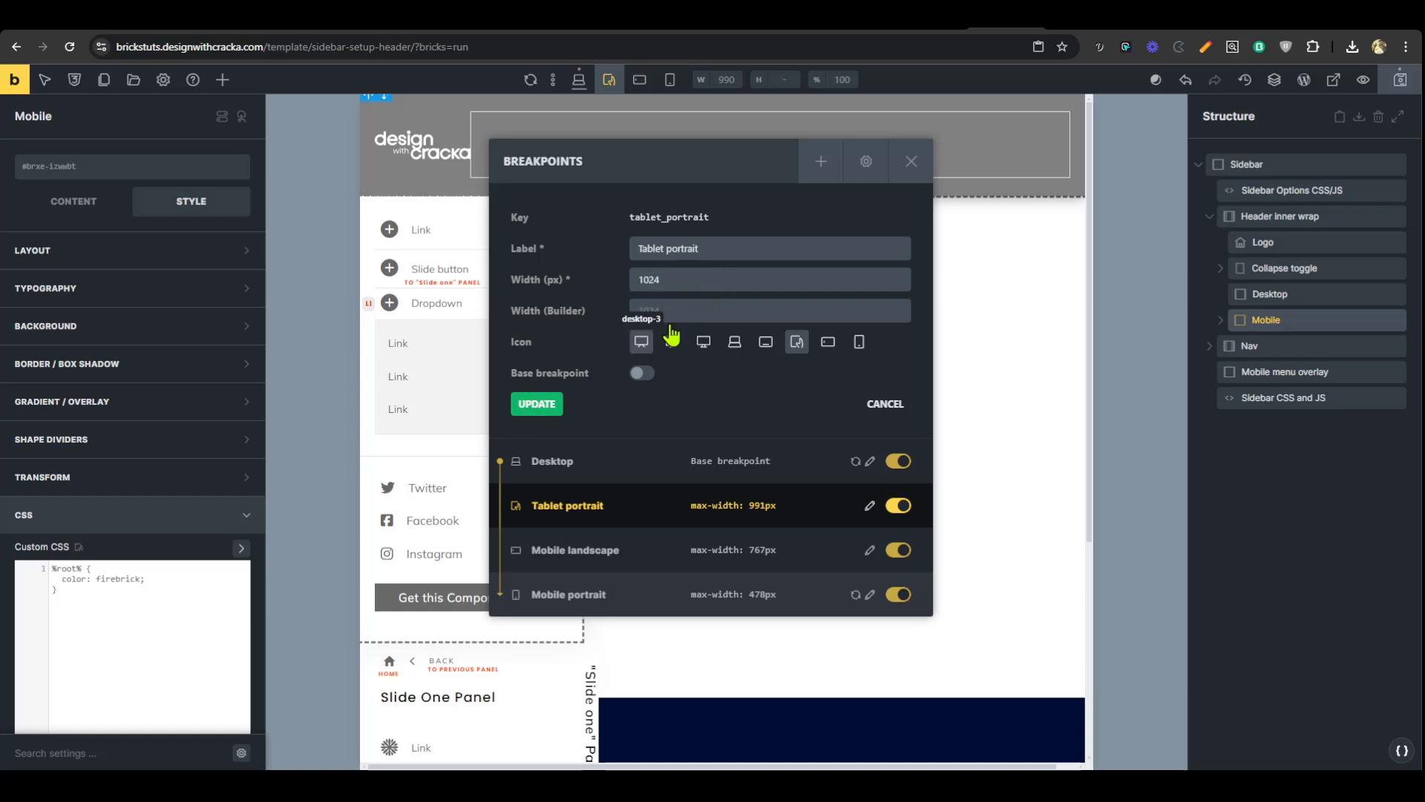
pyautogui.click(927, 167)
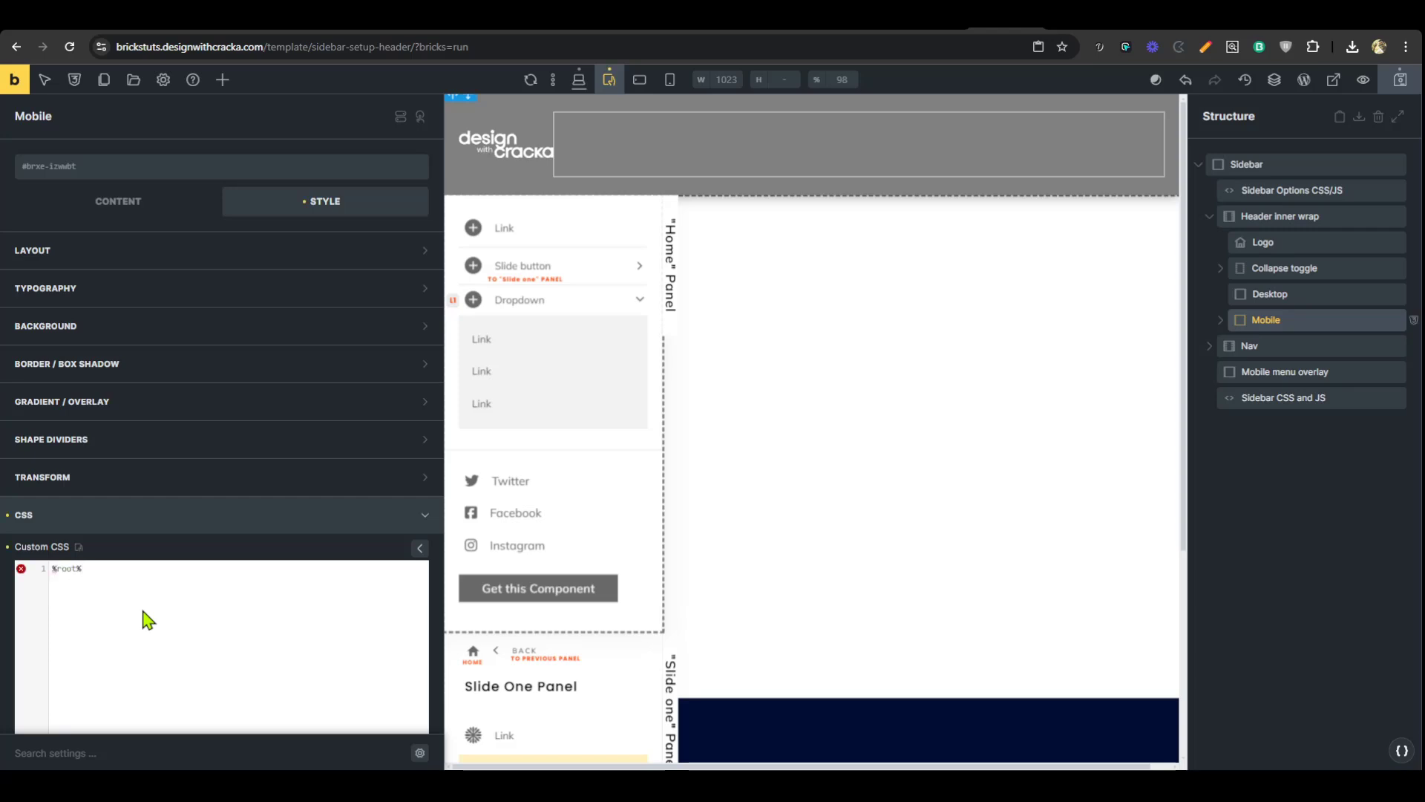
# - Show the Mobile block at the Tablet portrait breakpoint with custom CSS display: flex on %root%
pyautogui.write('dis')
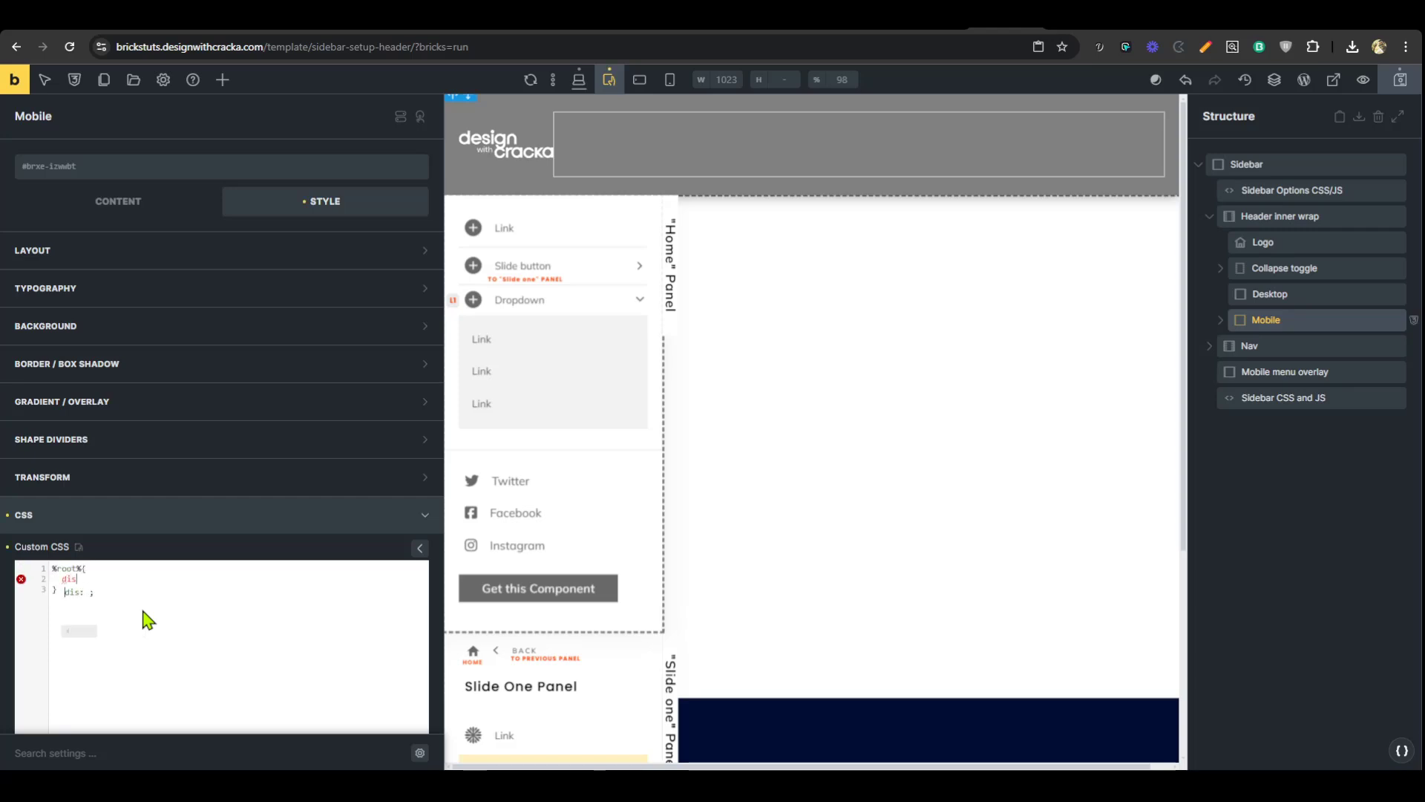
pyautogui.write('play: flex;')
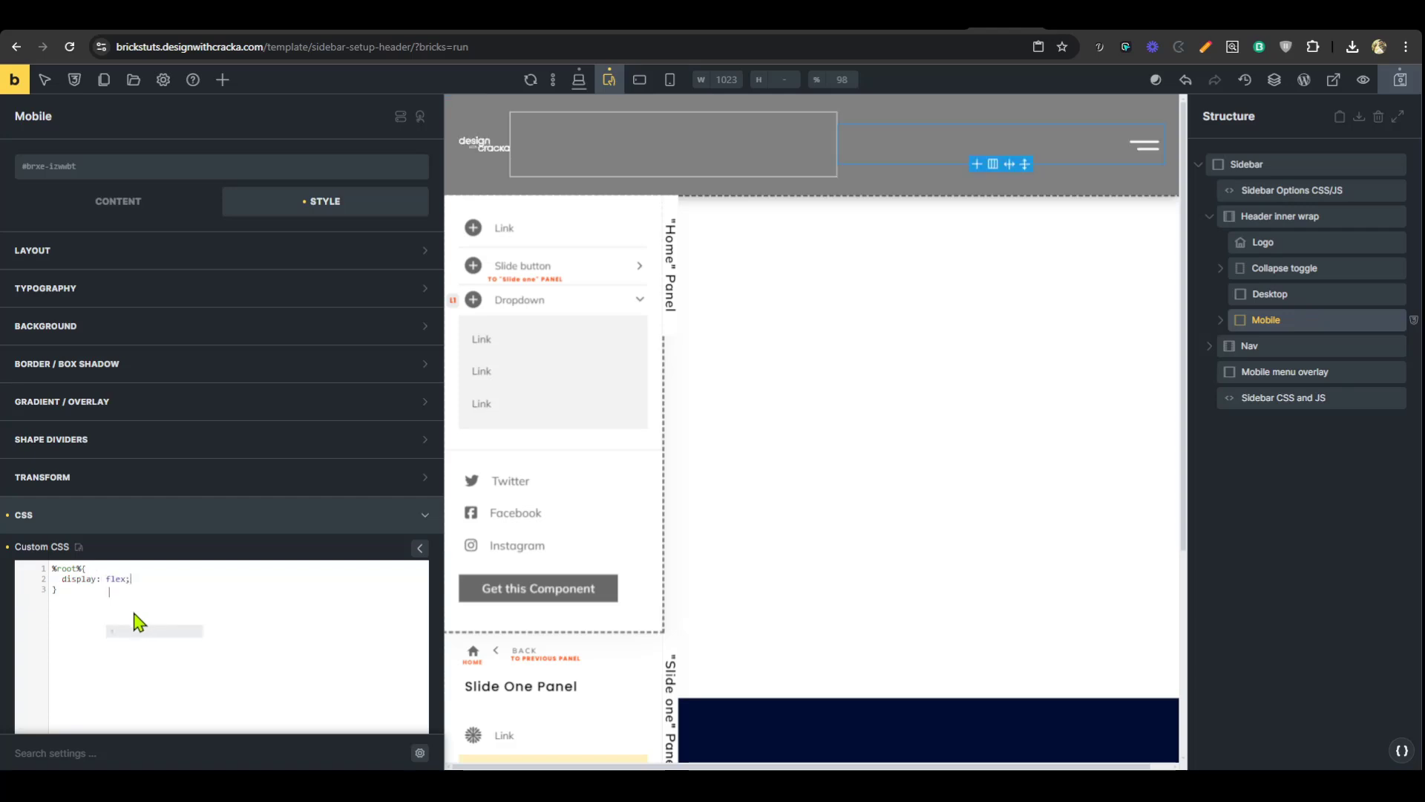
# - Hide the Desktop block at the Tablet portrait breakpoint with custom CSS, and place Desktop and Mobile headings in the matching blocks
pyautogui.click(1286, 291)
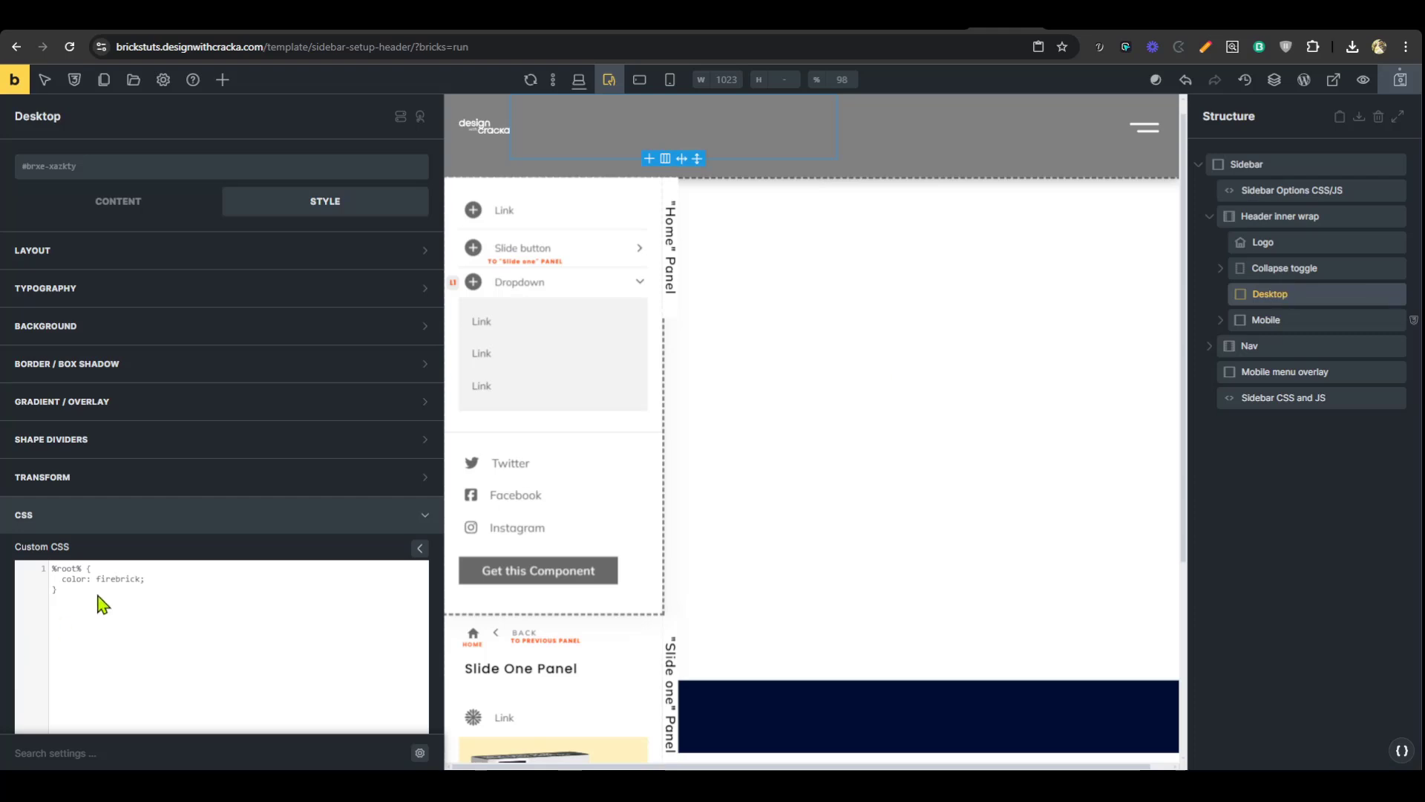
pyautogui.write('root%')
pyautogui.click(1262, 346)
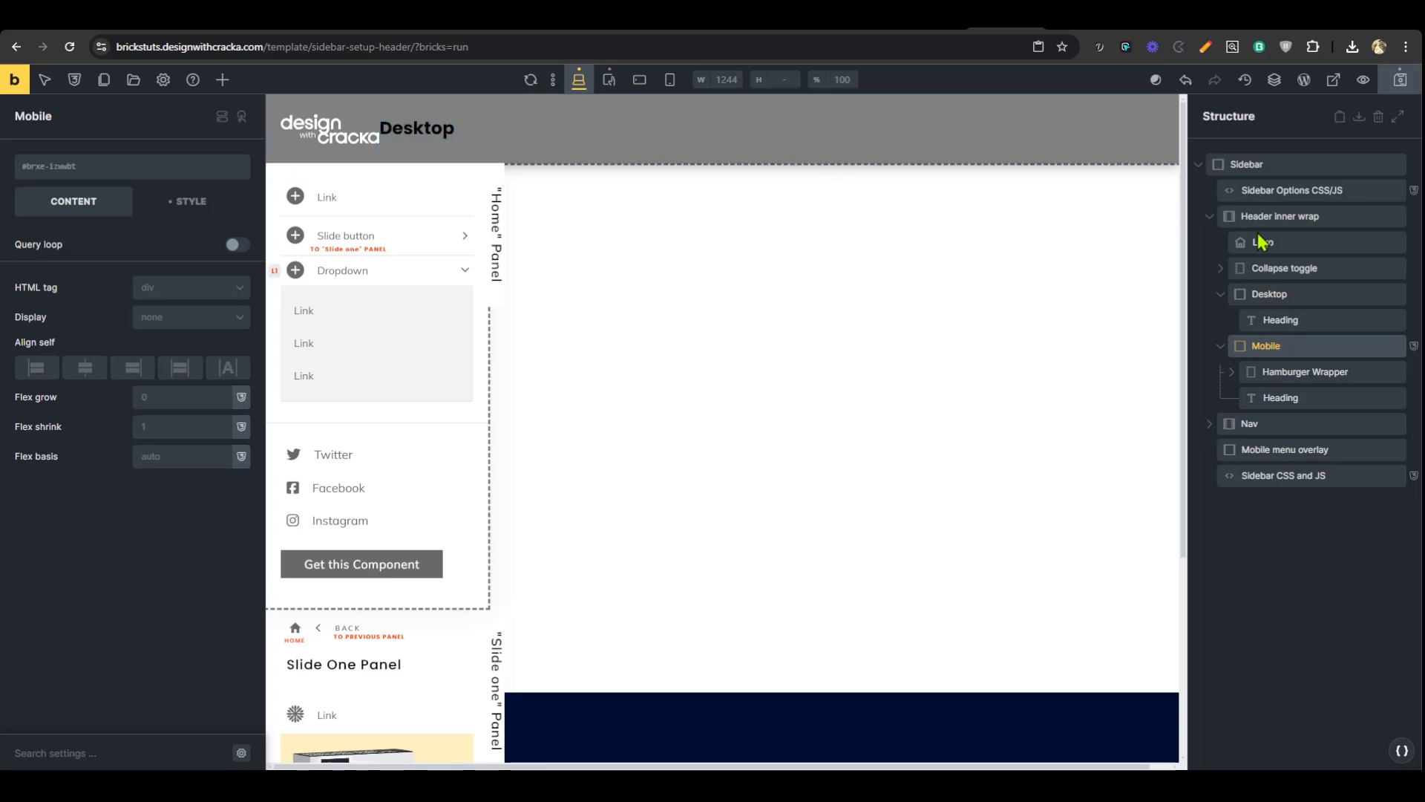
# - Save the header template and check the Desktop and Mobile blocks in the desktop and tablet portrait views and on the front-end page
pyautogui.click(1282, 294)
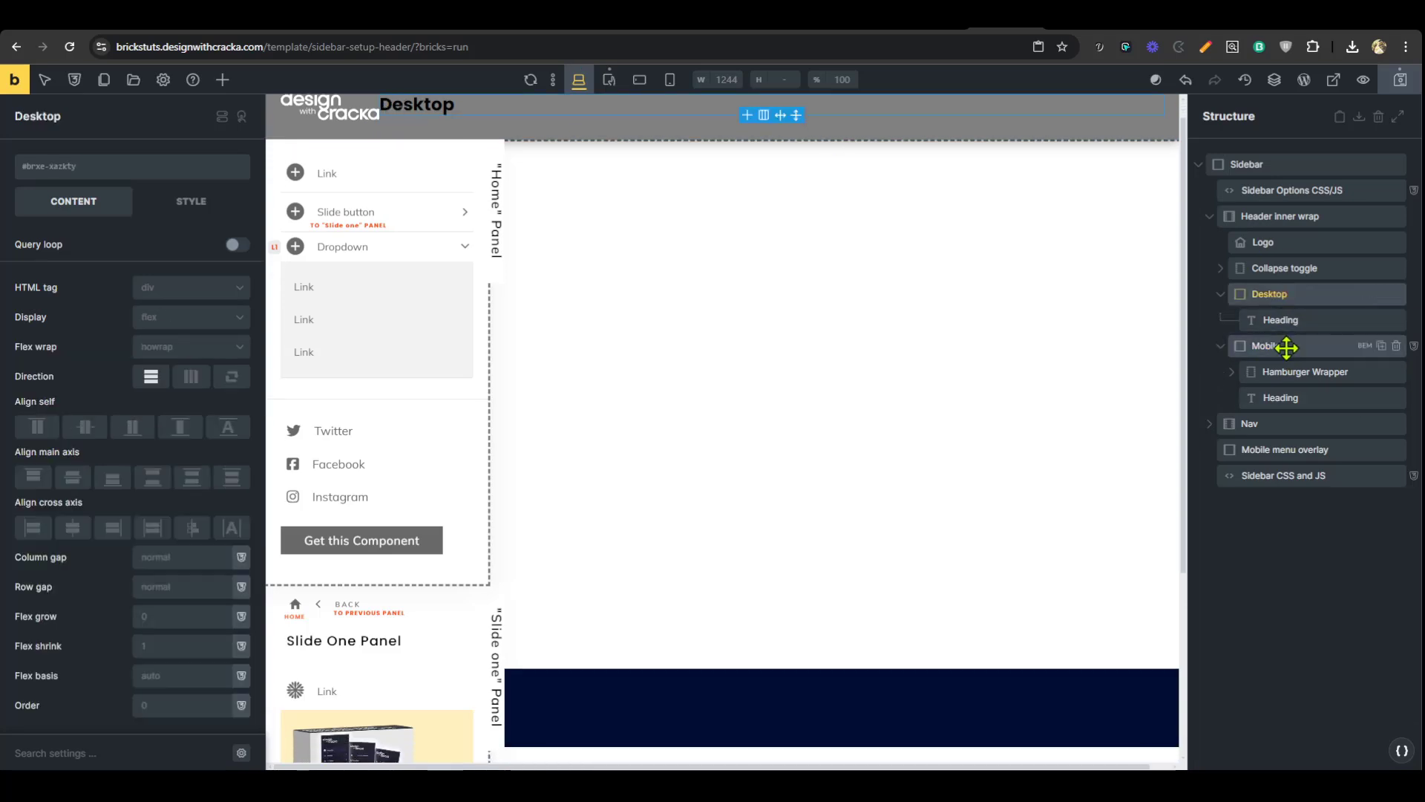
pyautogui.click(1299, 345)
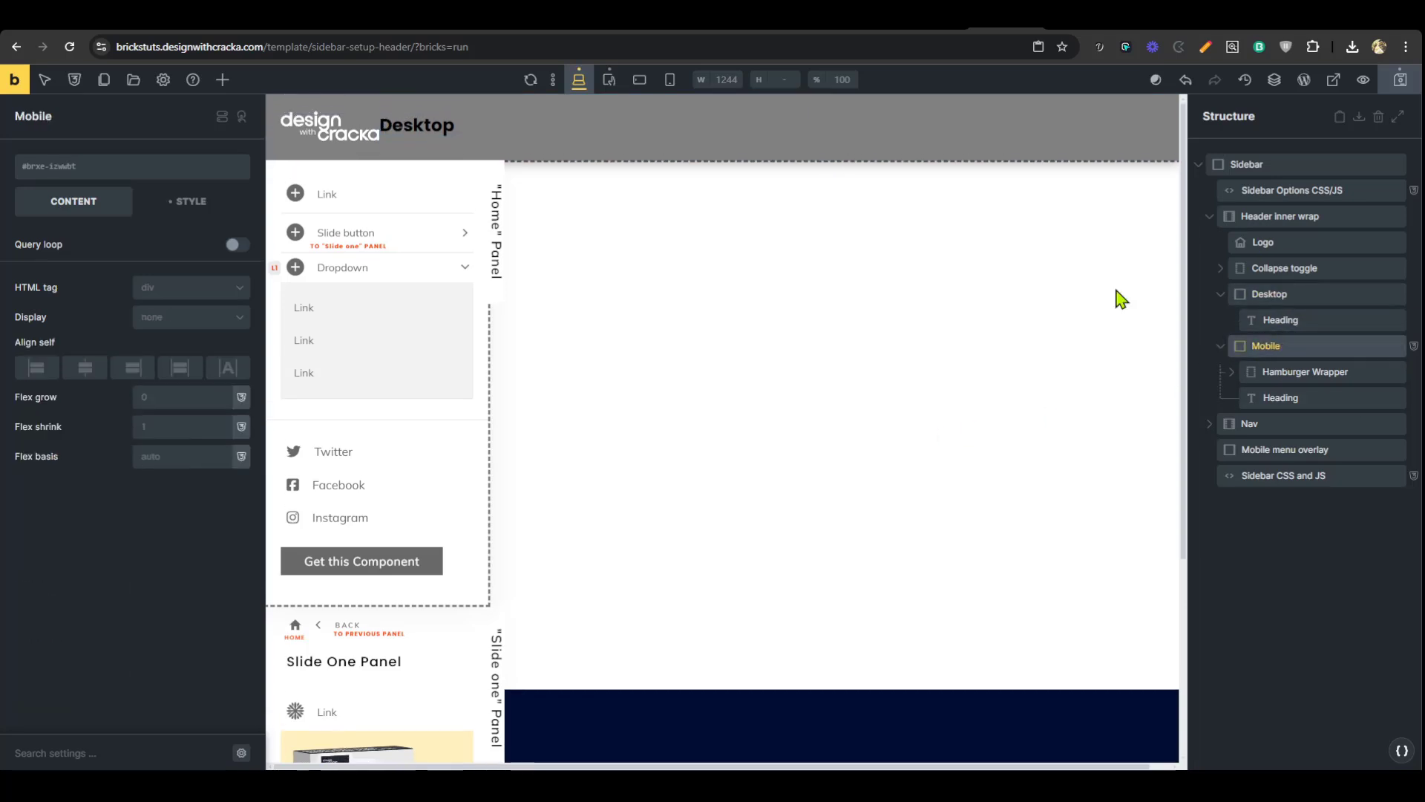
pyautogui.click(1399, 80)
pyautogui.click(609, 80)
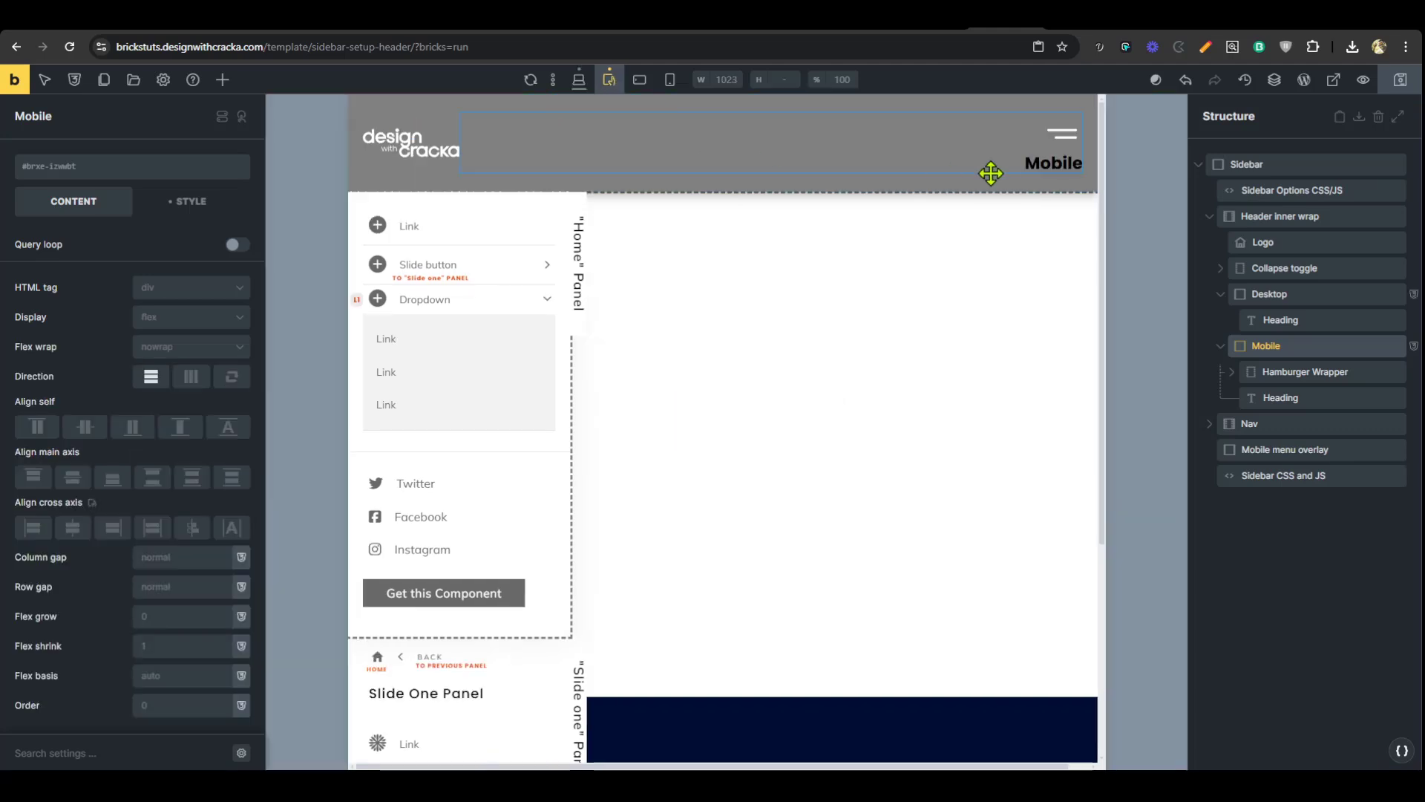
pyautogui.click(580, 81)
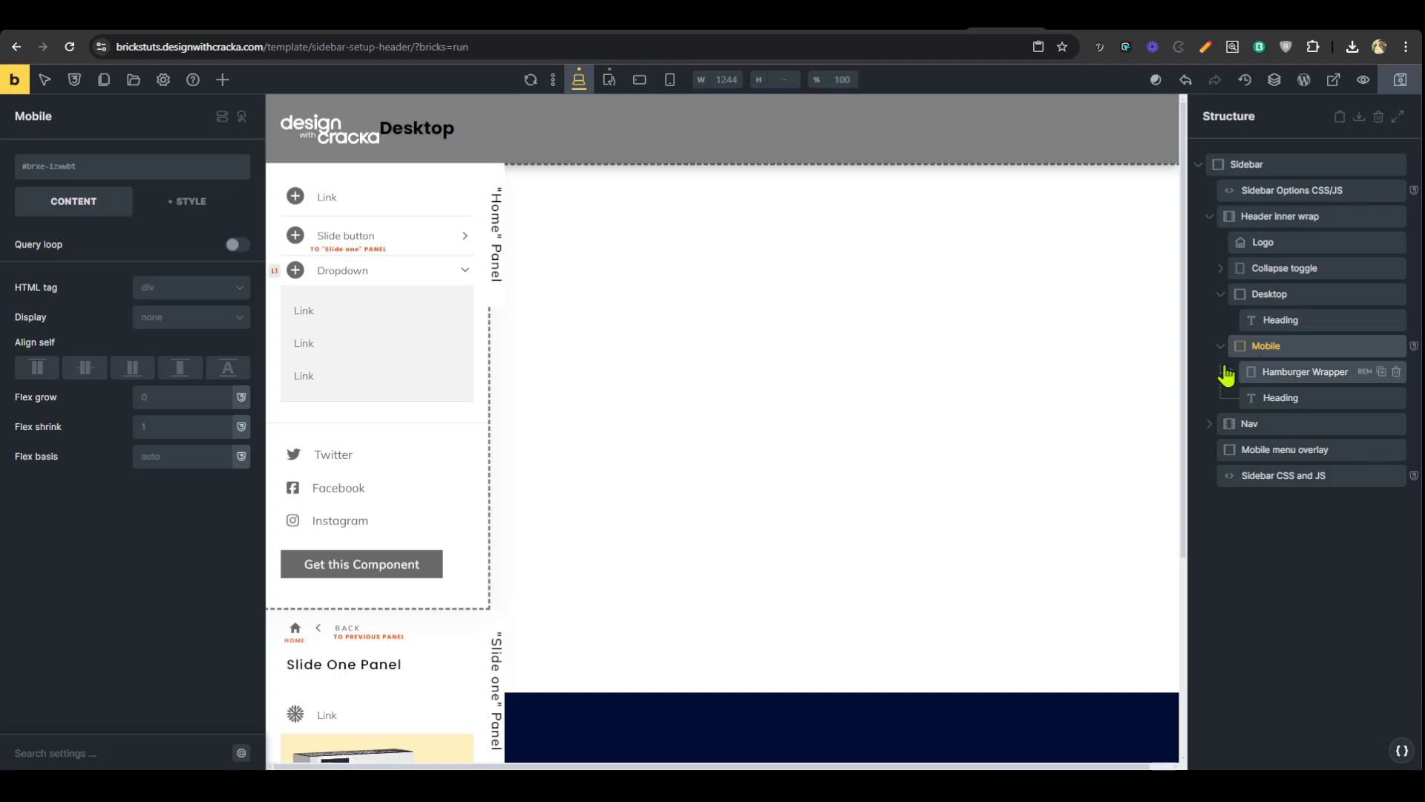
pyautogui.click(1287, 294)
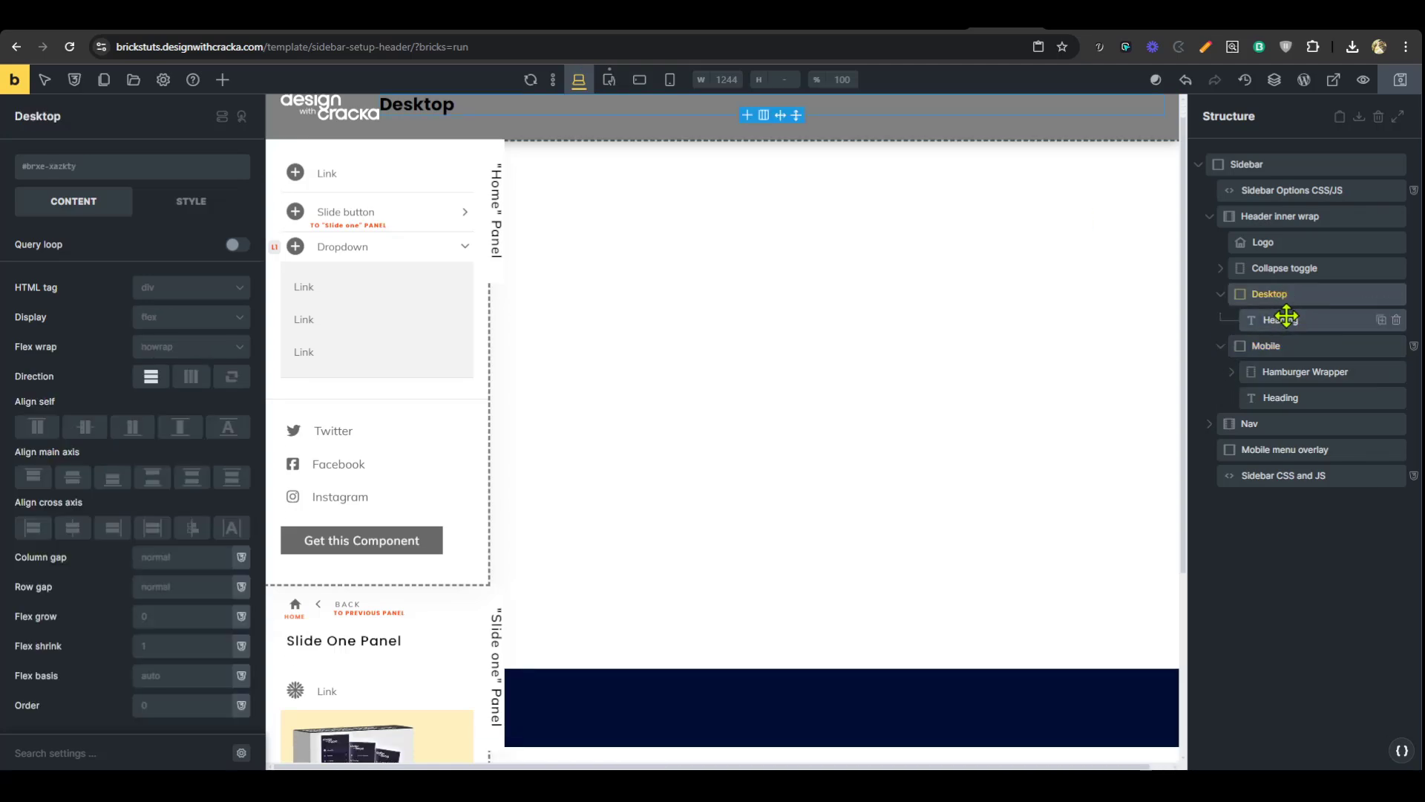
pyautogui.click(1270, 346)
pyautogui.scroll(1, 795, 398)
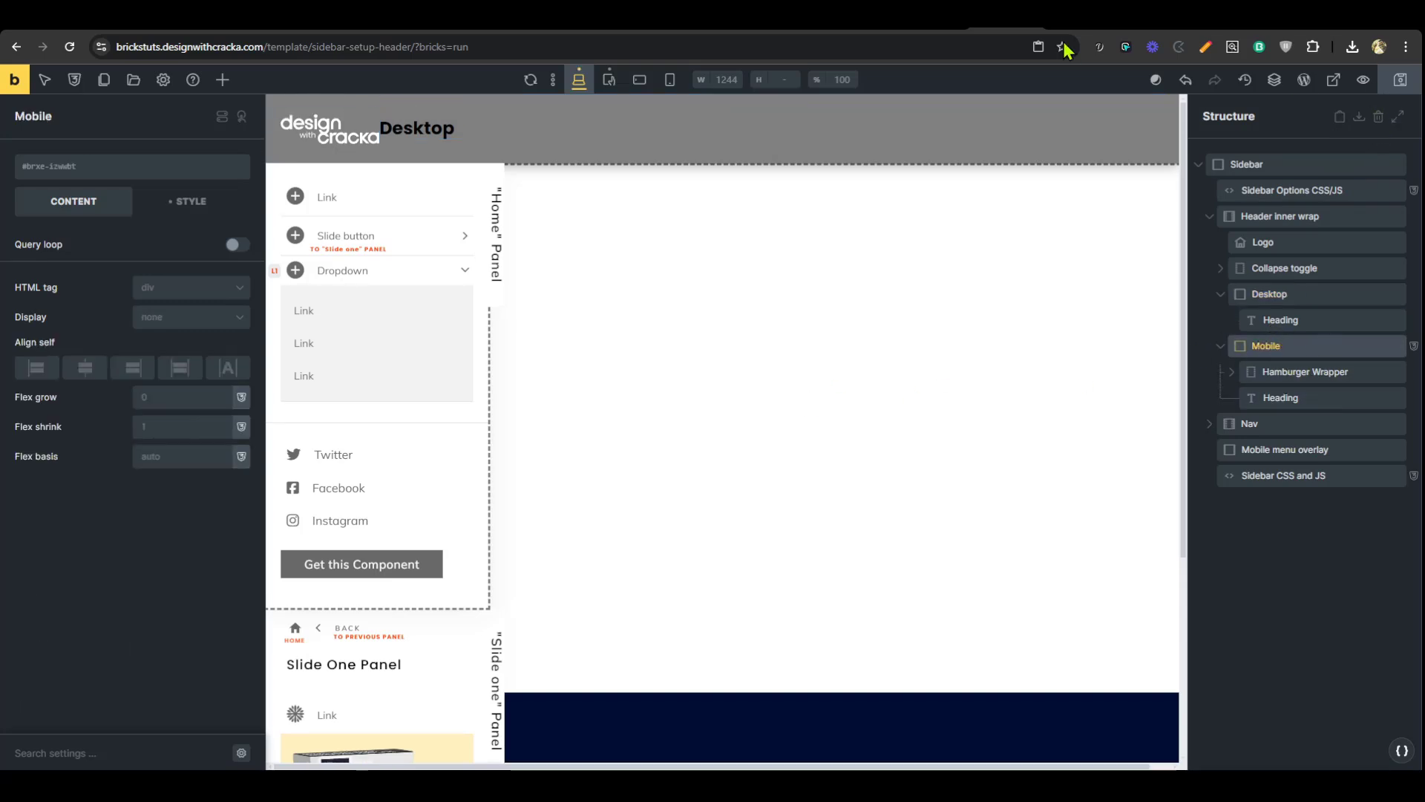
pyautogui.click(1401, 79)
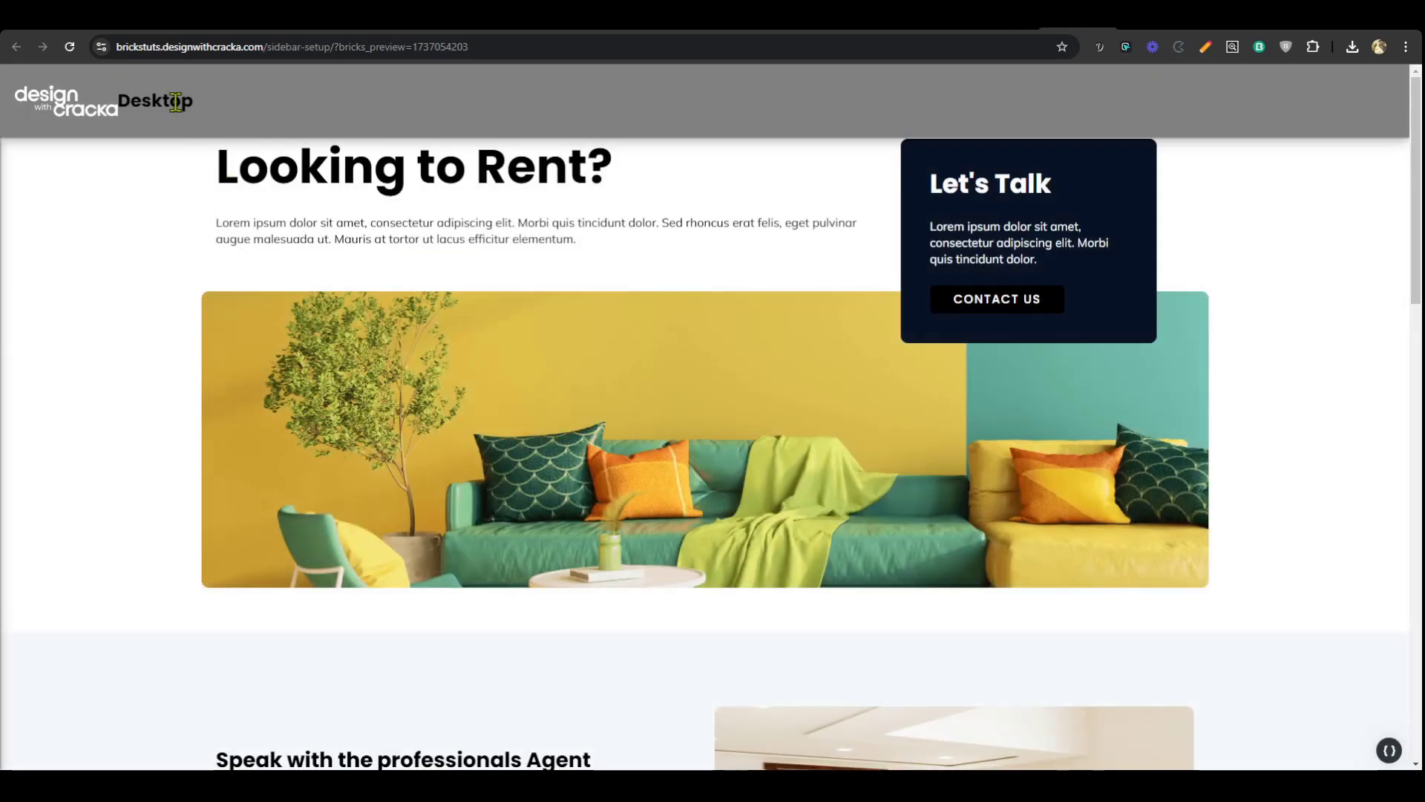
pyautogui.click(989, 32)
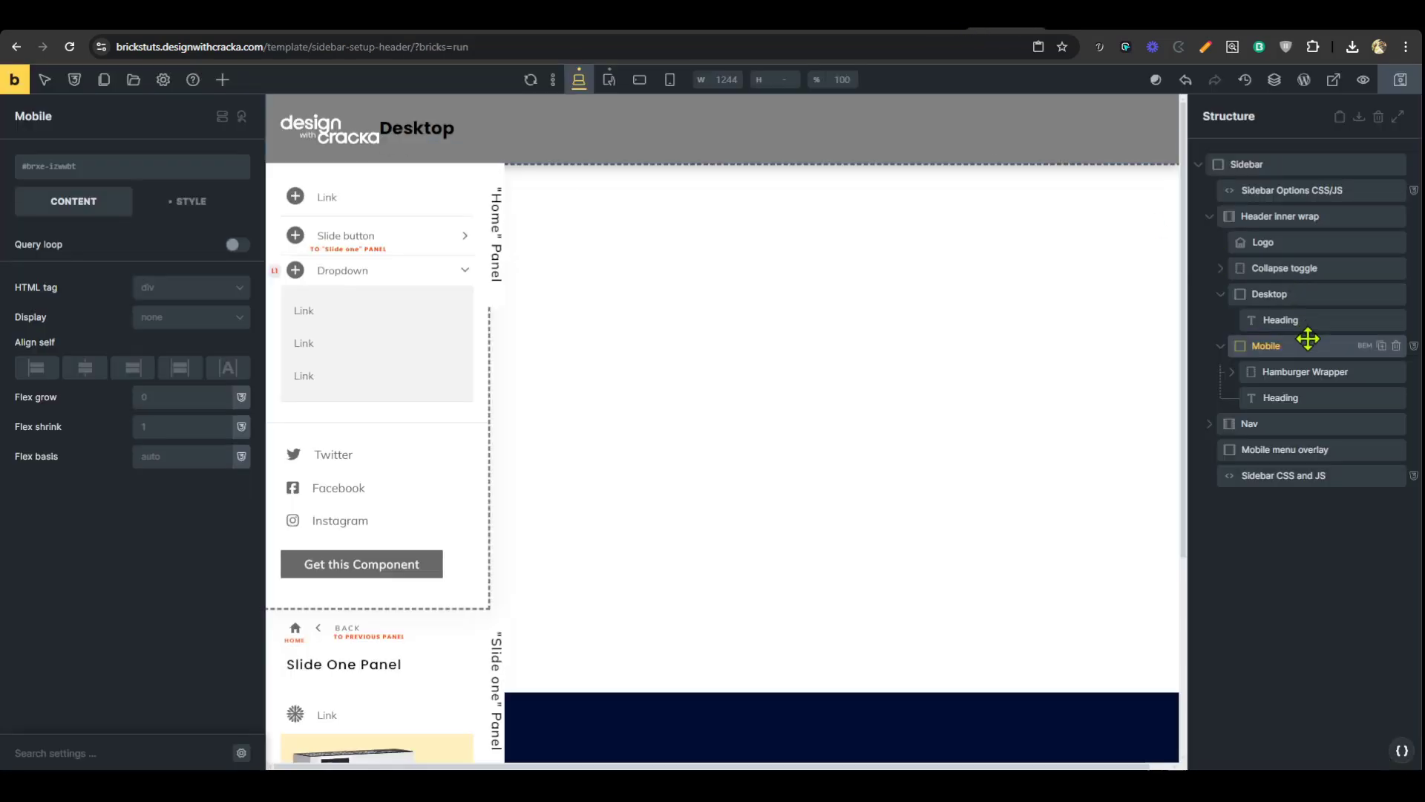
# - Center the Desktop block's content on the cross axis and check the header on the front-end page
pyautogui.click(1288, 293)
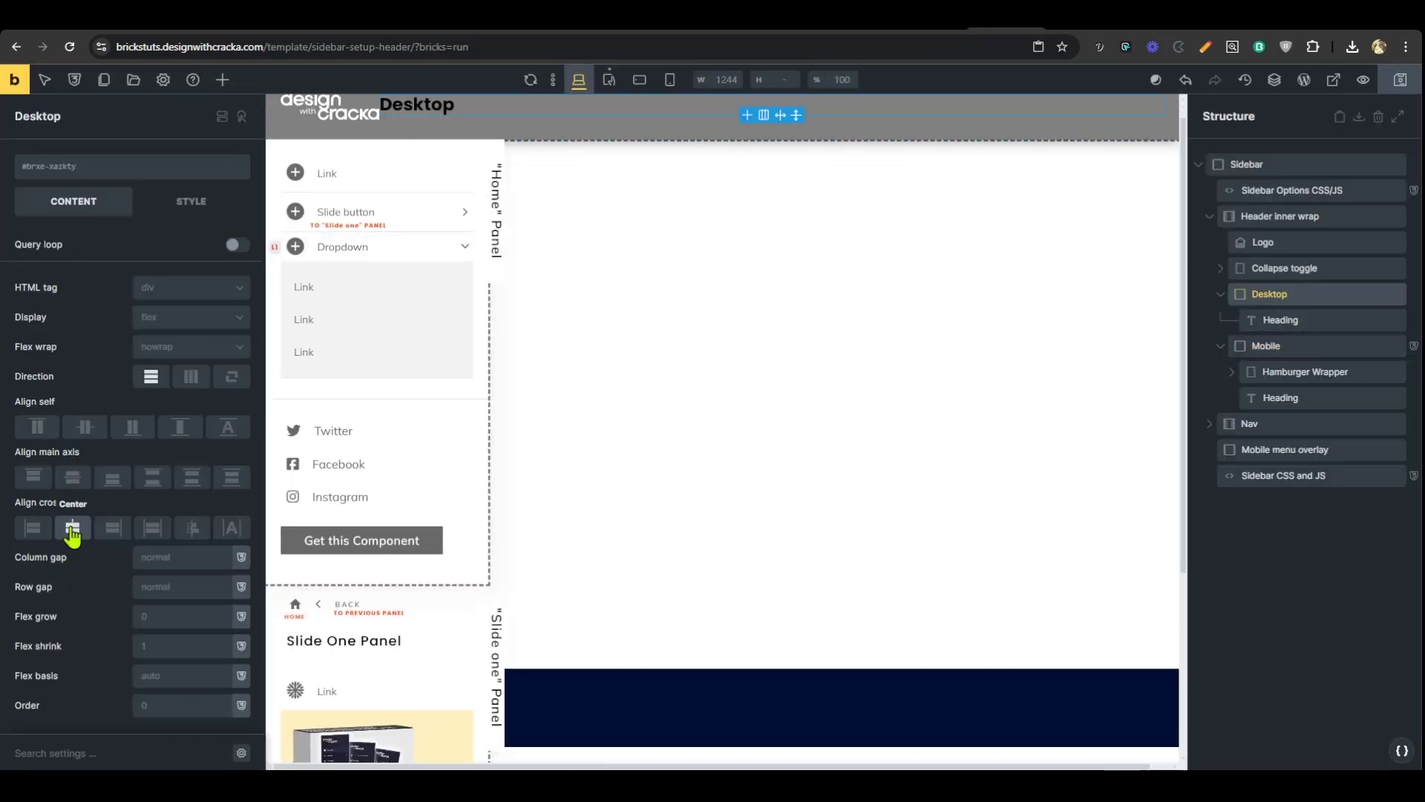
pyautogui.click(72, 529)
pyautogui.hotkey('ctrl', 'Tab')
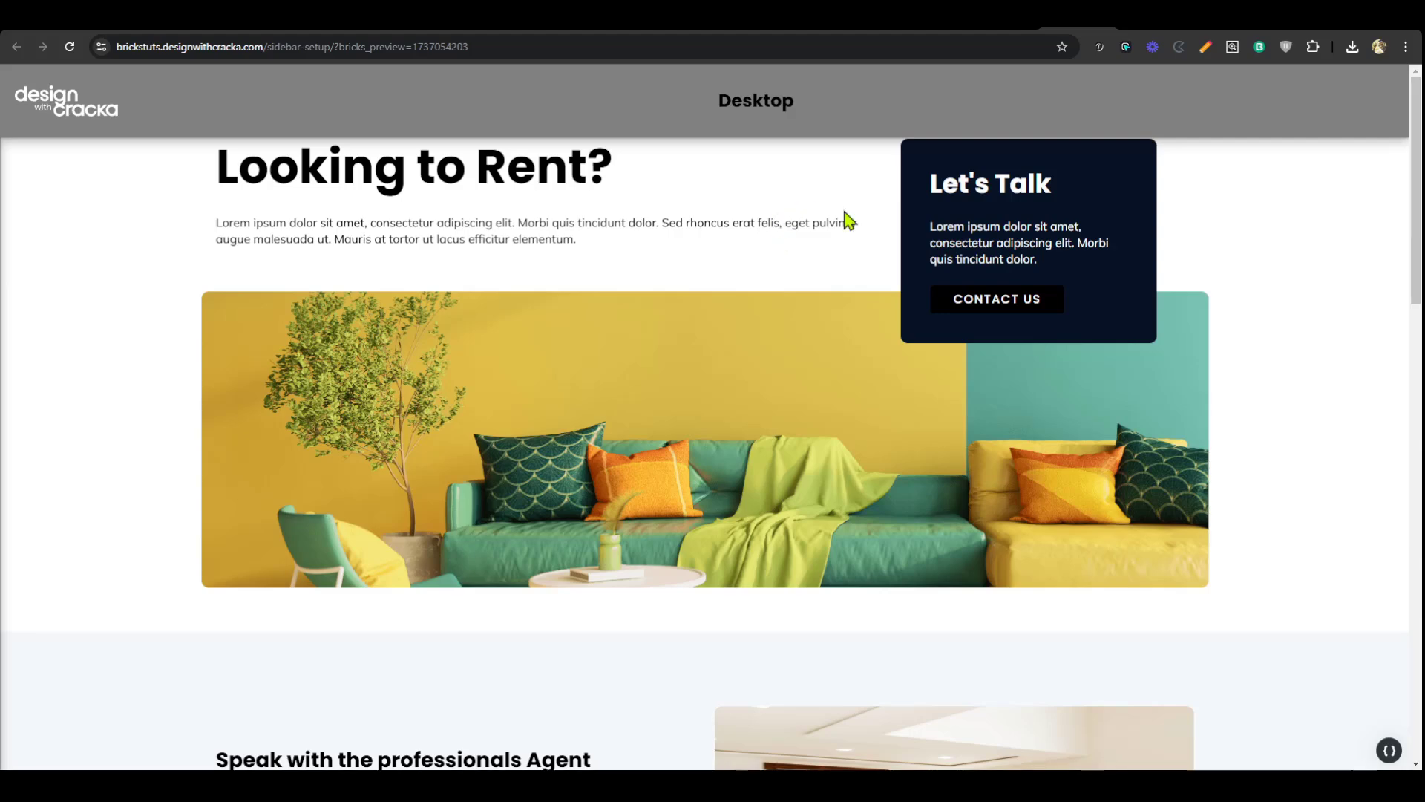
# - Check the front-end page in iPhone SE device emulation, opening and closing the mobile hamburger menu, and leave the developer tools
pyautogui.hotkey('ctrl', 'shift', 'i')
pyautogui.click(680, 149)
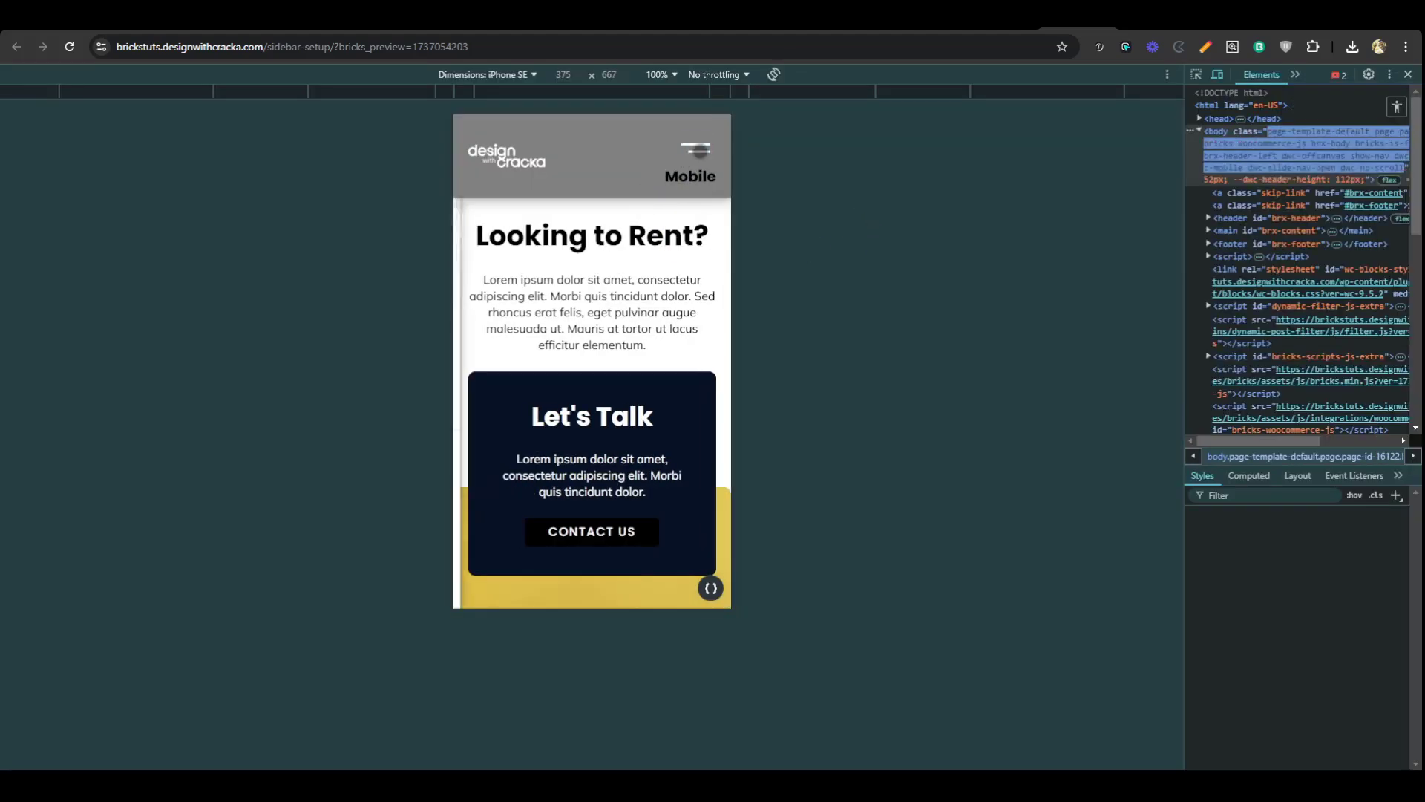
pyautogui.click(696, 149)
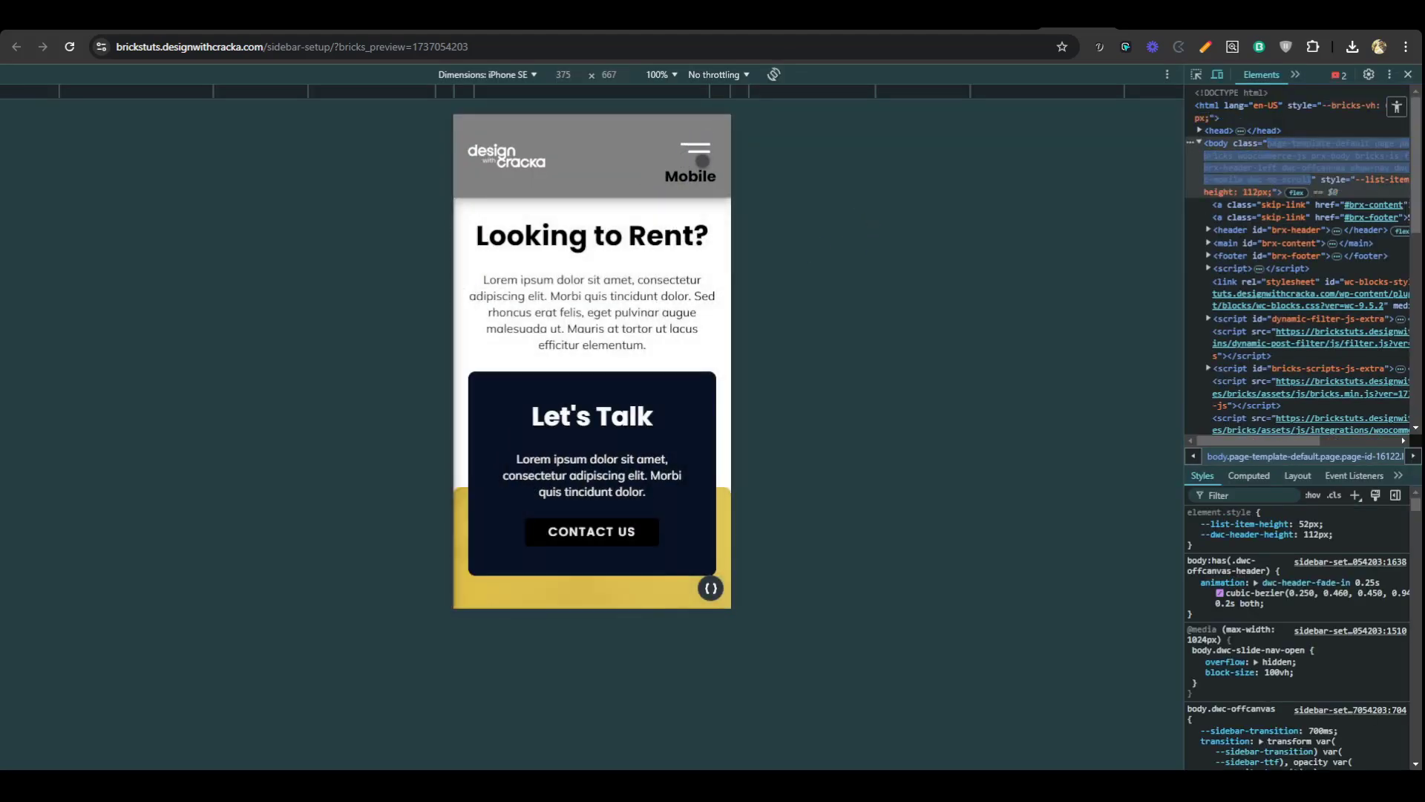
pyautogui.click(674, 155)
pyautogui.click(671, 156)
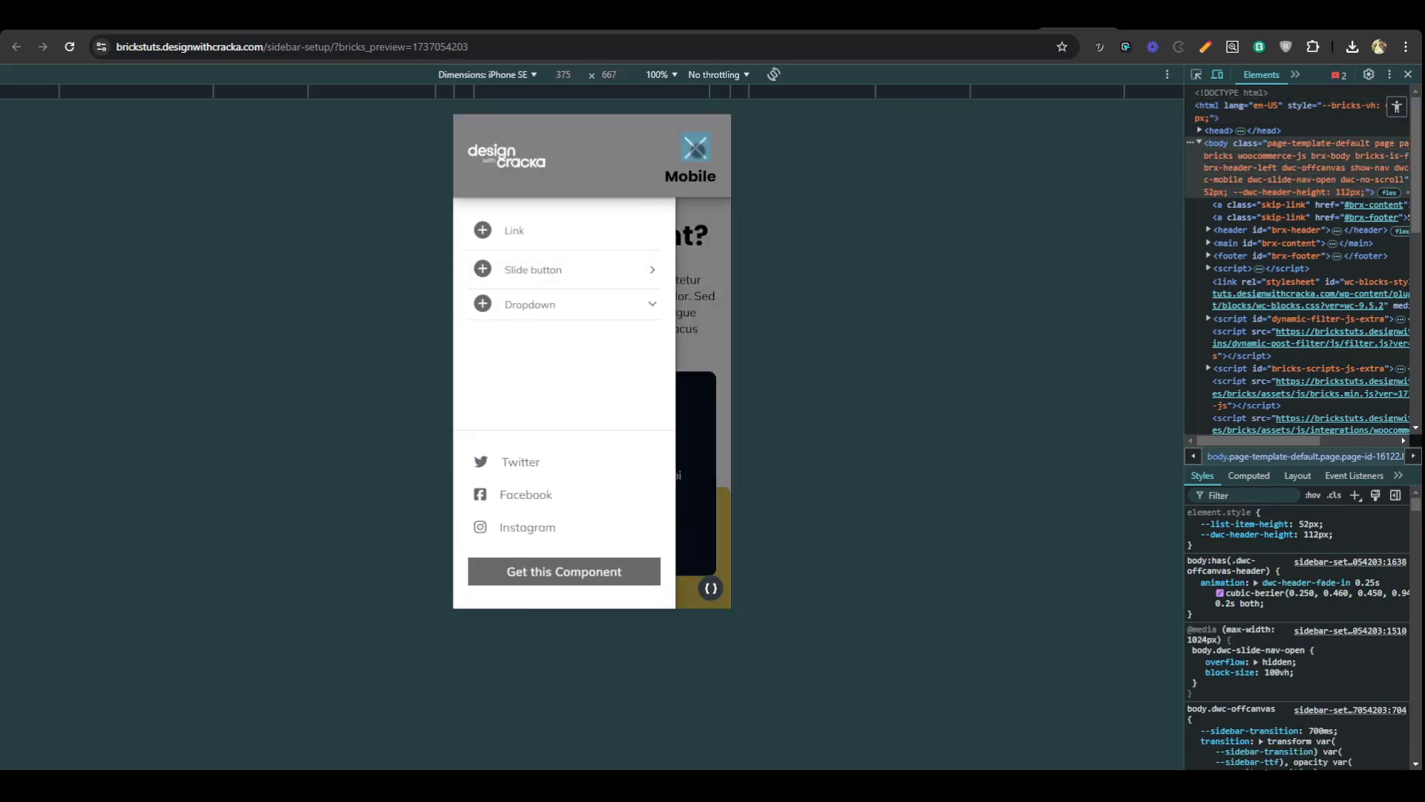
pyautogui.click(1408, 74)
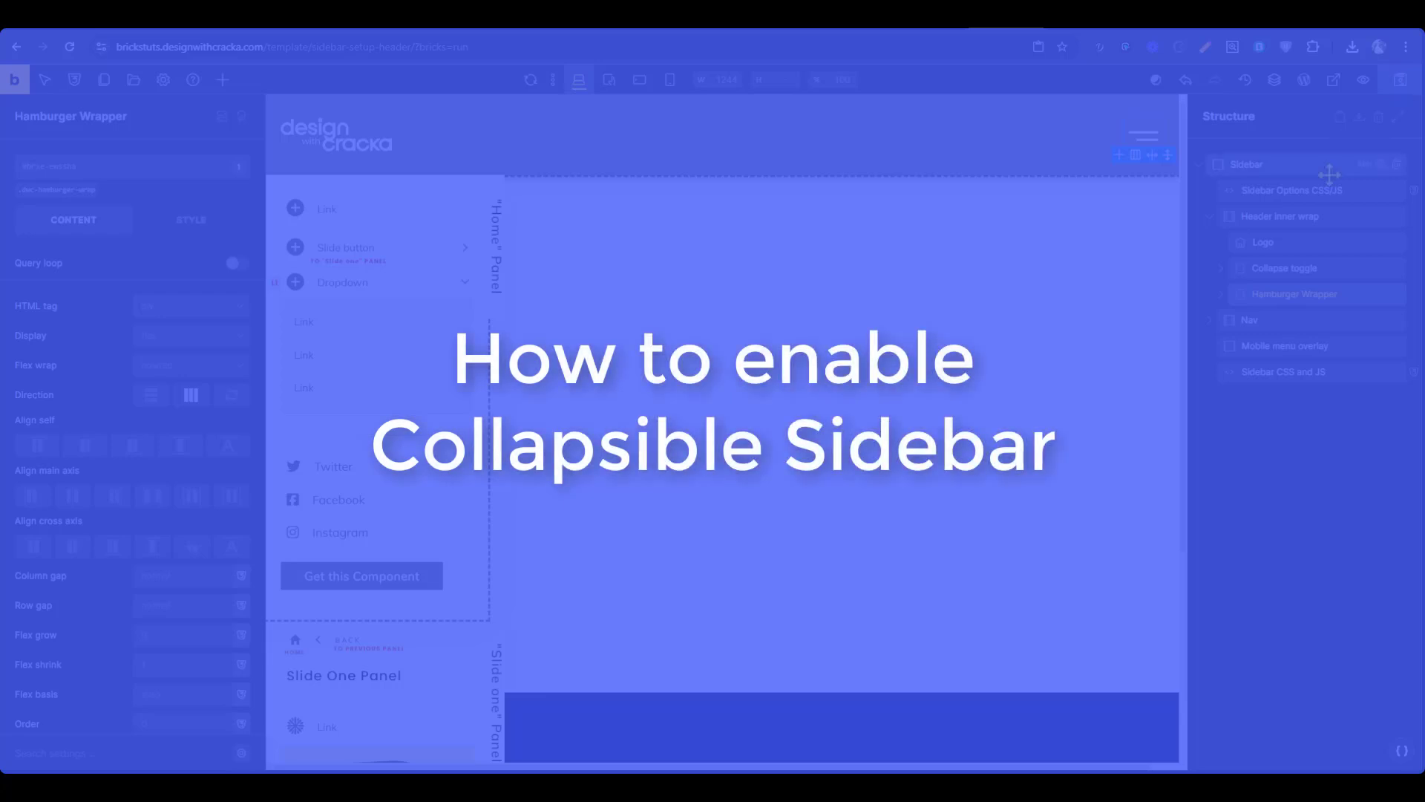
# - Set enableCollapsibleSidebar to 1 in the Sidebar Options JavaScript and save the template
pyautogui.click(1304, 191)
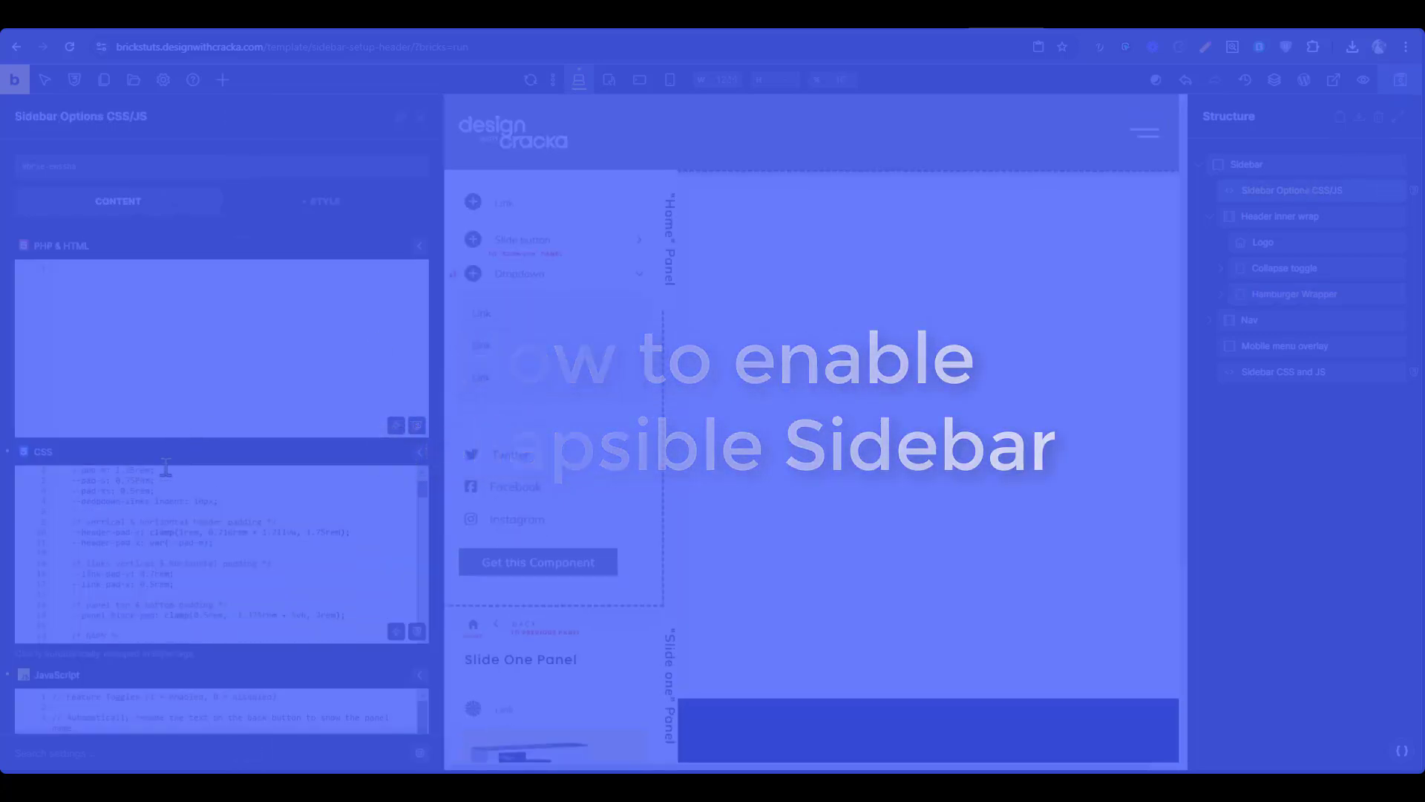
pyautogui.scroll(-5, 193, 445)
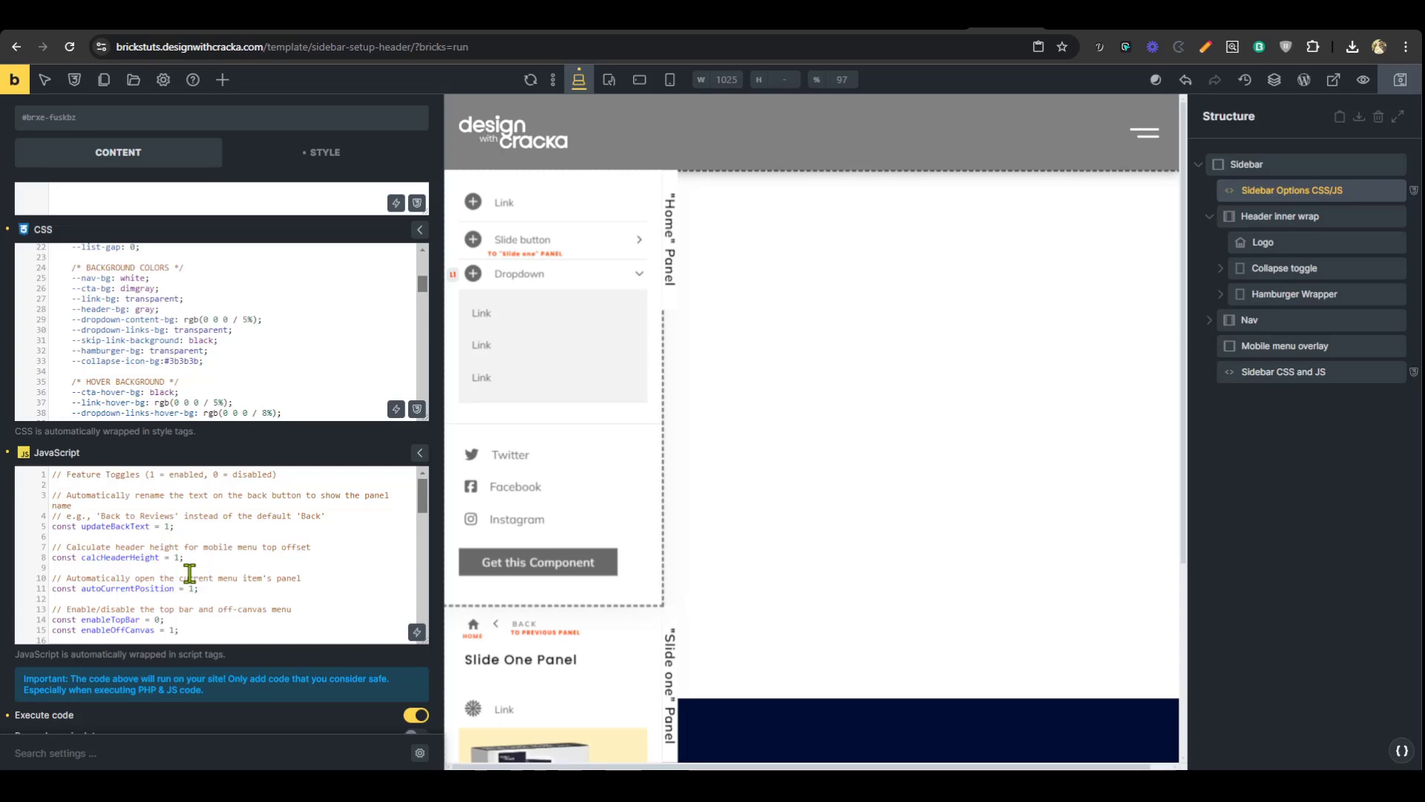
pyautogui.scroll(-2, 183, 565)
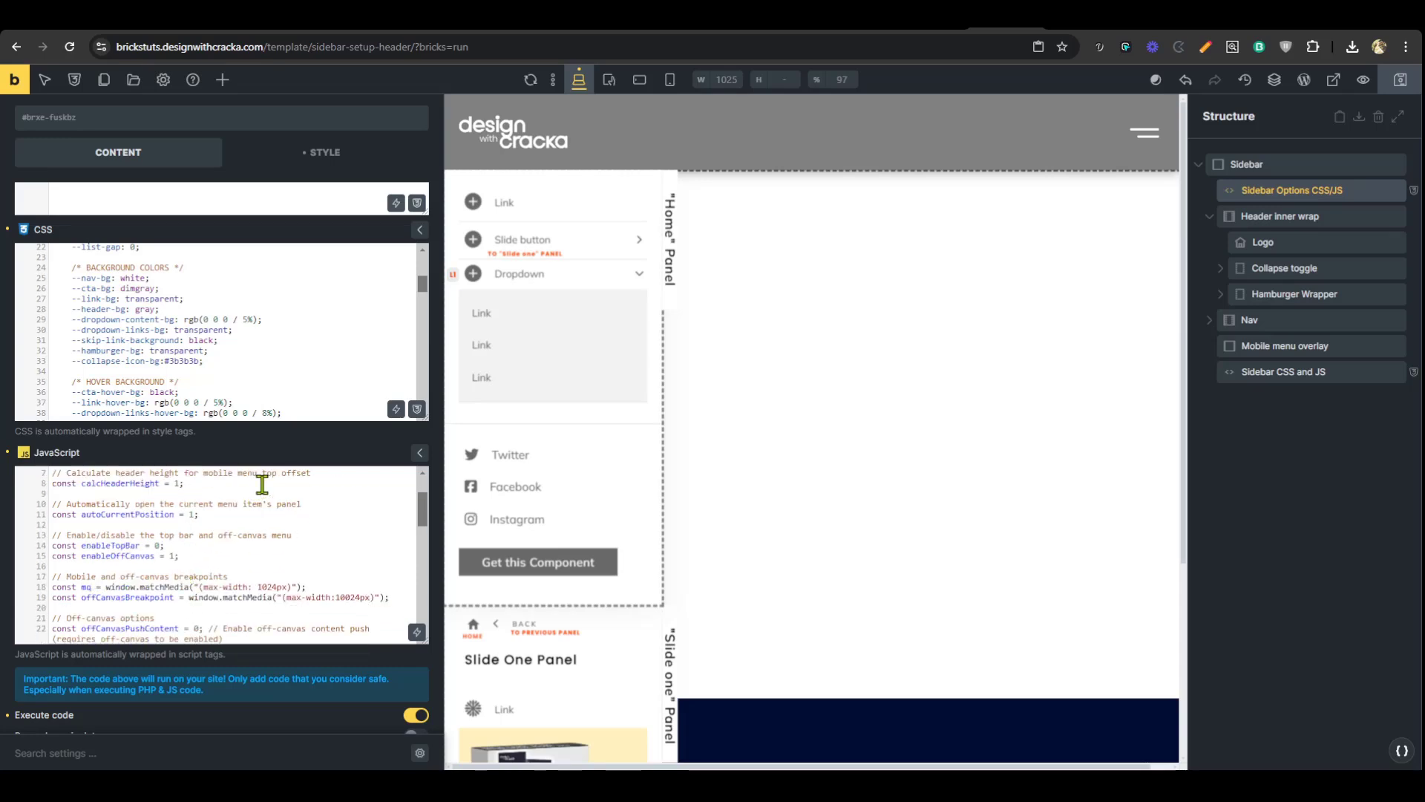
pyautogui.scroll(-10, 245, 549)
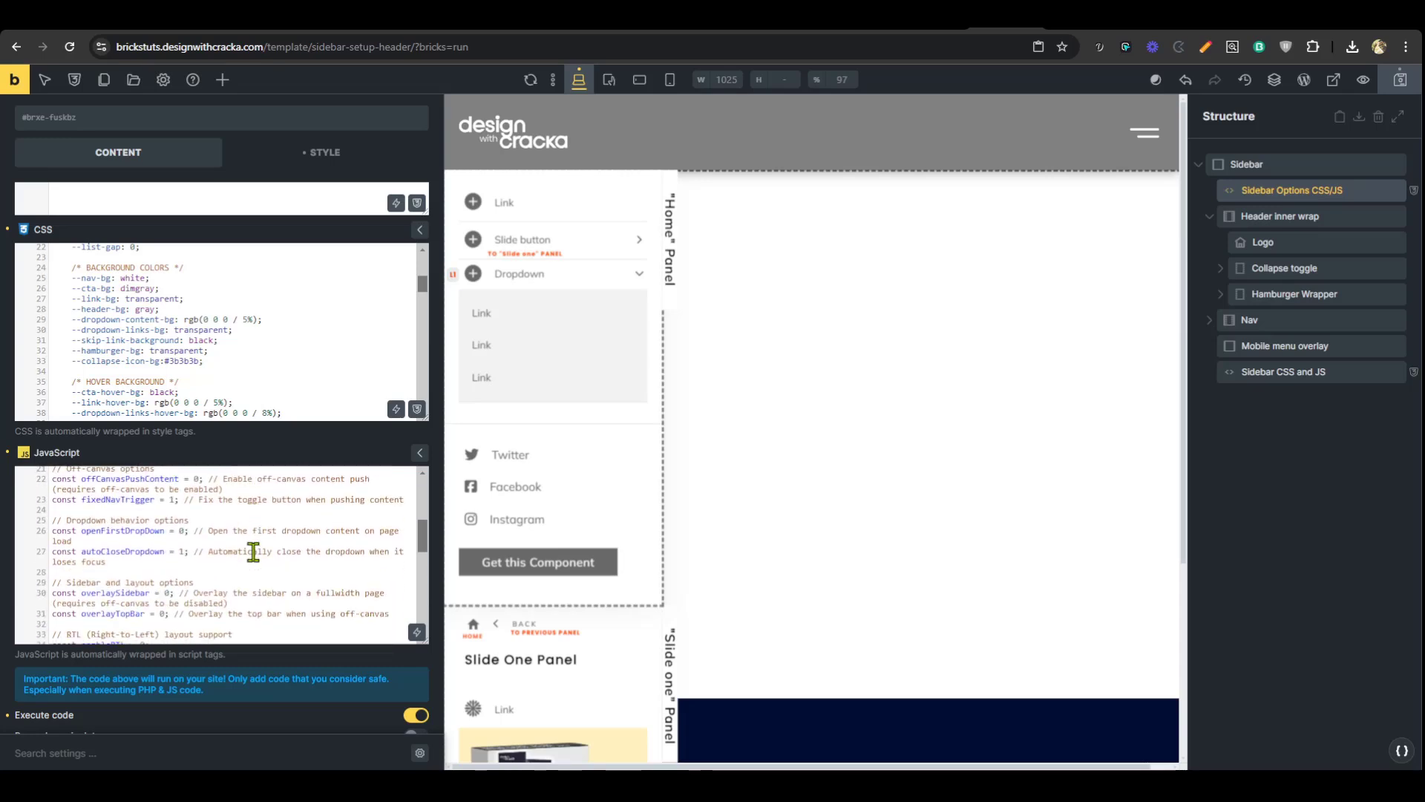
pyautogui.scroll(-4, 221, 599)
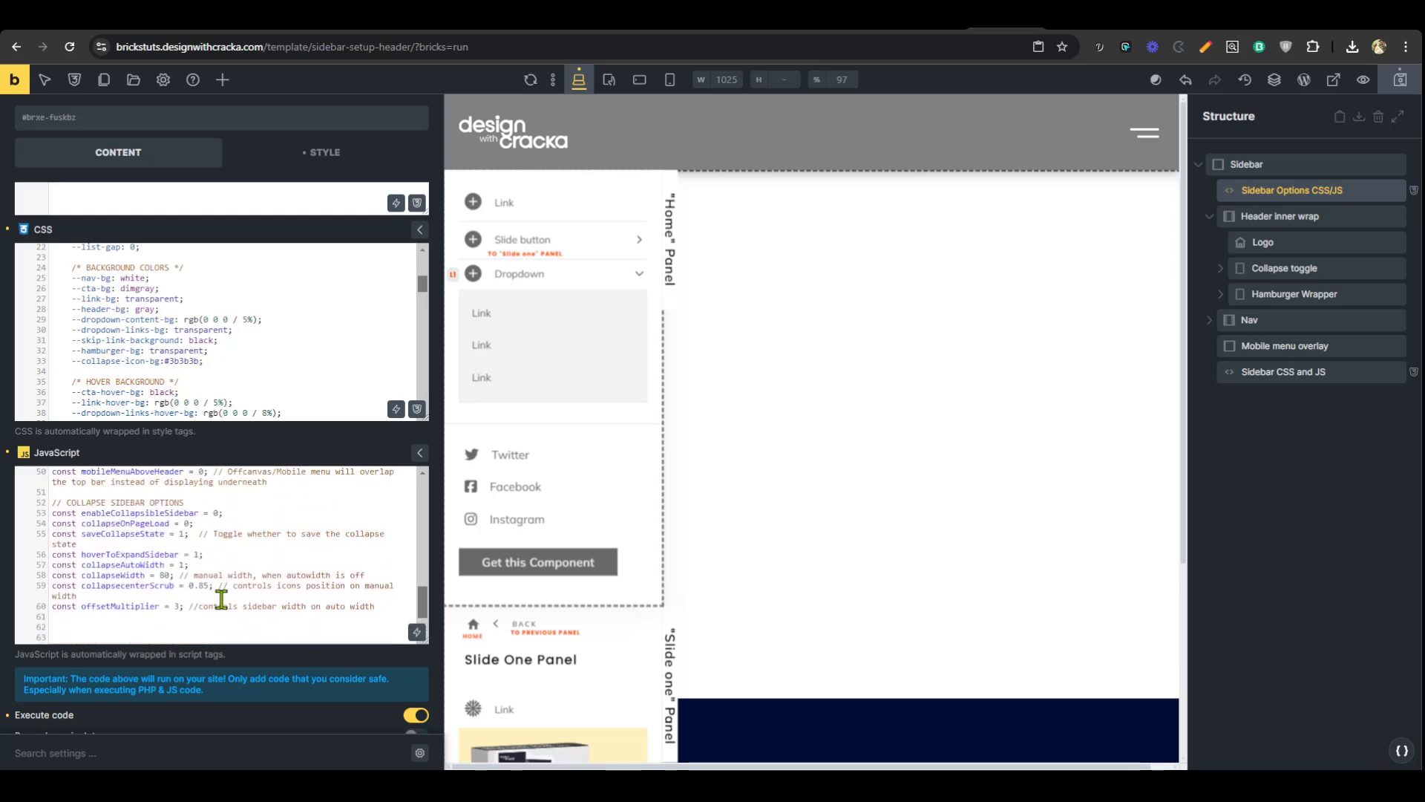
pyautogui.doubleClick(216, 513)
pyautogui.write('1')
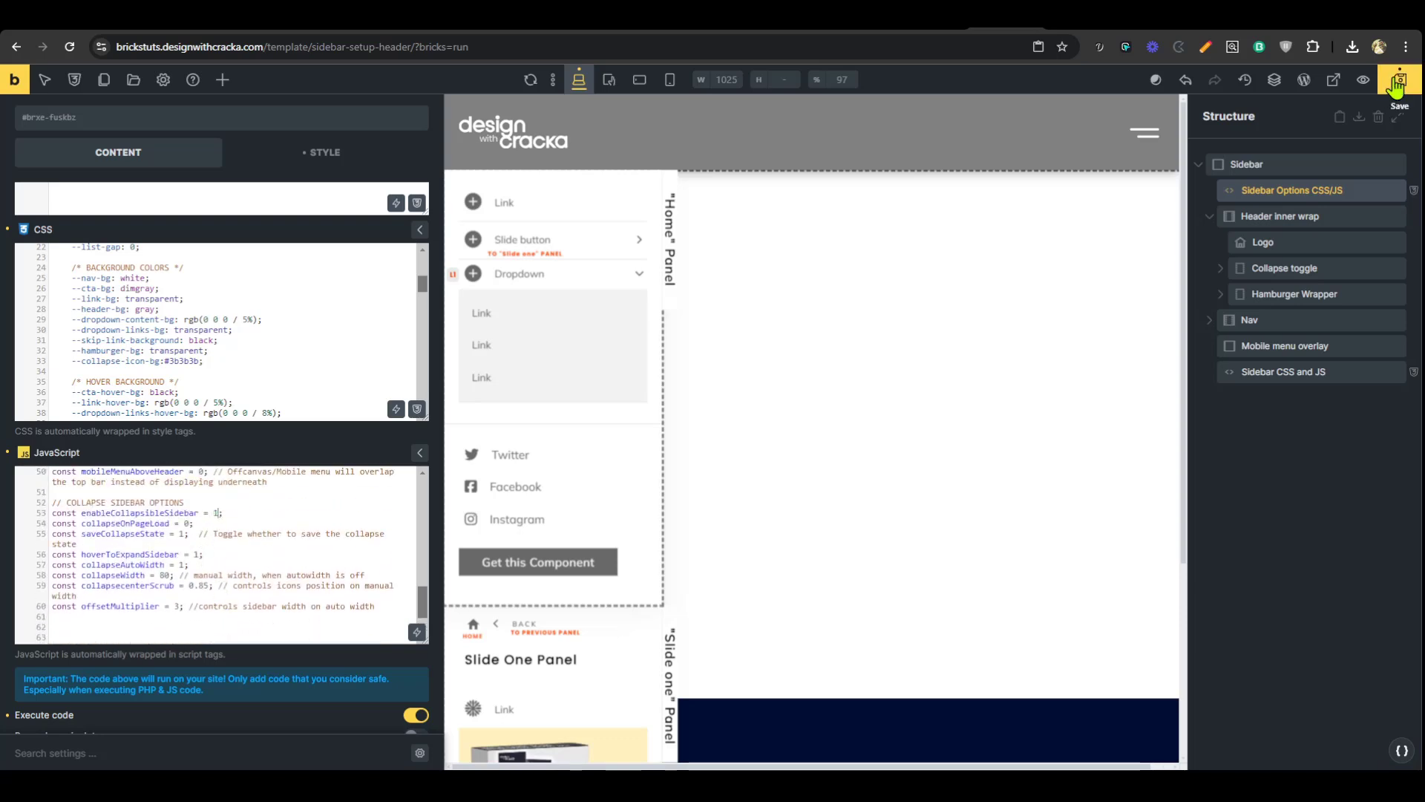
pyautogui.click(1396, 82)
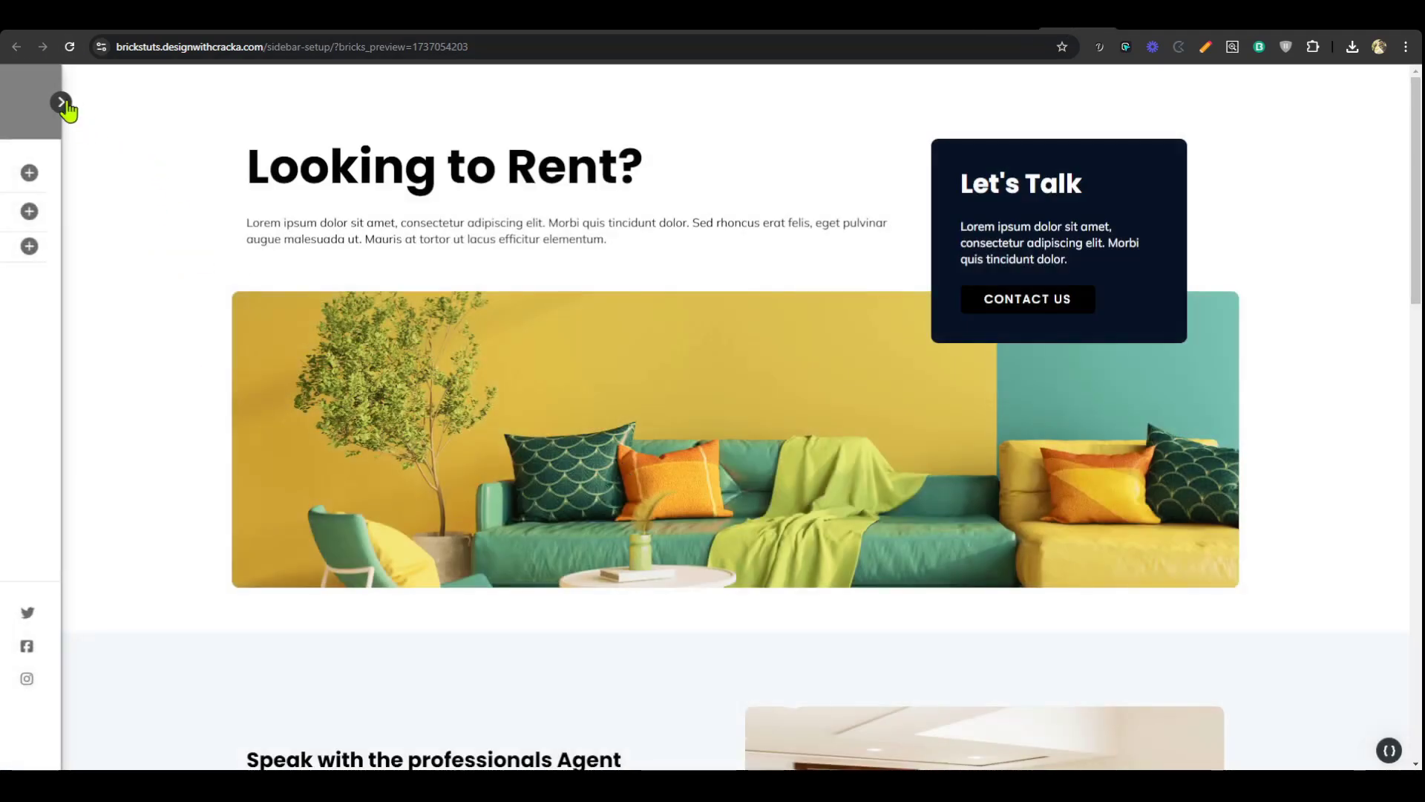
# - Test the collapsible sidebar on the front-end page by expanding and collapsing it with its toggle
pyautogui.click(61, 102)
pyautogui.click(253, 122)
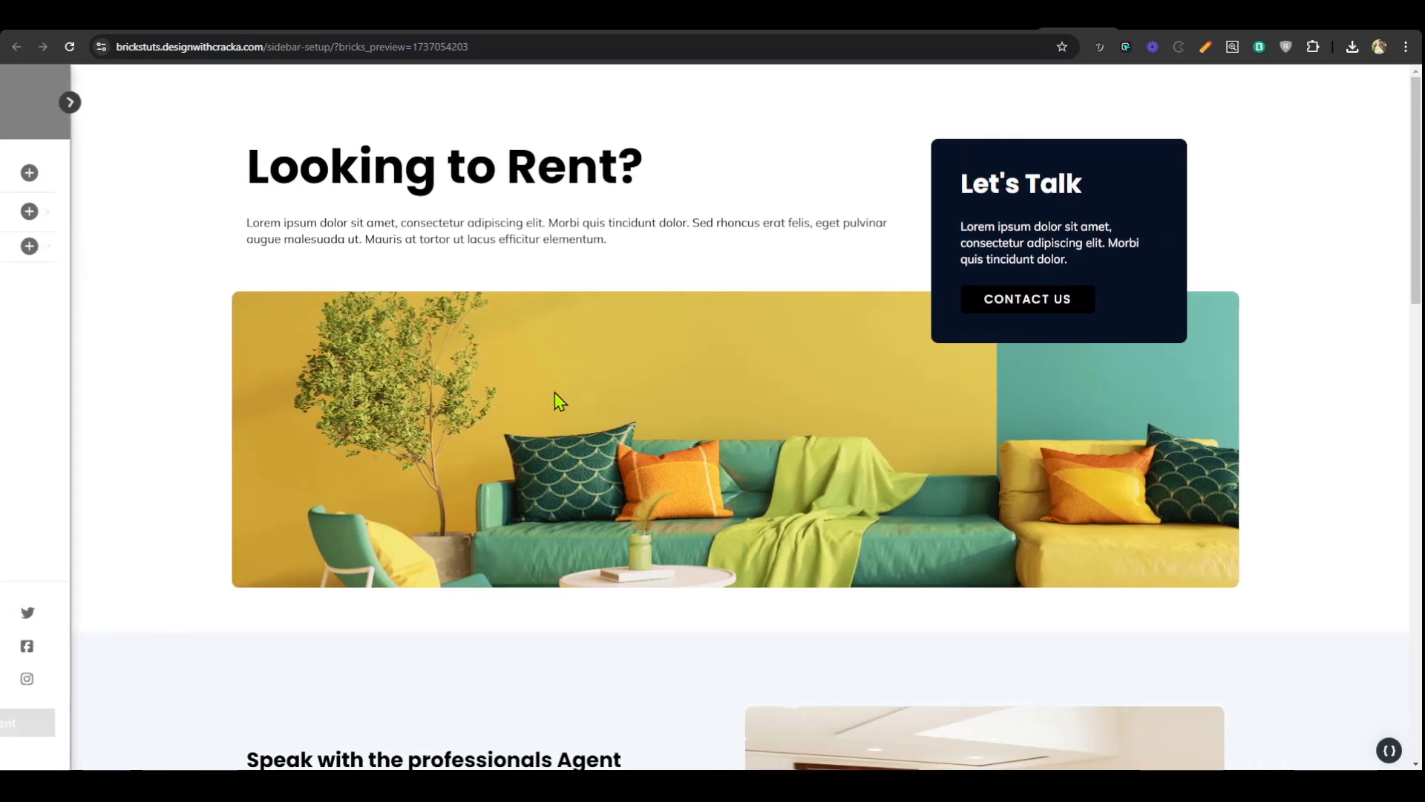
pyautogui.click(67, 104)
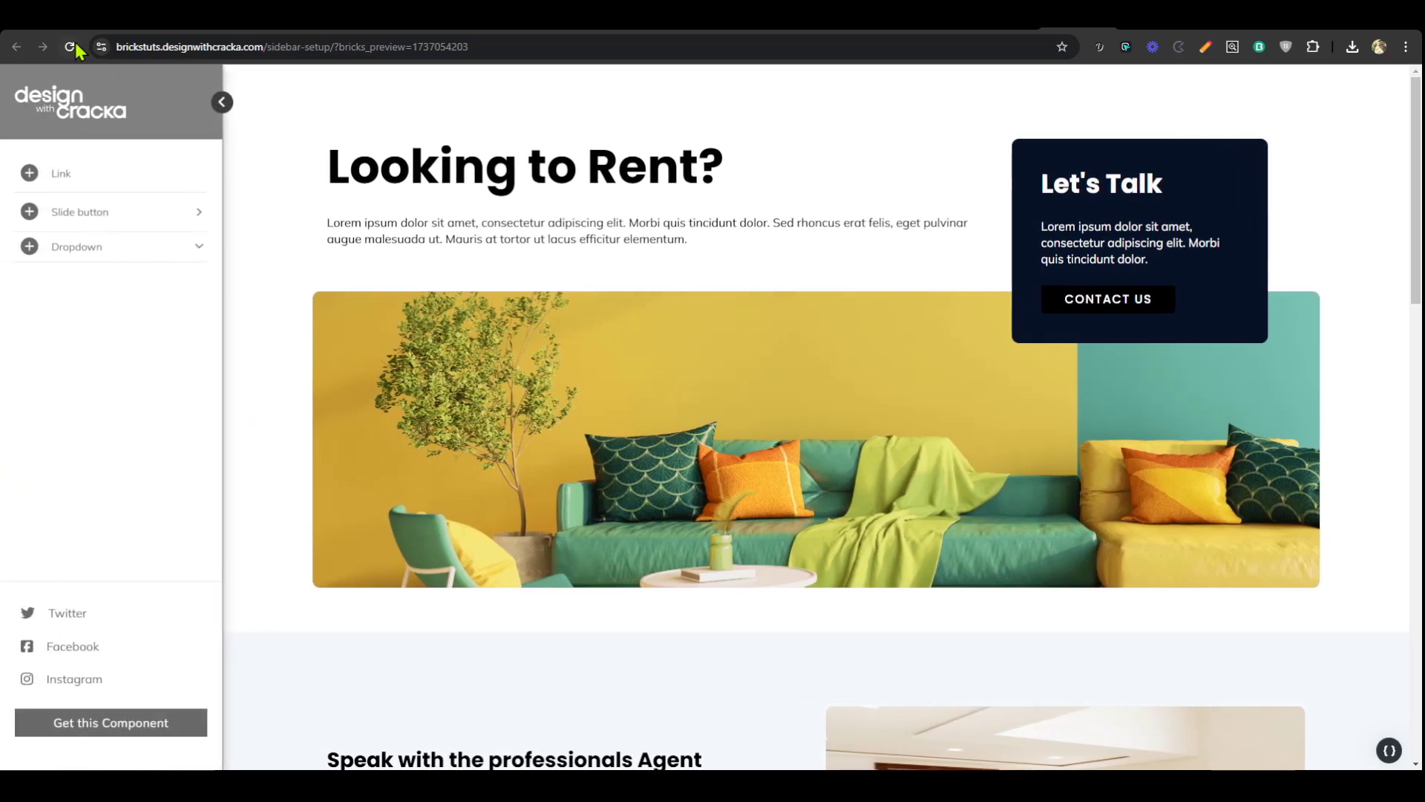
# - Reload the front-end page with the sidebar expanded and again with it collapsed to check whether its state is remembered
pyautogui.click(70, 47)
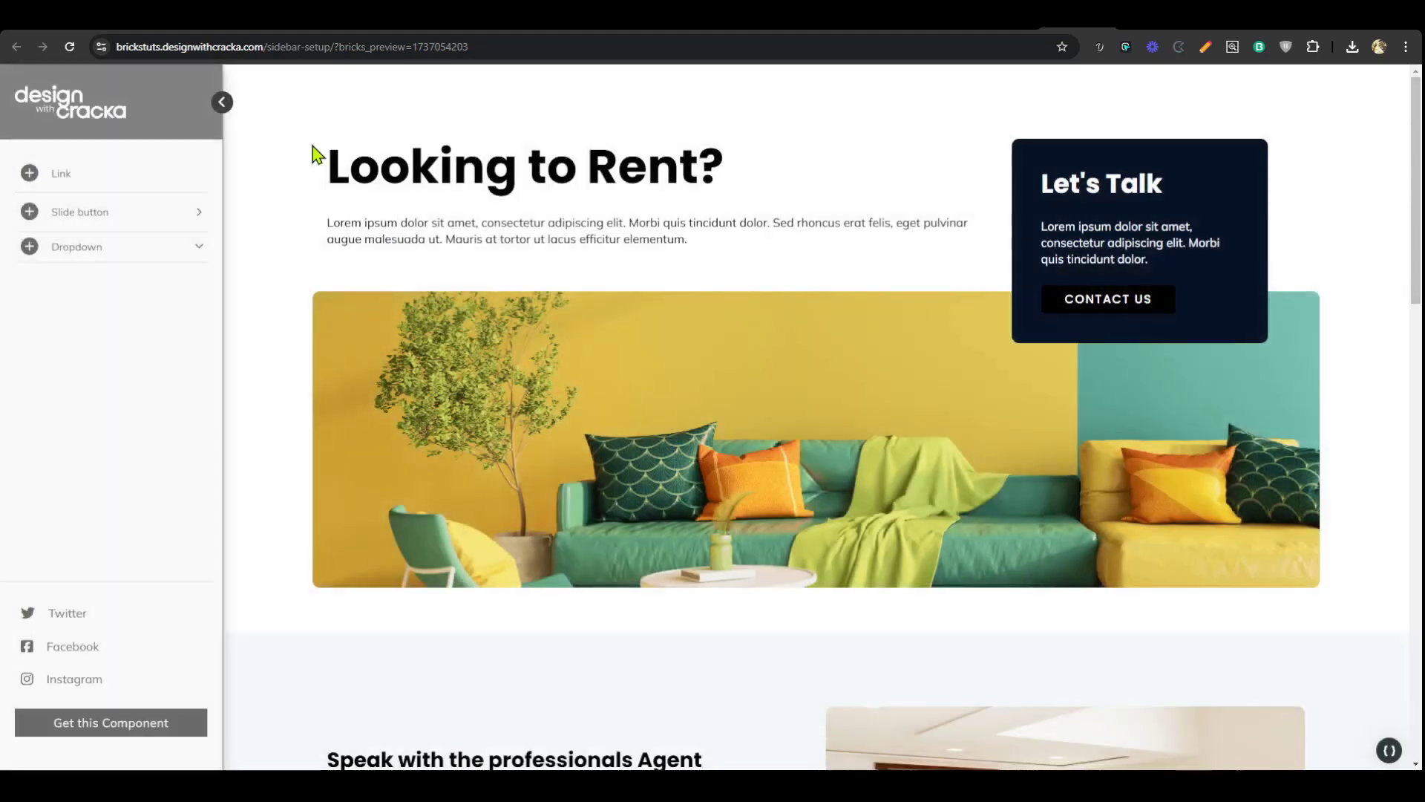
pyautogui.click(221, 102)
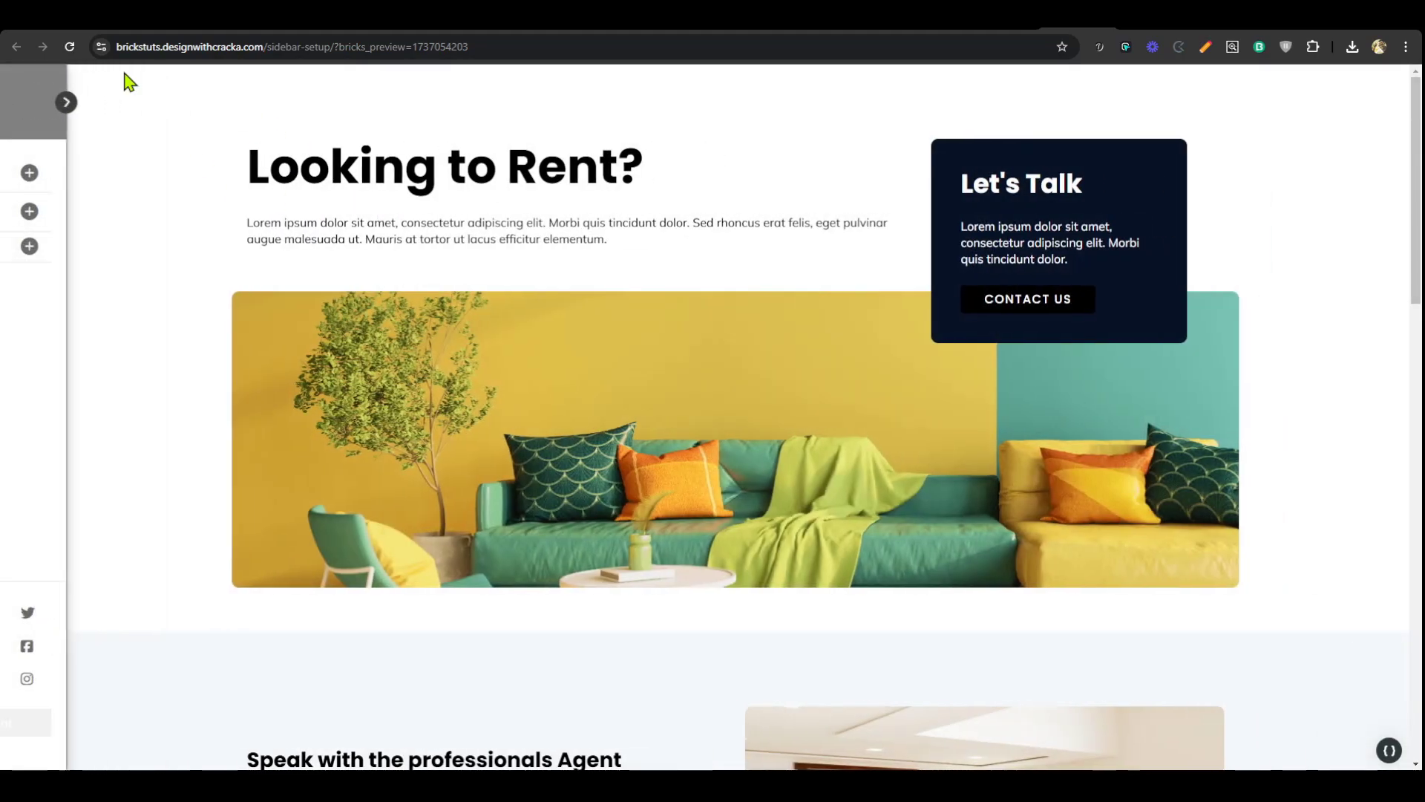
pyautogui.click(69, 46)
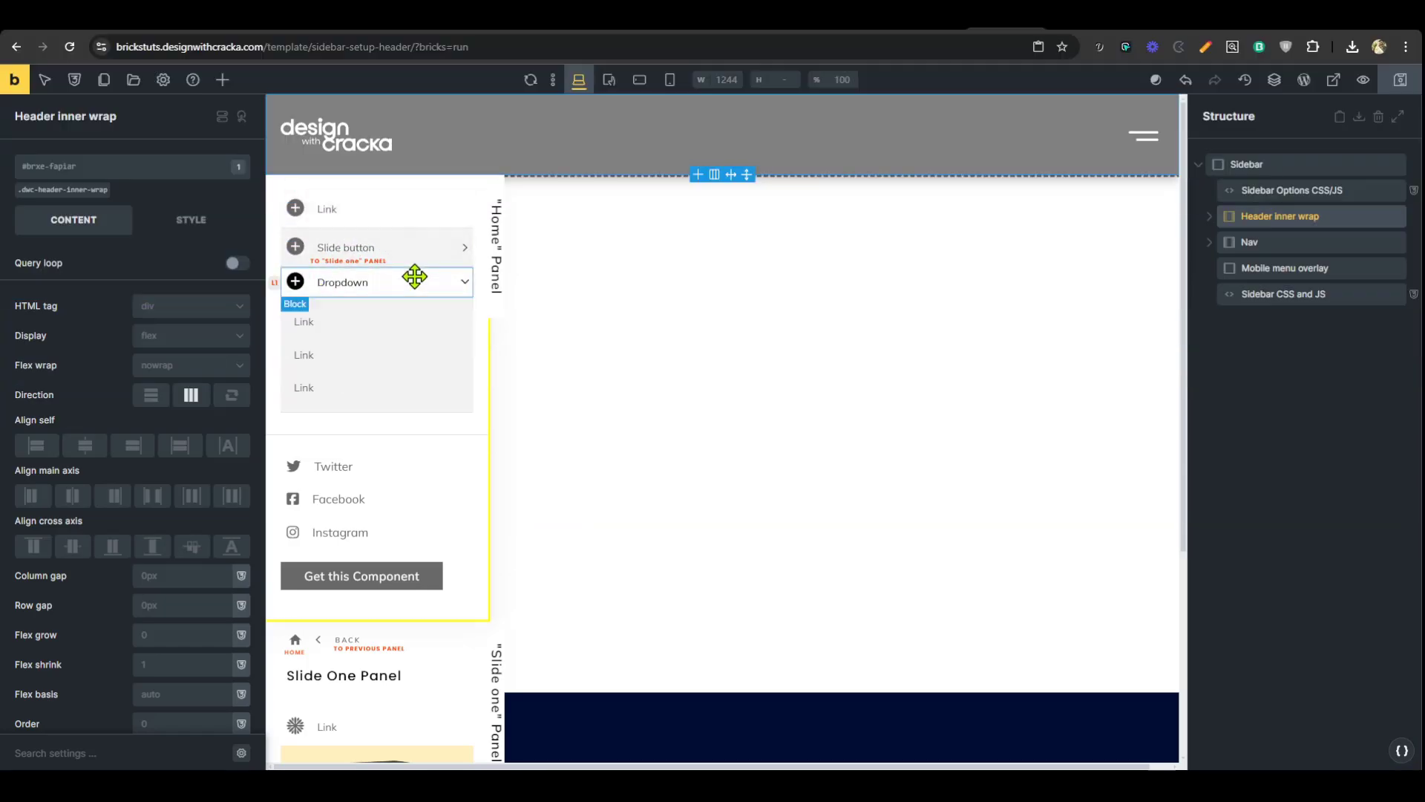
# - Expand Nav and its Home panel in the template structure and examine the Inner wrap and Panel footer blocks
pyautogui.click(1209, 245)
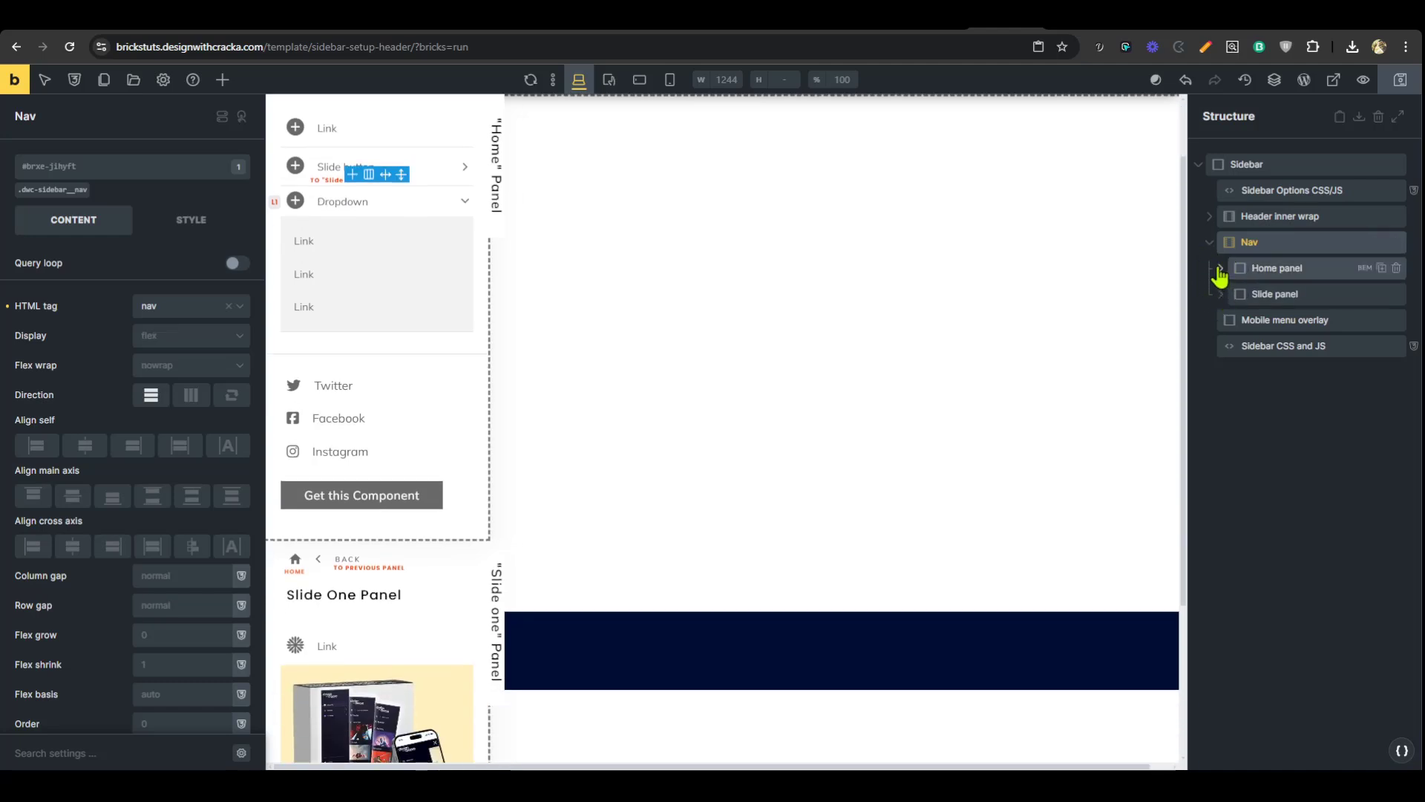
pyautogui.click(1220, 270)
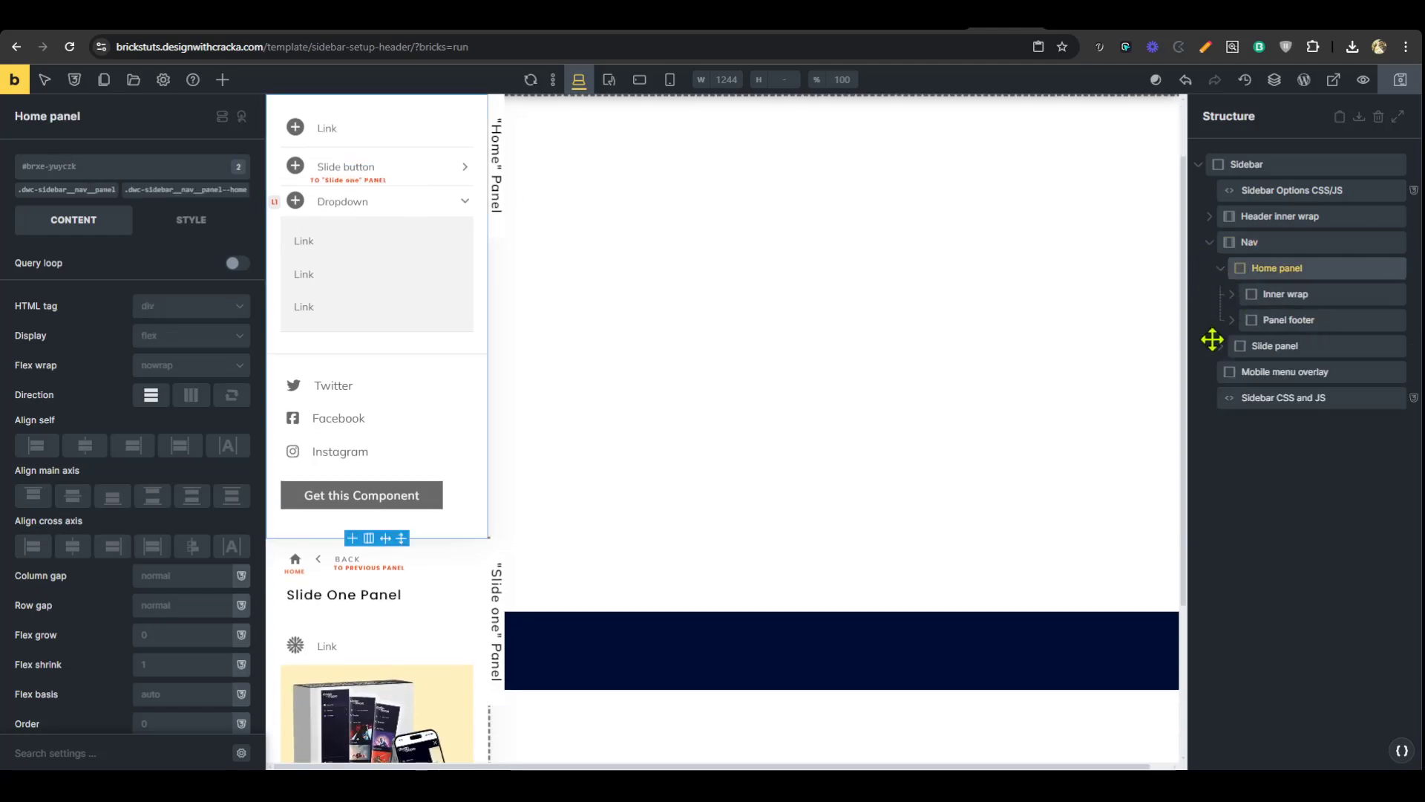
pyautogui.click(1278, 294)
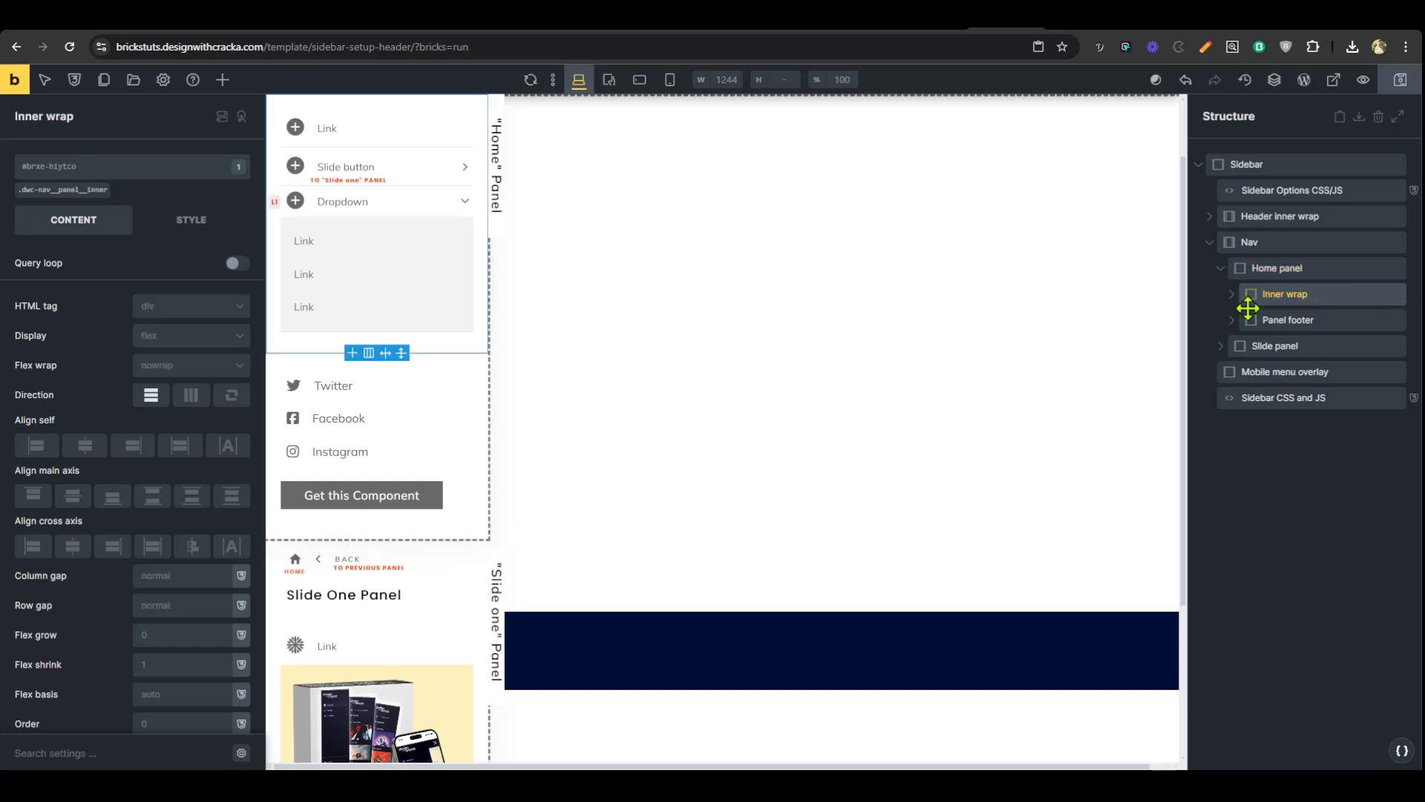
pyautogui.click(1288, 319)
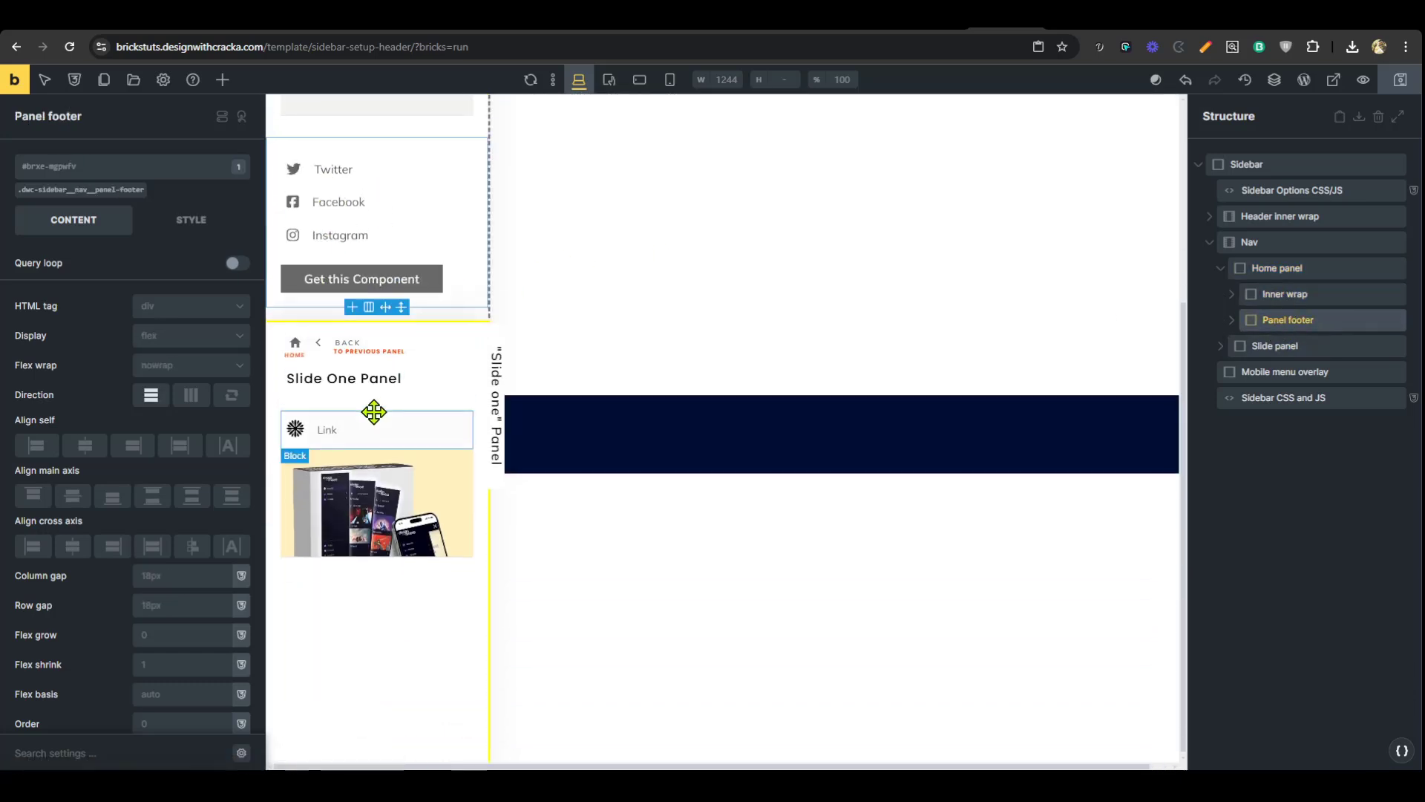
pyautogui.click(1260, 294)
pyautogui.click(1234, 296)
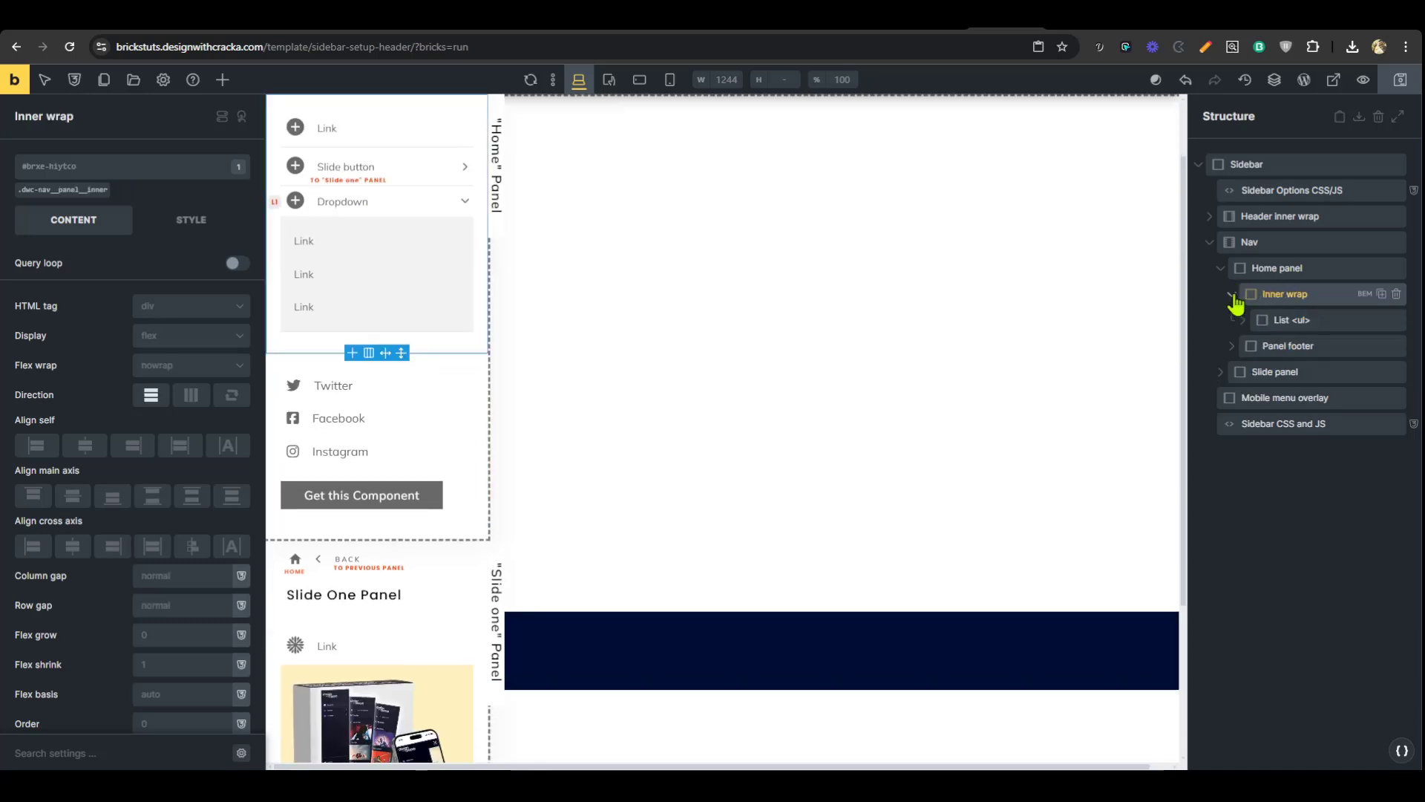
# - Examine the Home panel's List <ul> and its plain link, slide button and dropdown list items
pyautogui.click(1310, 320)
pyautogui.scroll(1, 471, 460)
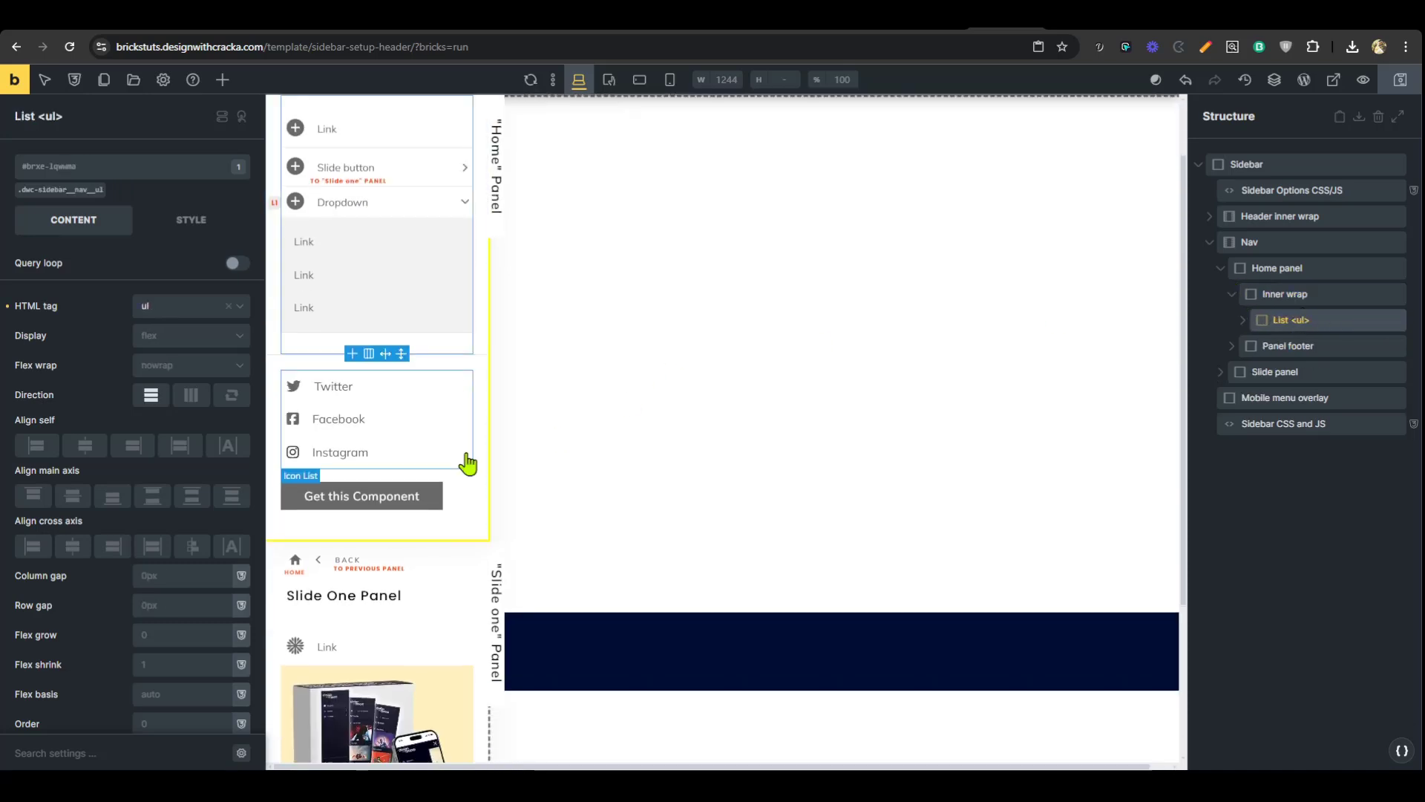
pyautogui.click(1243, 320)
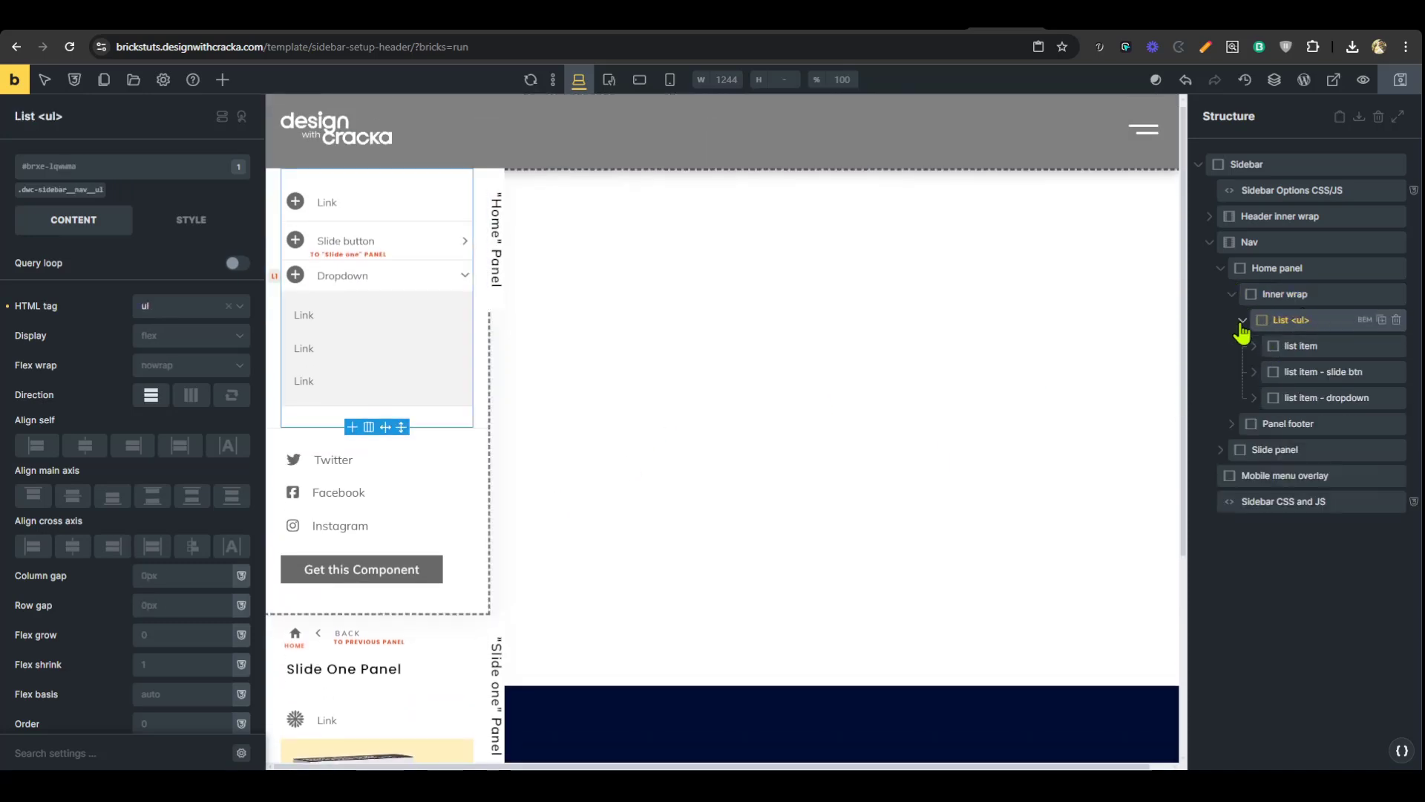
pyautogui.click(1300, 346)
pyautogui.scroll(1, 397, 472)
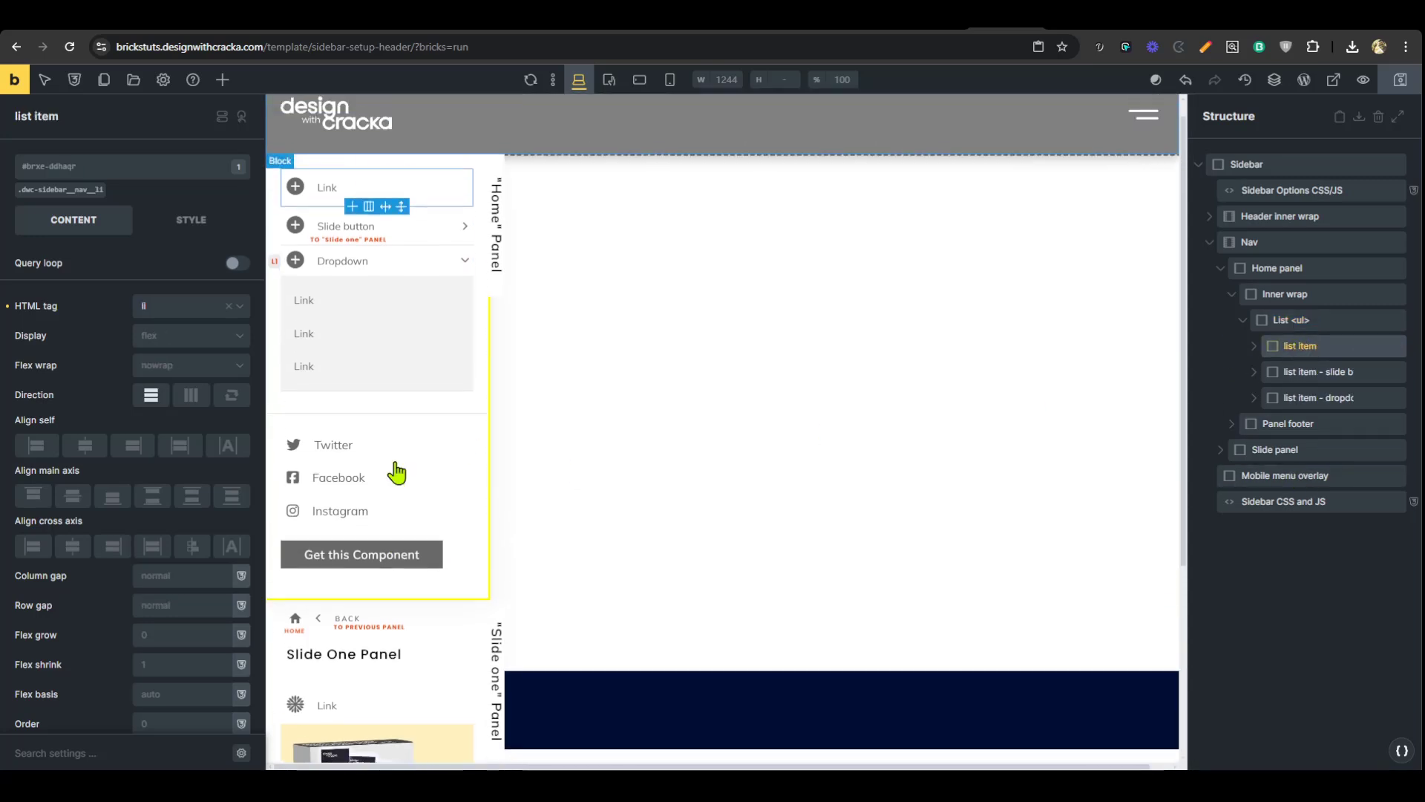
pyautogui.click(1297, 372)
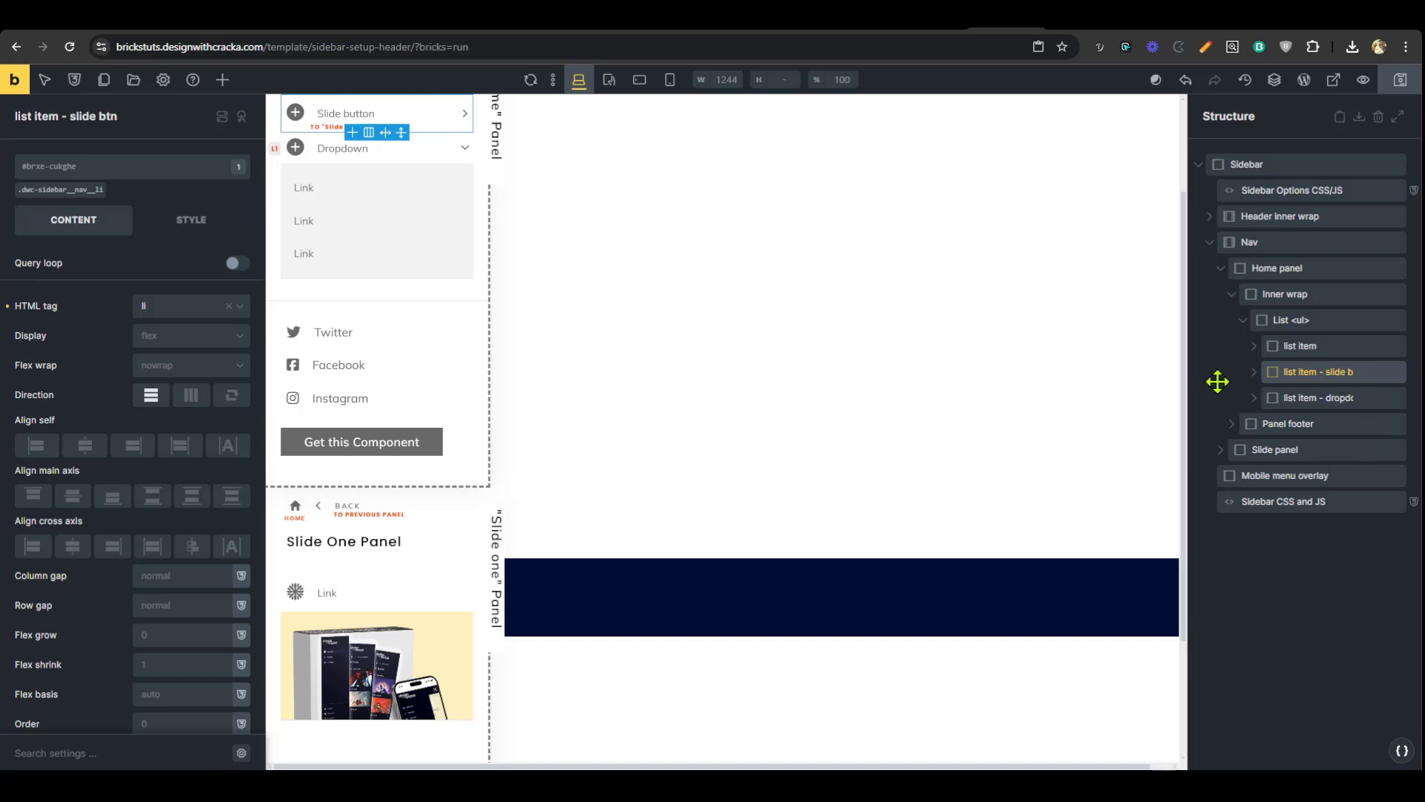
pyautogui.click(1299, 398)
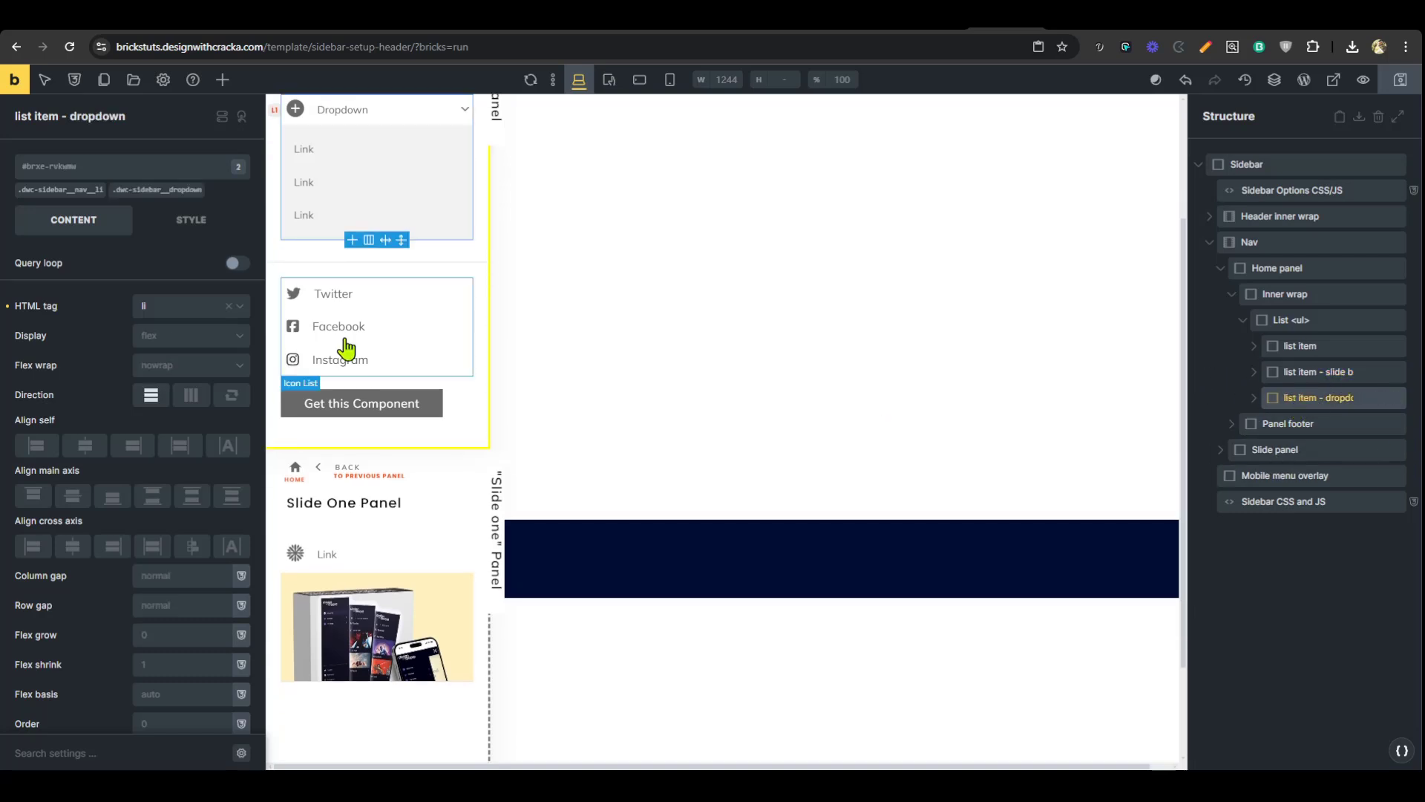
pyautogui.scroll(2, 457, 498)
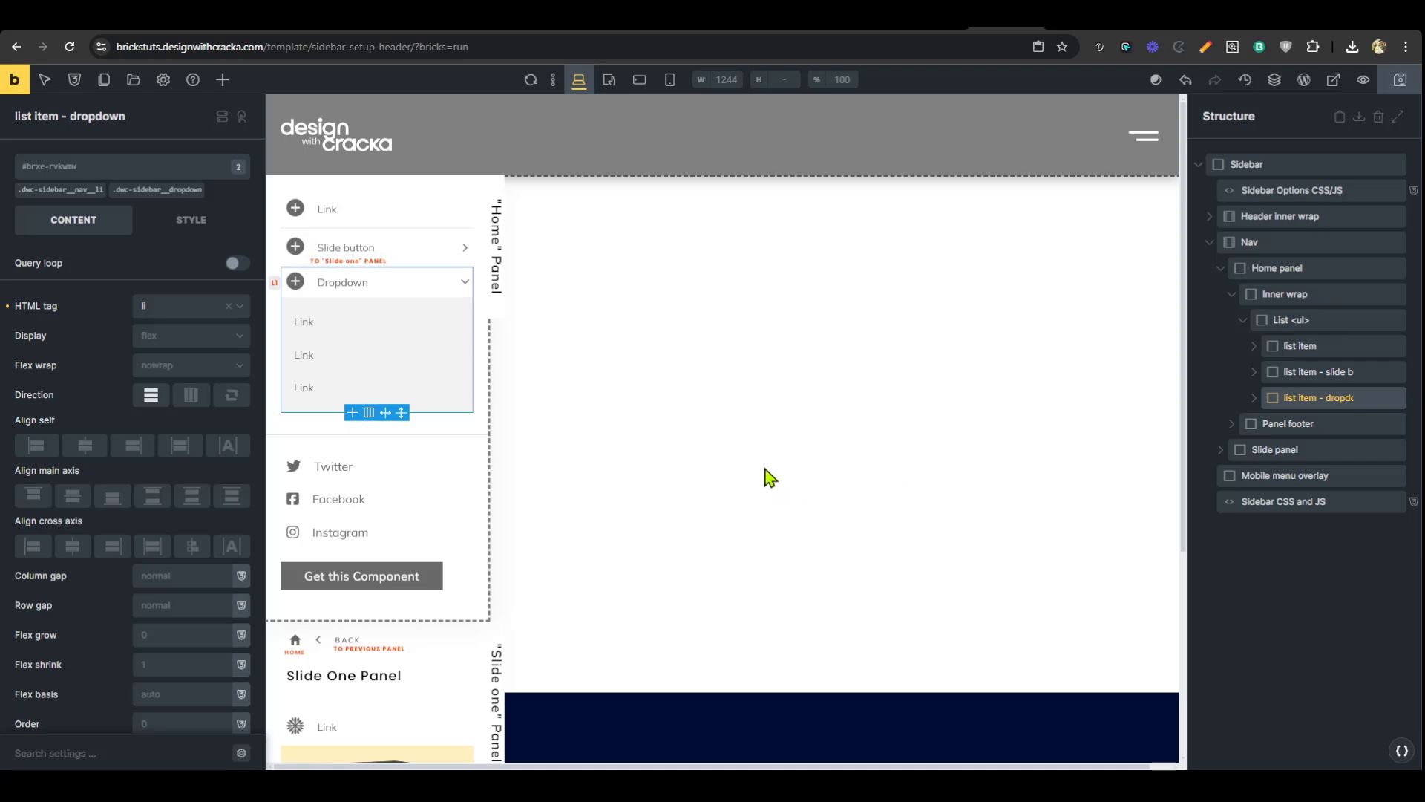
# - Compare the slide button list item with the Slide panel it opens
pyautogui.click(1304, 372)
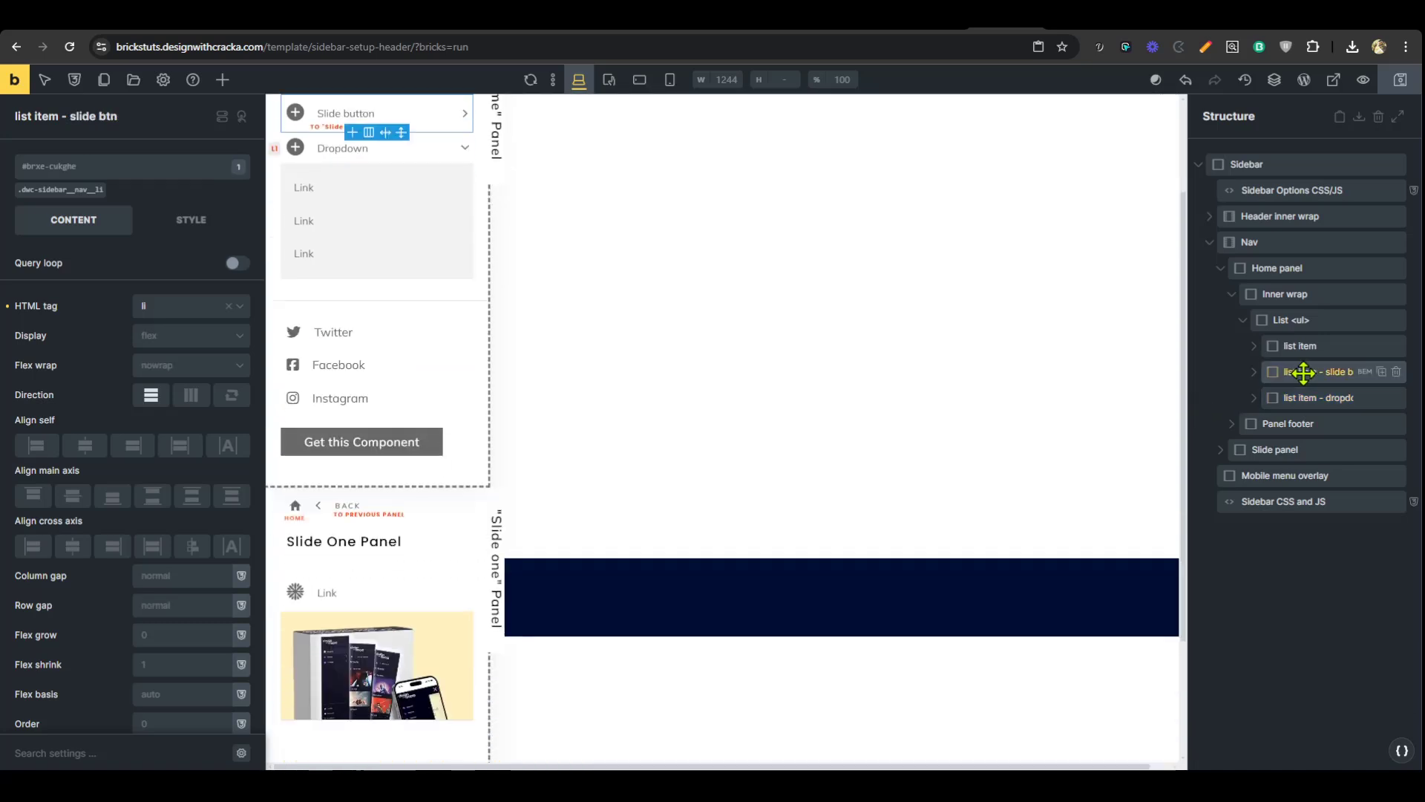
pyautogui.scroll(-2, 520, 553)
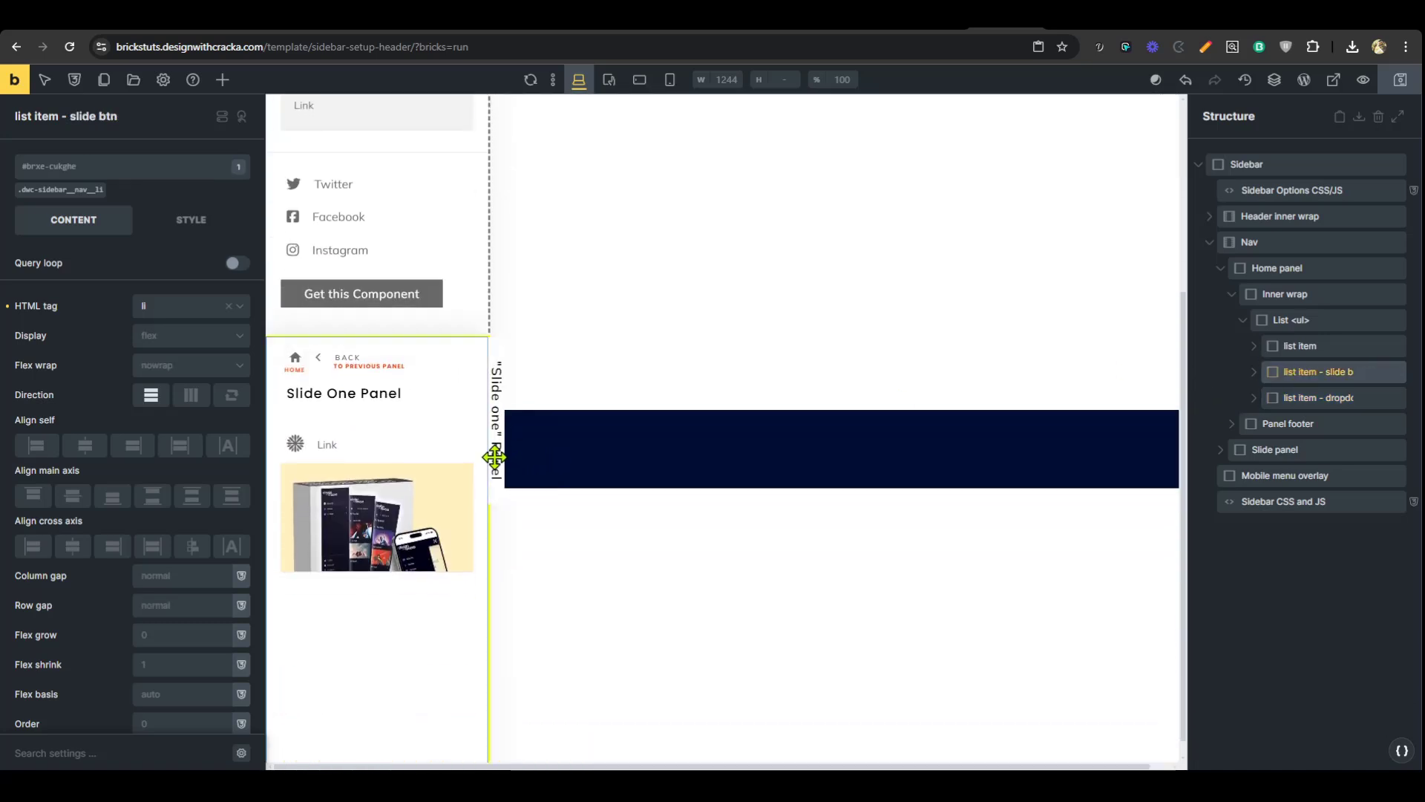
pyautogui.click(1281, 449)
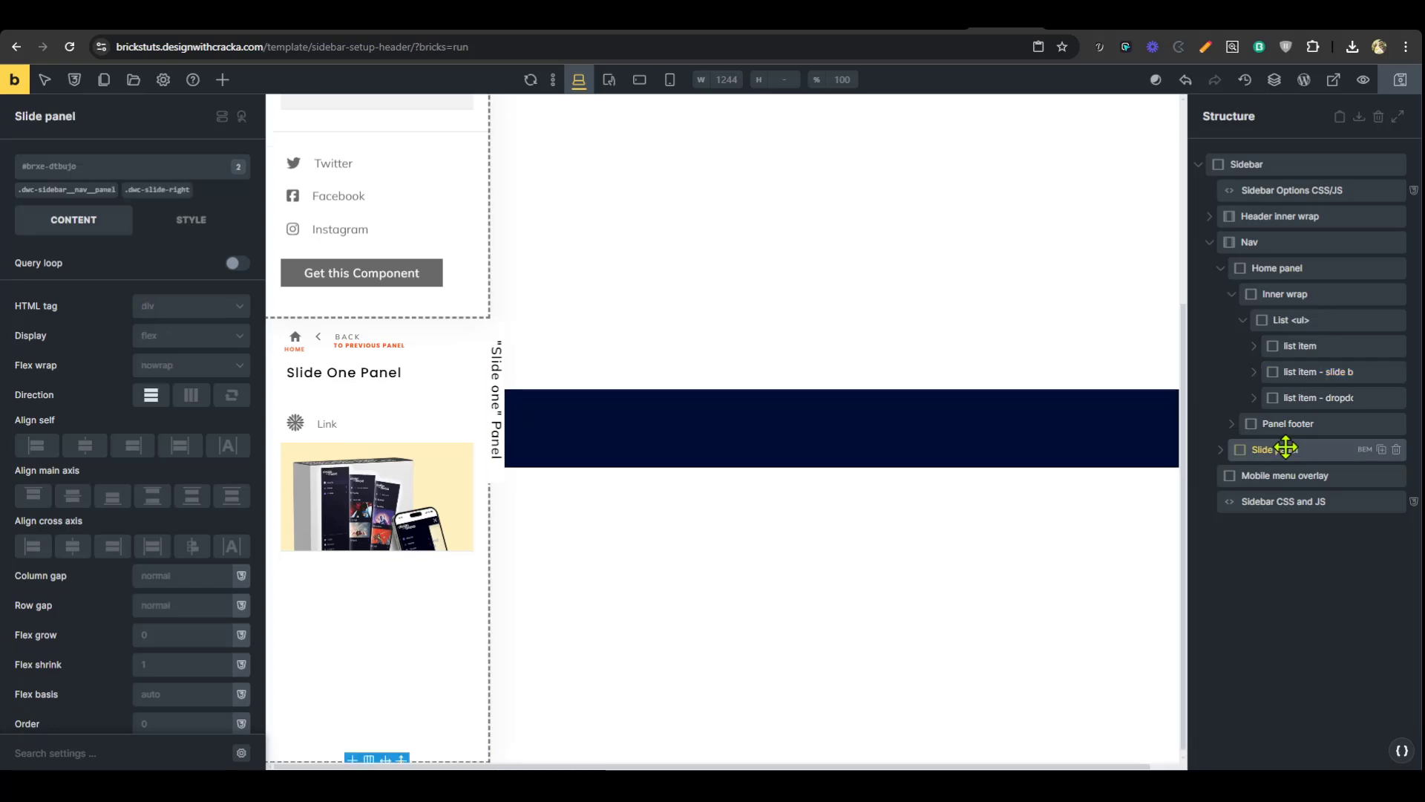
# - Duplicate the Slide panel inside Nav and review both slide panels on the canvas
pyautogui.click(1221, 268)
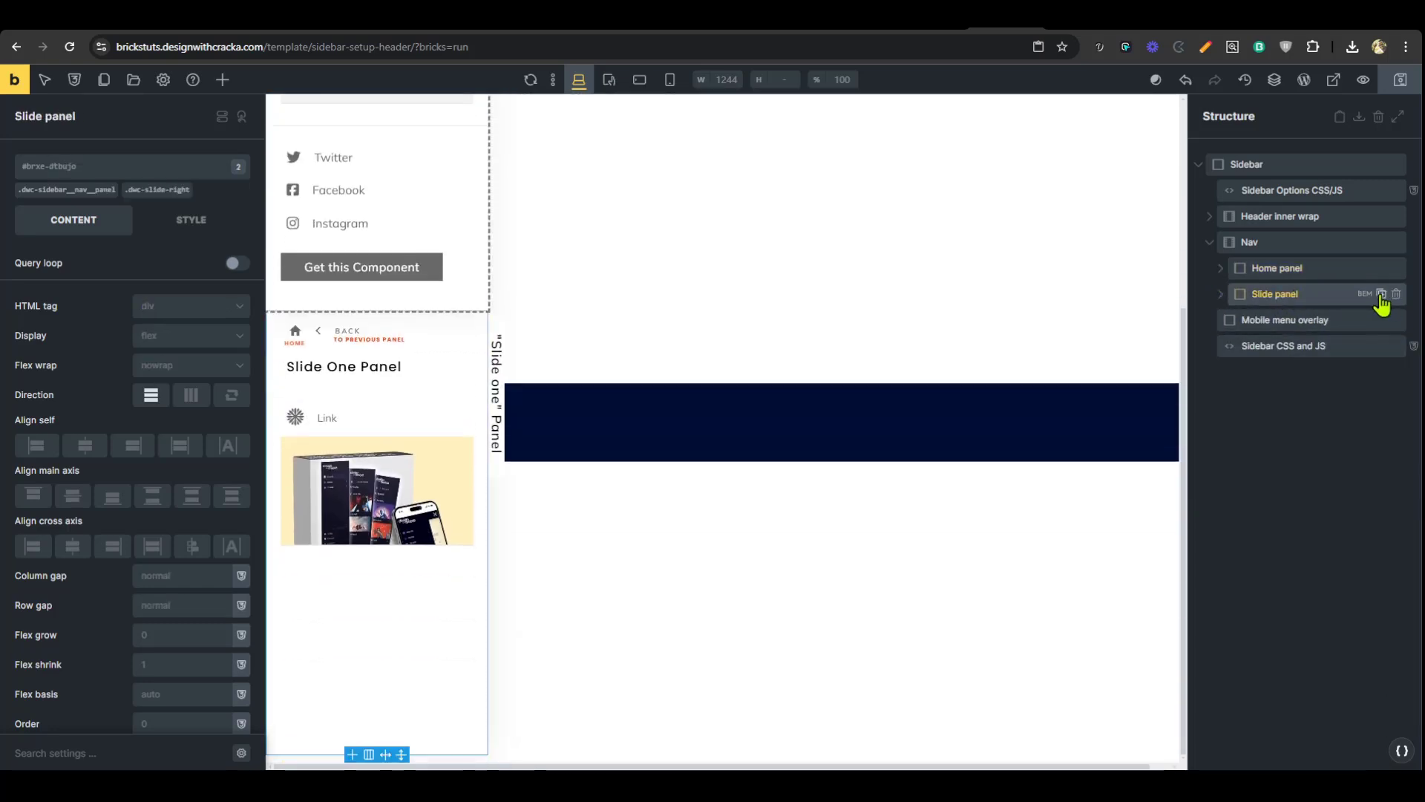
pyautogui.click(1381, 294)
pyautogui.click(1252, 320)
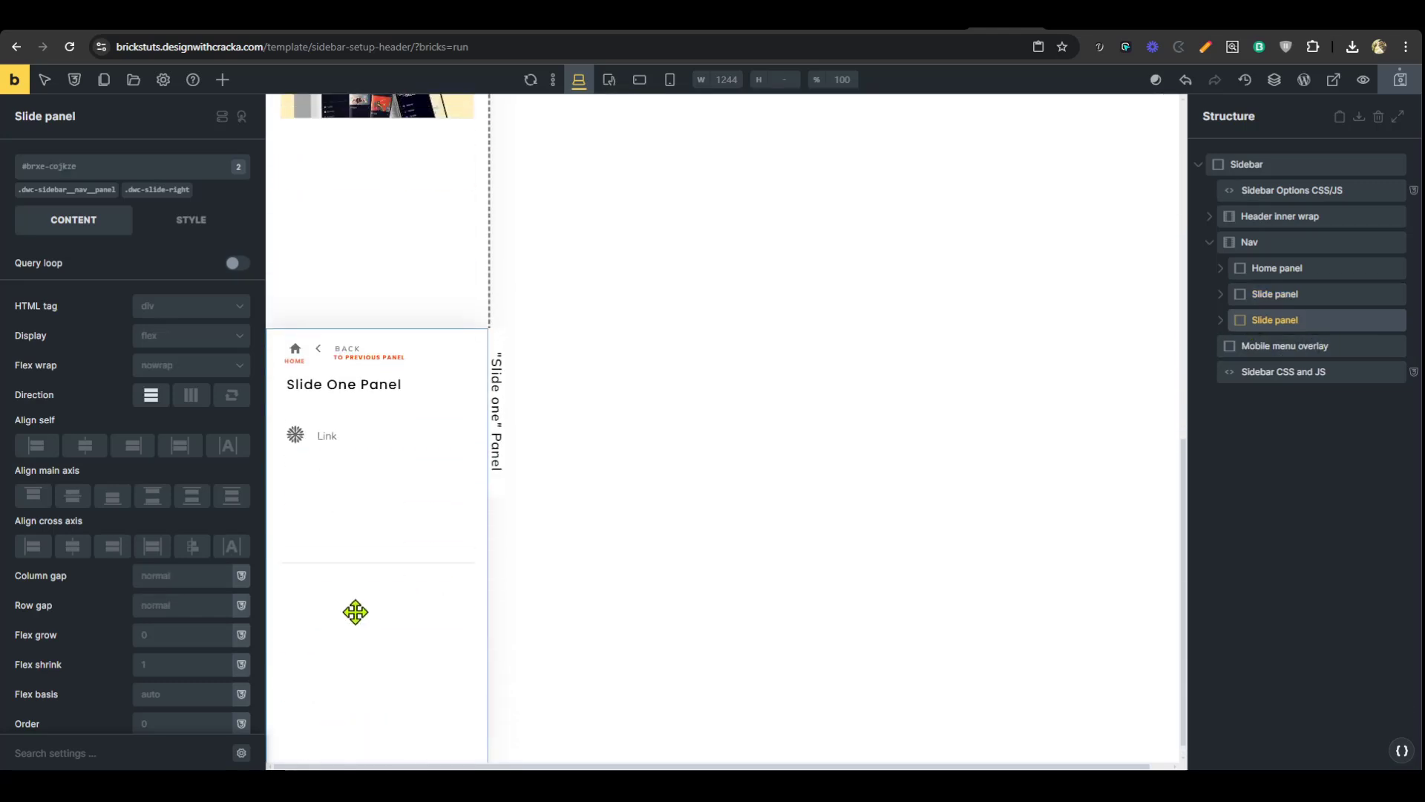
pyautogui.scroll(-2, 478, 483)
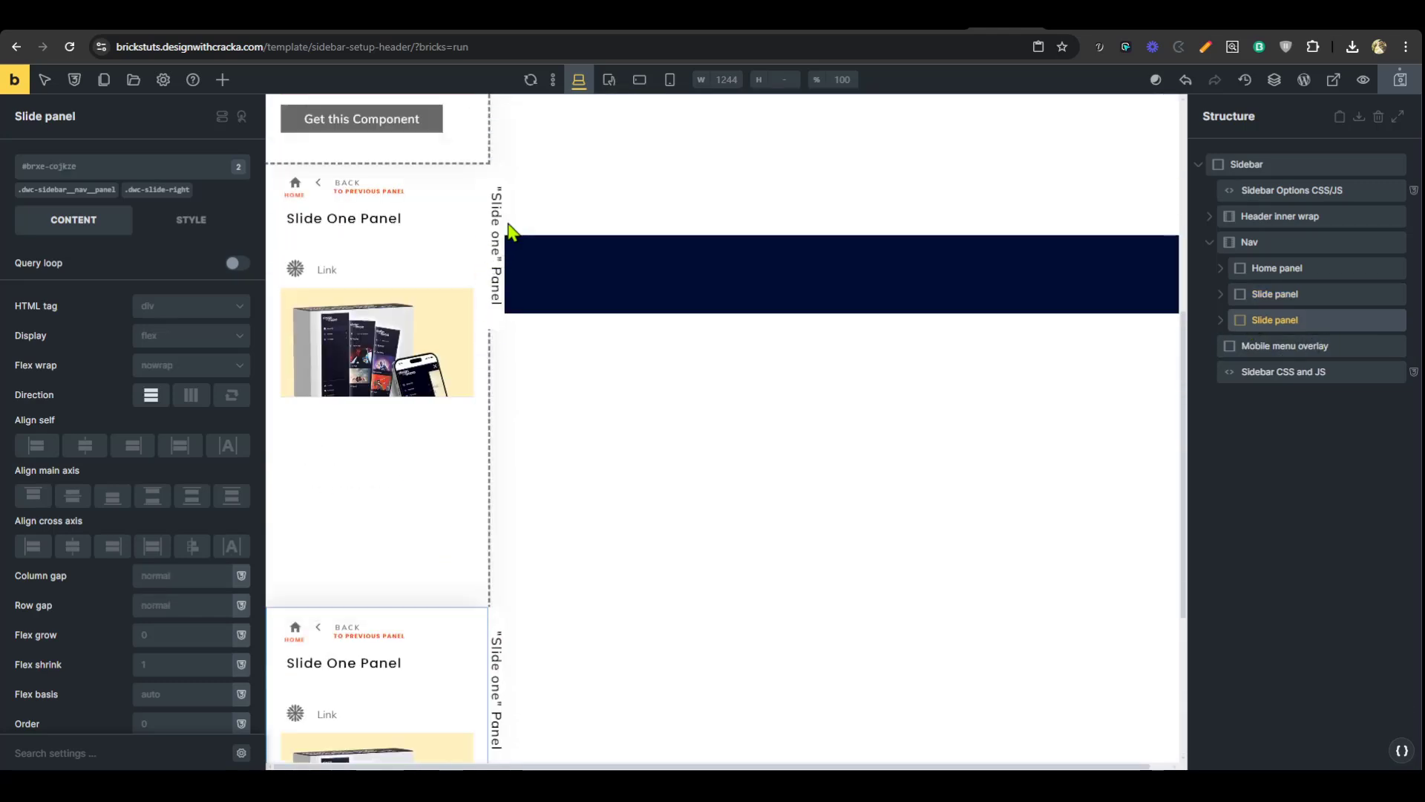
pyautogui.scroll(-3, 497, 564)
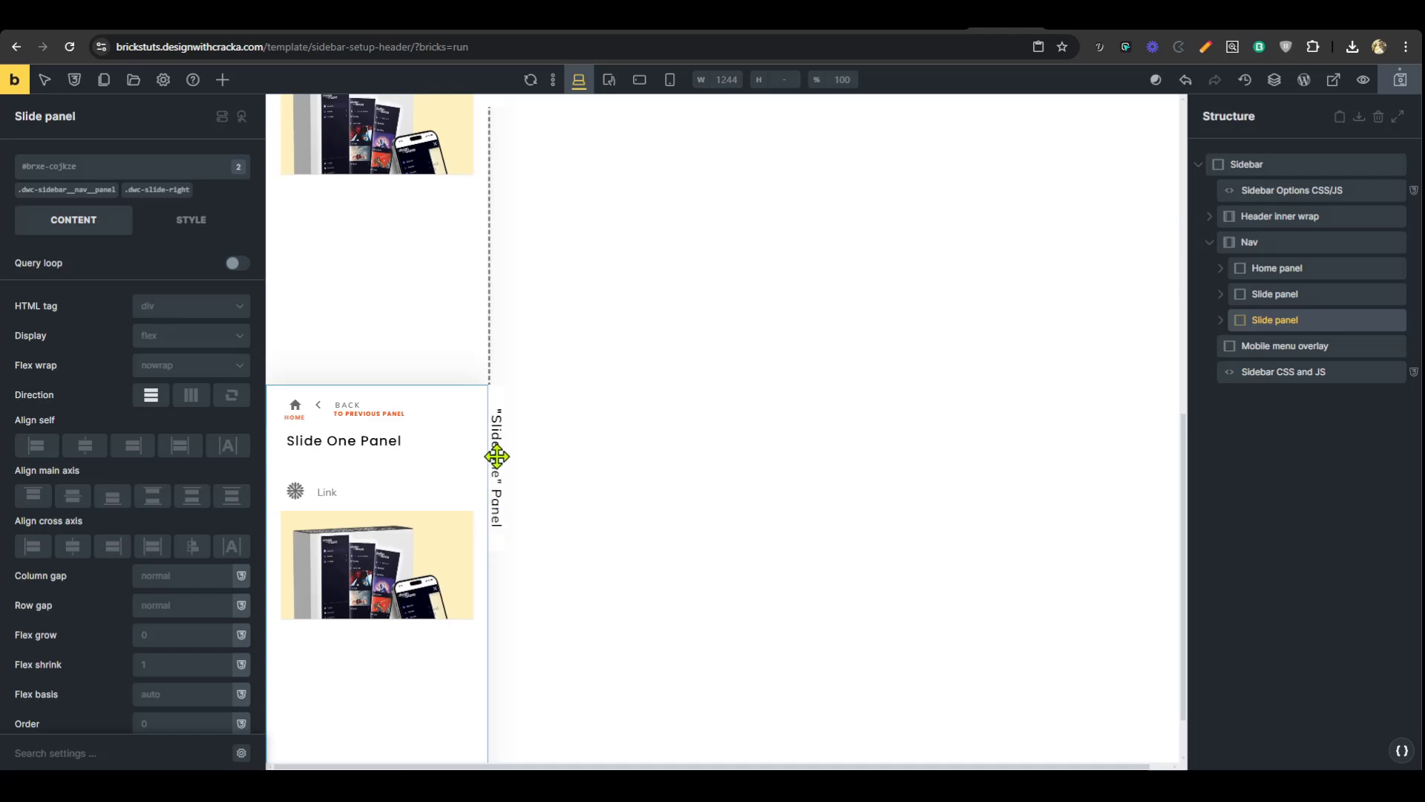
pyautogui.scroll(1, 497, 522)
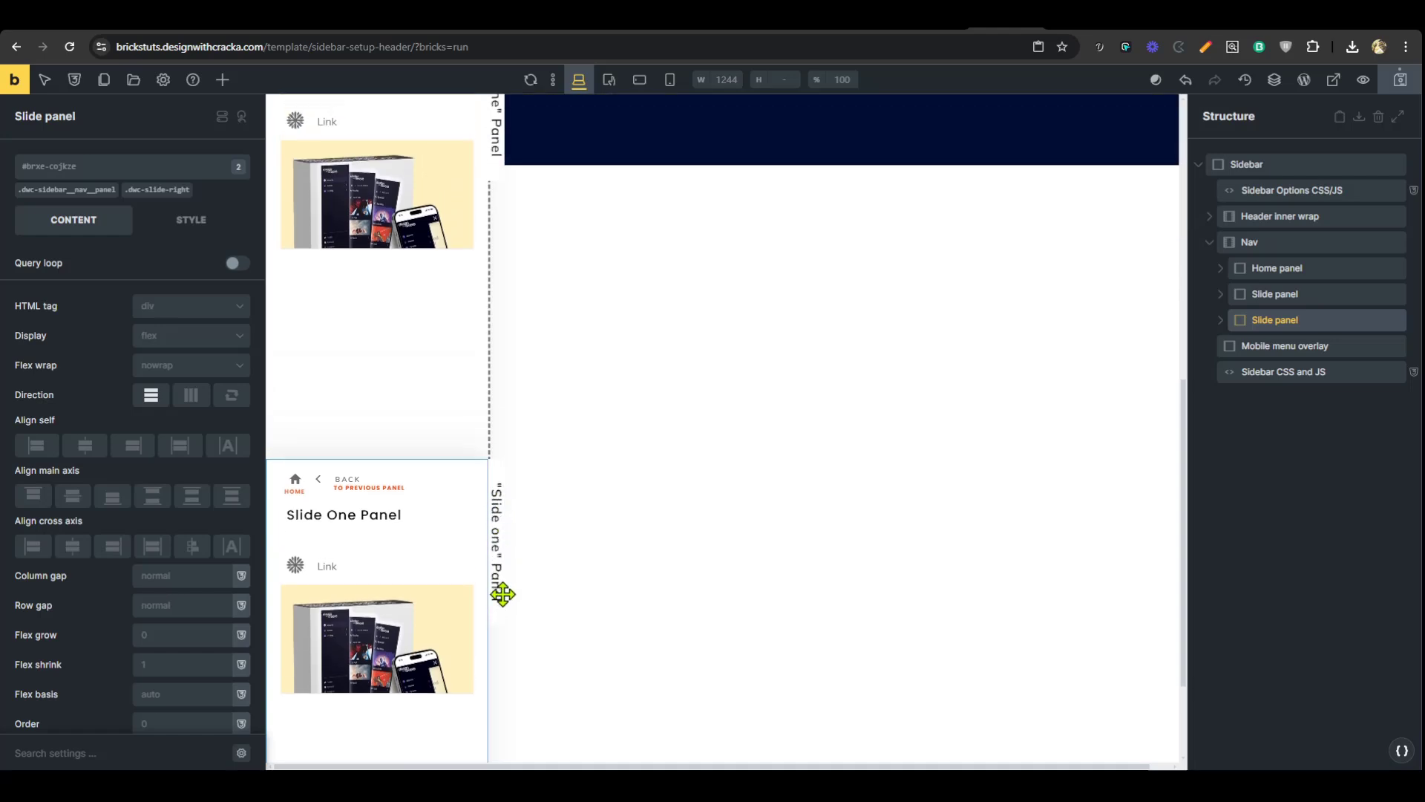
pyautogui.scroll(3, 513, 475)
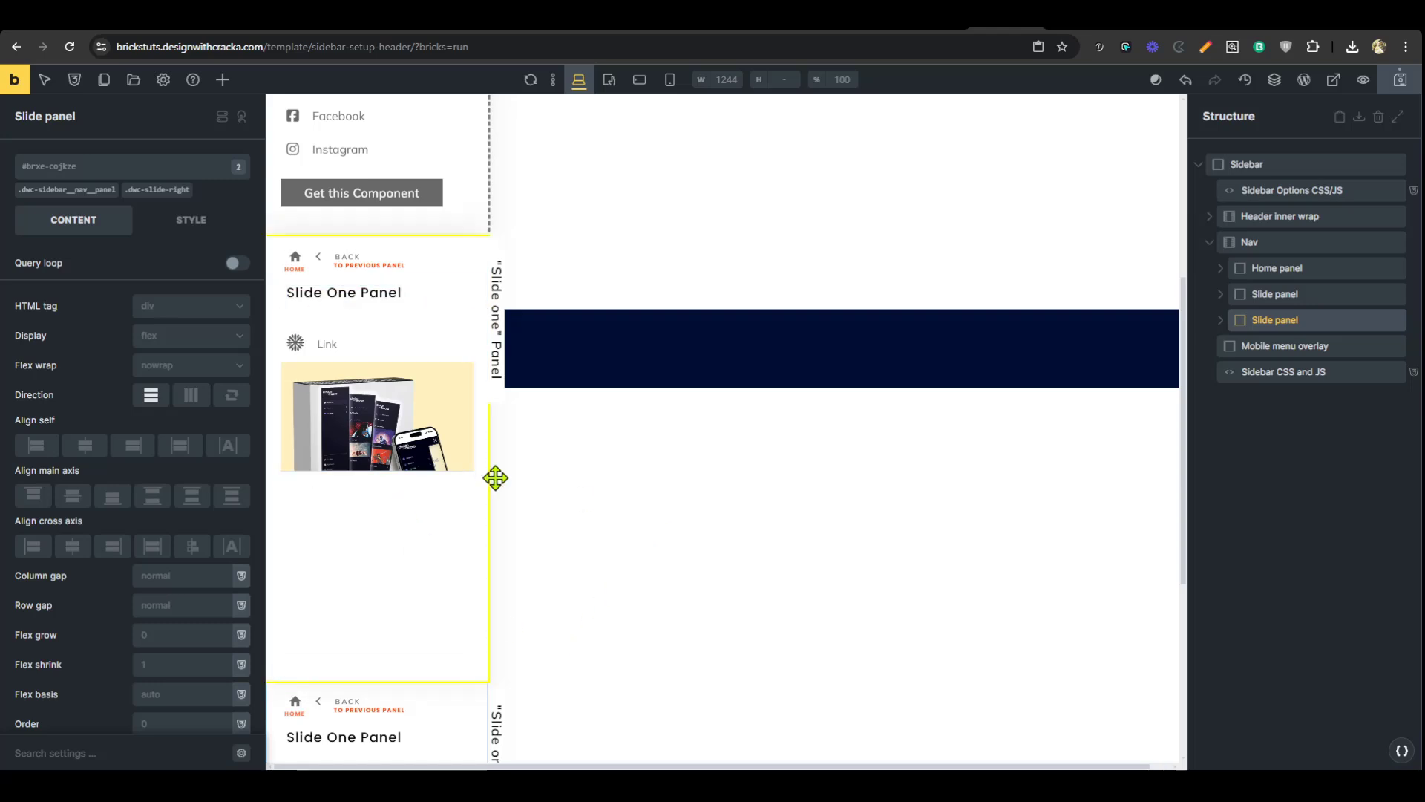
pyautogui.scroll(-3, 520, 564)
pyautogui.scroll(8, 1034, 392)
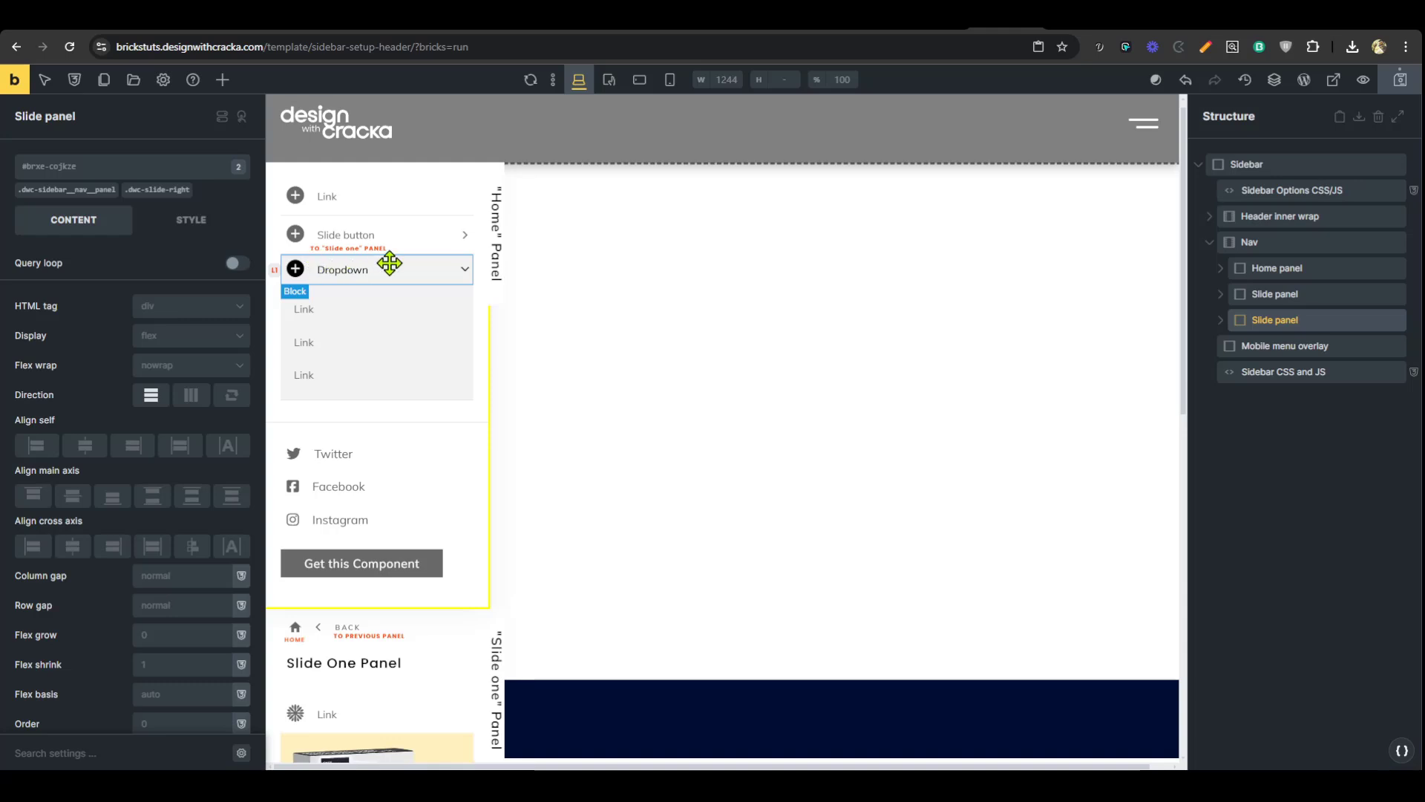
# - Inspect the data-title attribute of the slide btn in the Home panel and the panel it points to
pyautogui.click(427, 242)
pyautogui.click(1280, 372)
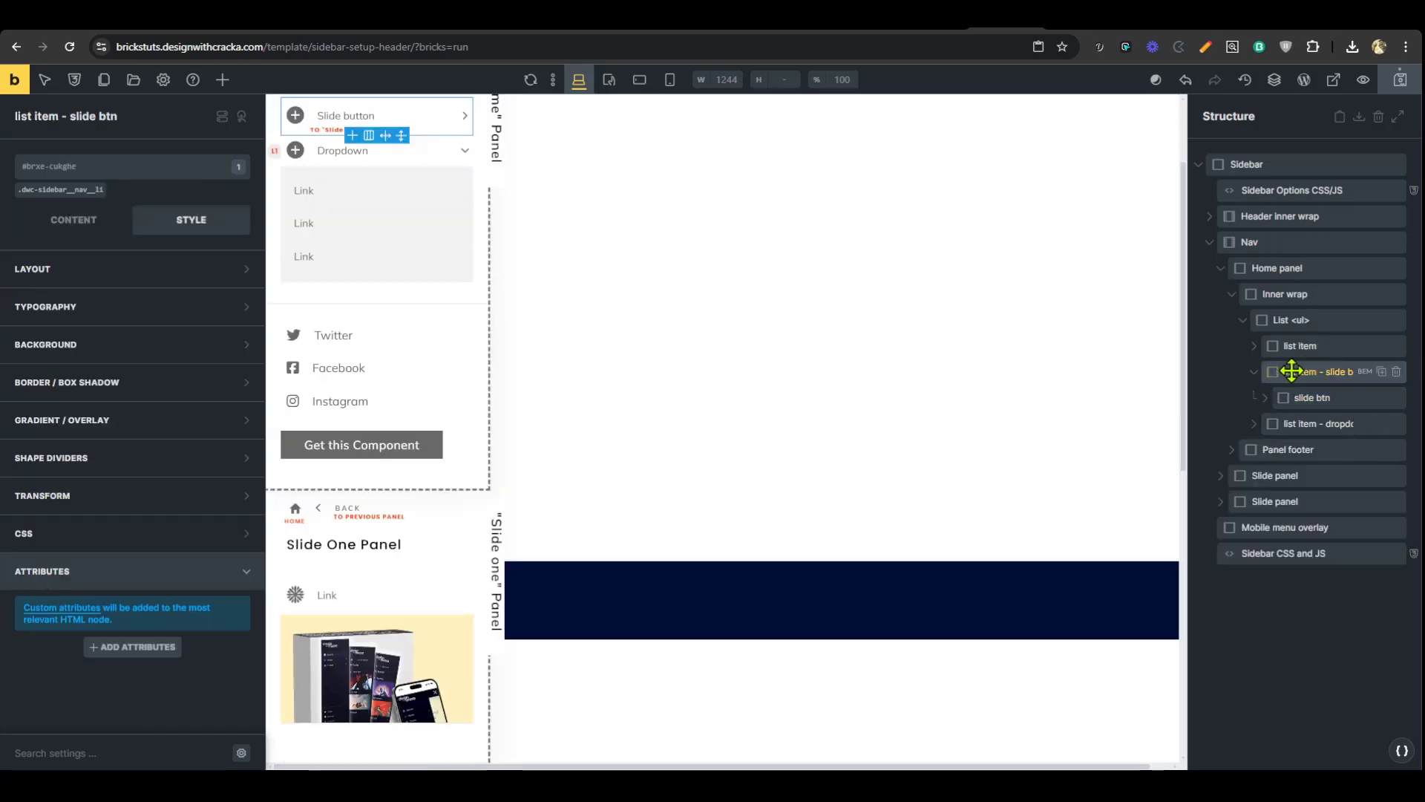
pyautogui.click(1316, 397)
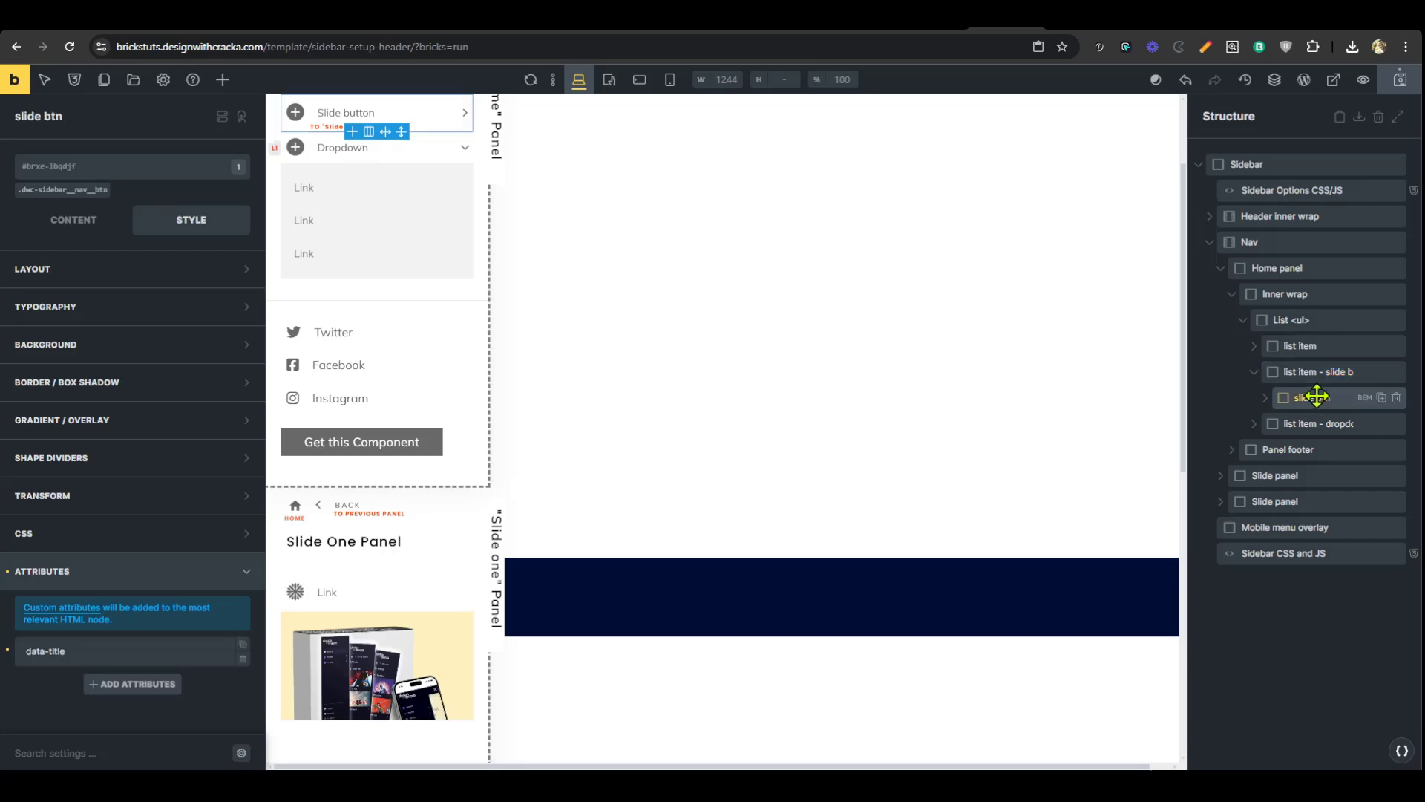
pyautogui.click(82, 653)
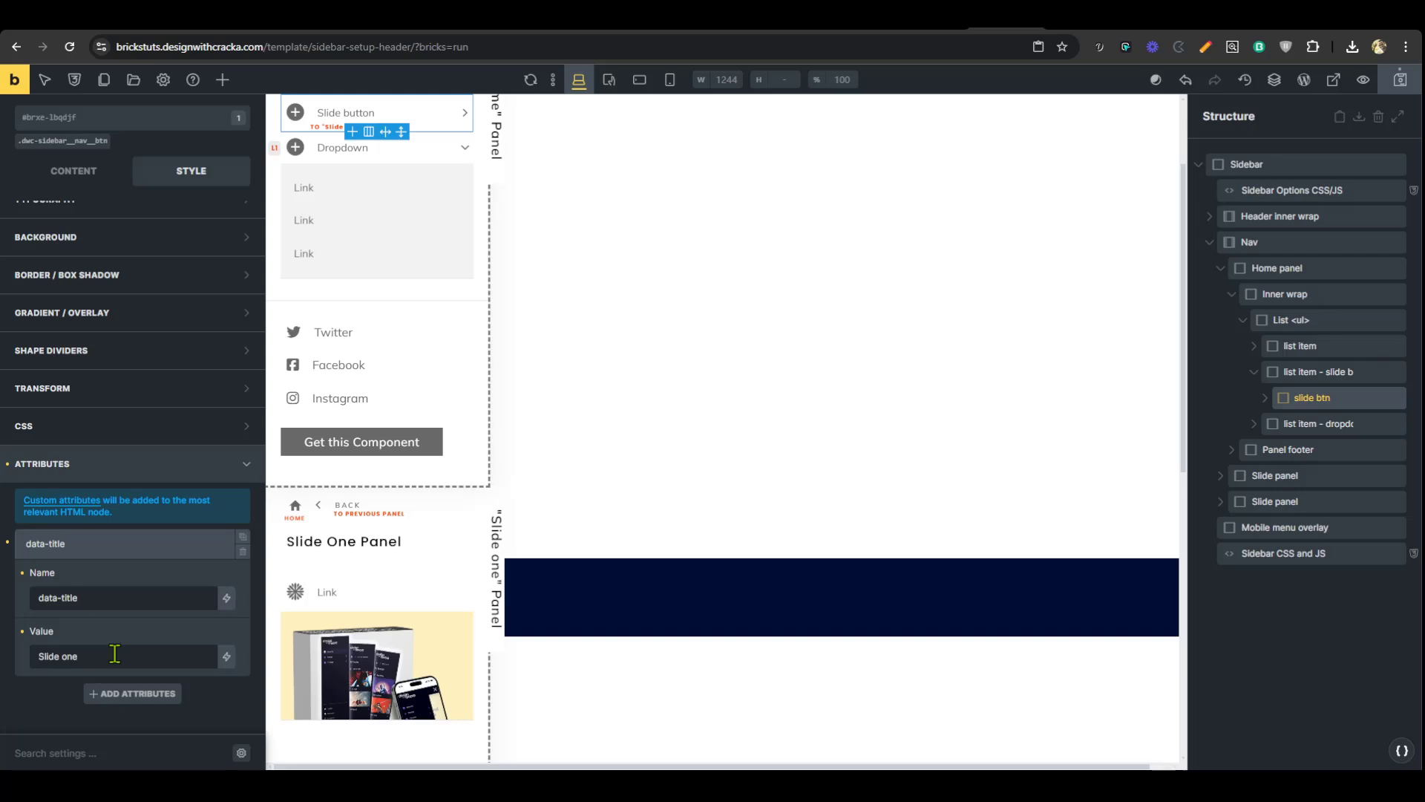
pyautogui.scroll(2, 434, 660)
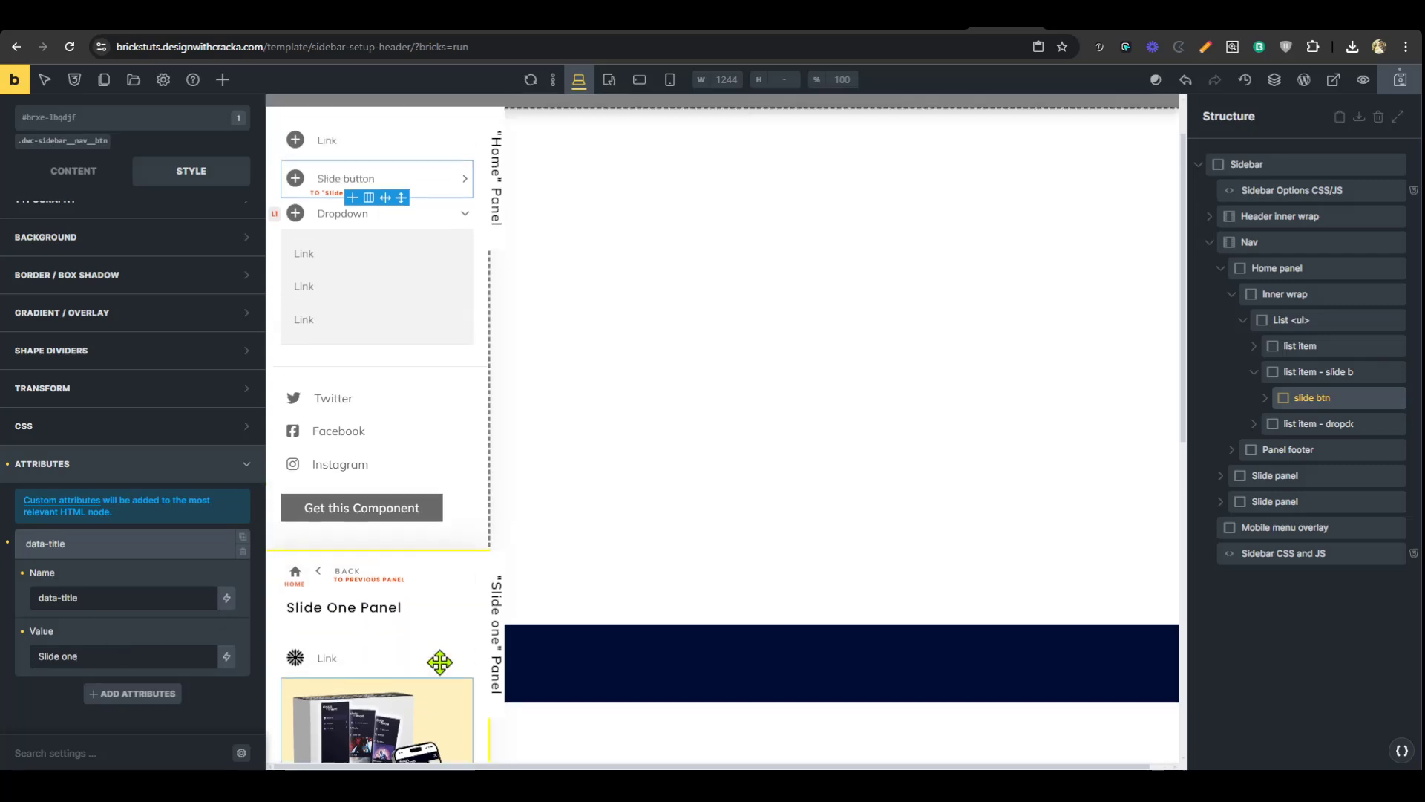
pyautogui.scroll(-4, 440, 657)
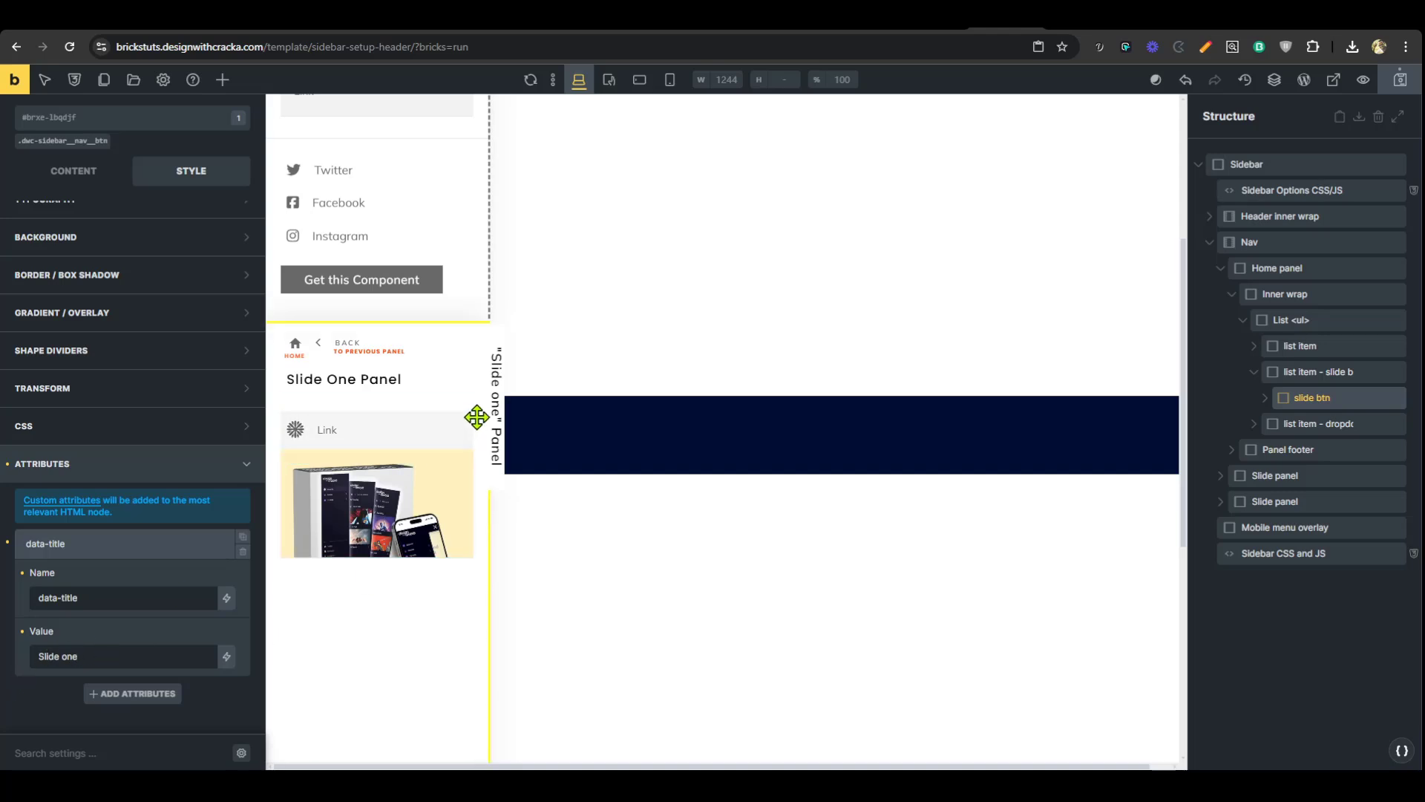
# - Check the original Slide panel's data-title attribute and set the duplicated Slide panel's data-title value to Slide two
pyautogui.click(499, 439)
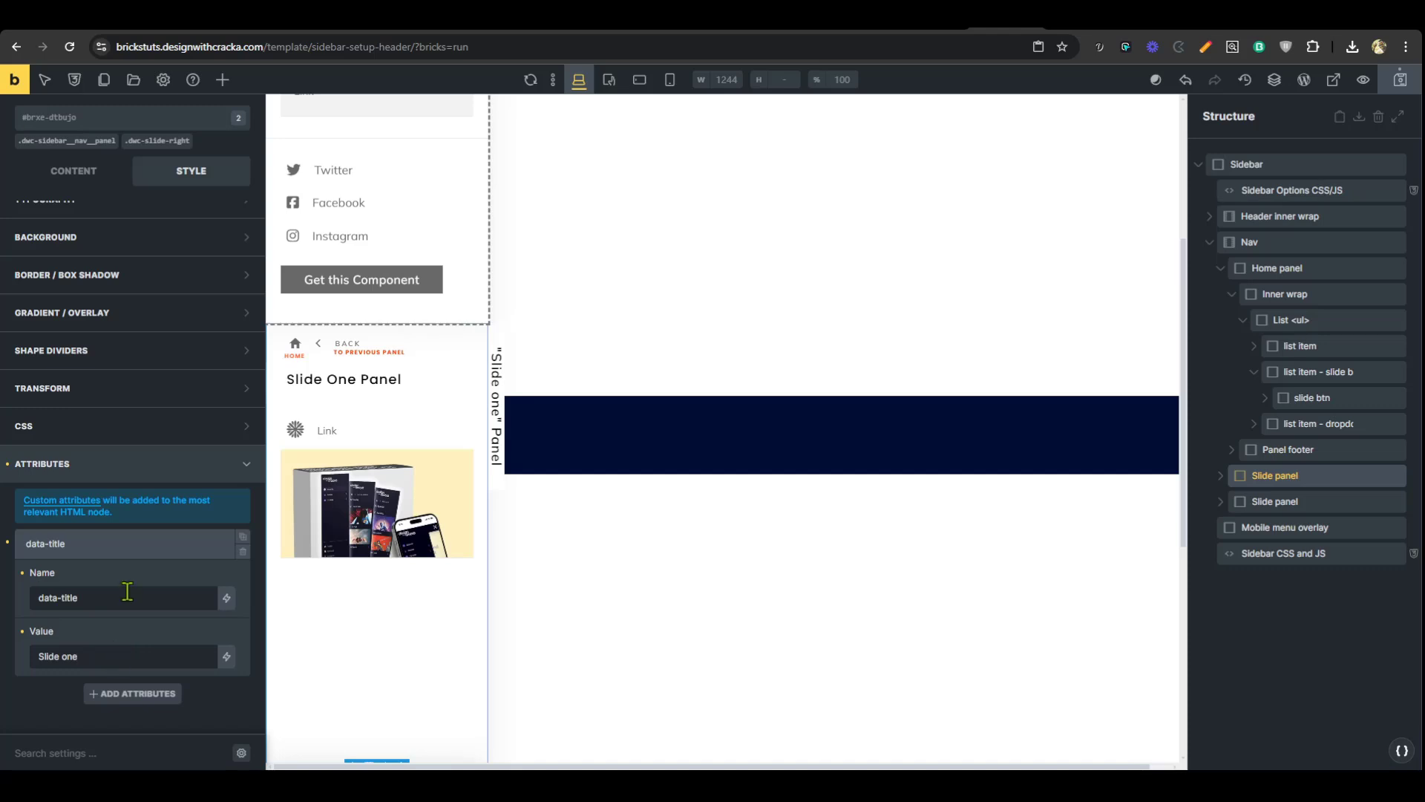
pyautogui.click(494, 411)
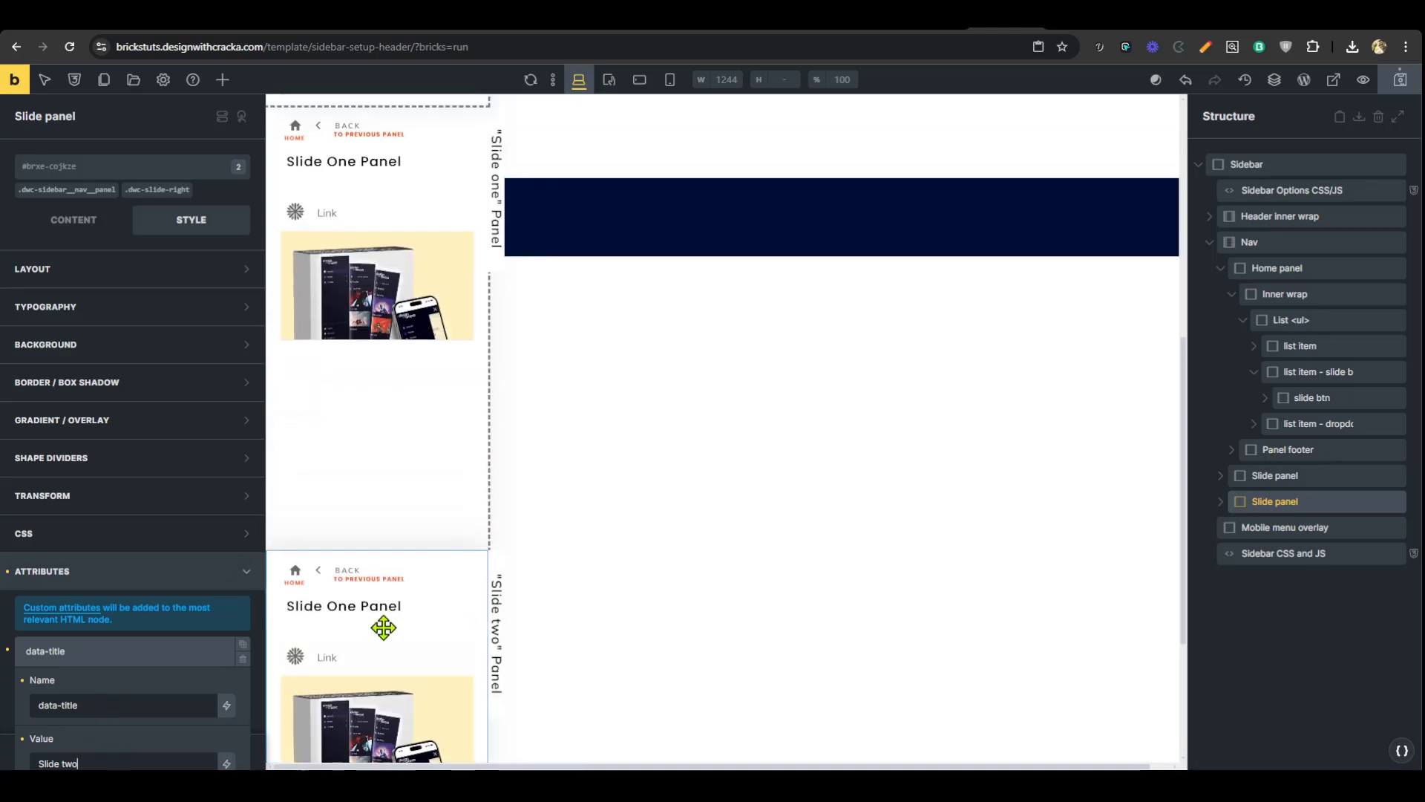
# - Duplicate the "list item - slide btn" in the Home panel's list and select the original item
pyautogui.click(409, 261)
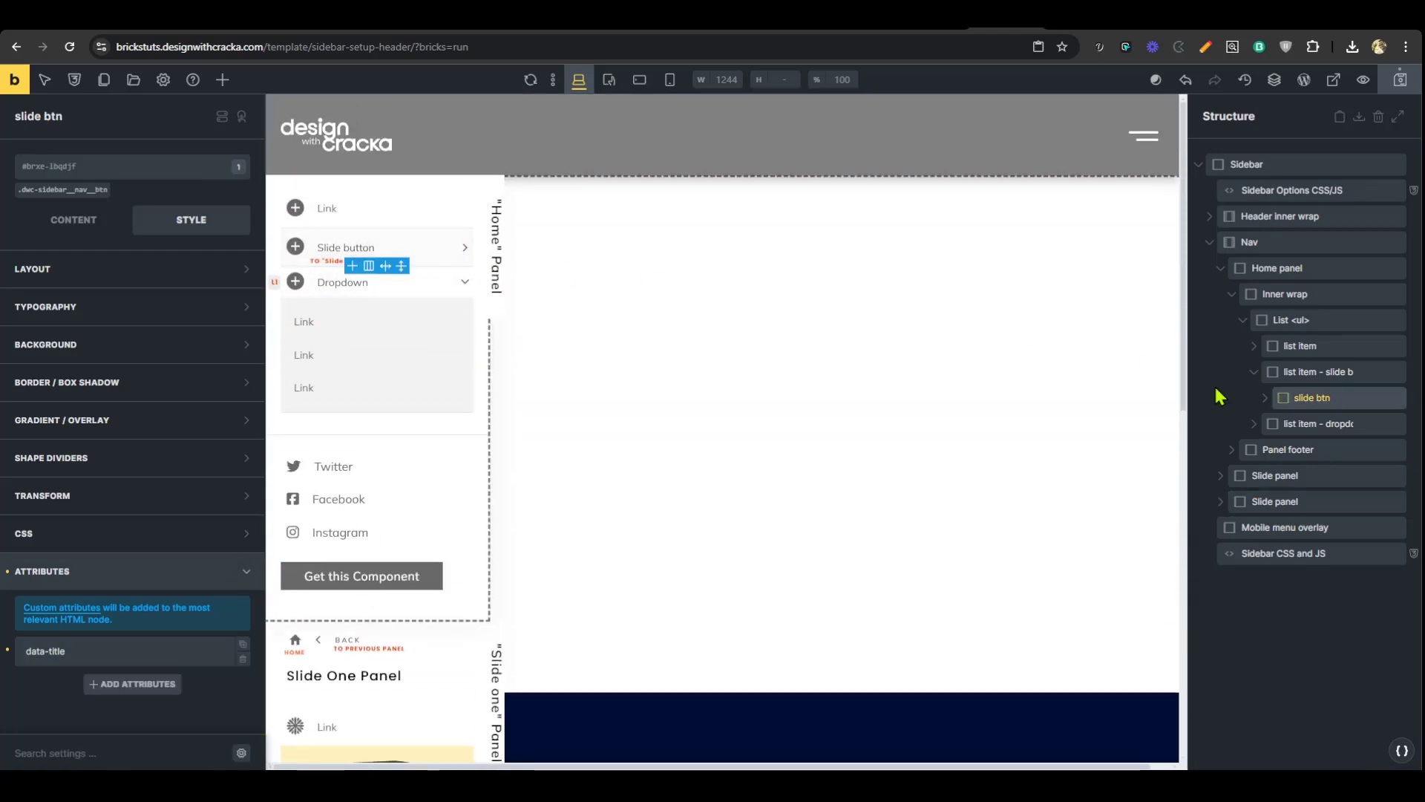
pyautogui.click(1262, 373)
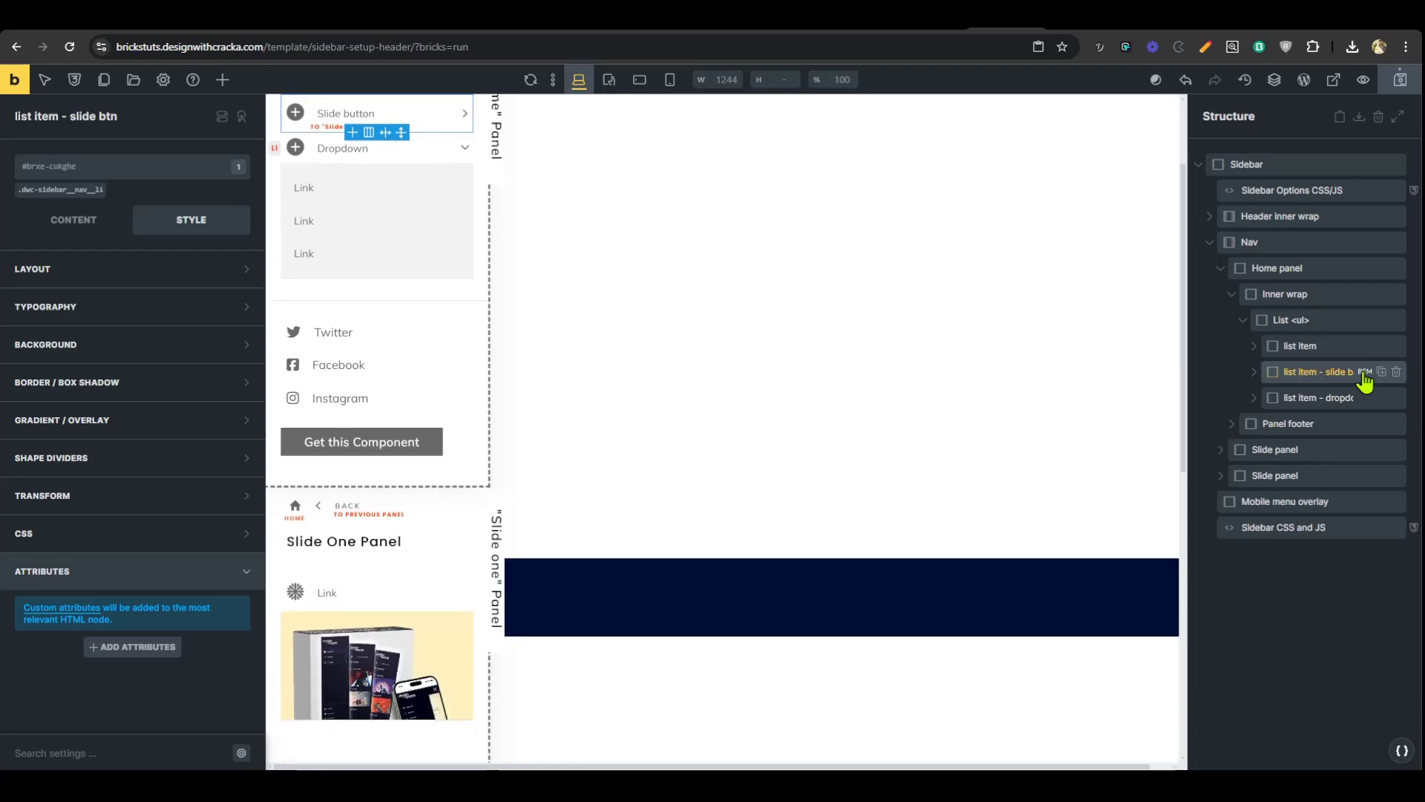
pyautogui.click(1381, 373)
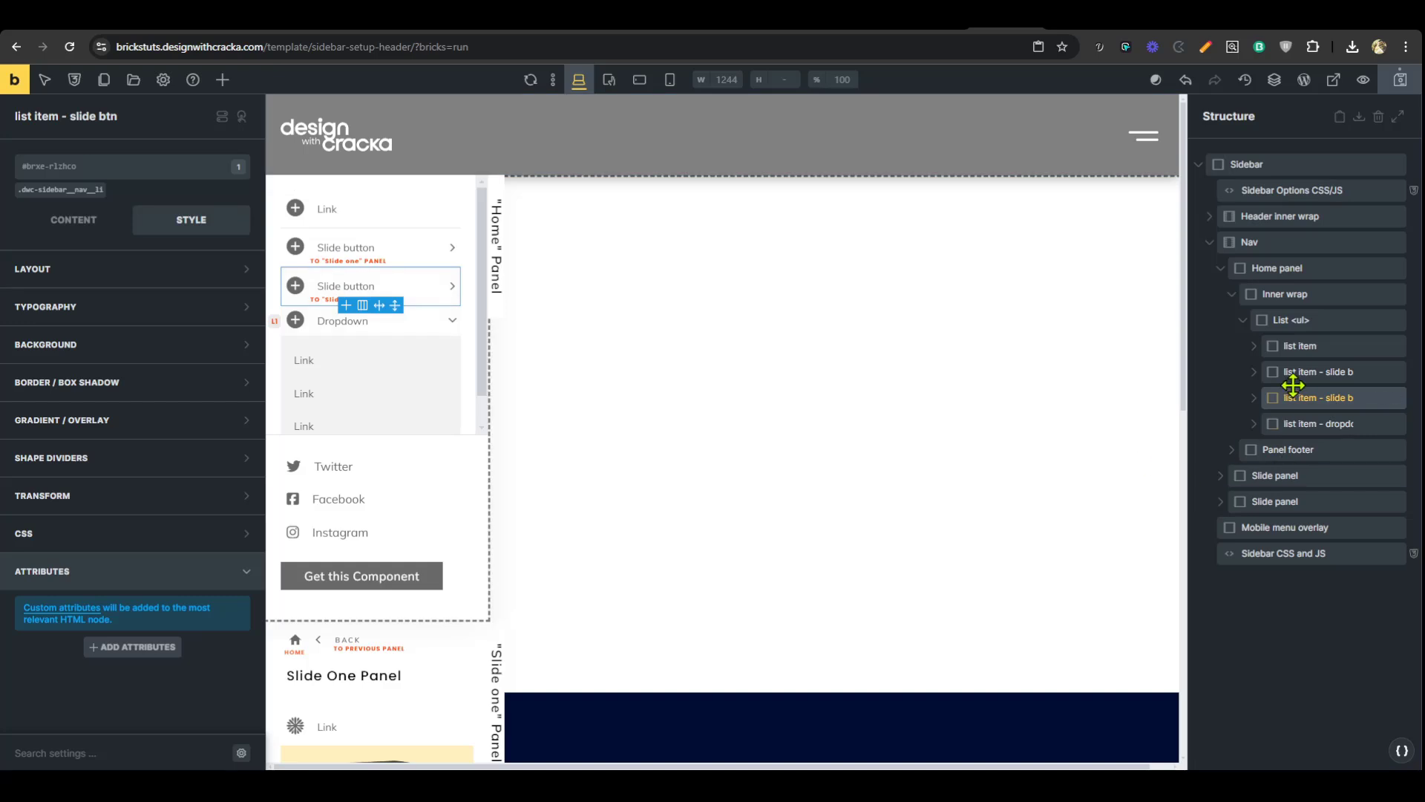
pyautogui.click(1295, 375)
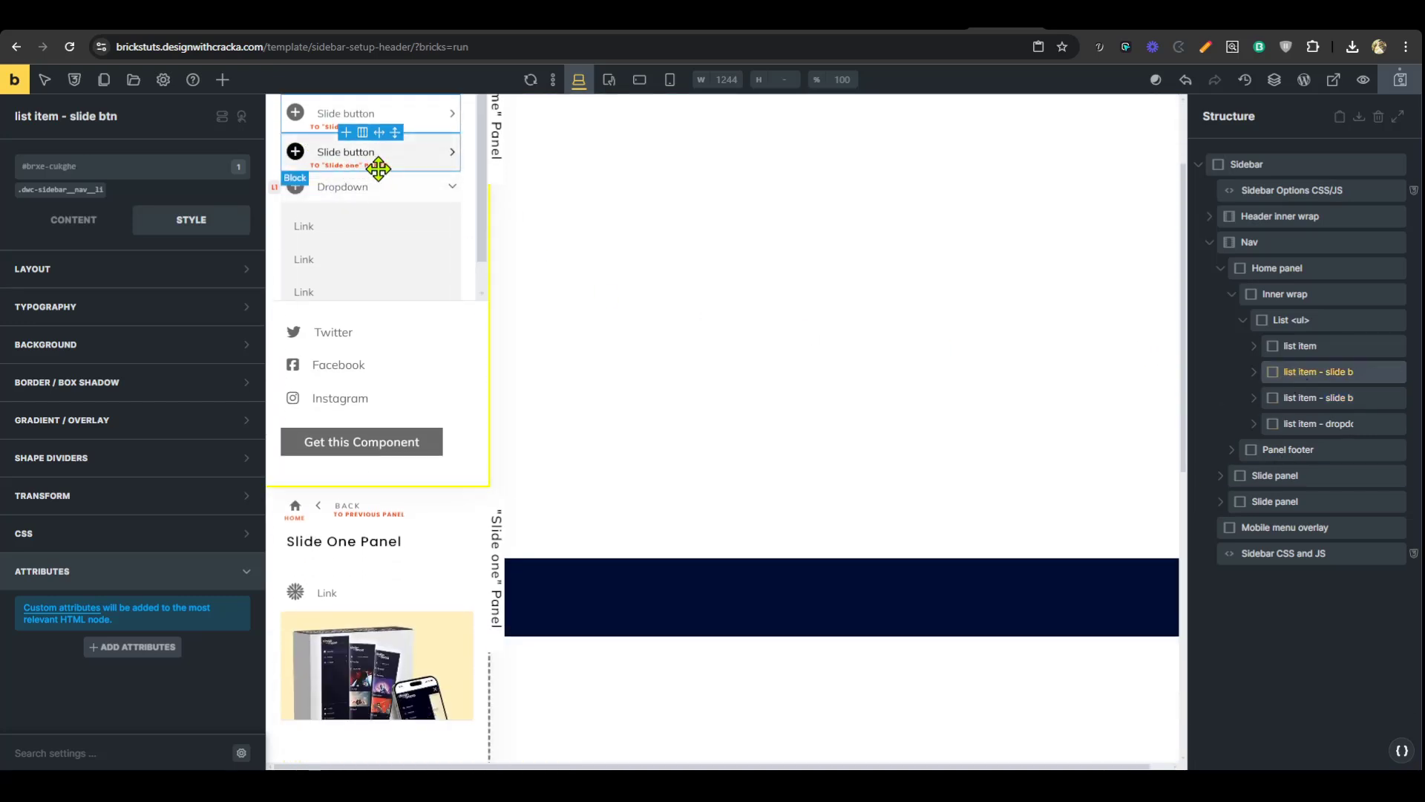
# - Set the data-title attribute of the slide btn inside the duplicated slide list item to Slide two and compare it with the panels
pyautogui.click(1297, 397)
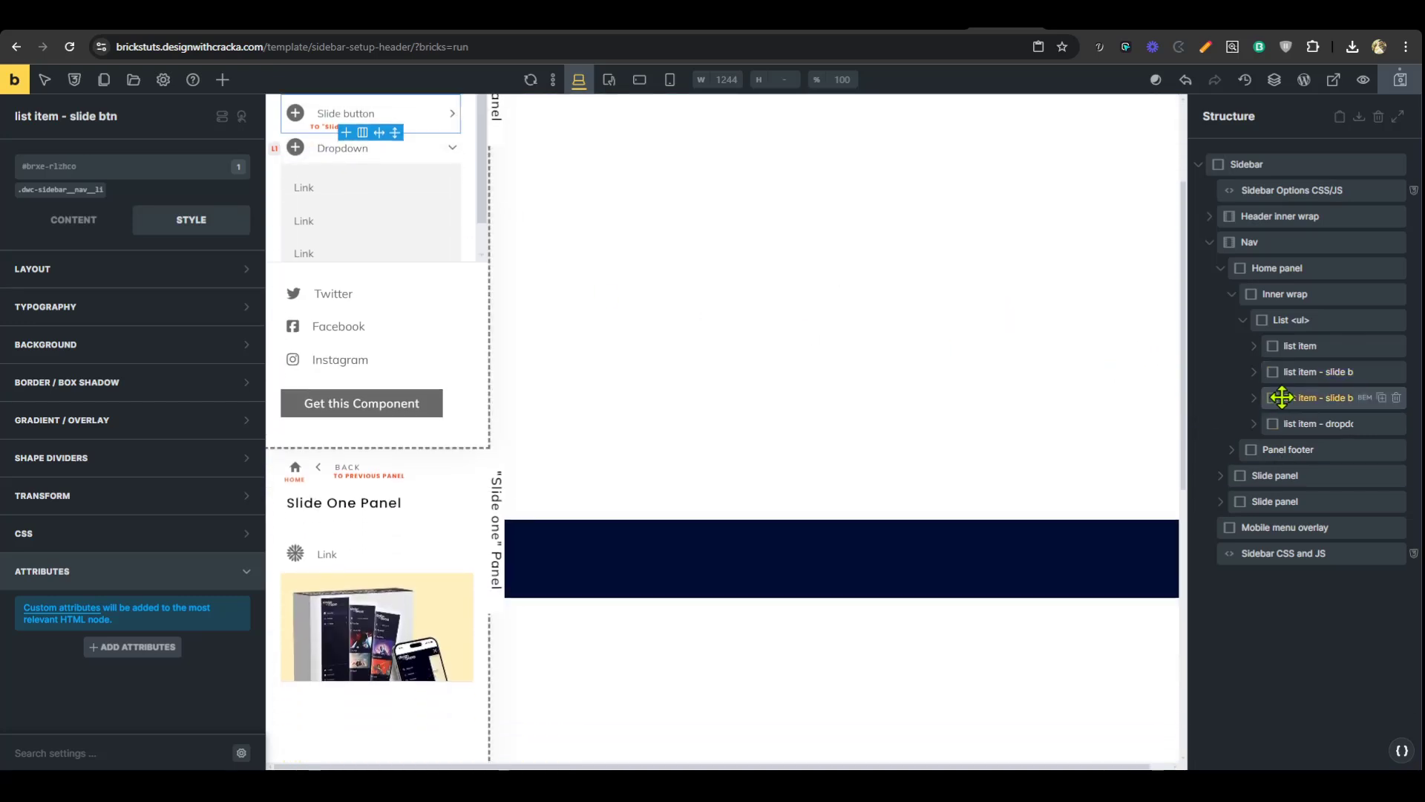
pyautogui.click(1255, 398)
pyautogui.click(1306, 424)
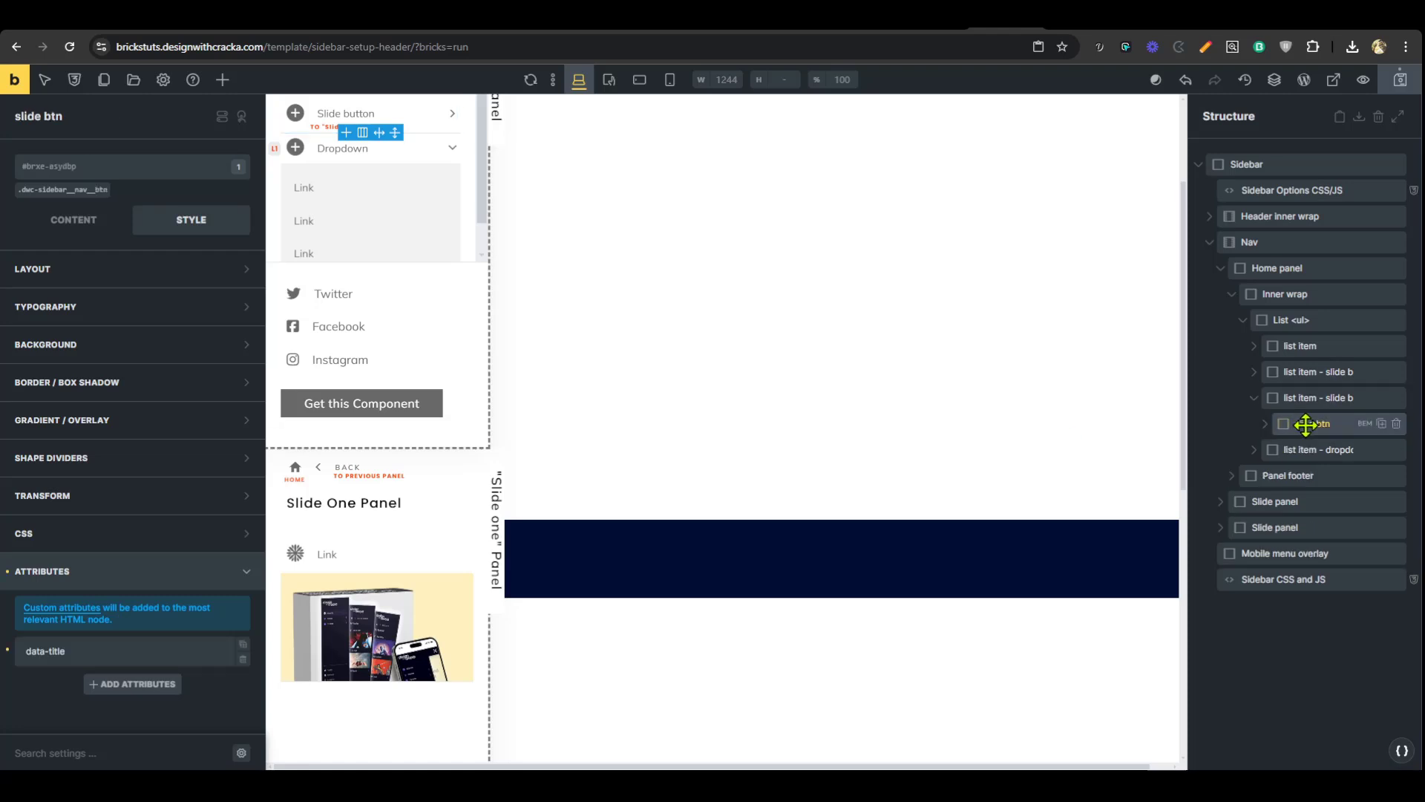
pyautogui.click(133, 650)
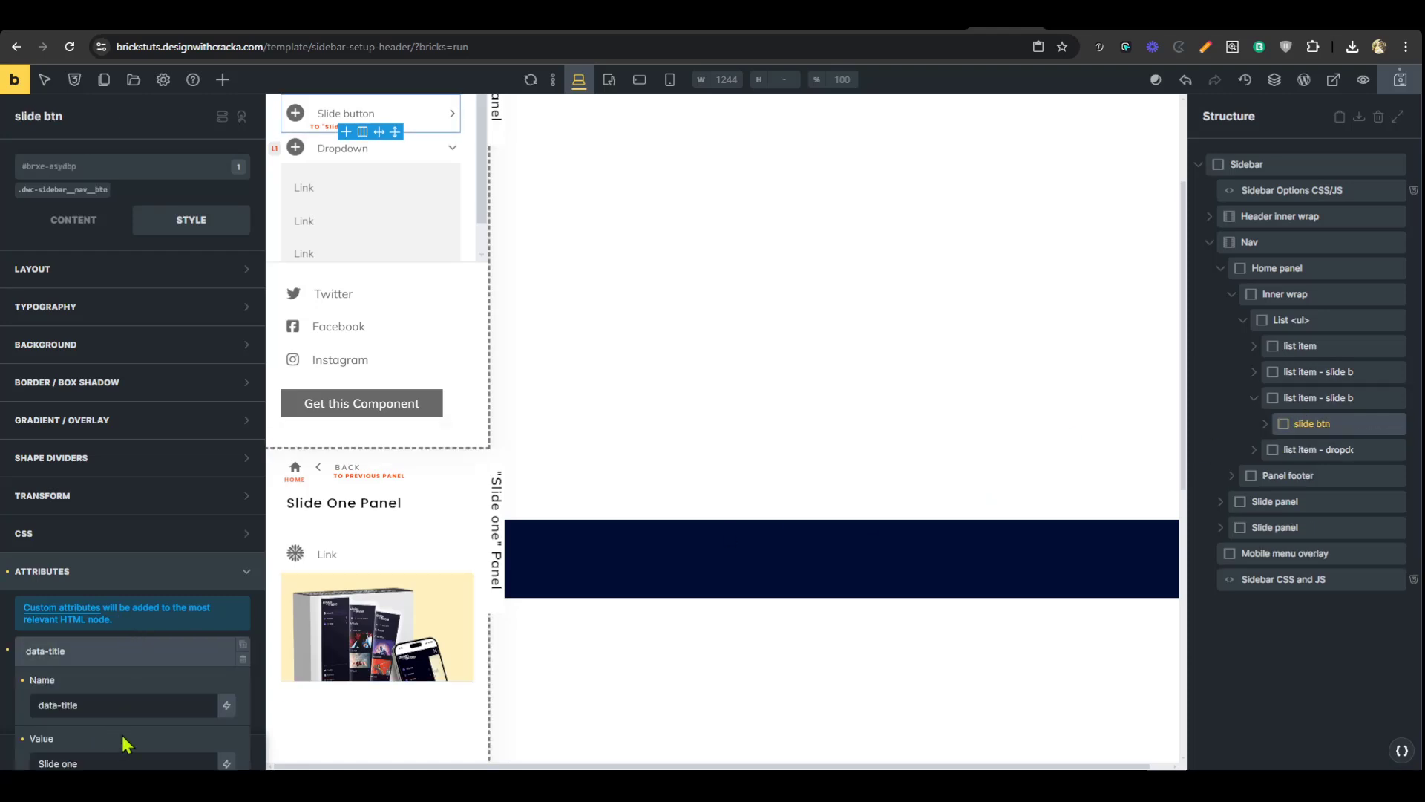
pyautogui.scroll(-1, 124, 742)
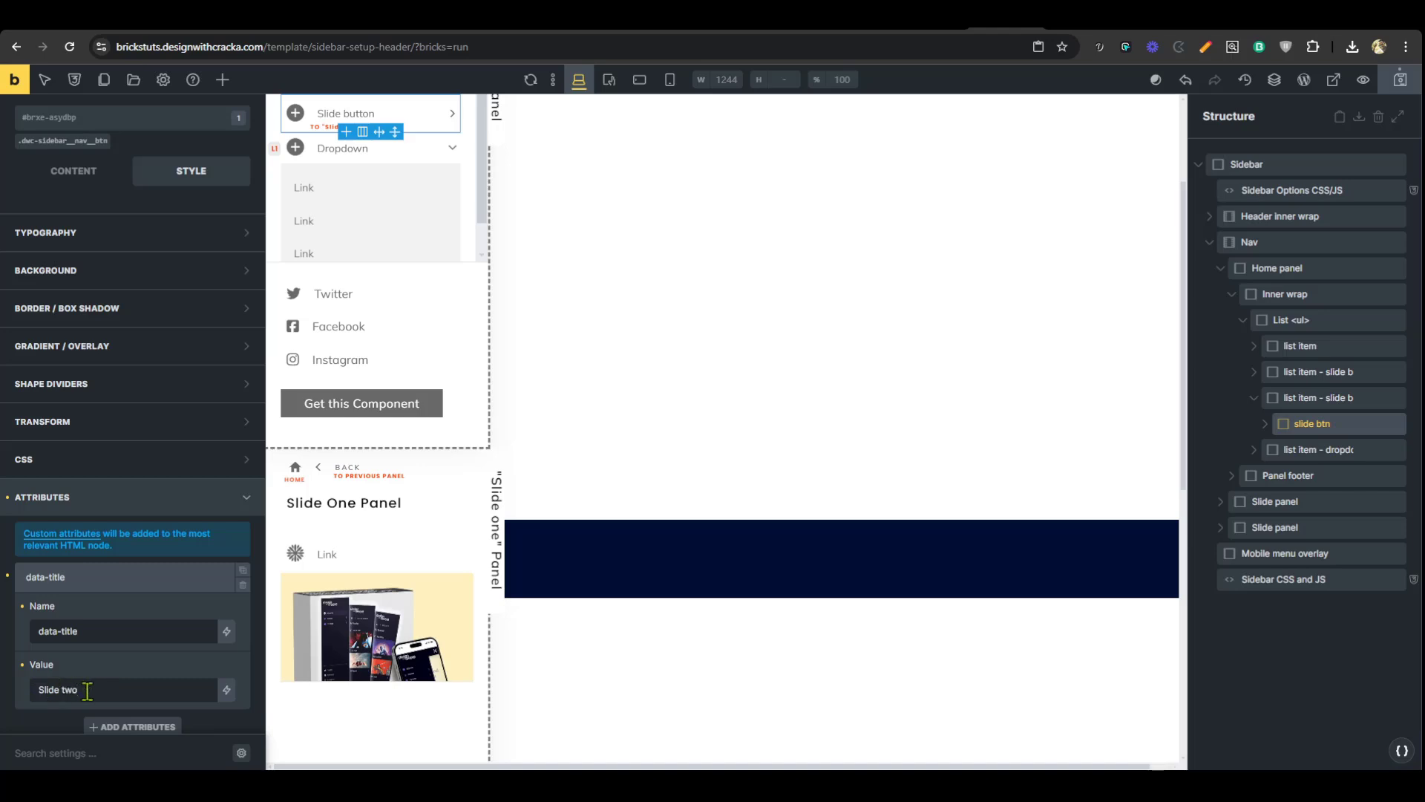
pyautogui.scroll(-2, 487, 691)
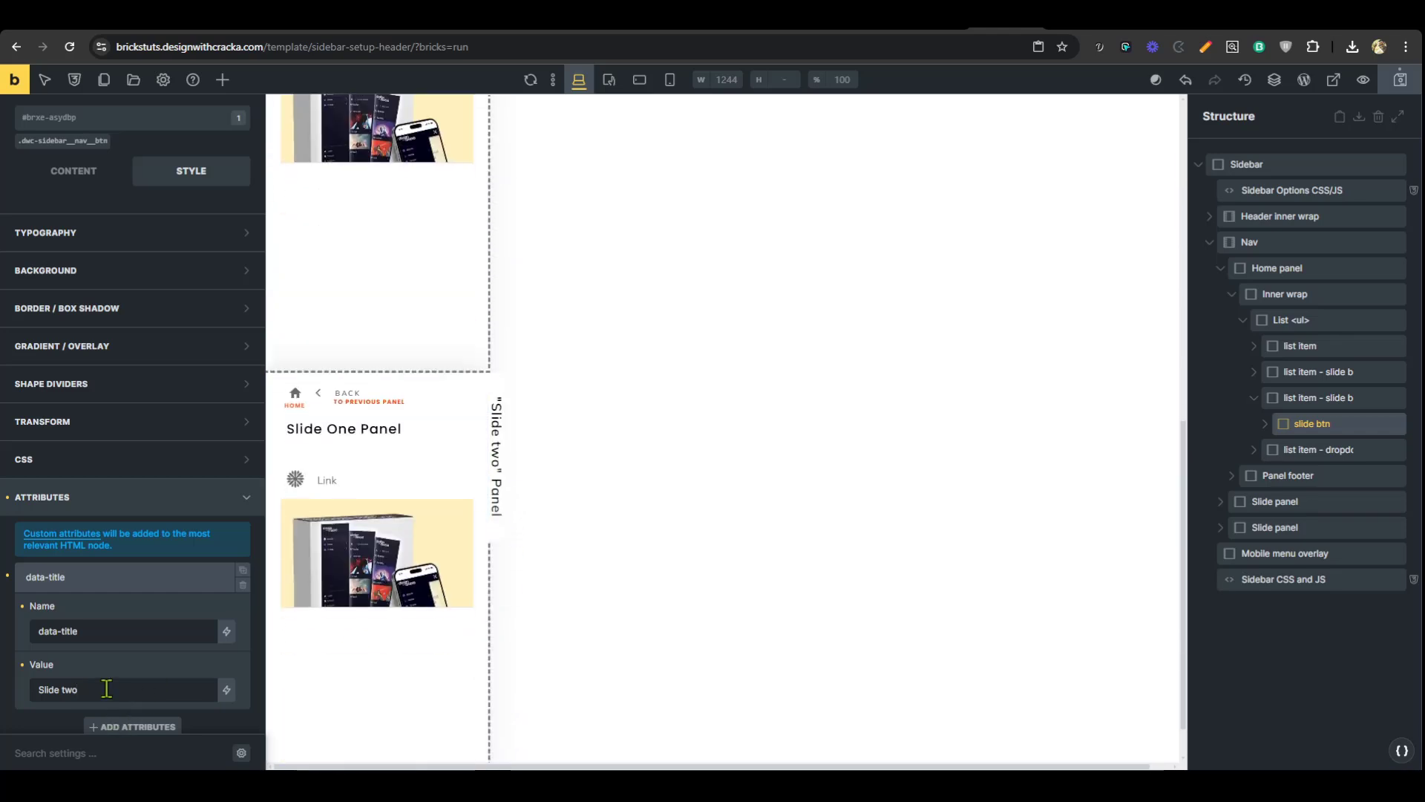
pyautogui.scroll(4, 477, 498)
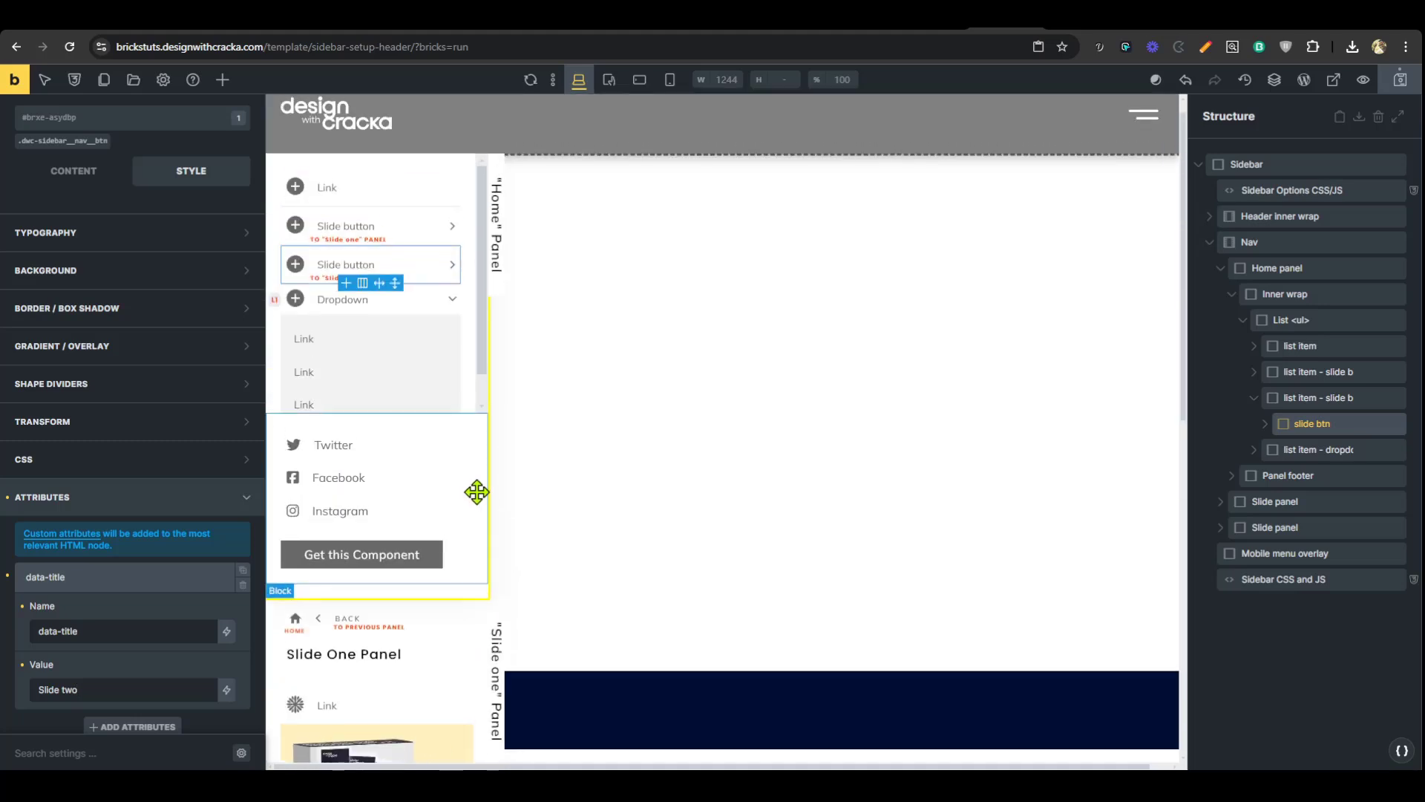
# - Save the template and test the first slide button in the front-end preview, returning to the home panel
pyautogui.click(1284, 396)
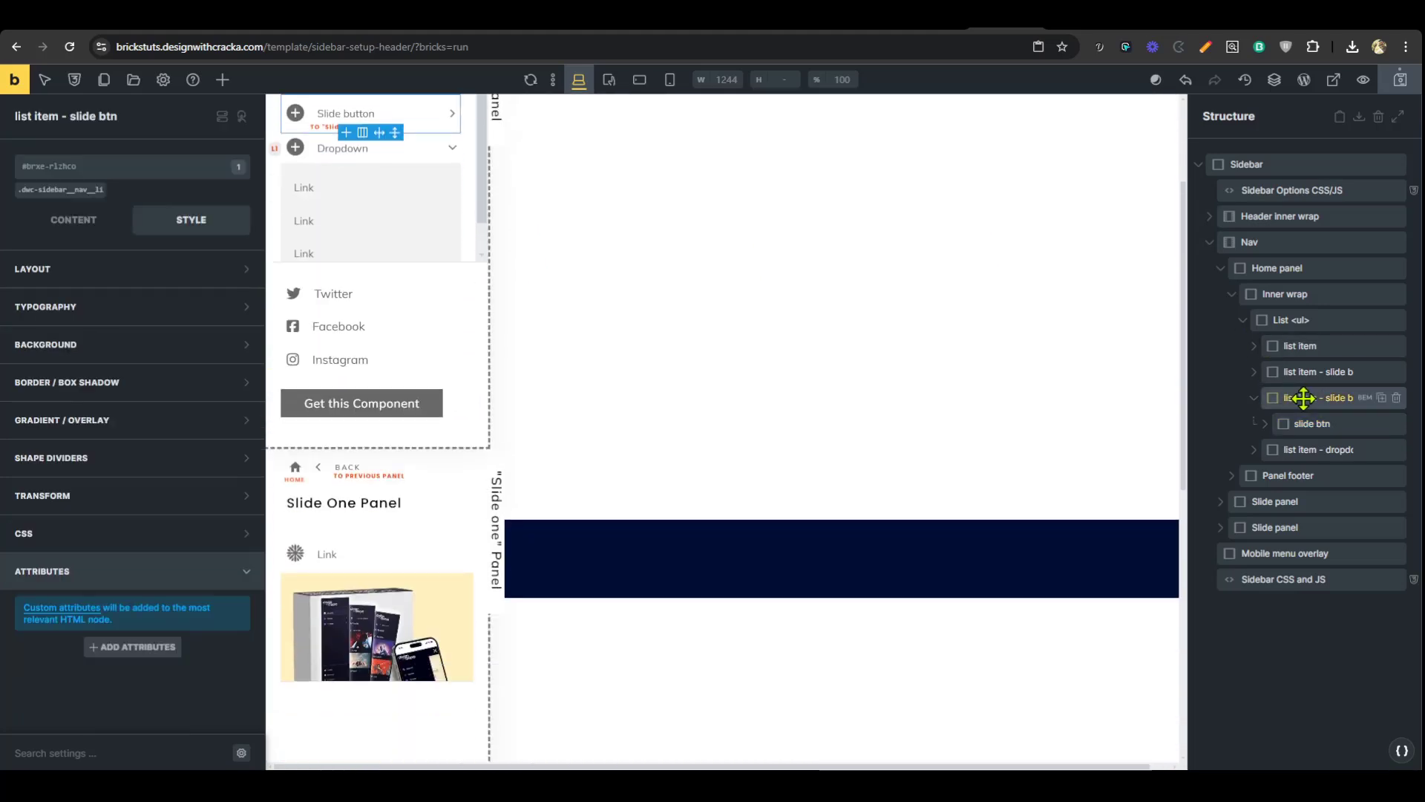
pyautogui.moveTo(1295, 374); pyautogui.dragTo(397, 190)
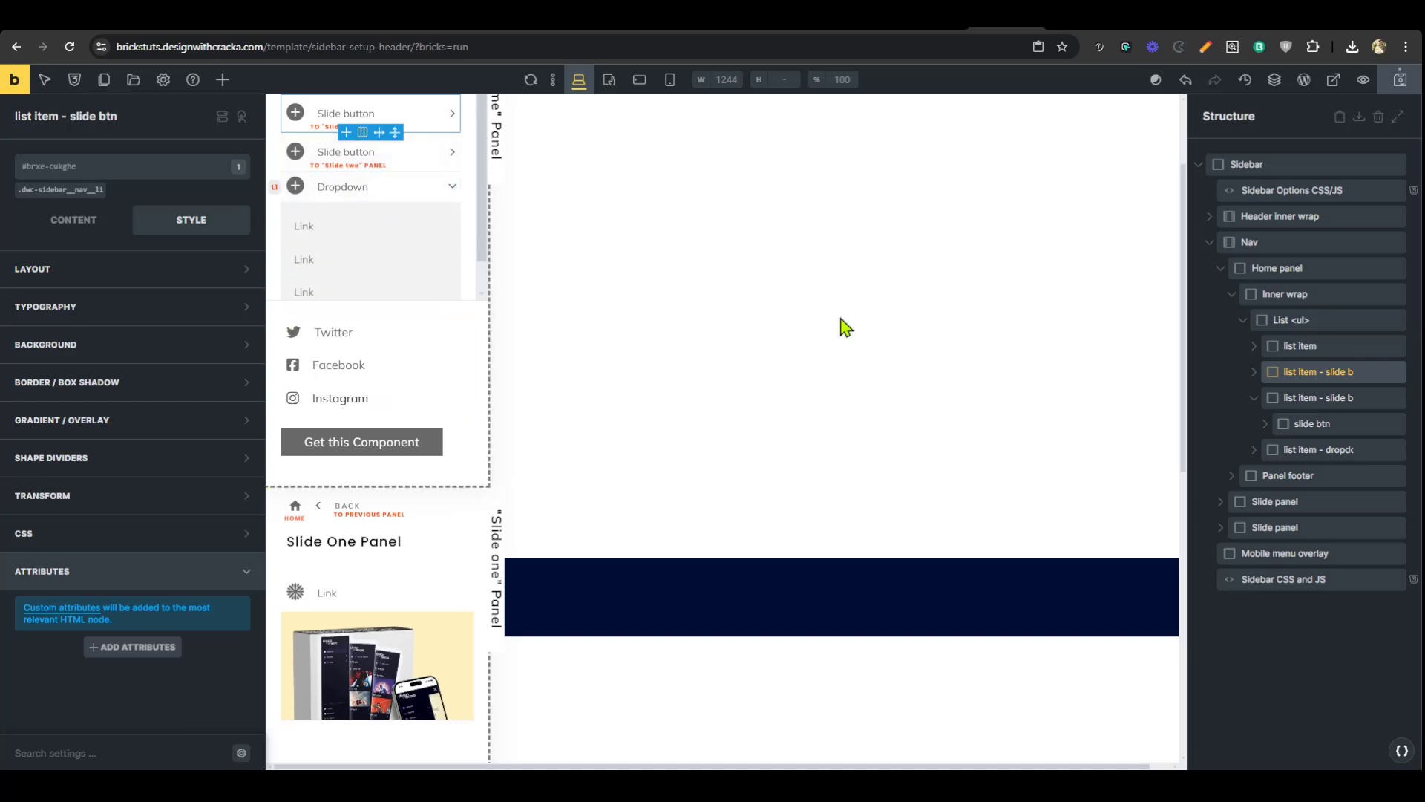
pyautogui.click(1401, 82)
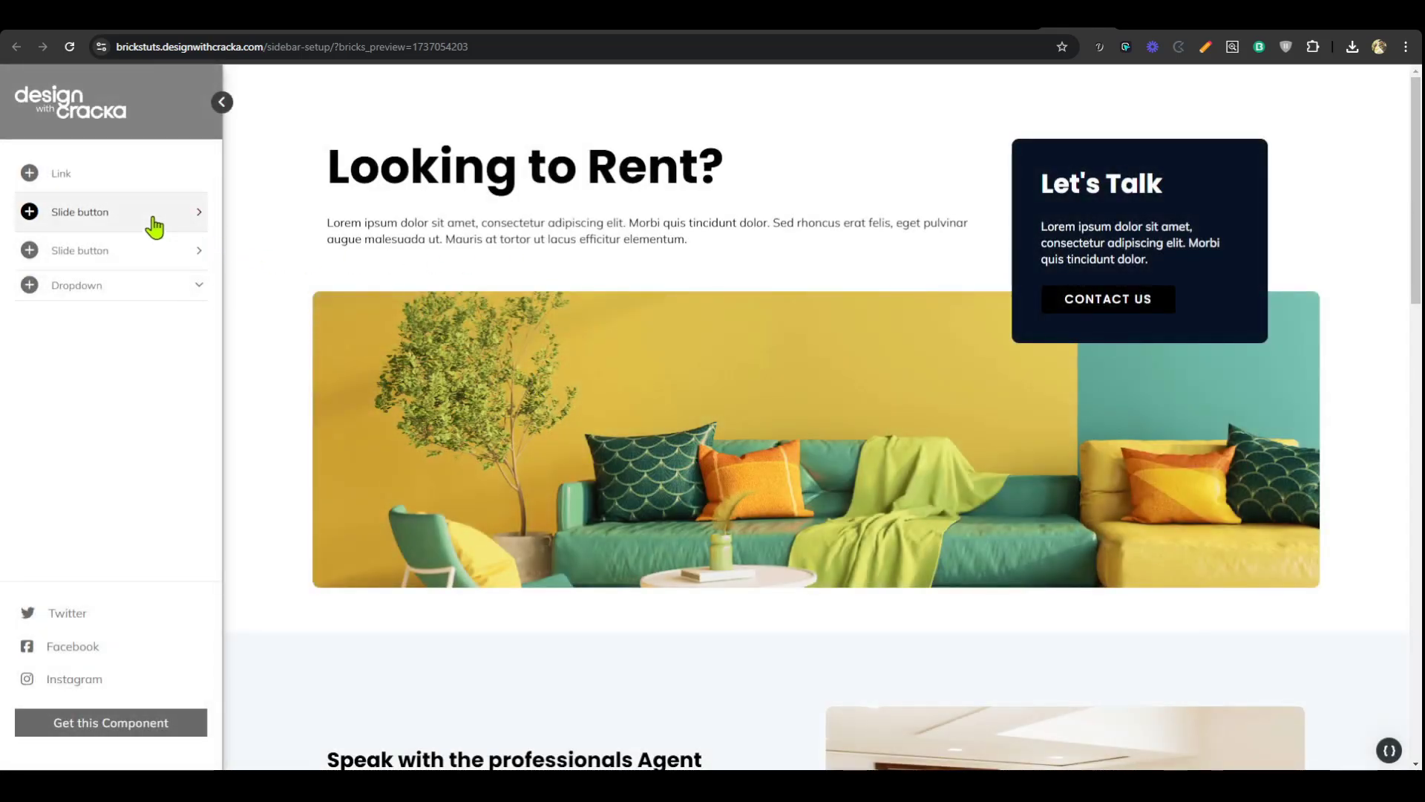
pyautogui.click(153, 223)
pyautogui.click(136, 168)
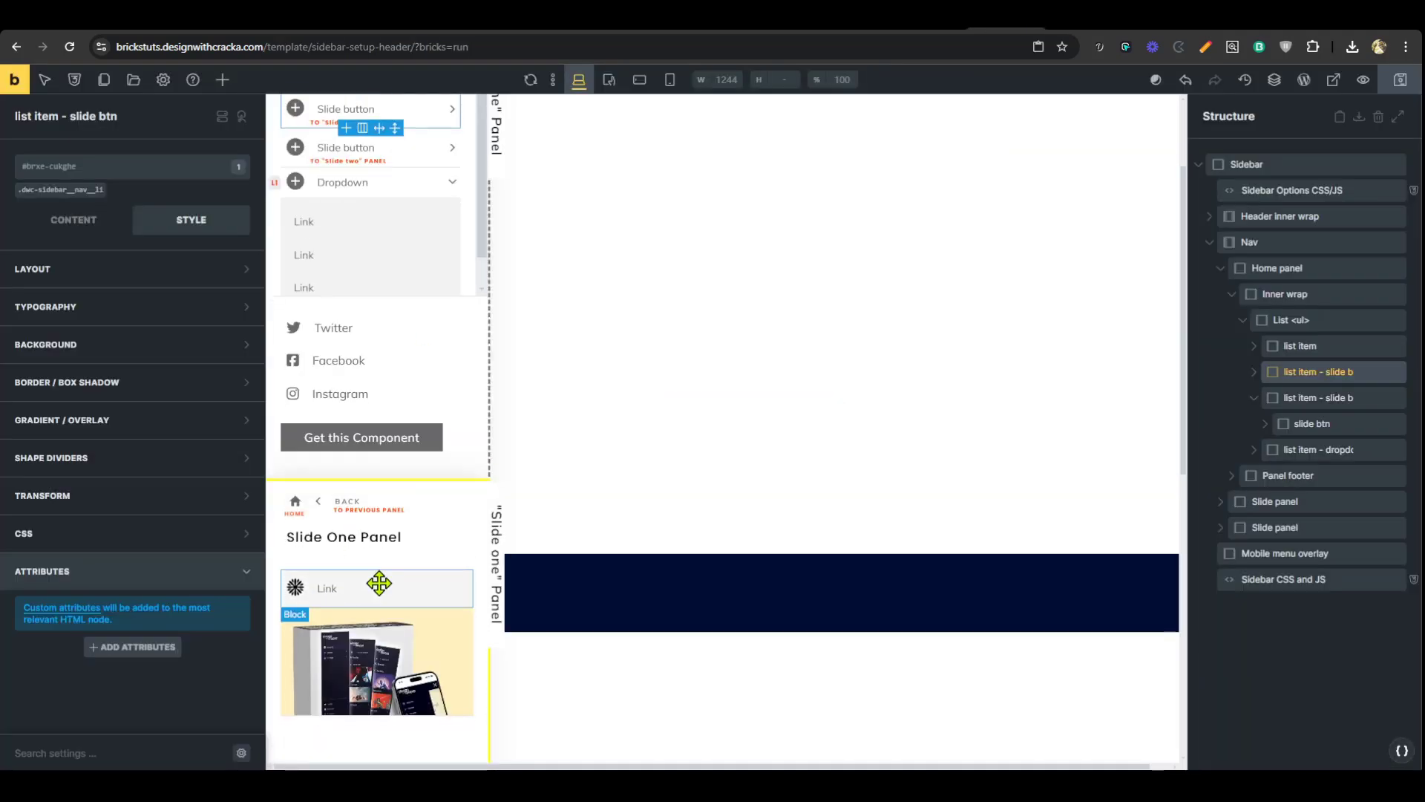
# - Change the heading text in the duplicated slide panel to Slide Two Panel and save the template
pyautogui.scroll(-2, 396, 579)
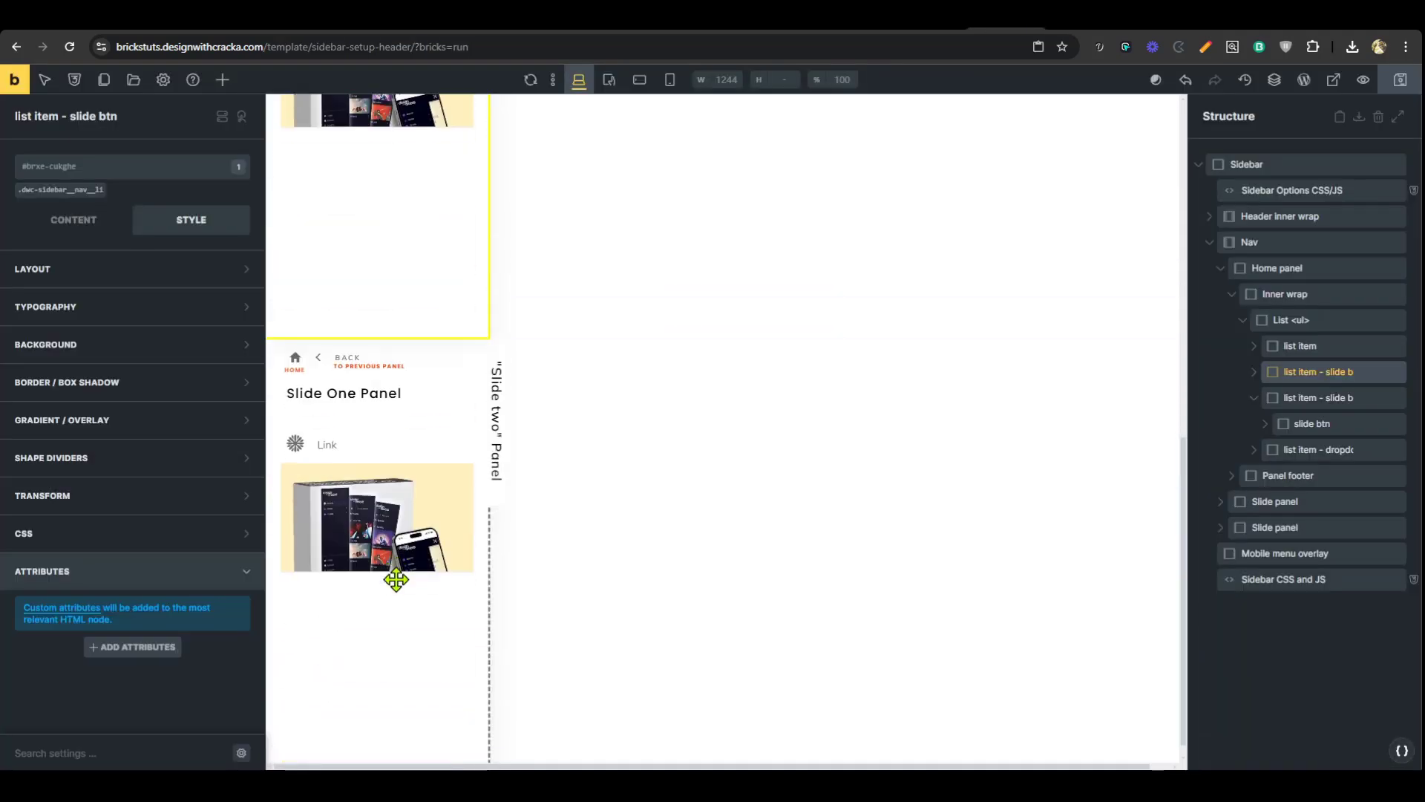
pyautogui.click(380, 394)
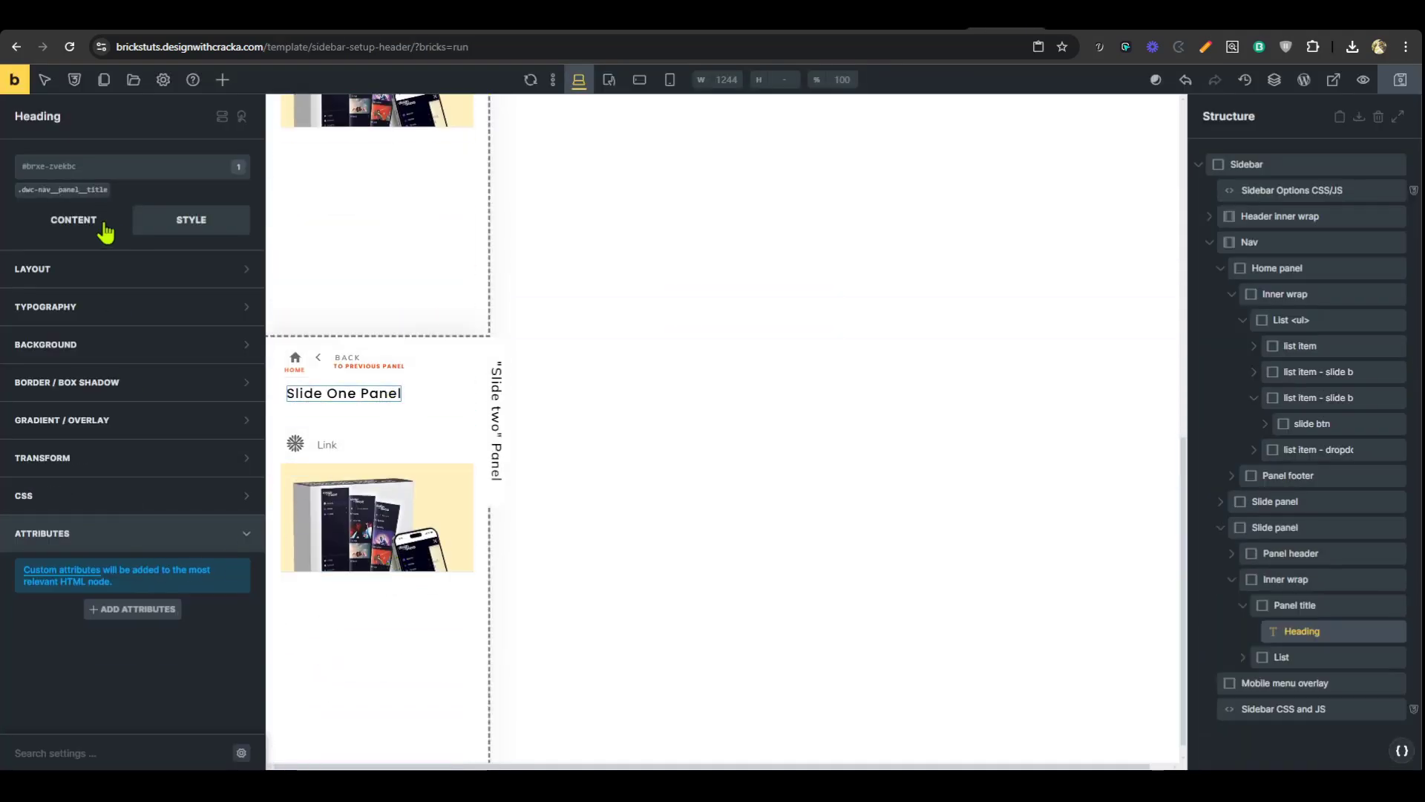
pyautogui.click(74, 219)
pyautogui.doubleClick(59, 268)
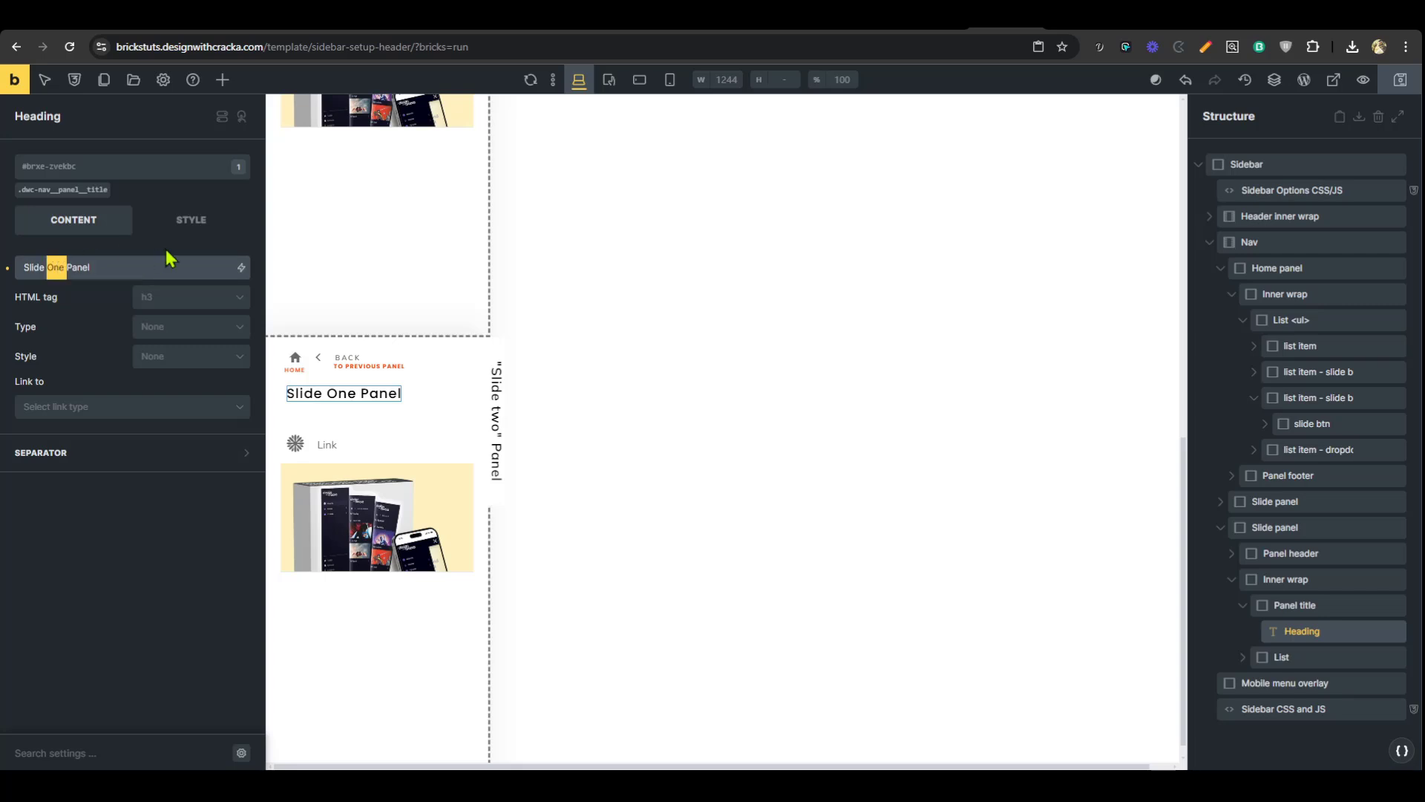
pyautogui.write('Two')
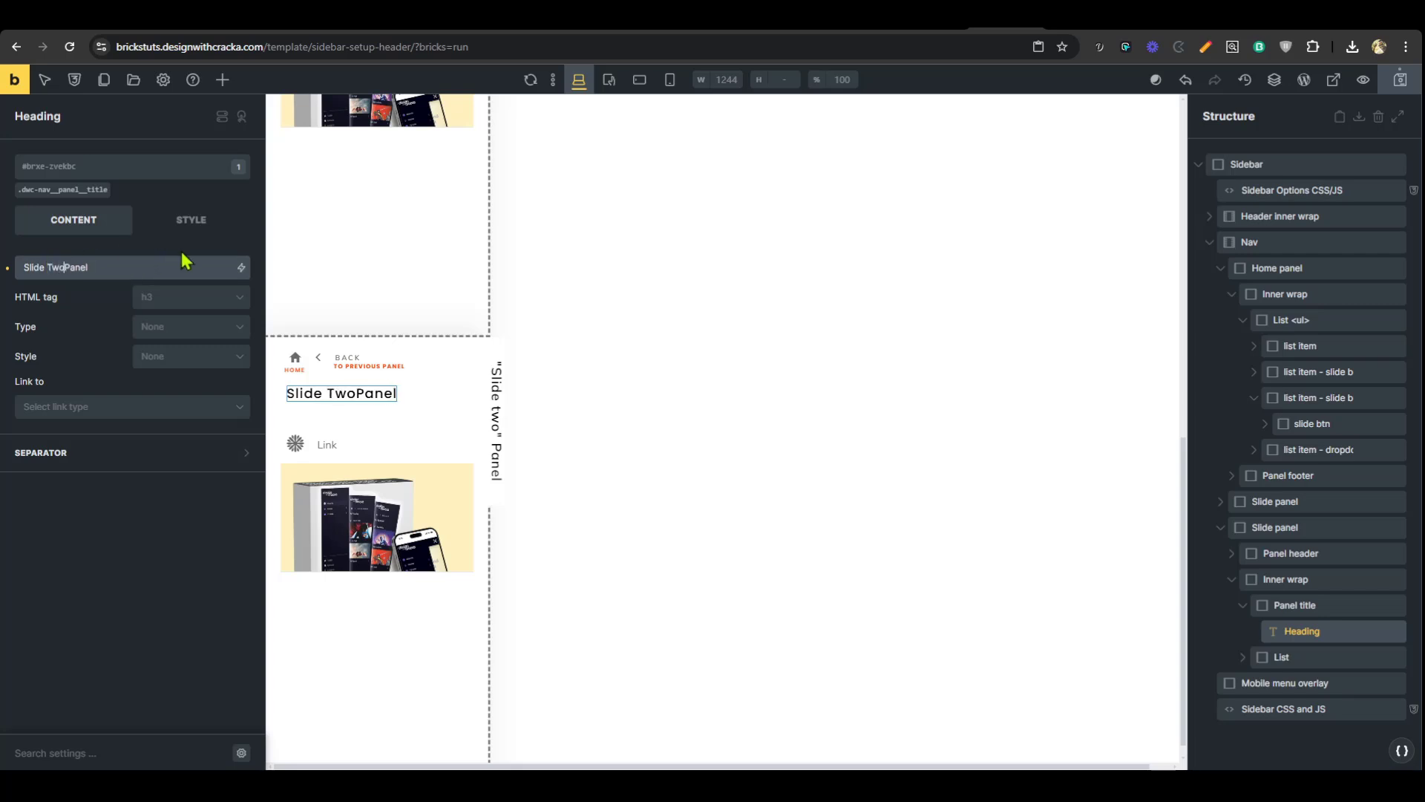
pyautogui.click(1399, 80)
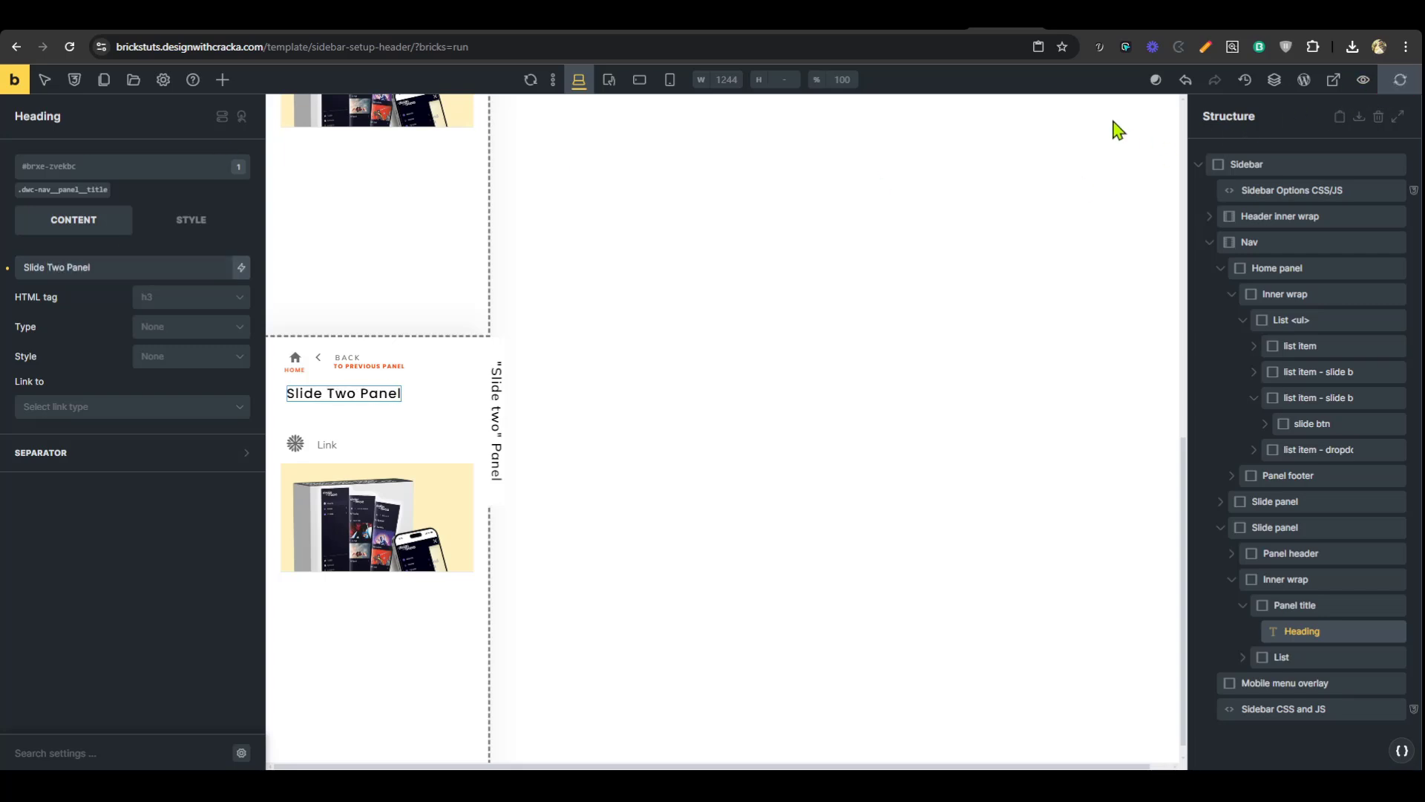
# - Test both slide buttons in the front-end preview, going back to the home panel after each
pyautogui.hotkey('ctrl', 'Tab')
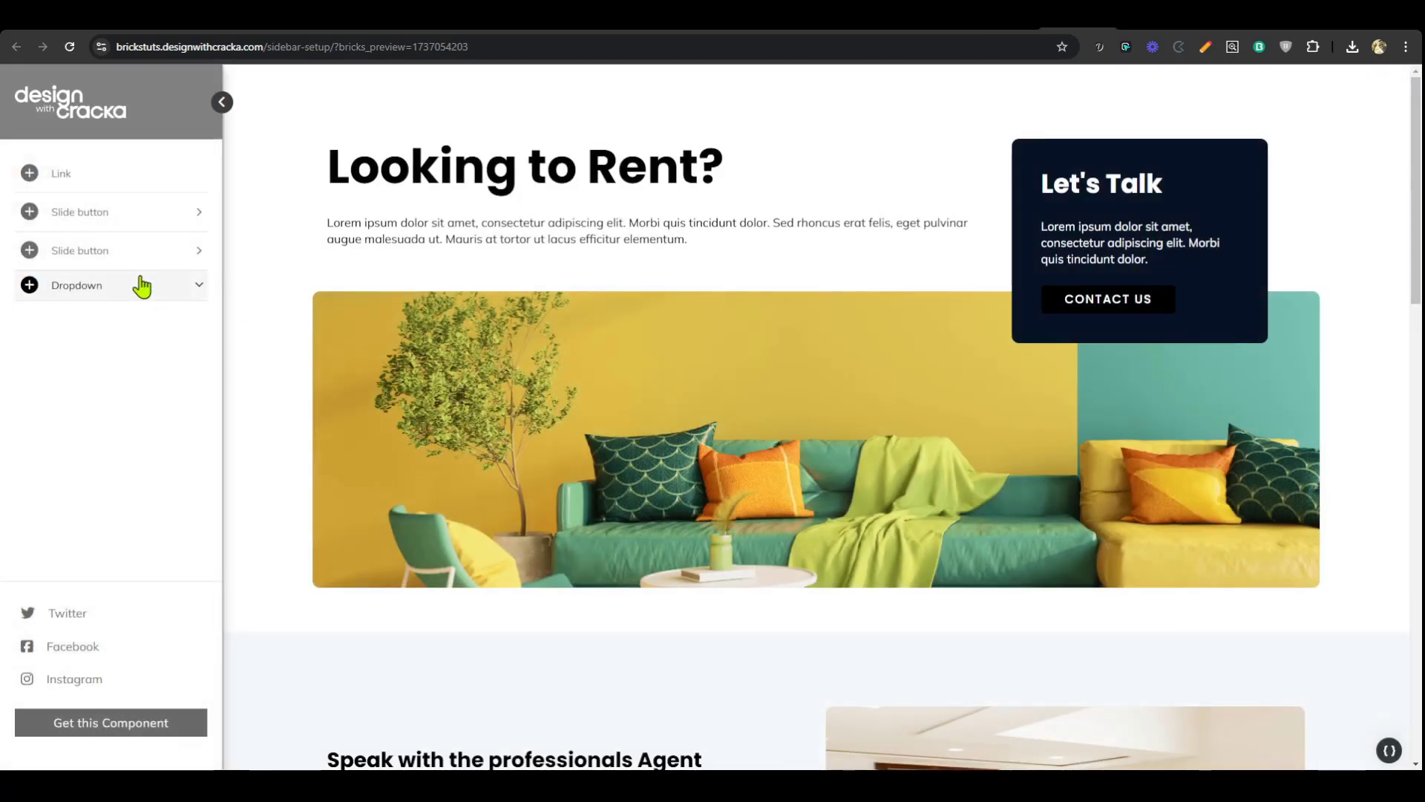
pyautogui.click(162, 222)
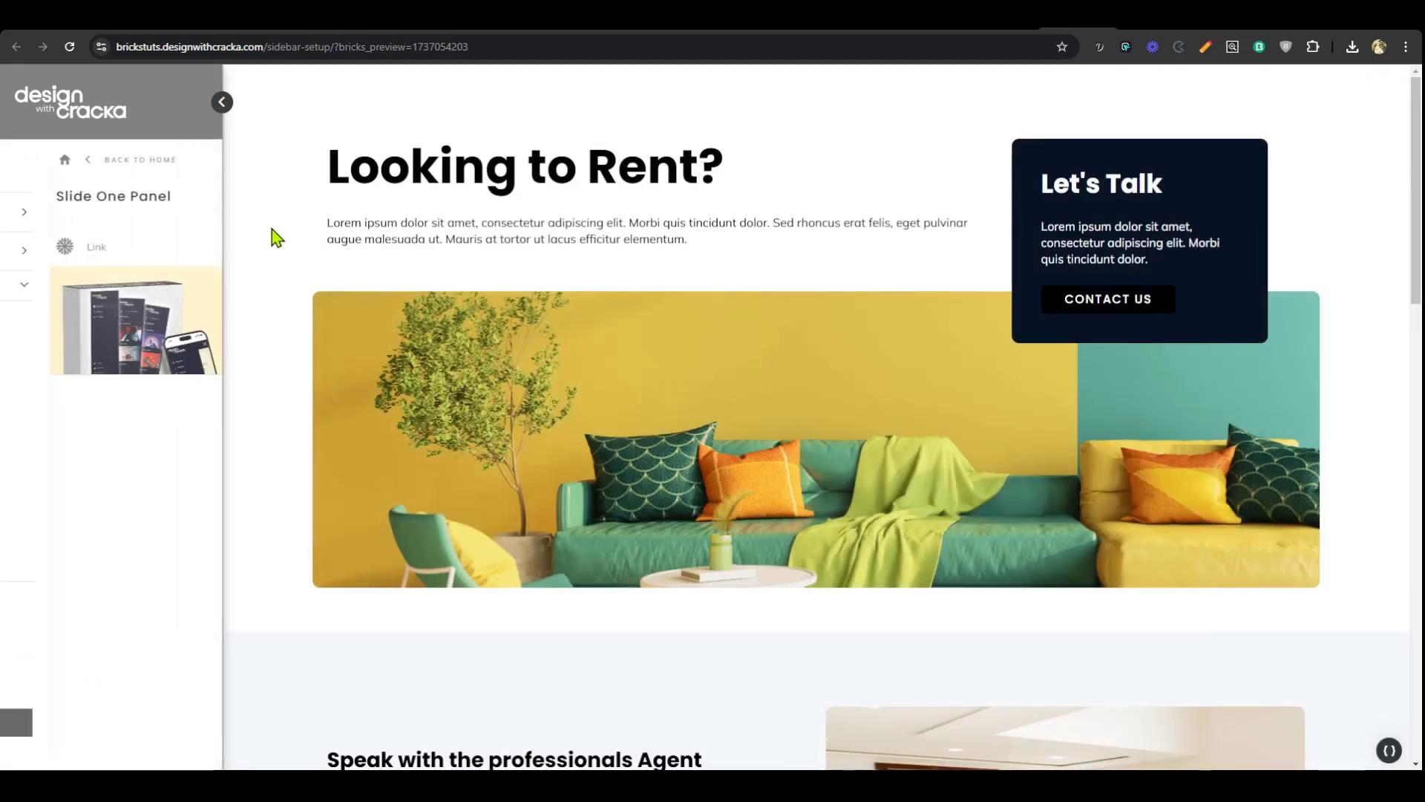
pyautogui.click(127, 158)
pyautogui.click(117, 260)
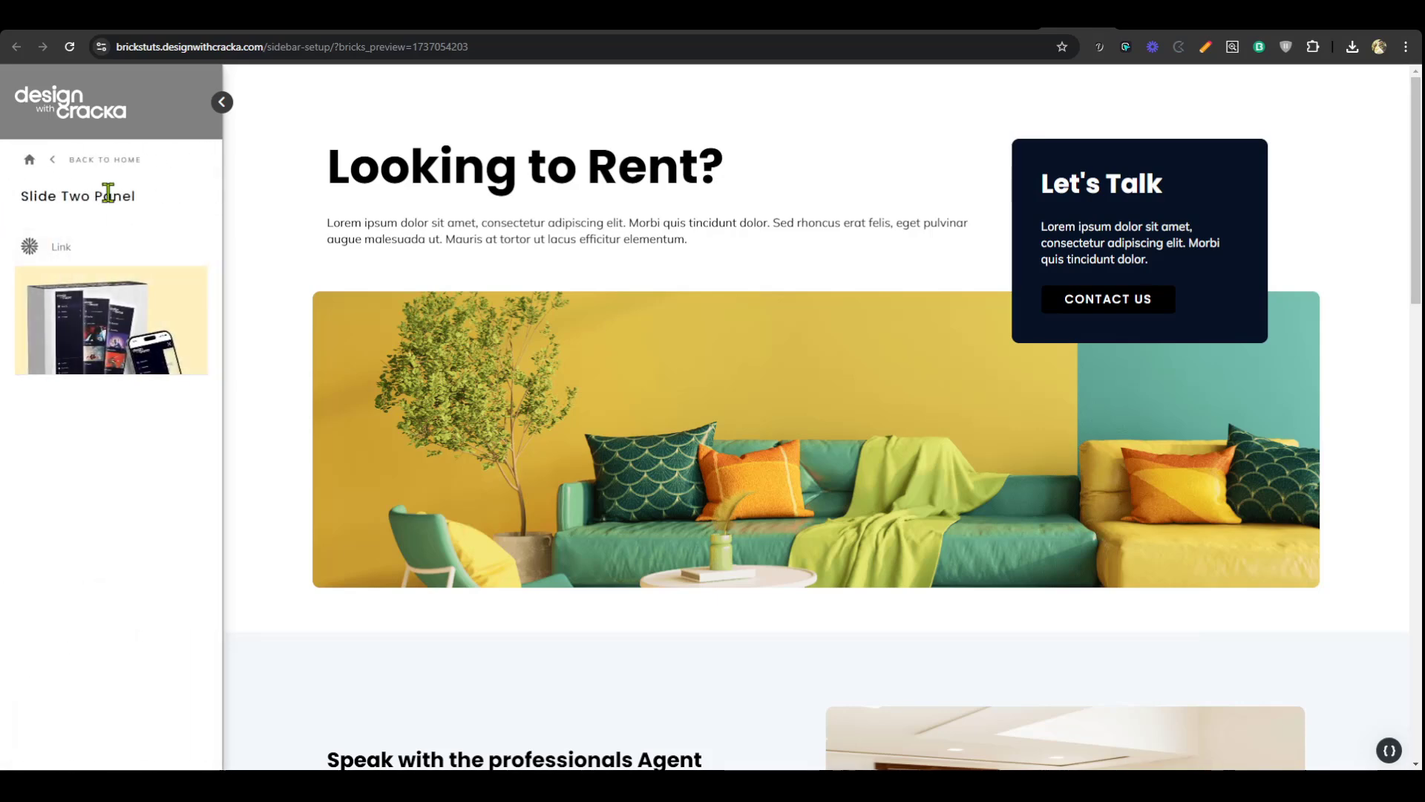
pyautogui.click(115, 164)
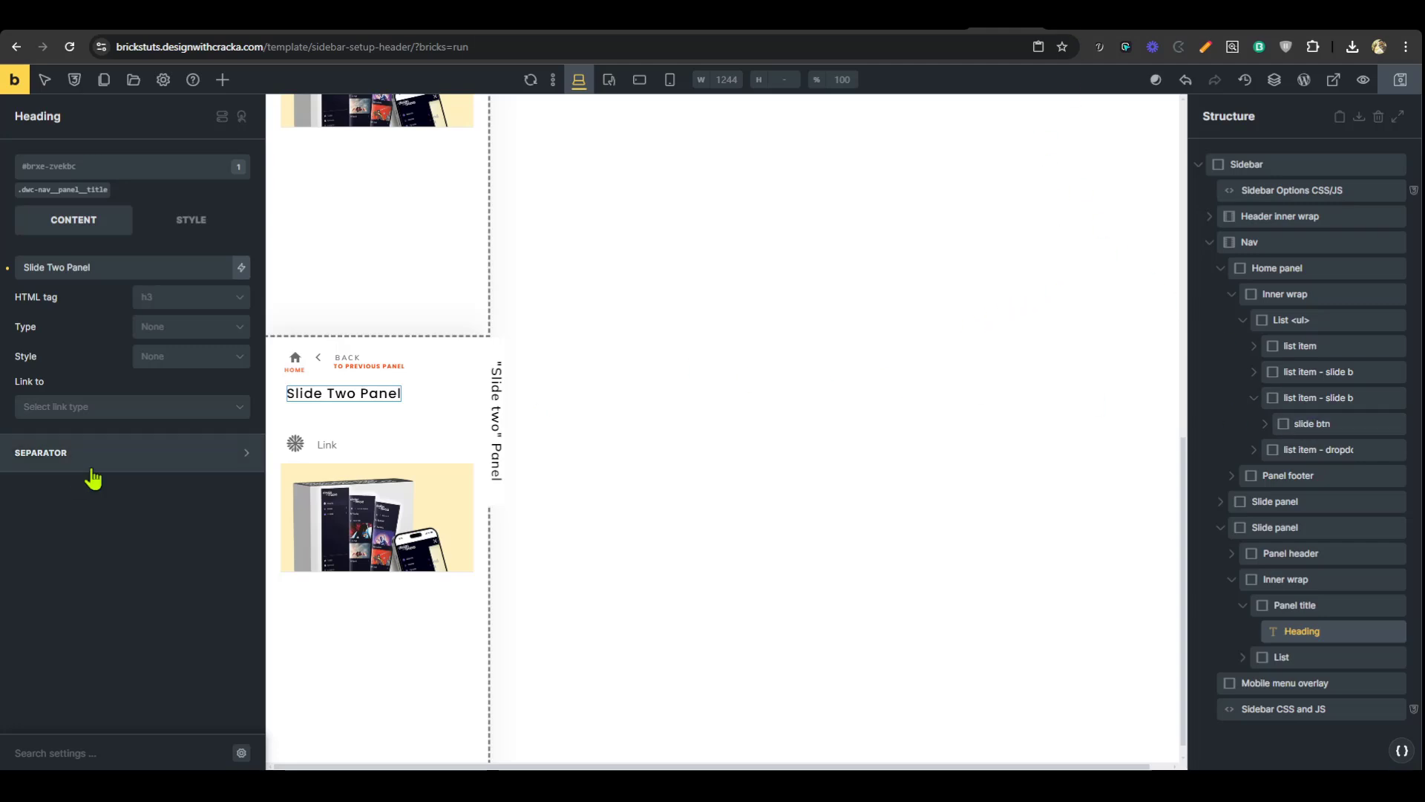
# - Duplicate the "list item - dropdown" in the Home panel's list and review both dropdowns on the canvas
pyautogui.scroll(10, 496, 430)
pyautogui.click(414, 319)
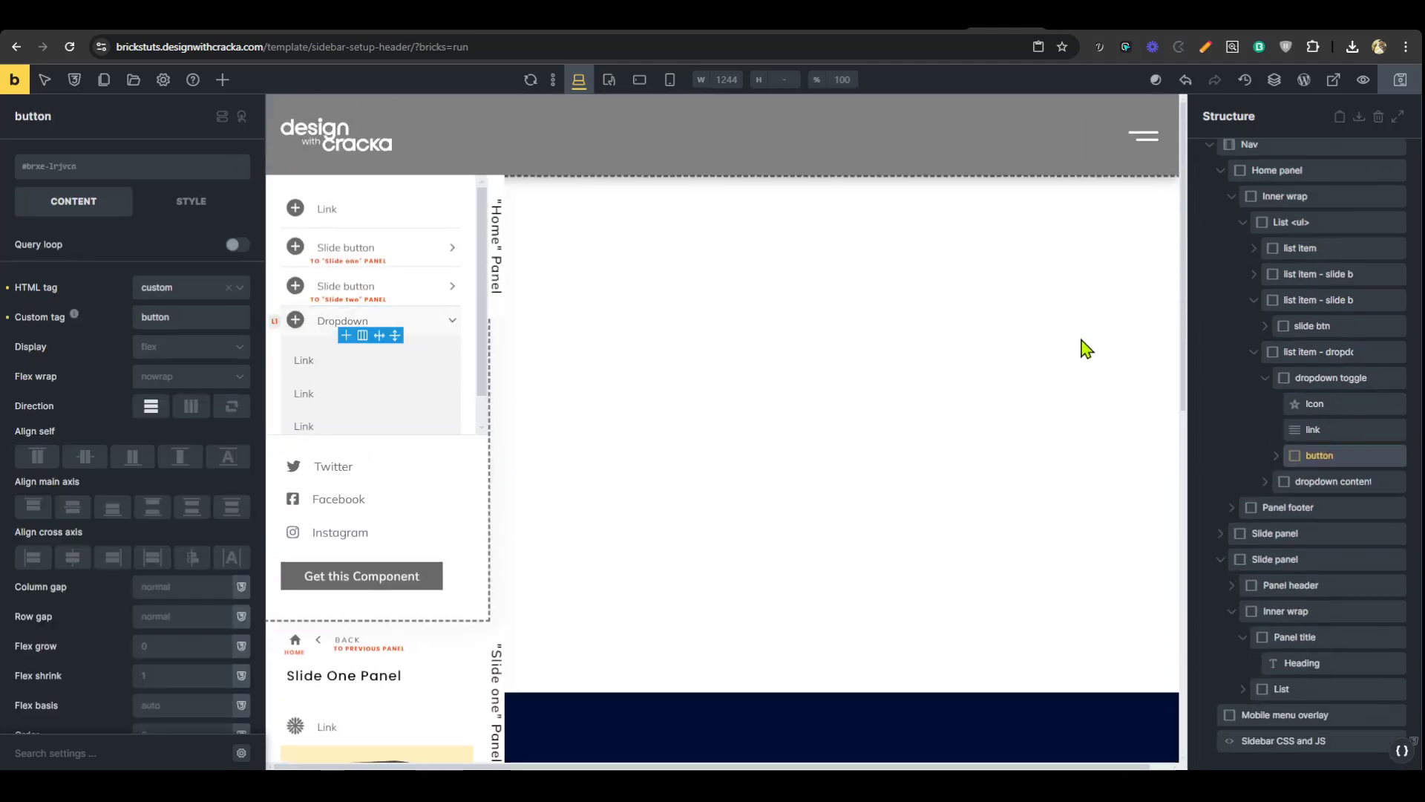
pyautogui.click(1252, 353)
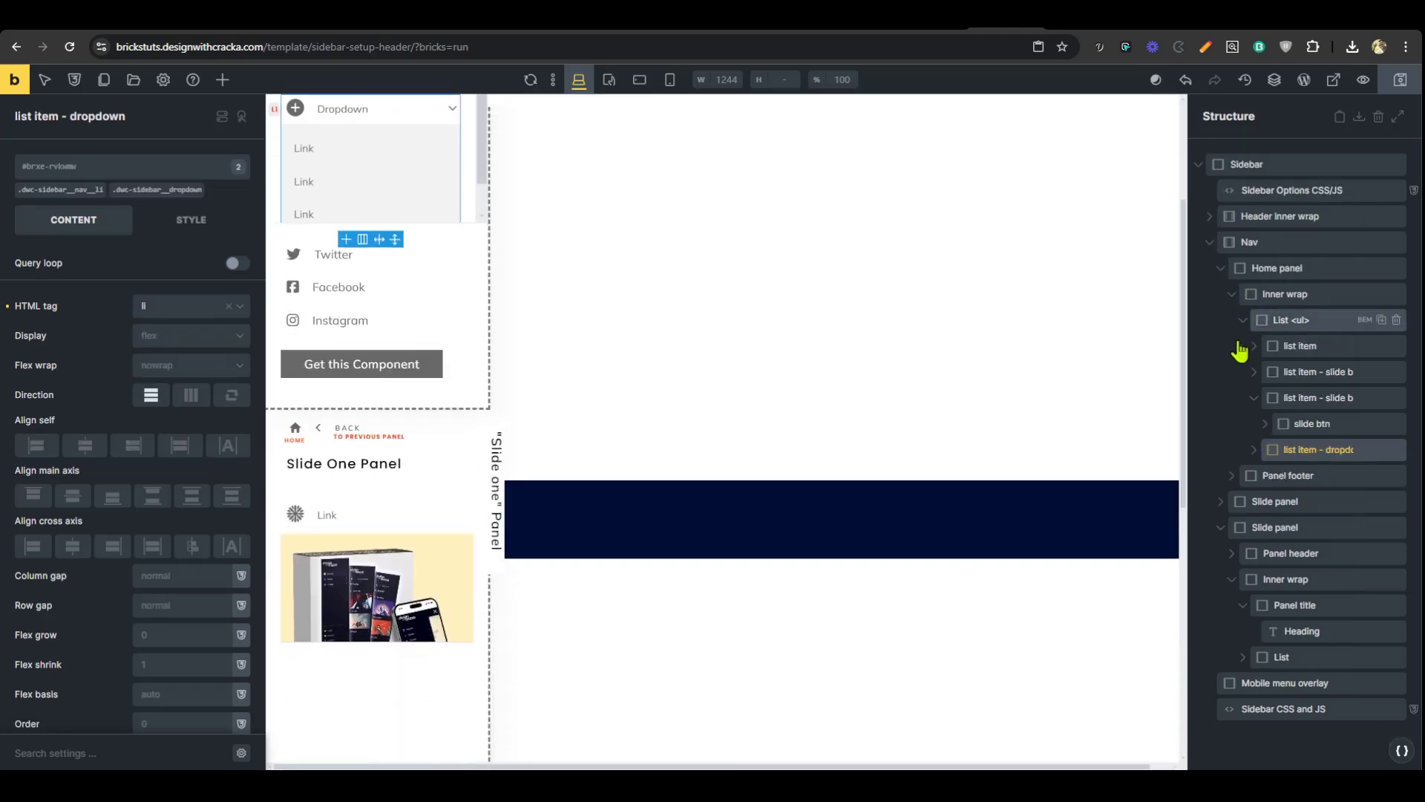
pyautogui.click(1255, 399)
pyautogui.click(1307, 424)
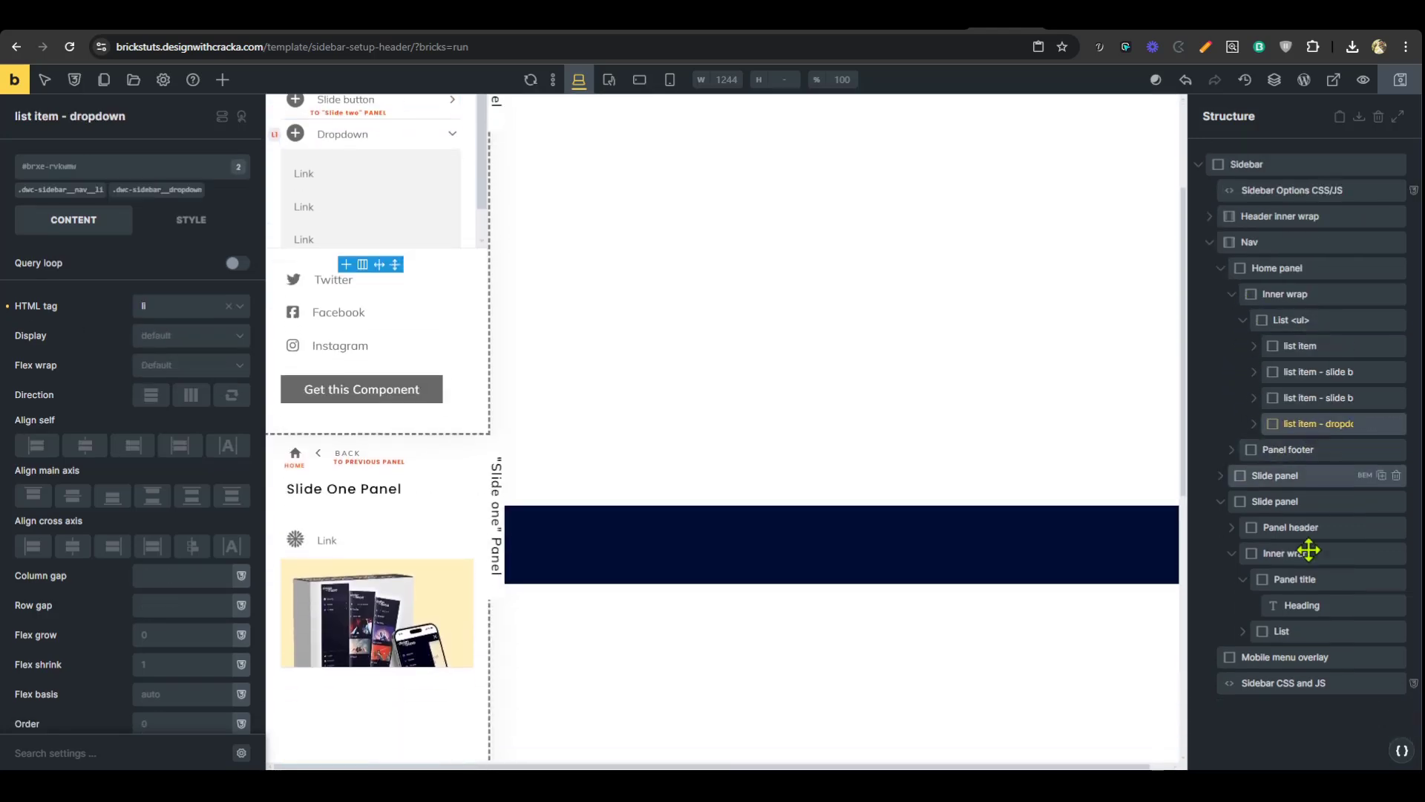
pyautogui.scroll(3, 446, 477)
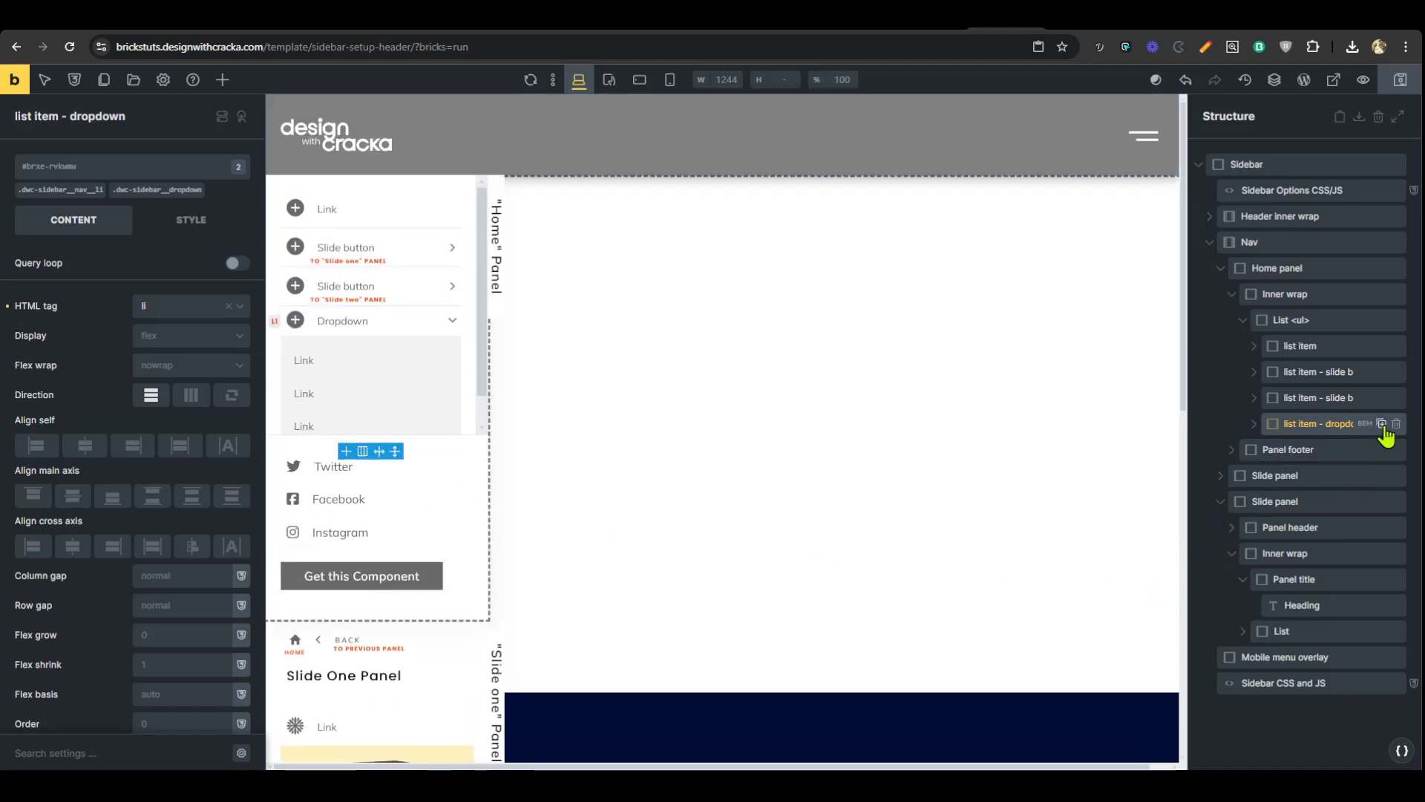
pyautogui.click(1382, 423)
pyautogui.click(1307, 419)
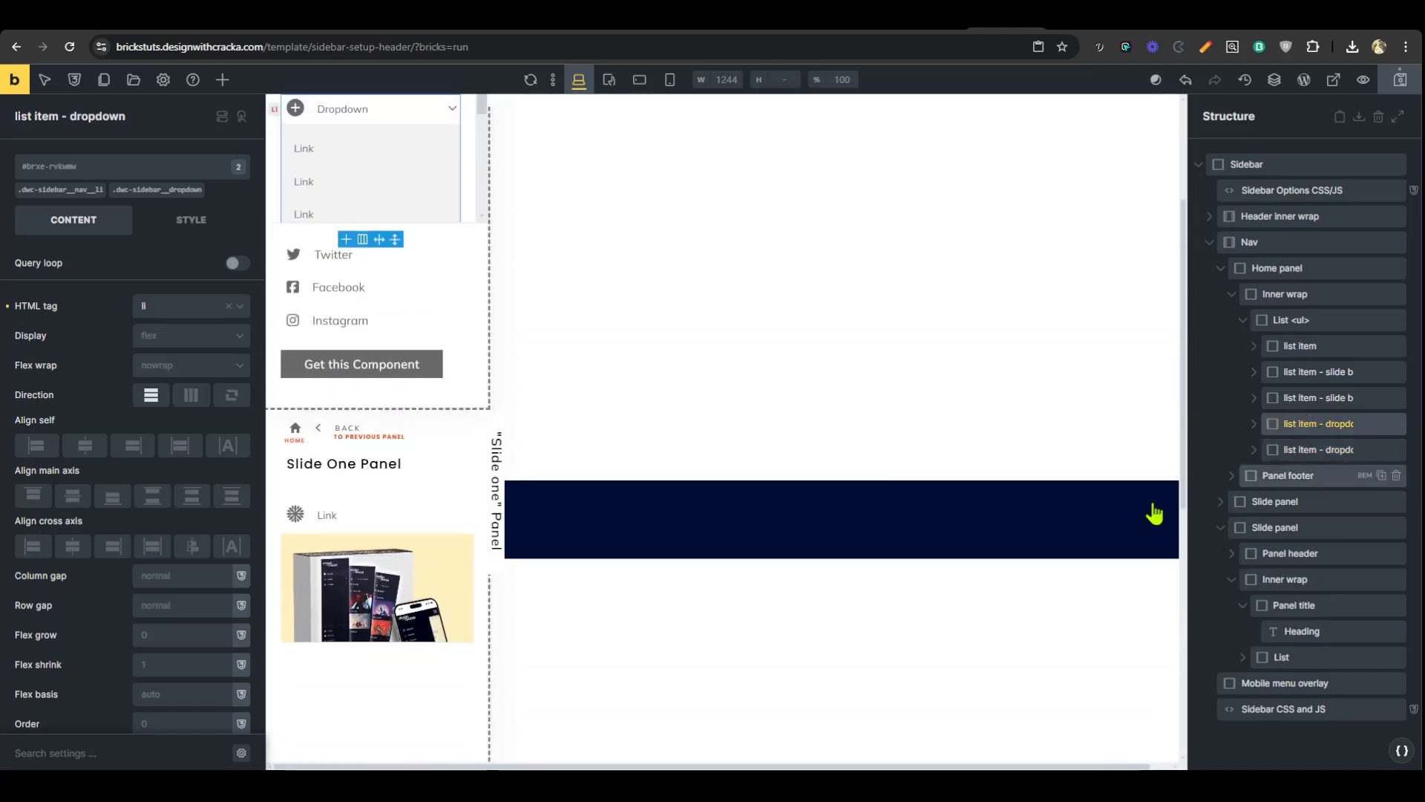
pyautogui.scroll(3, 334, 449)
pyautogui.scroll(-1, 343, 338)
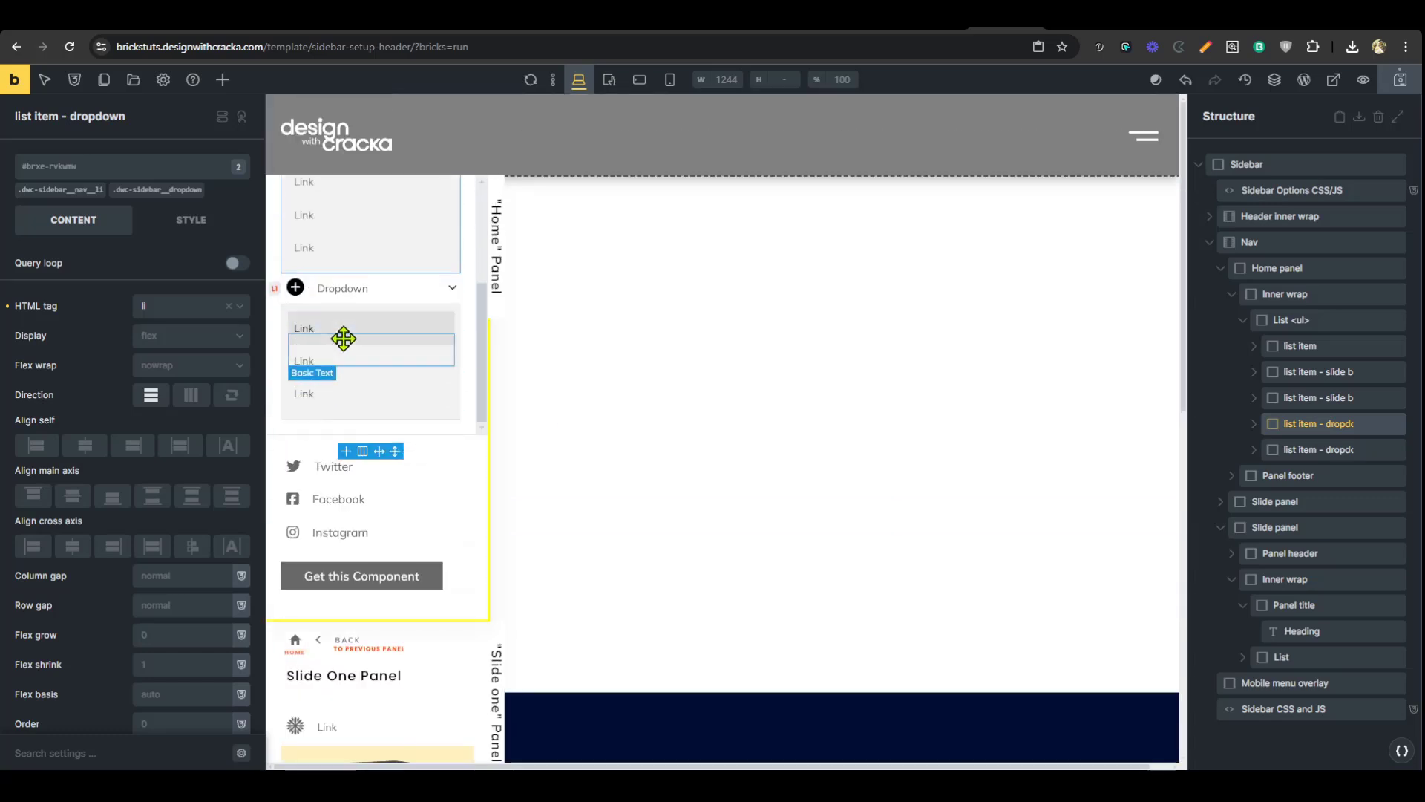
pyautogui.scroll(1, 285, 365)
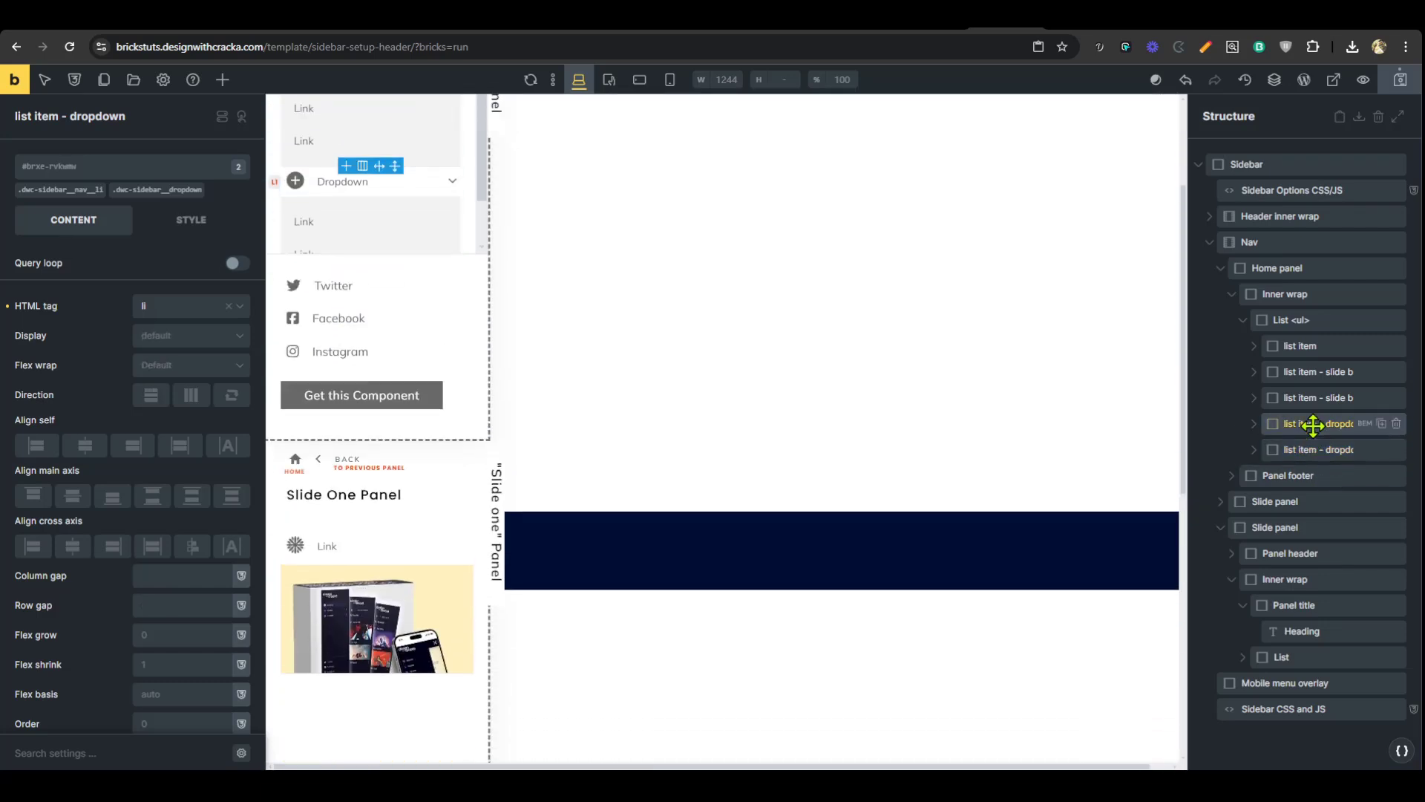
# - Nest the duplicated dropdown list item as the first item of the List inside the original dropdown's content and review it on the canvas
pyautogui.click(1312, 445)
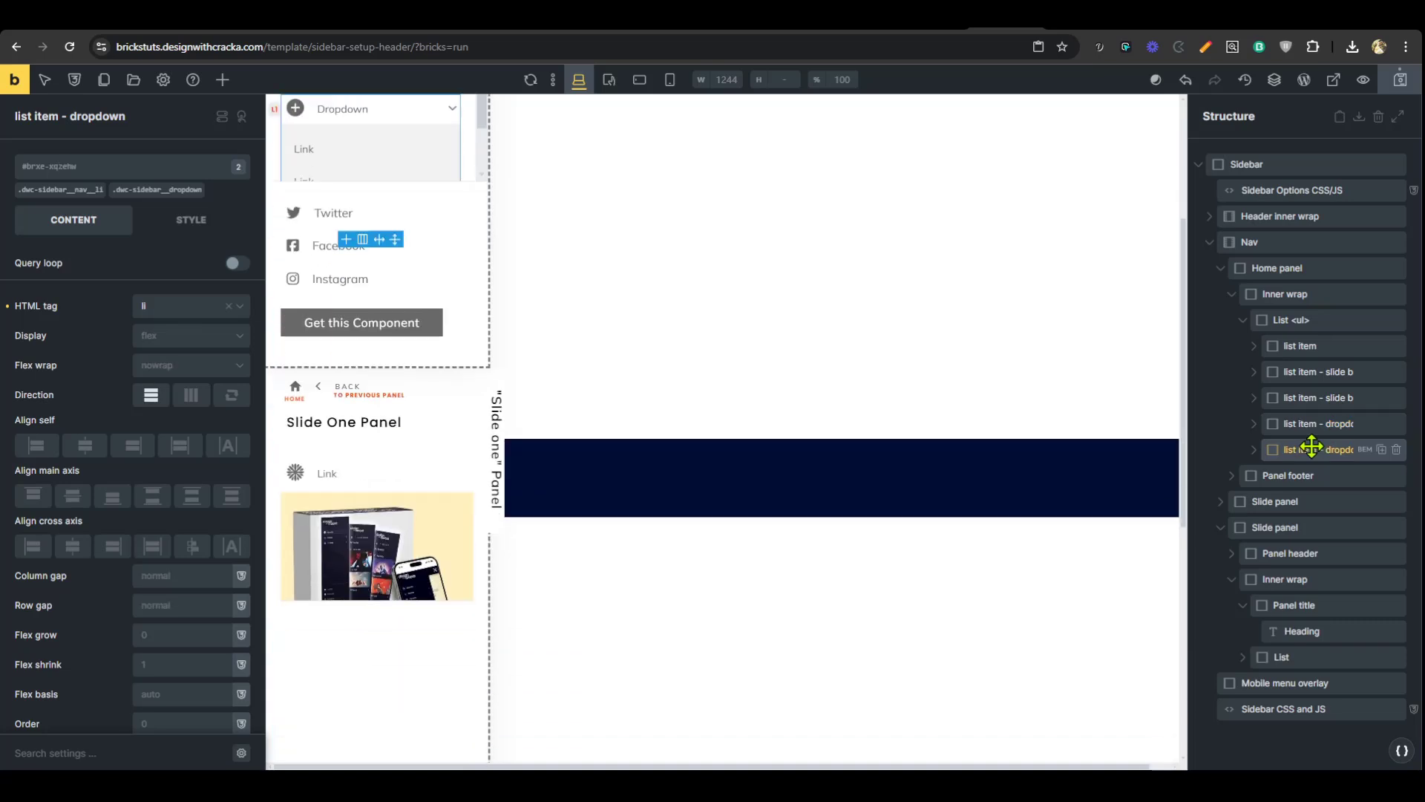
pyautogui.click(1254, 425)
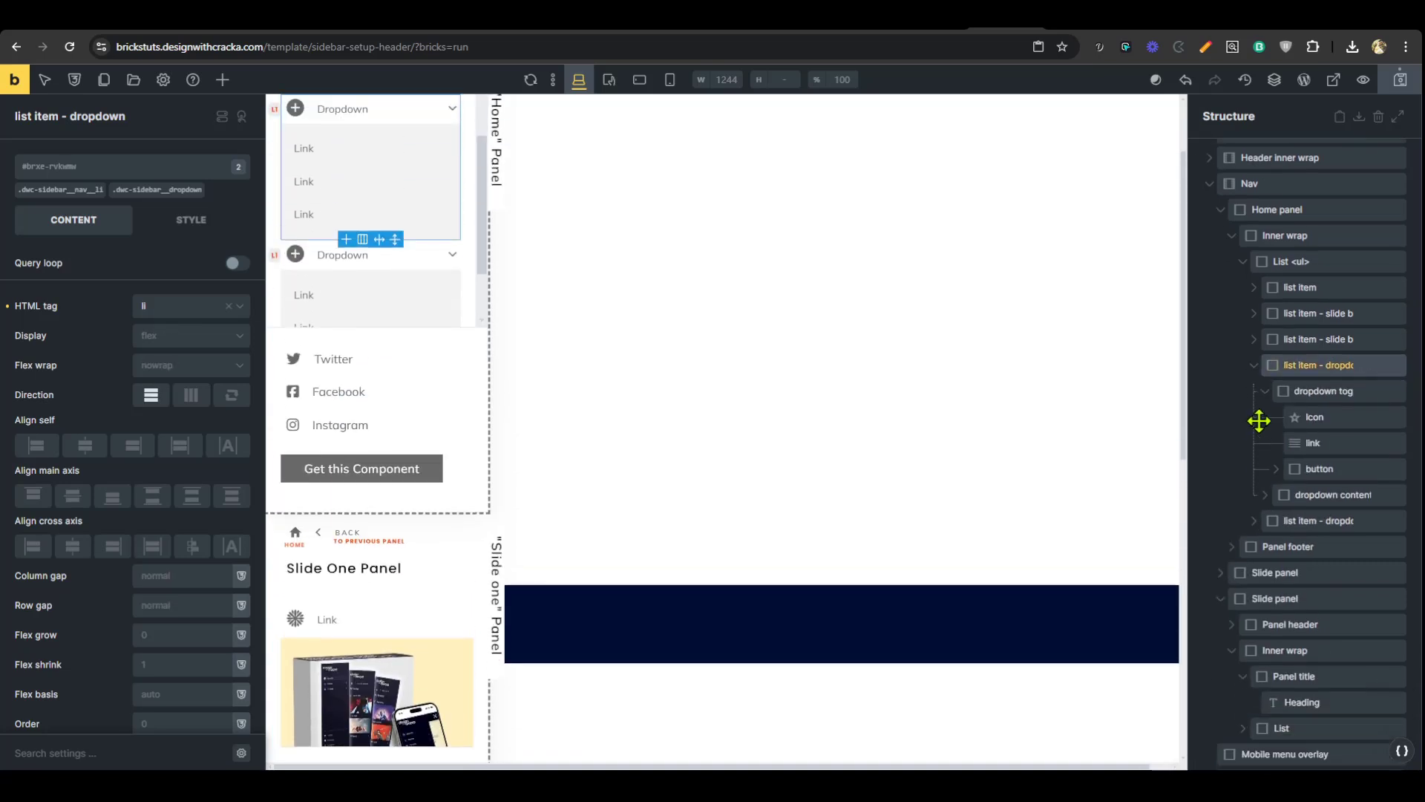
pyautogui.click(1264, 392)
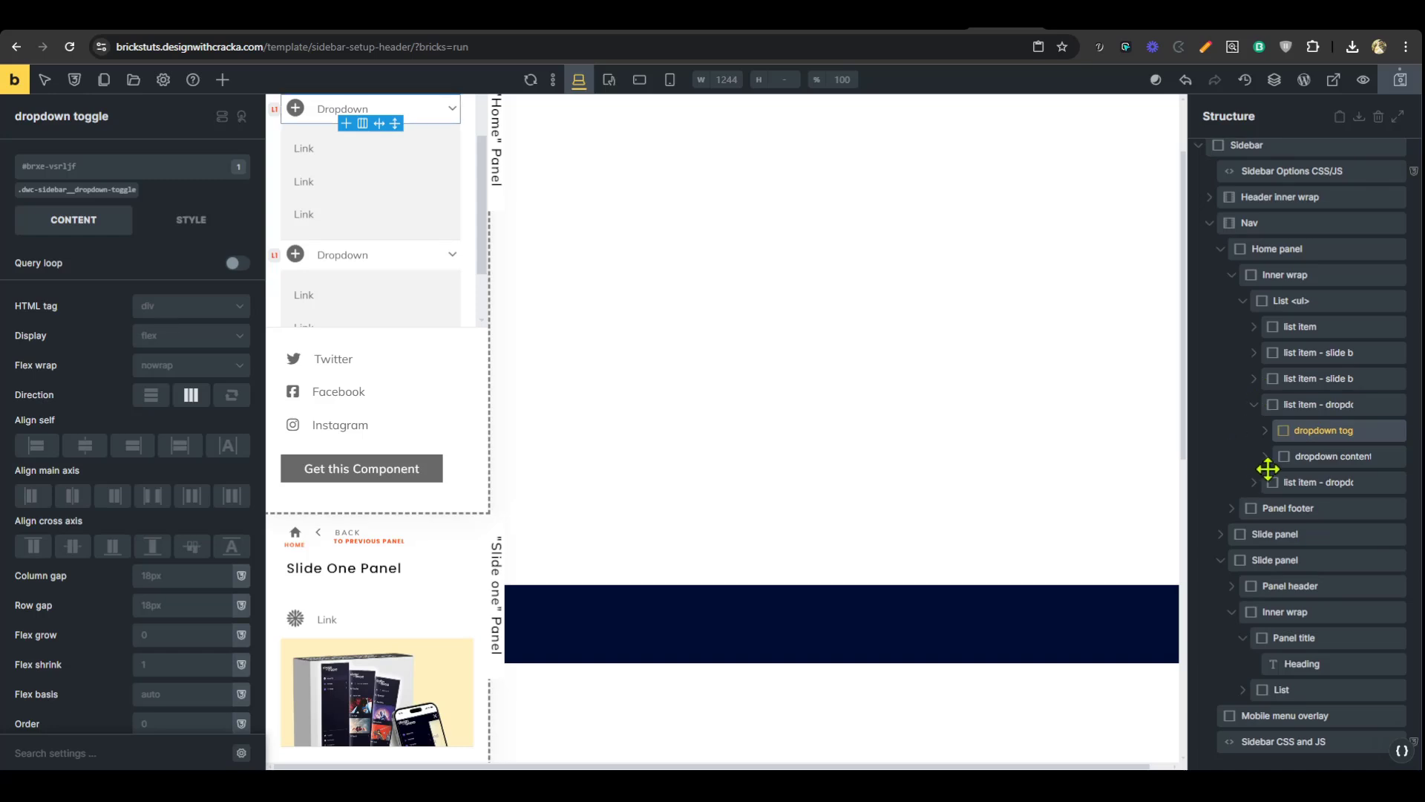
pyautogui.click(1325, 455)
pyautogui.click(1265, 455)
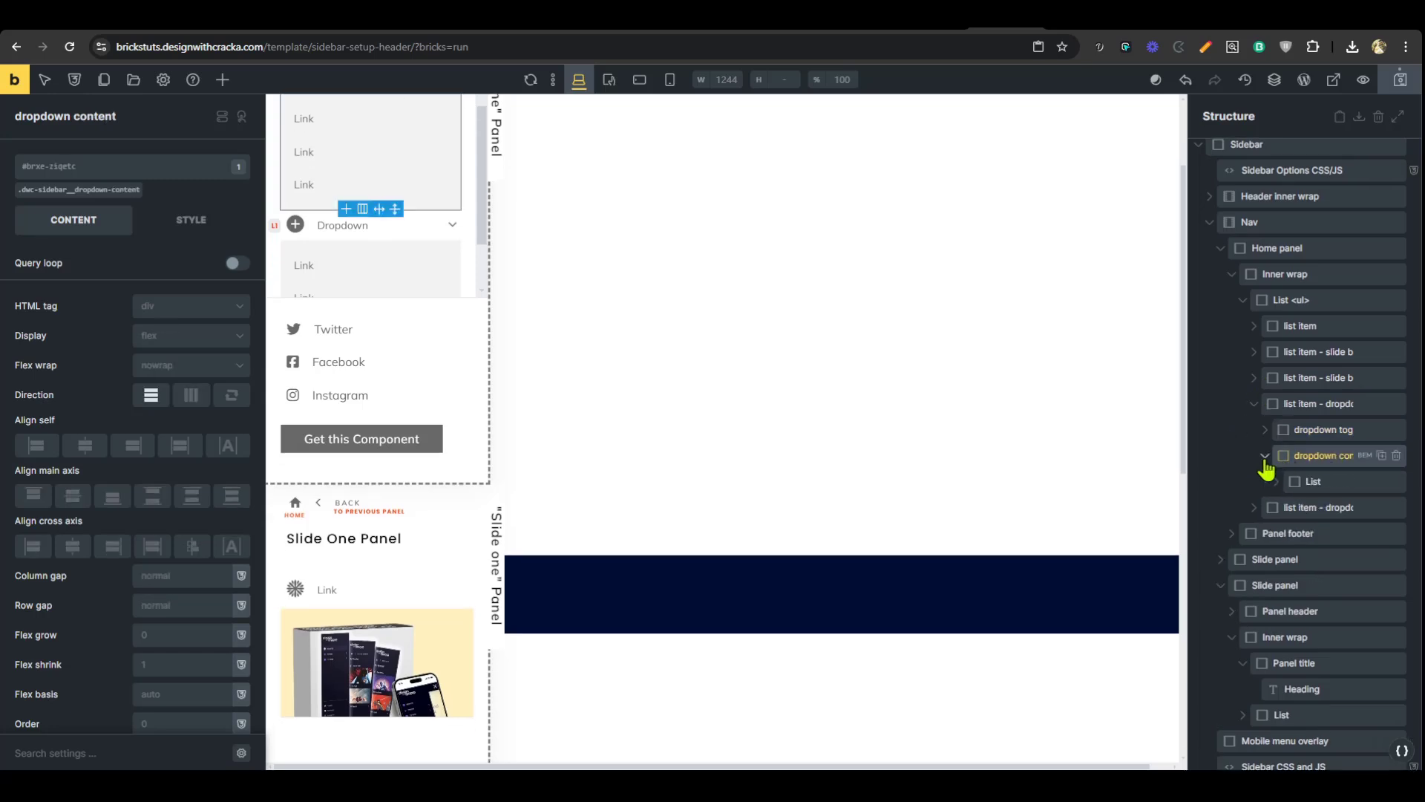
pyautogui.click(1328, 483)
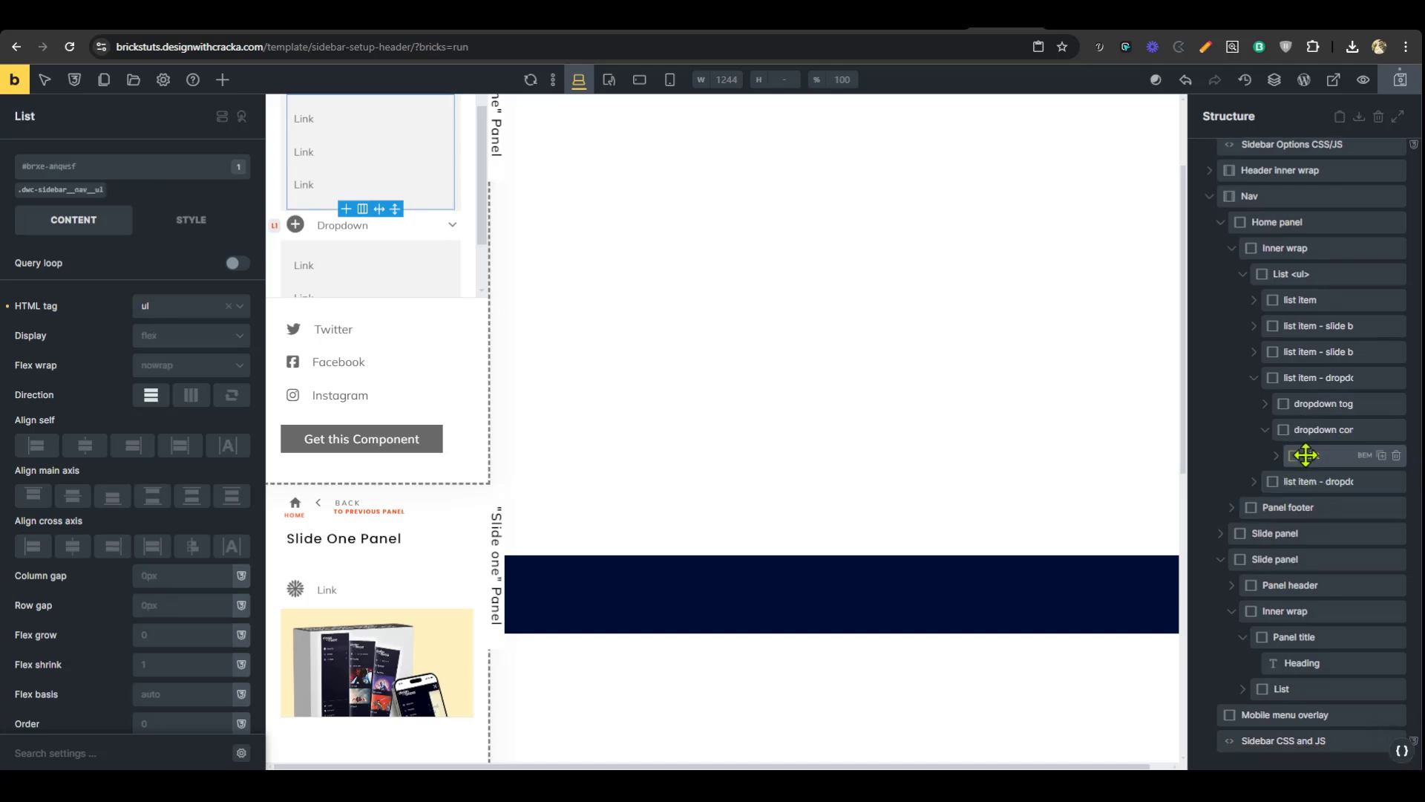
pyautogui.click(1276, 457)
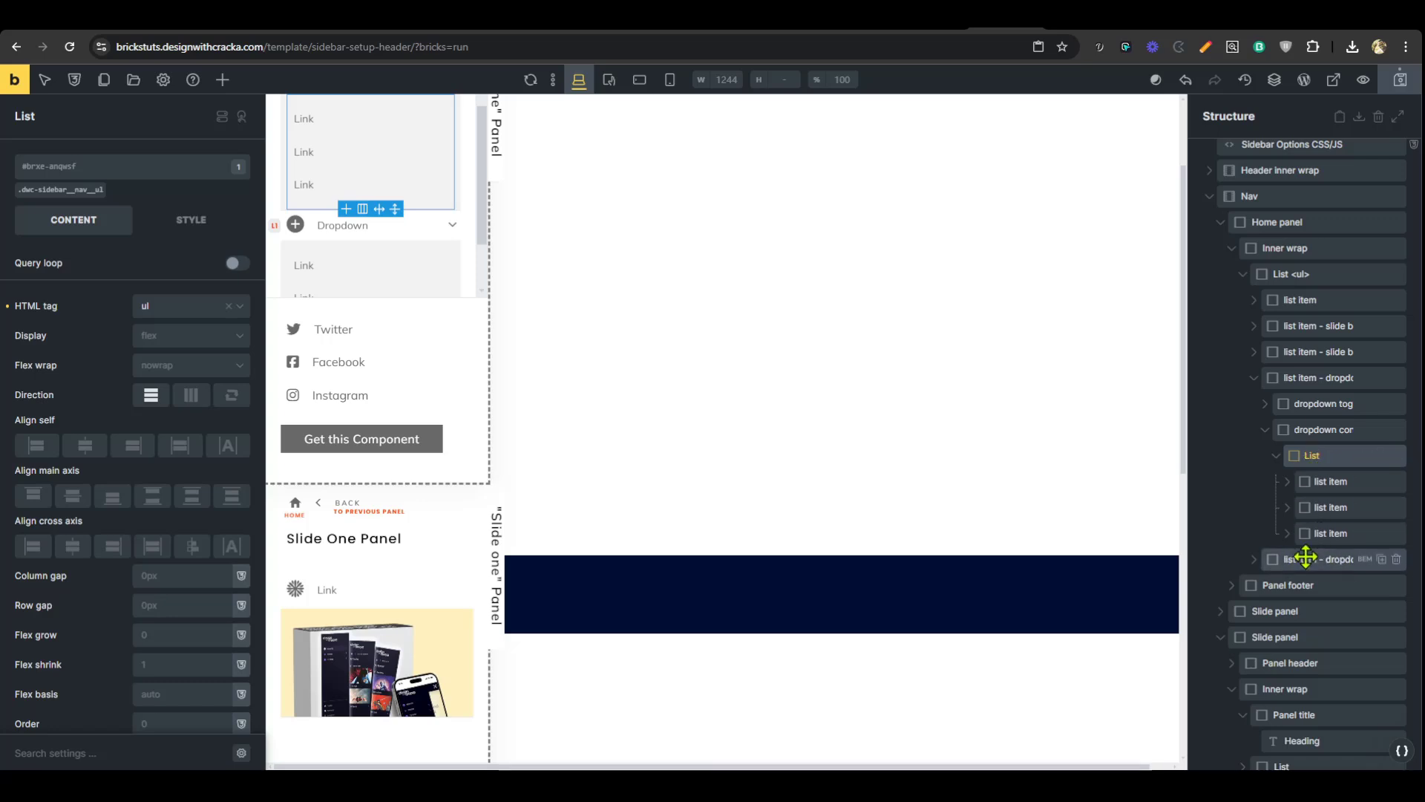
pyautogui.moveTo(1276, 559); pyautogui.dragTo(1331, 477)
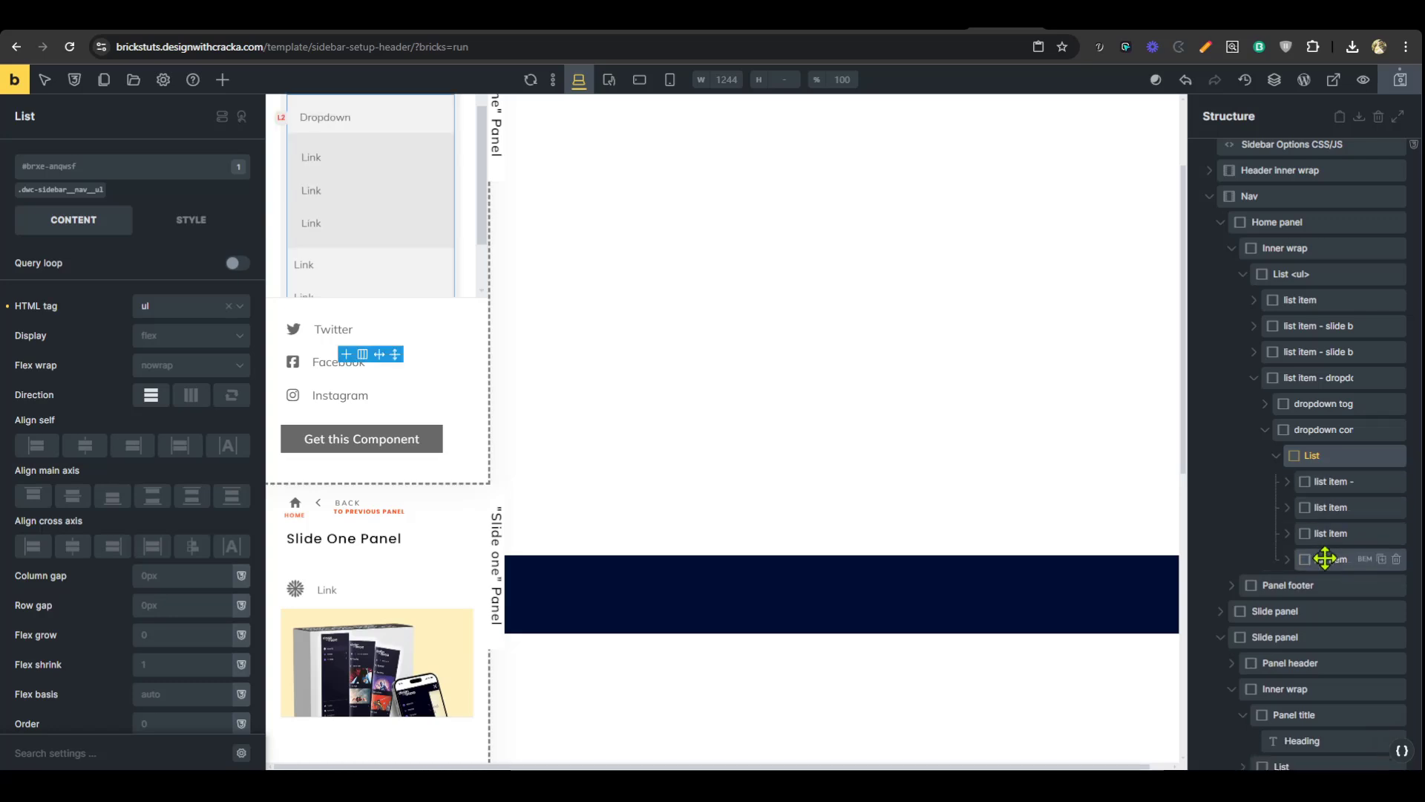
pyautogui.click(1326, 482)
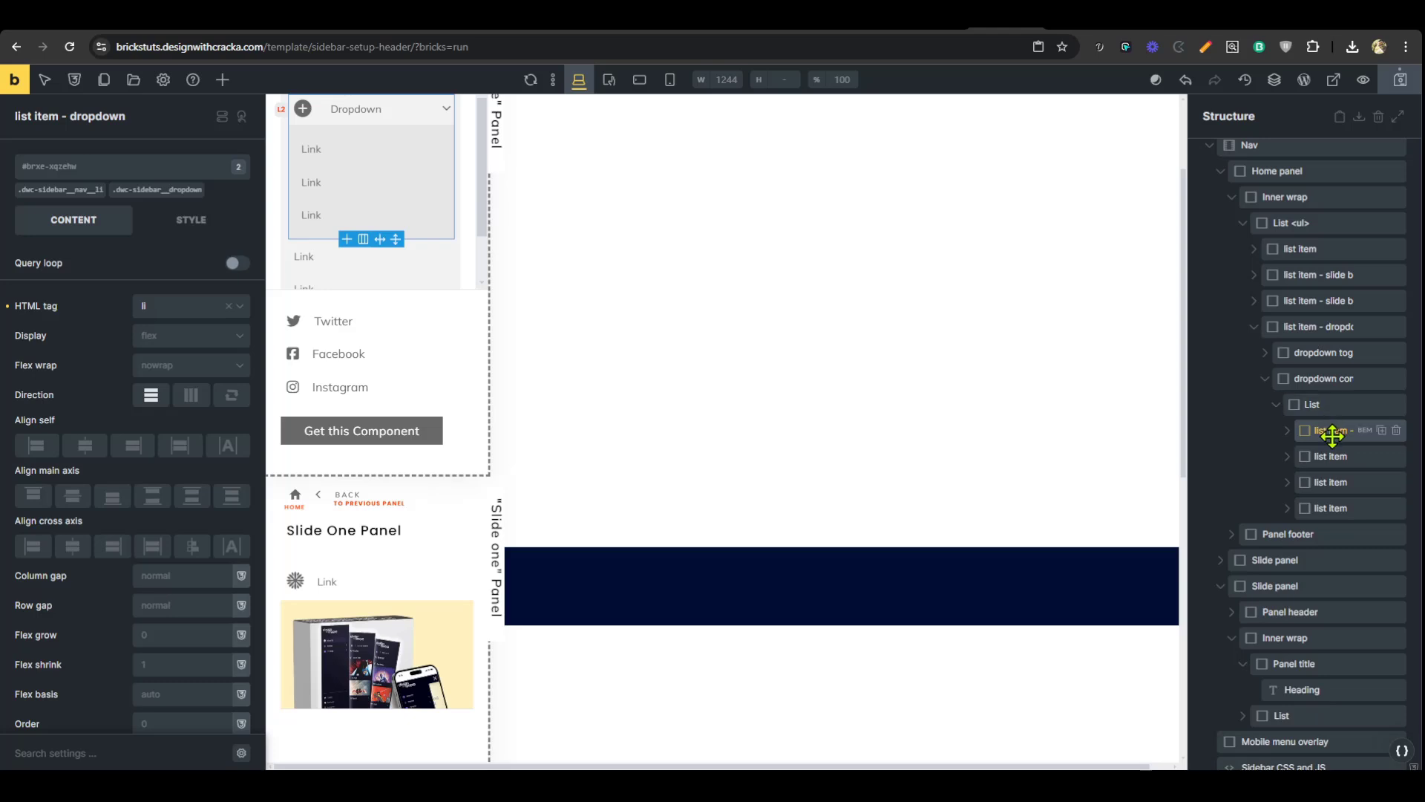
pyautogui.scroll(2, 391, 598)
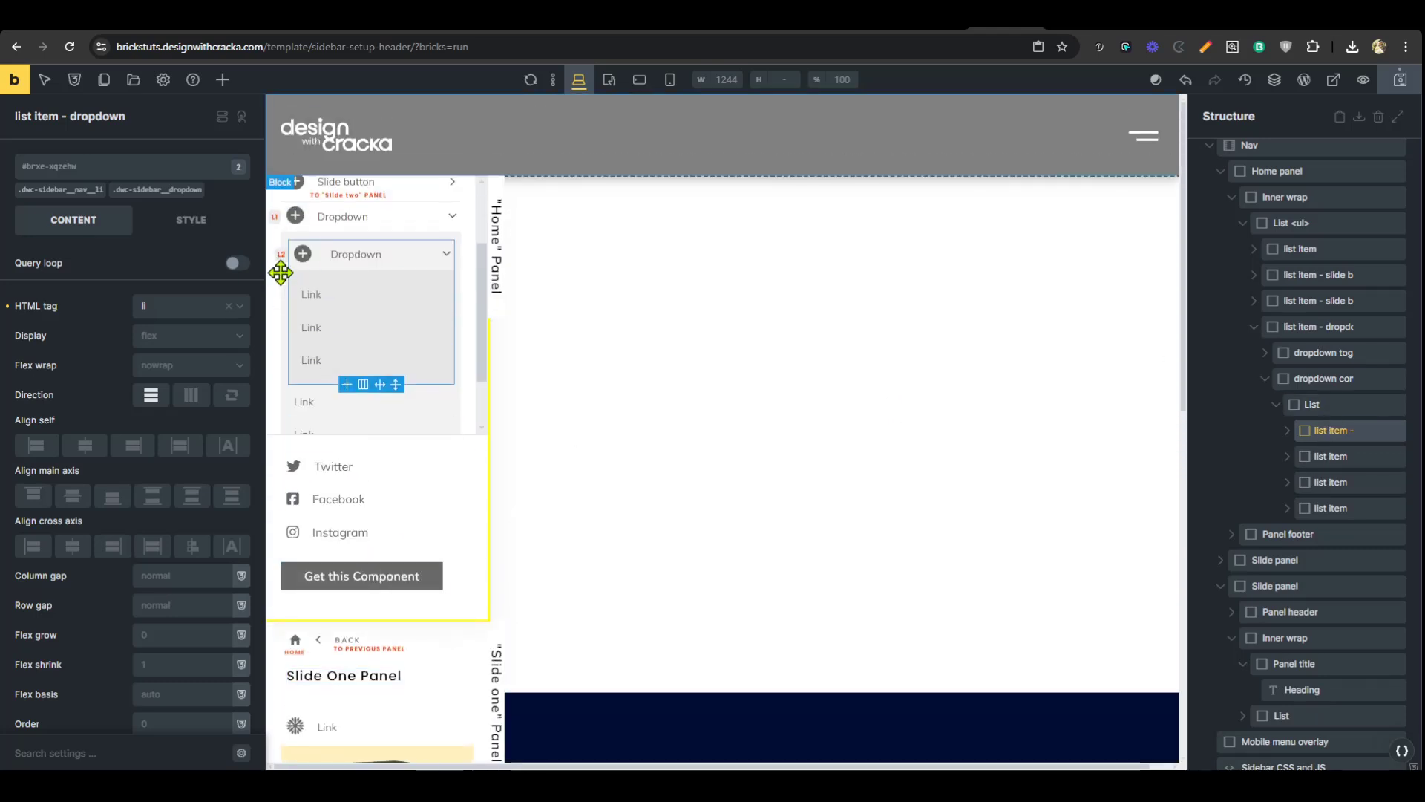
# - Save the template and test expanding the nested second-level dropdown in the front-end preview
pyautogui.scroll(-1, 360, 327)
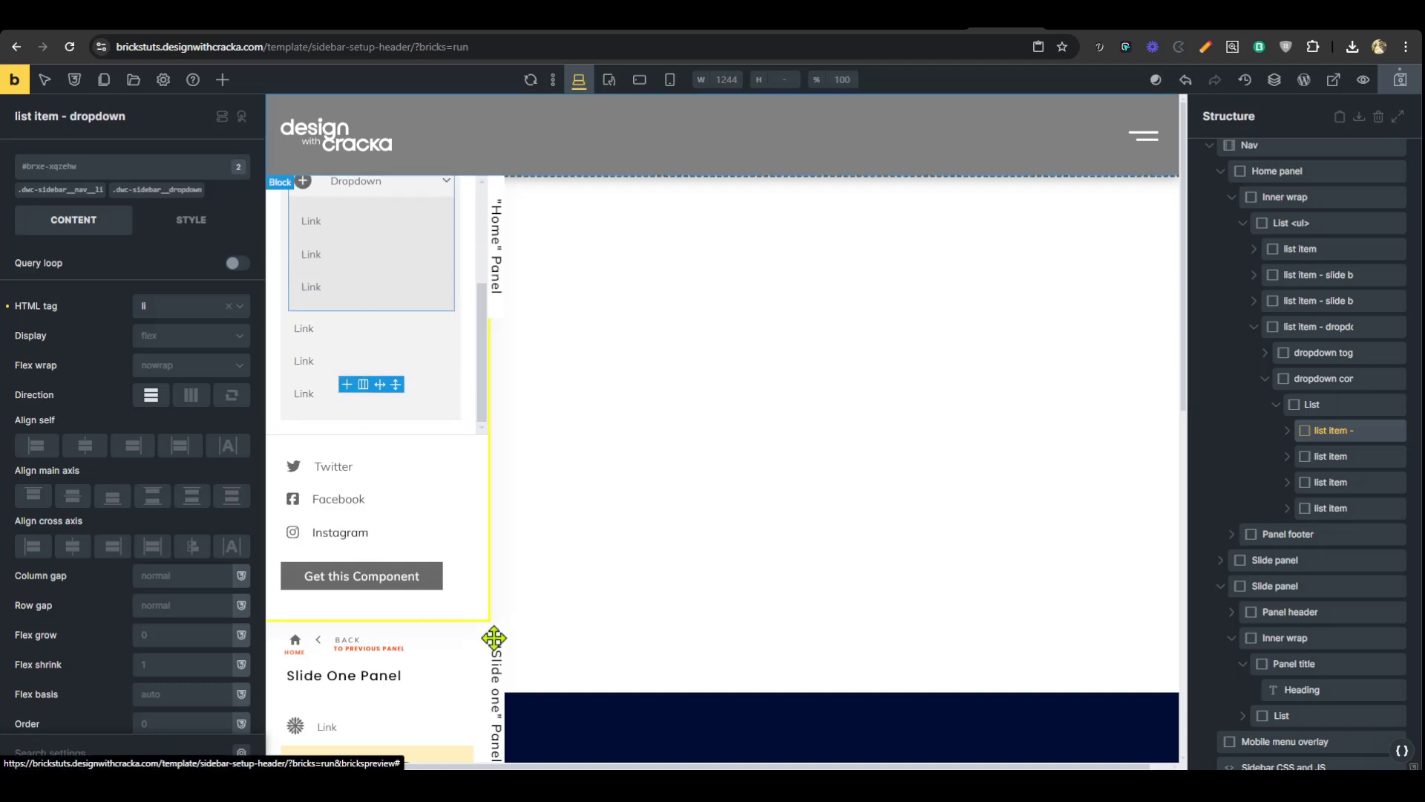
pyautogui.click(1403, 75)
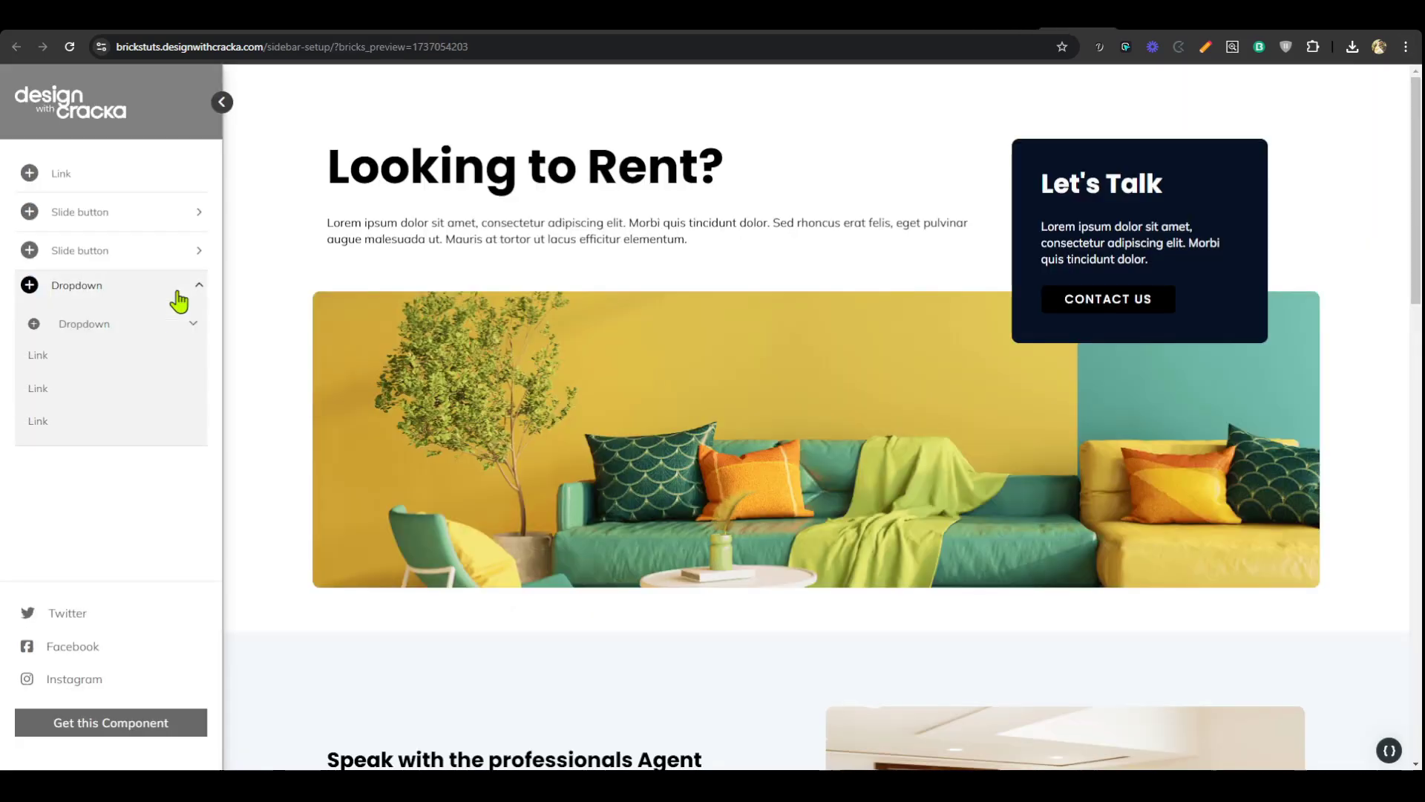
pyautogui.click(166, 330)
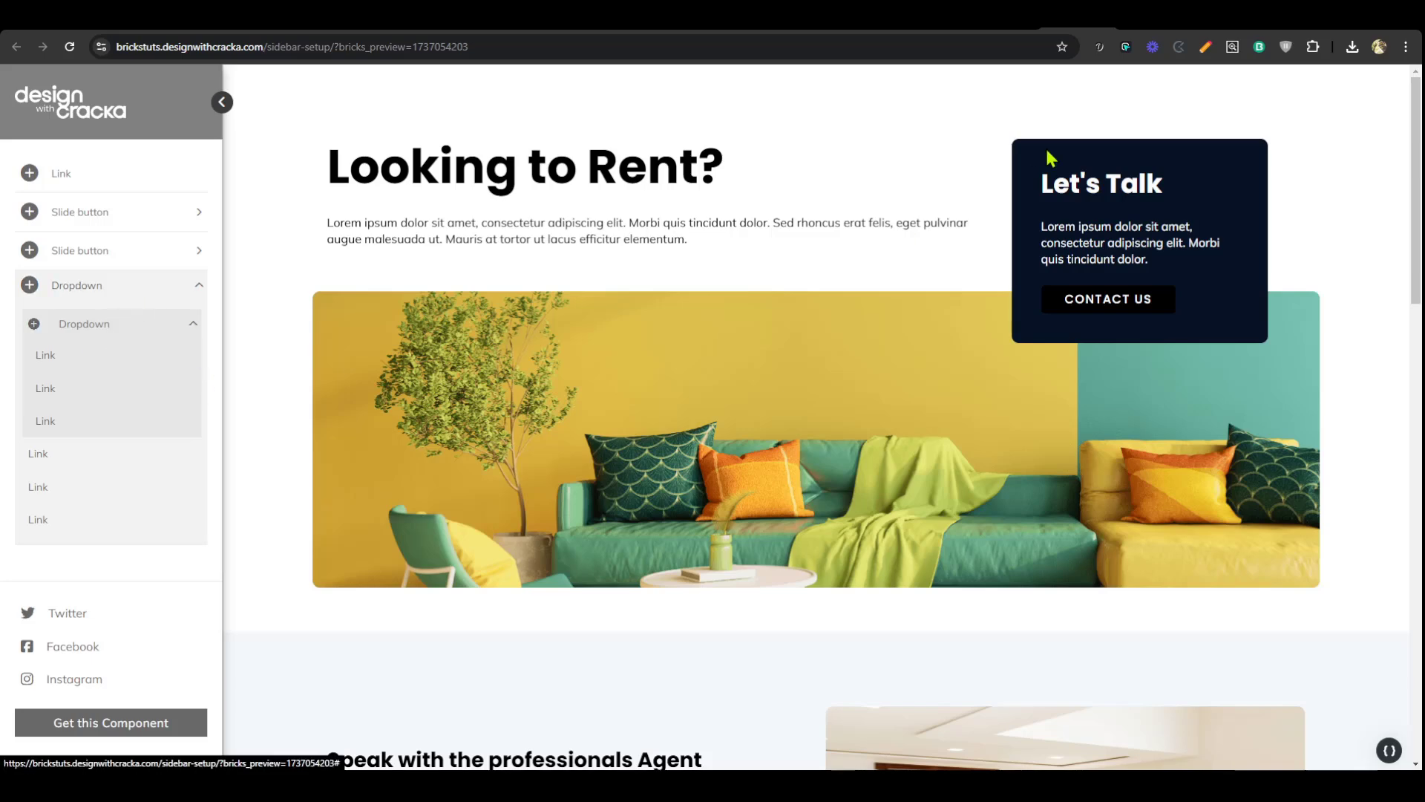
# - In the CSS of Sidebar Options CSS/JS, set --lvl-2-toggle-color-active to red and save the template
pyautogui.click(1006, 31)
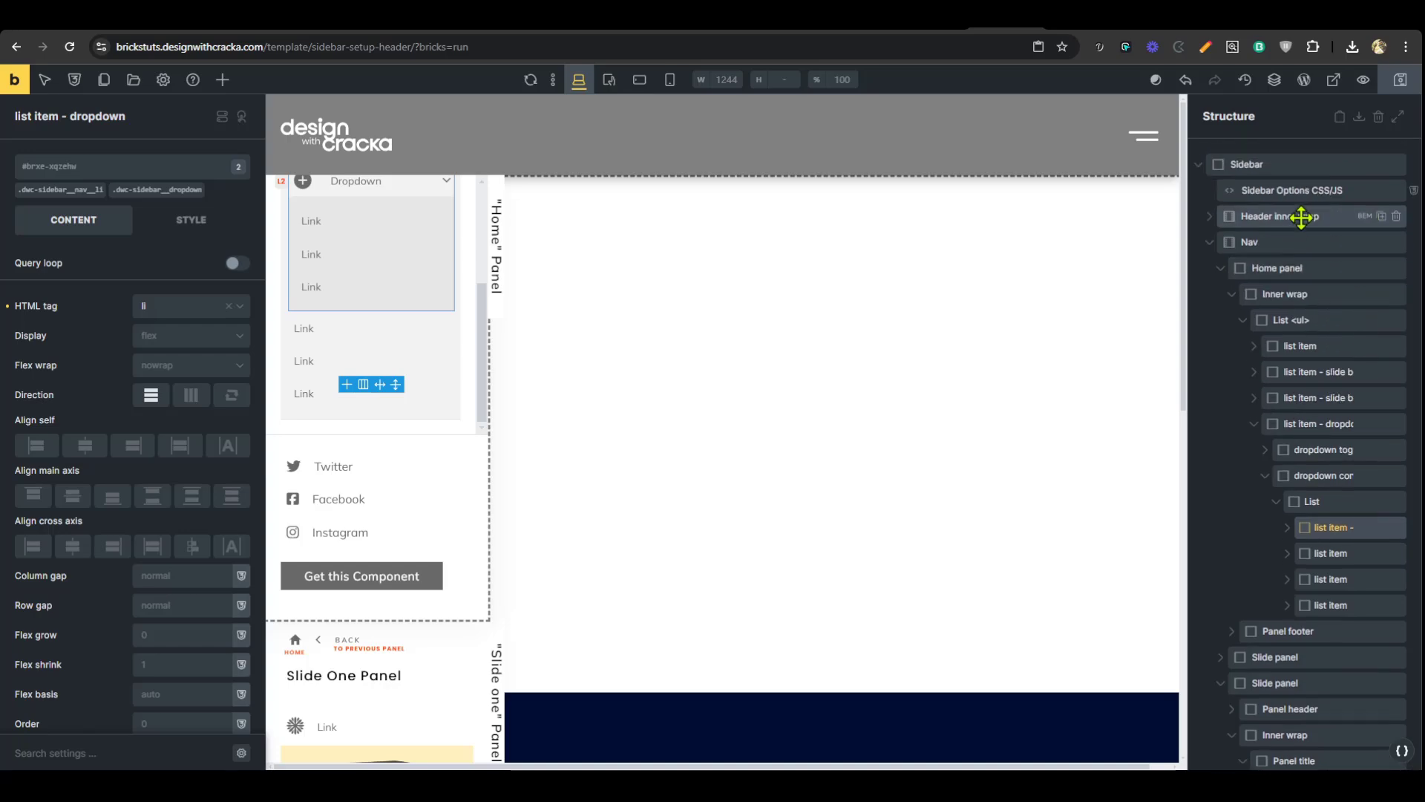
pyautogui.click(1262, 191)
pyautogui.scroll(-20, 257, 545)
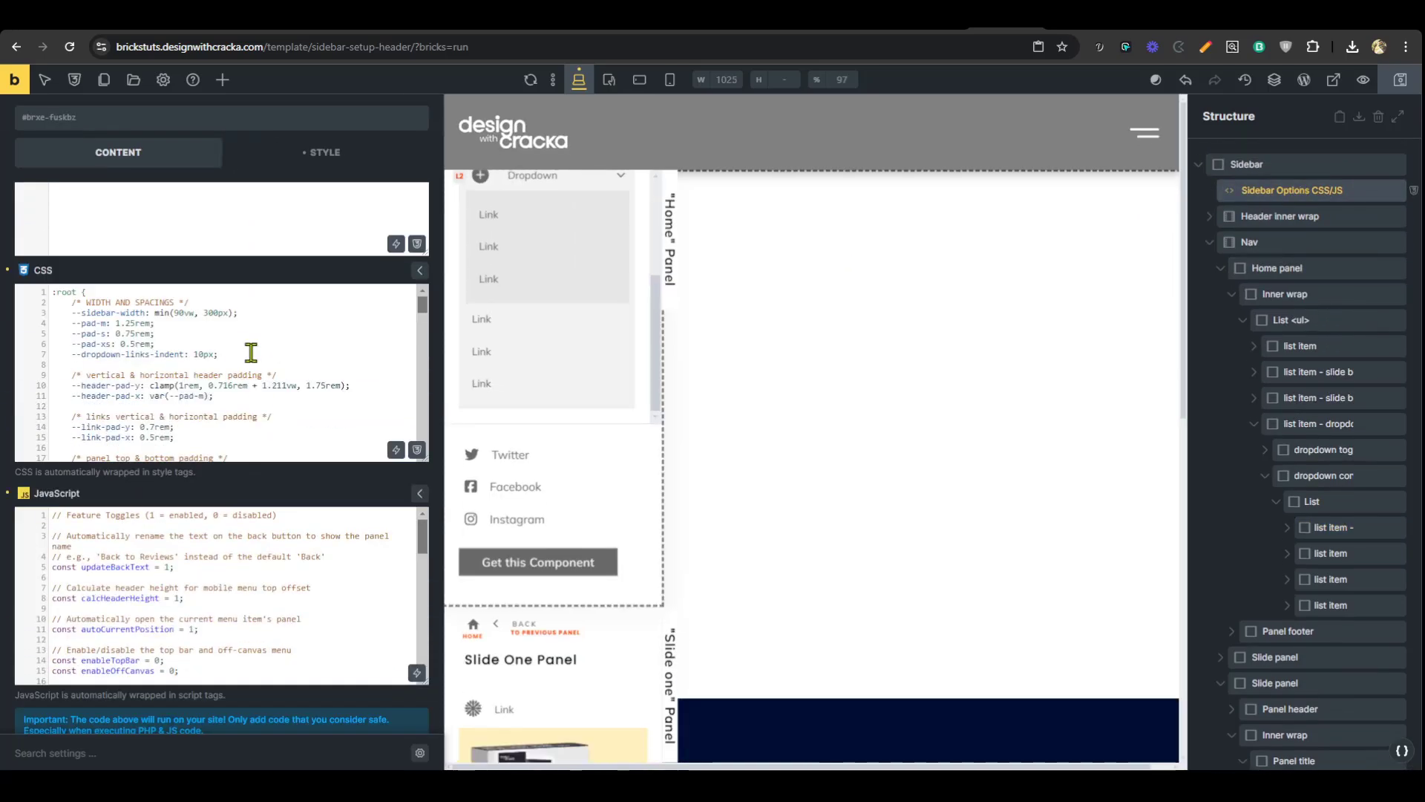
pyautogui.scroll(8, 268, 346)
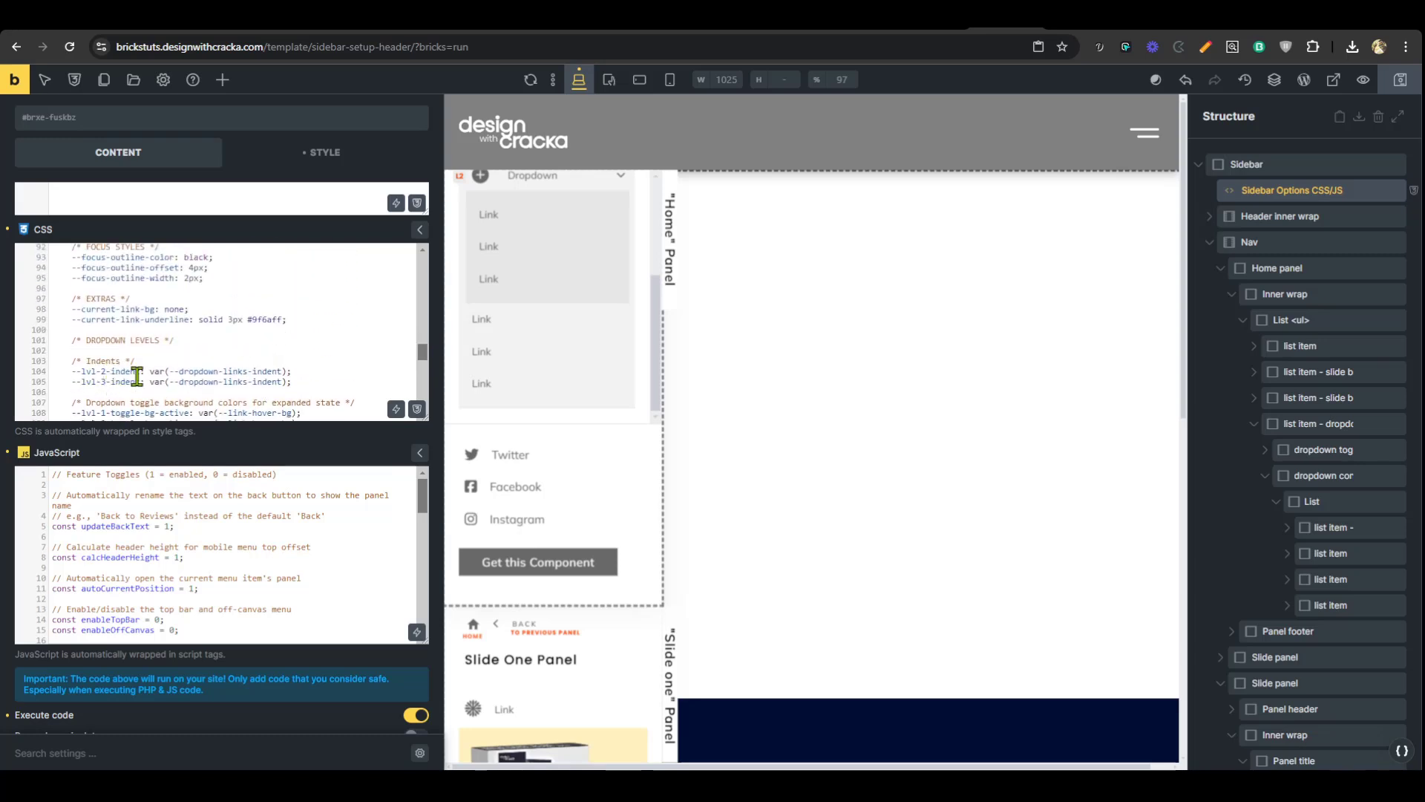
pyautogui.scroll(-2, 148, 364)
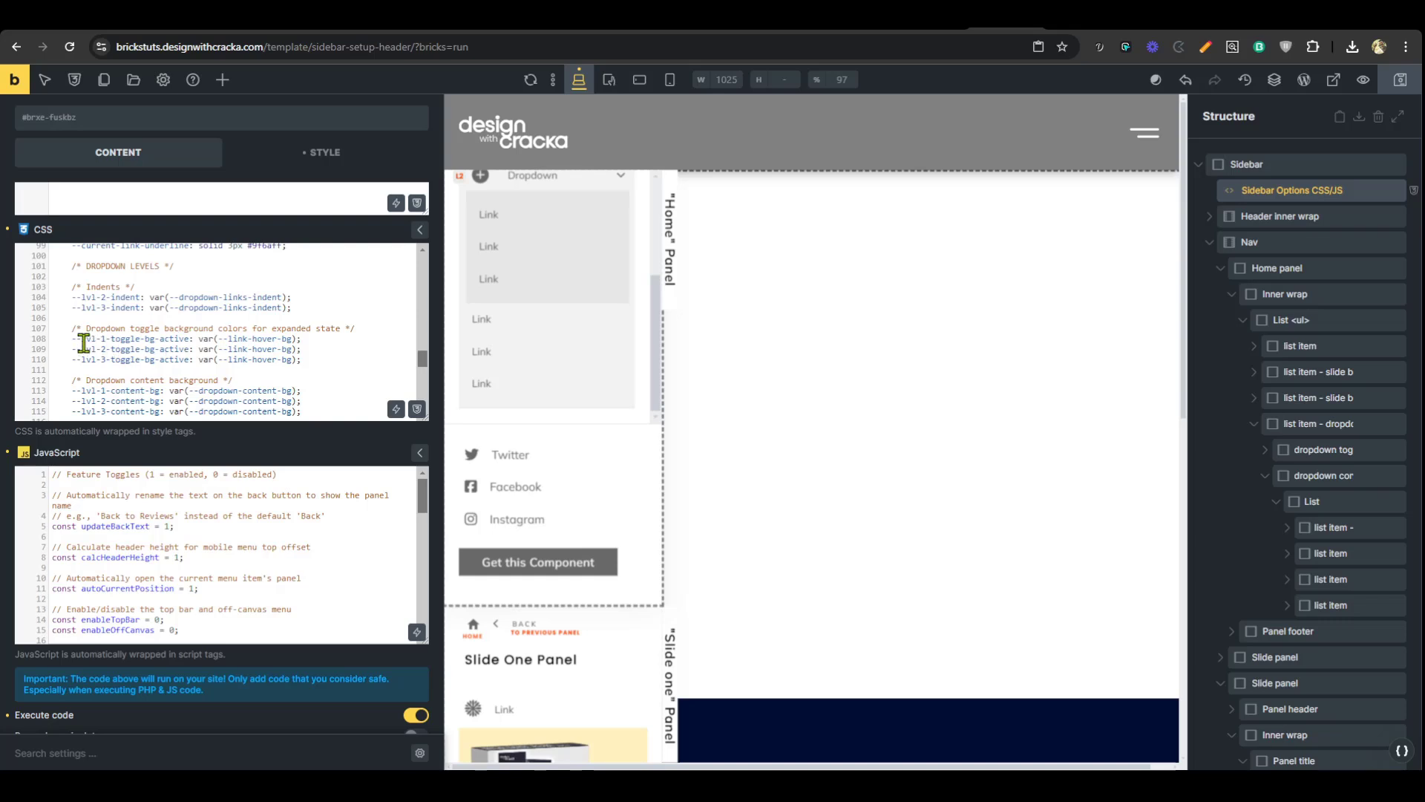
pyautogui.scroll(-2, 183, 369)
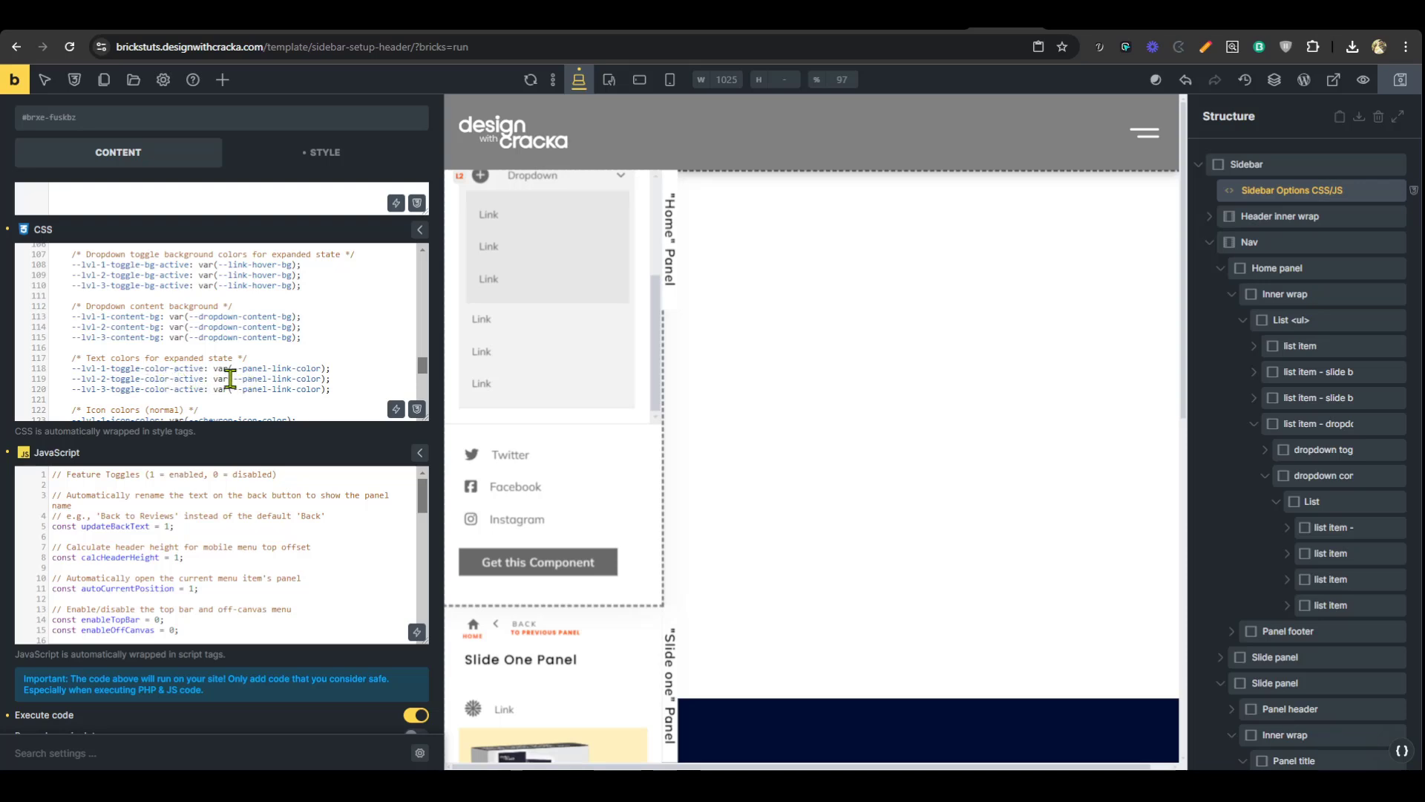
pyautogui.moveTo(214, 379); pyautogui.dragTo(321, 379)
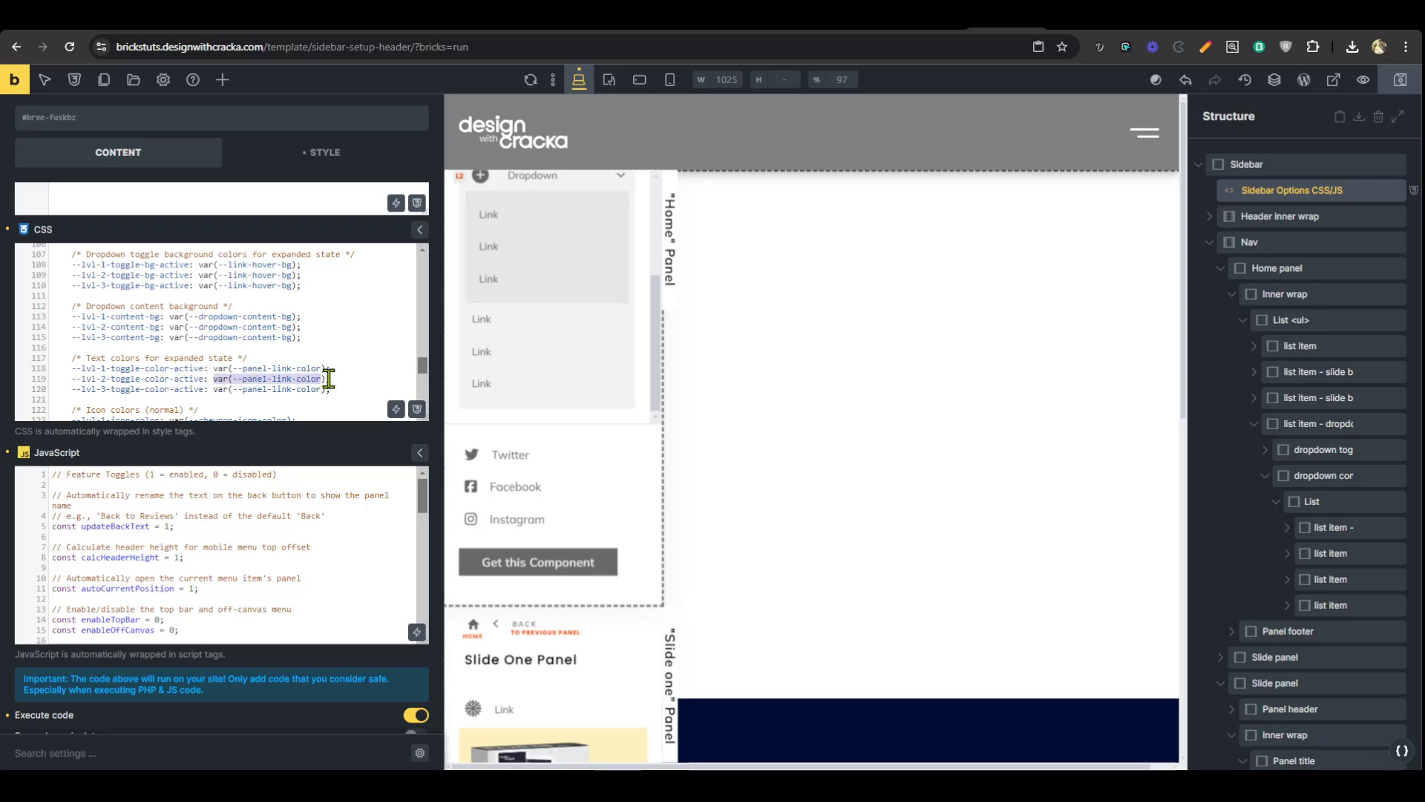
pyautogui.write('red')
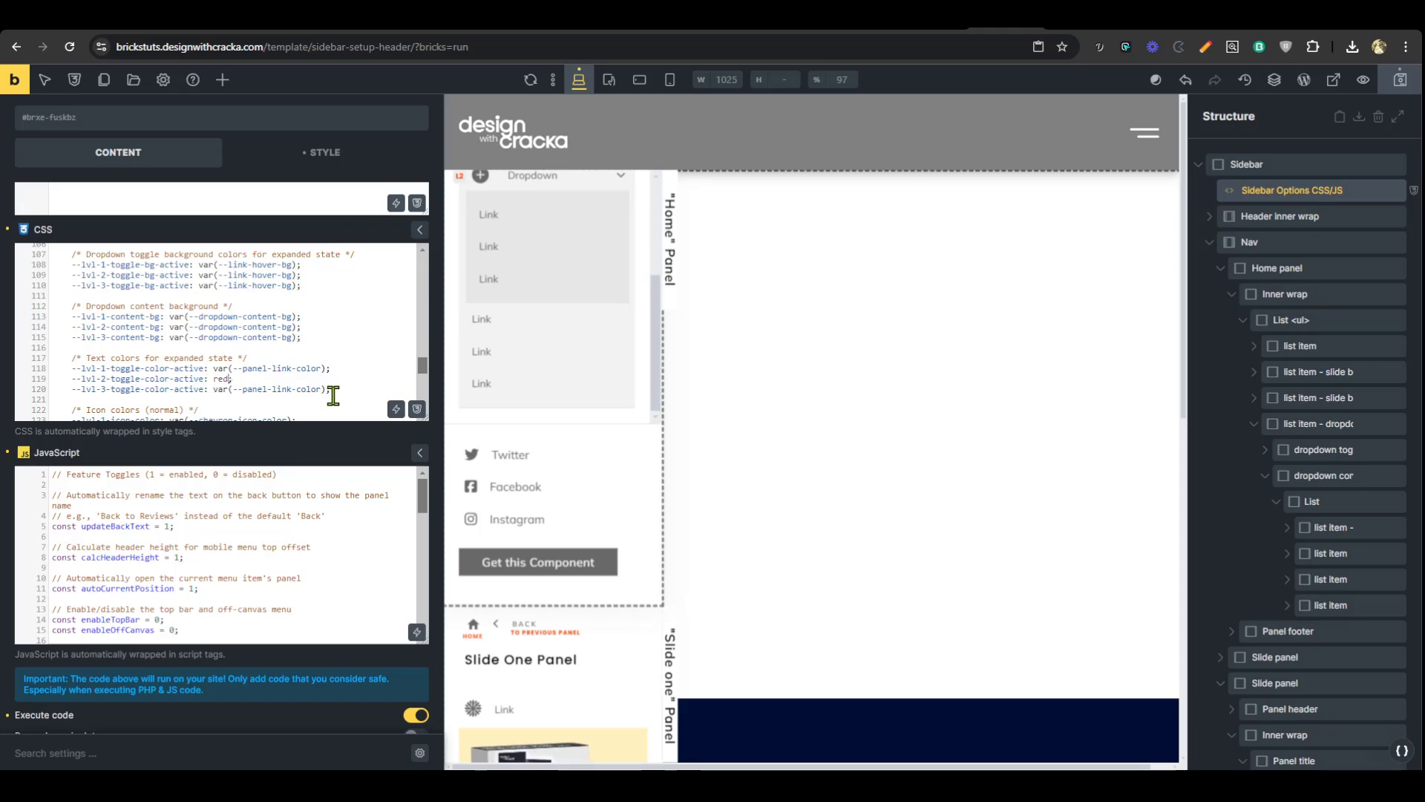
pyautogui.click(1404, 84)
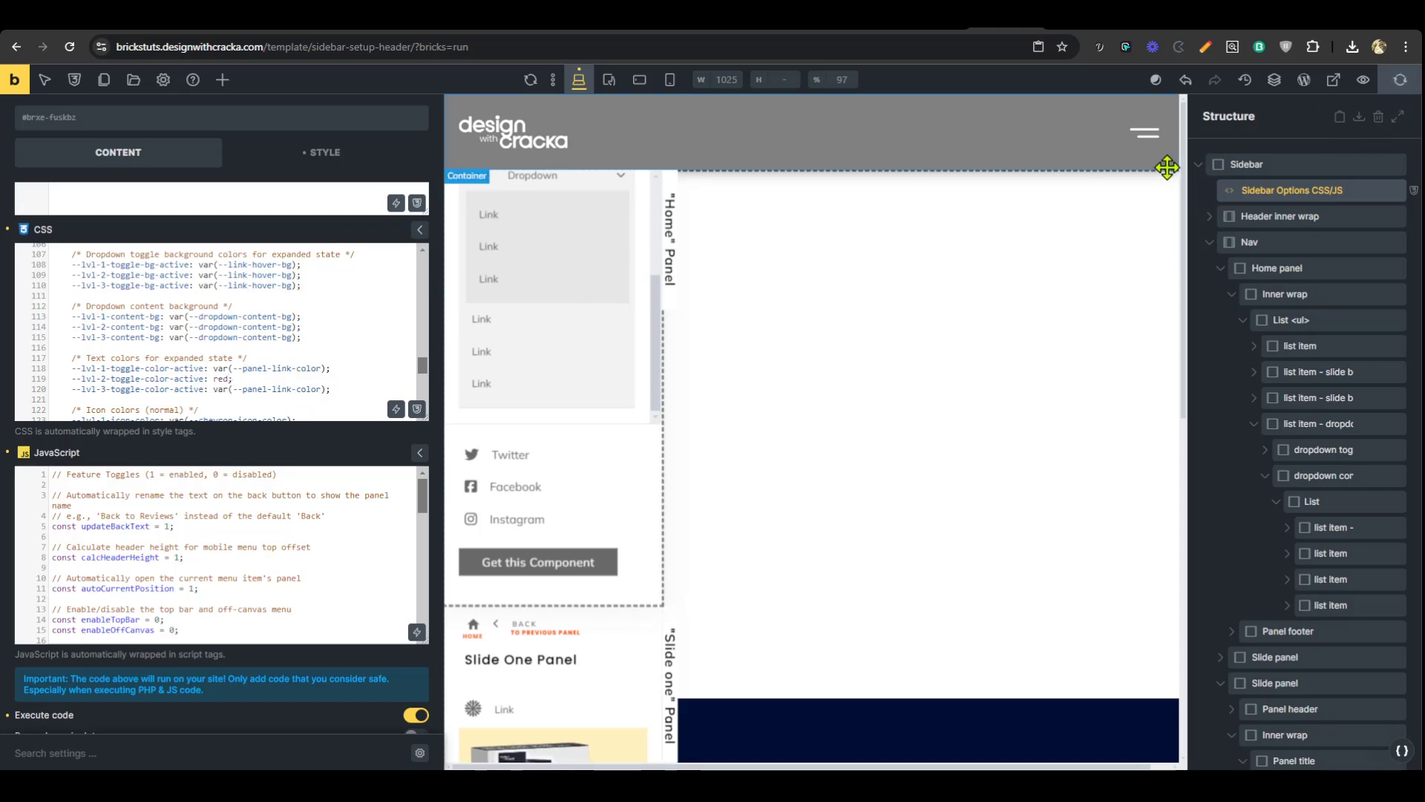
# - Reload the front-end preview and expand the first- and second-level dropdowns to check the expanded text color
pyautogui.click(1068, 28)
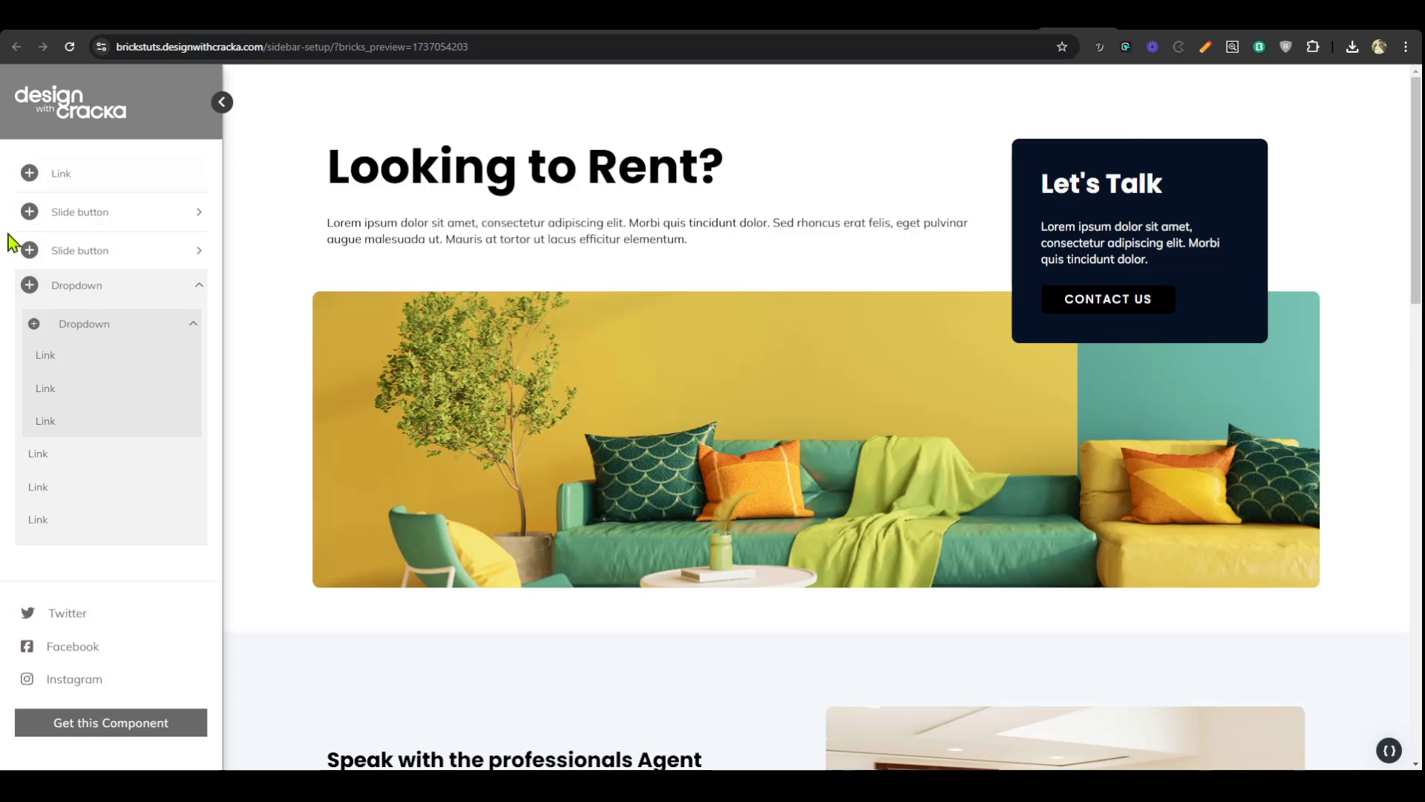
pyautogui.click(123, 340)
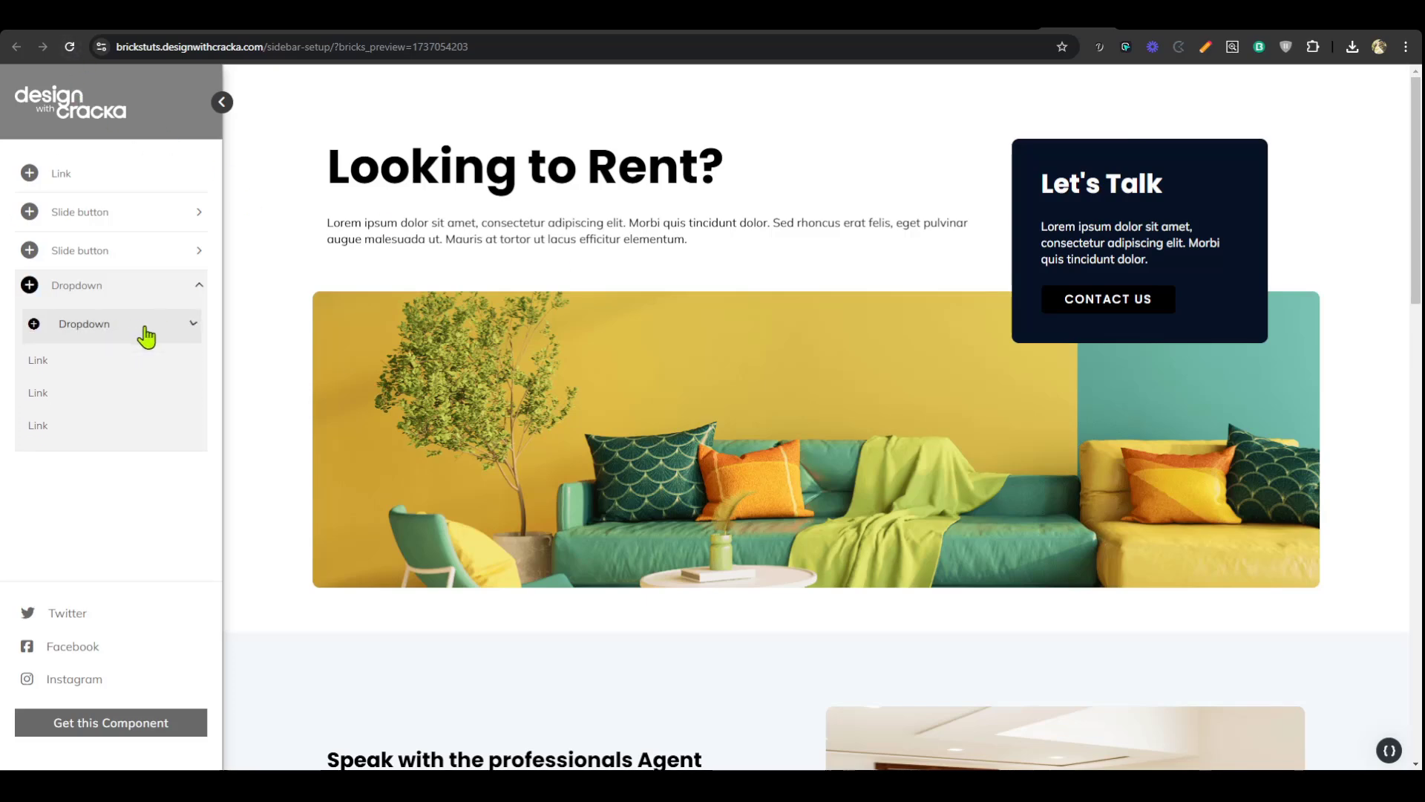
pyautogui.click(145, 330)
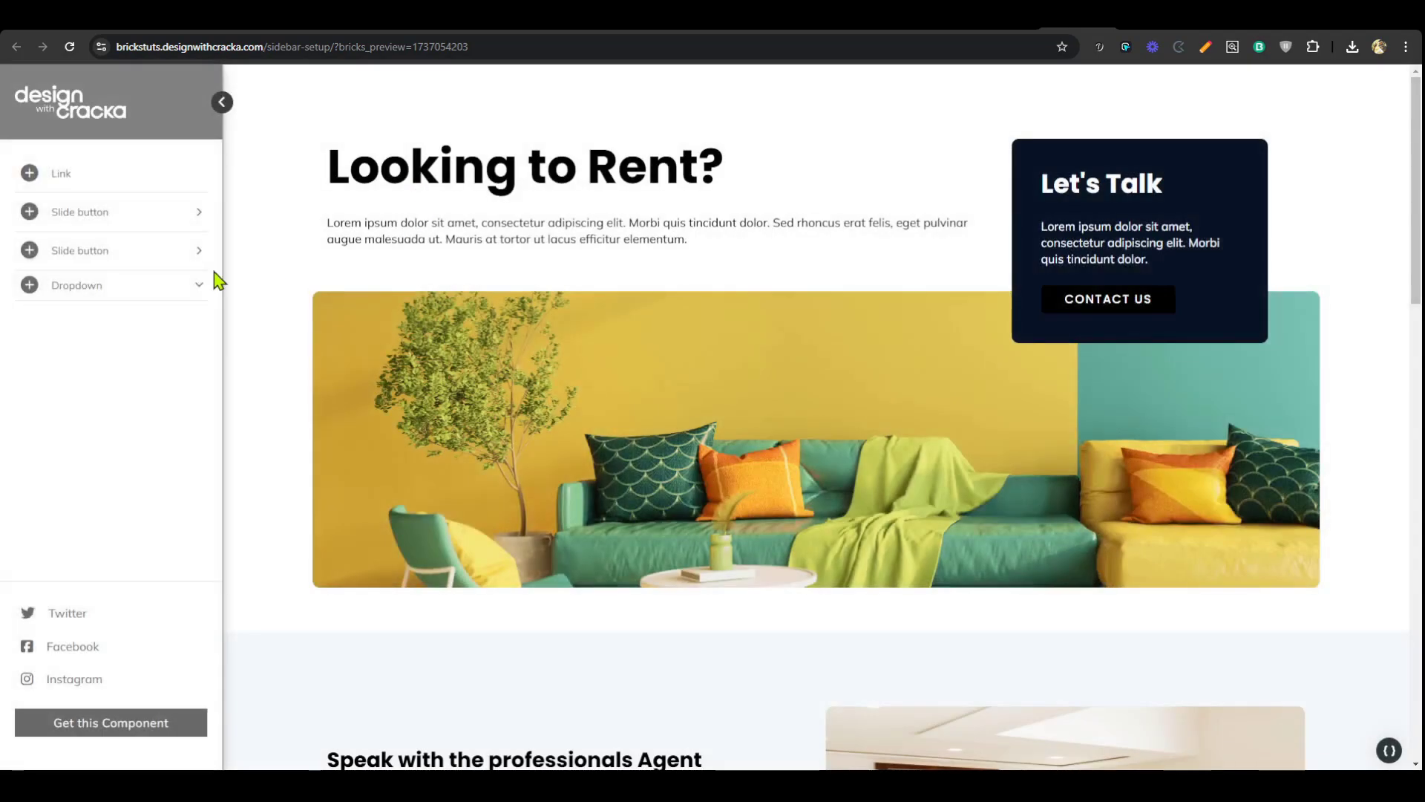
pyautogui.click(153, 290)
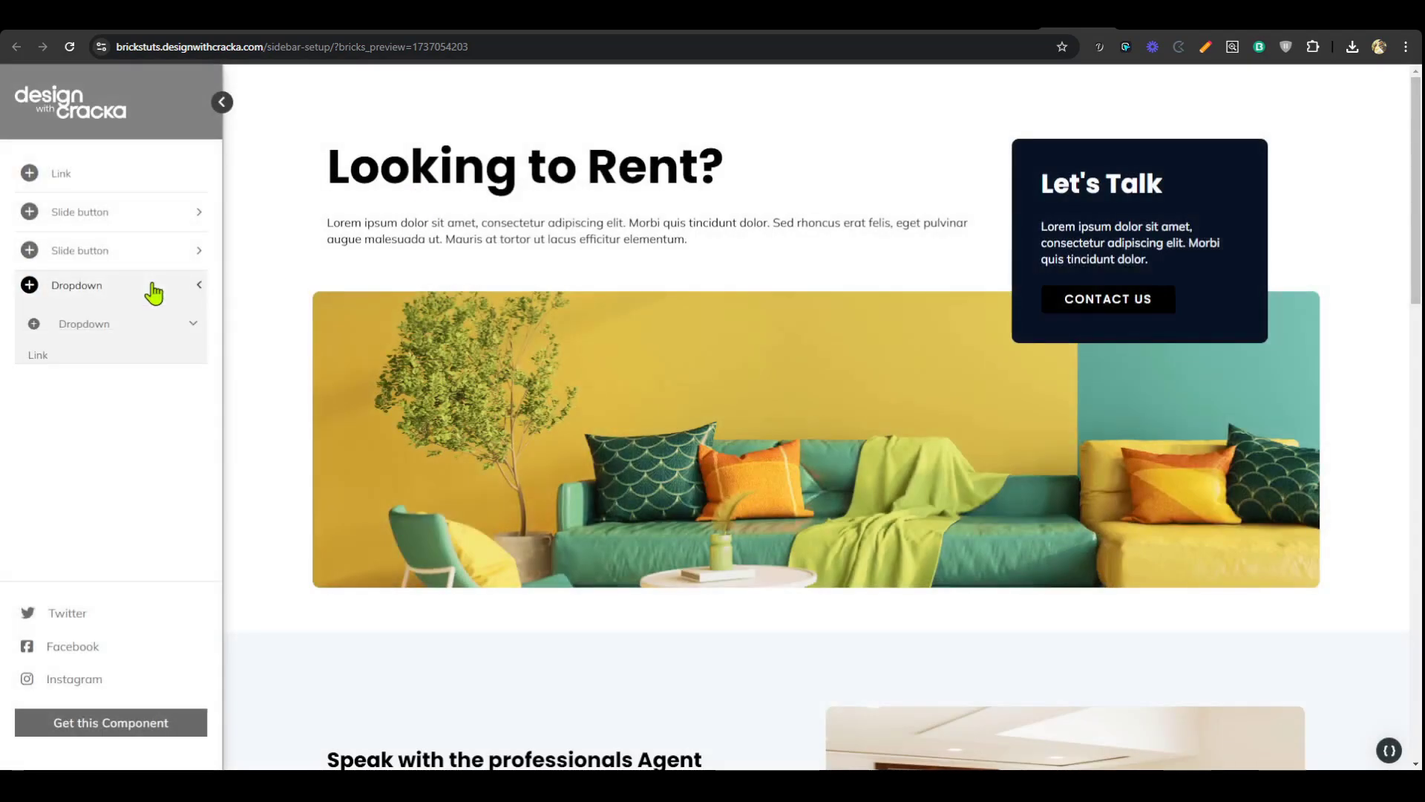
pyautogui.click(105, 327)
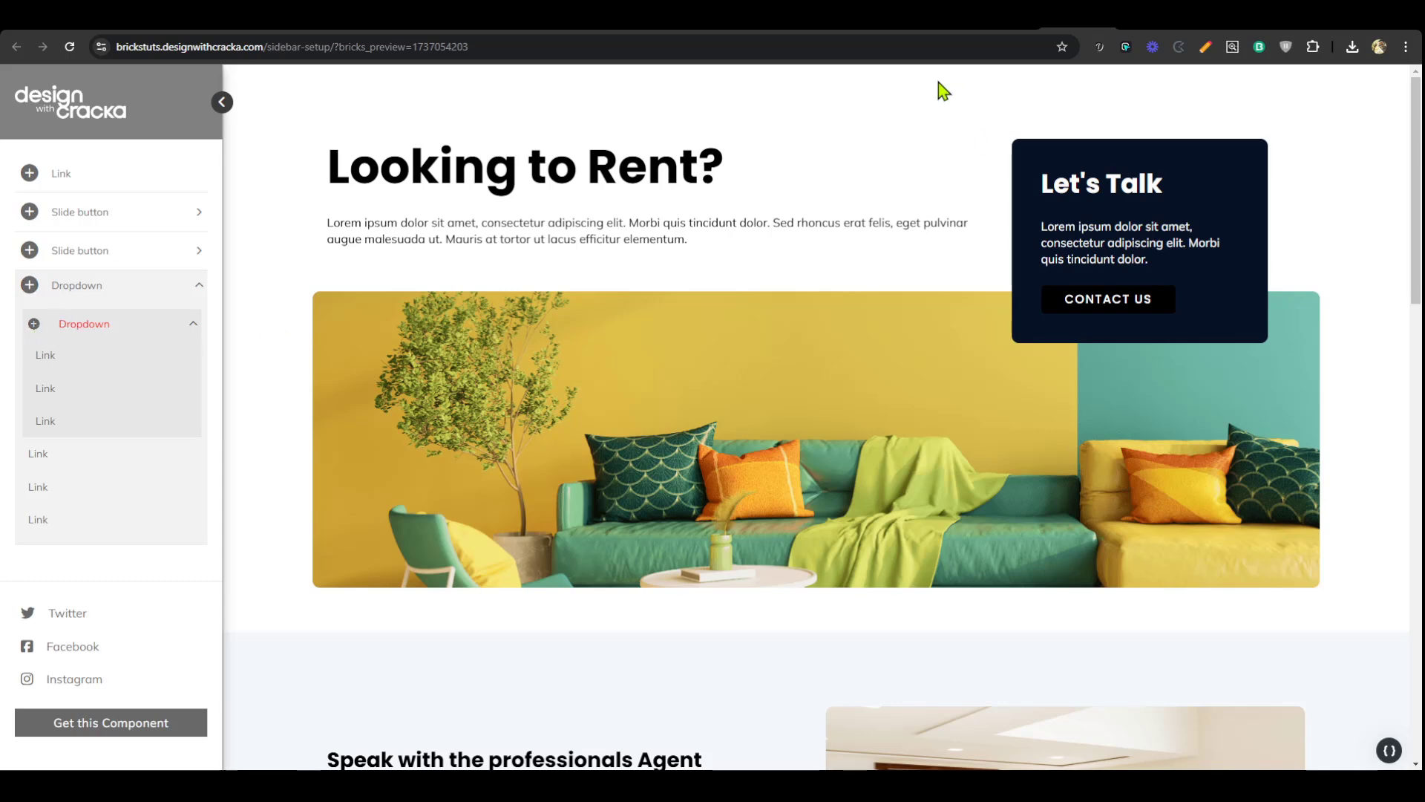
# - Set --lvl-2-icon-size to 2.2rem in the Sidebar Options CSS and save the template
pyautogui.click(1009, 30)
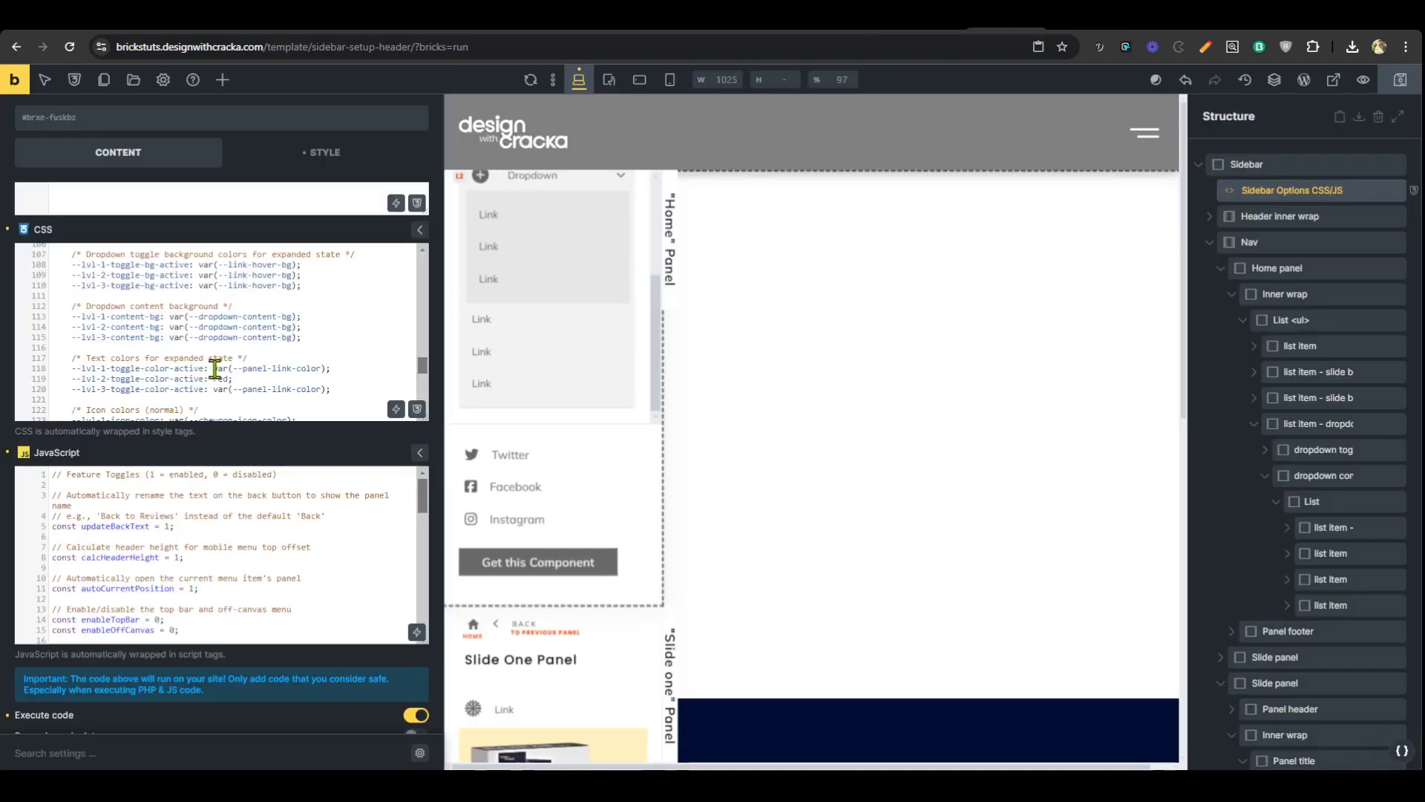
pyautogui.scroll(-2, 222, 372)
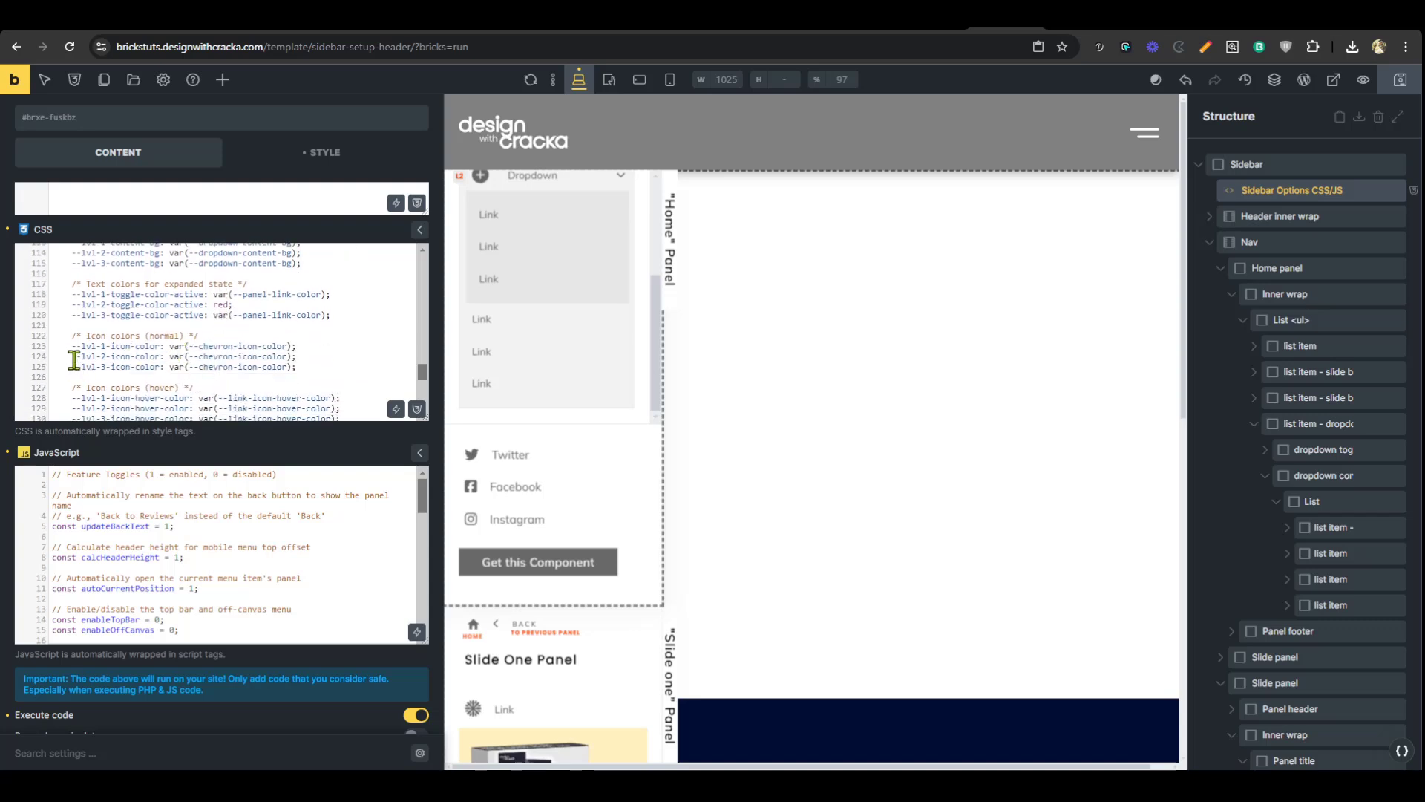
pyautogui.scroll(-2, 282, 357)
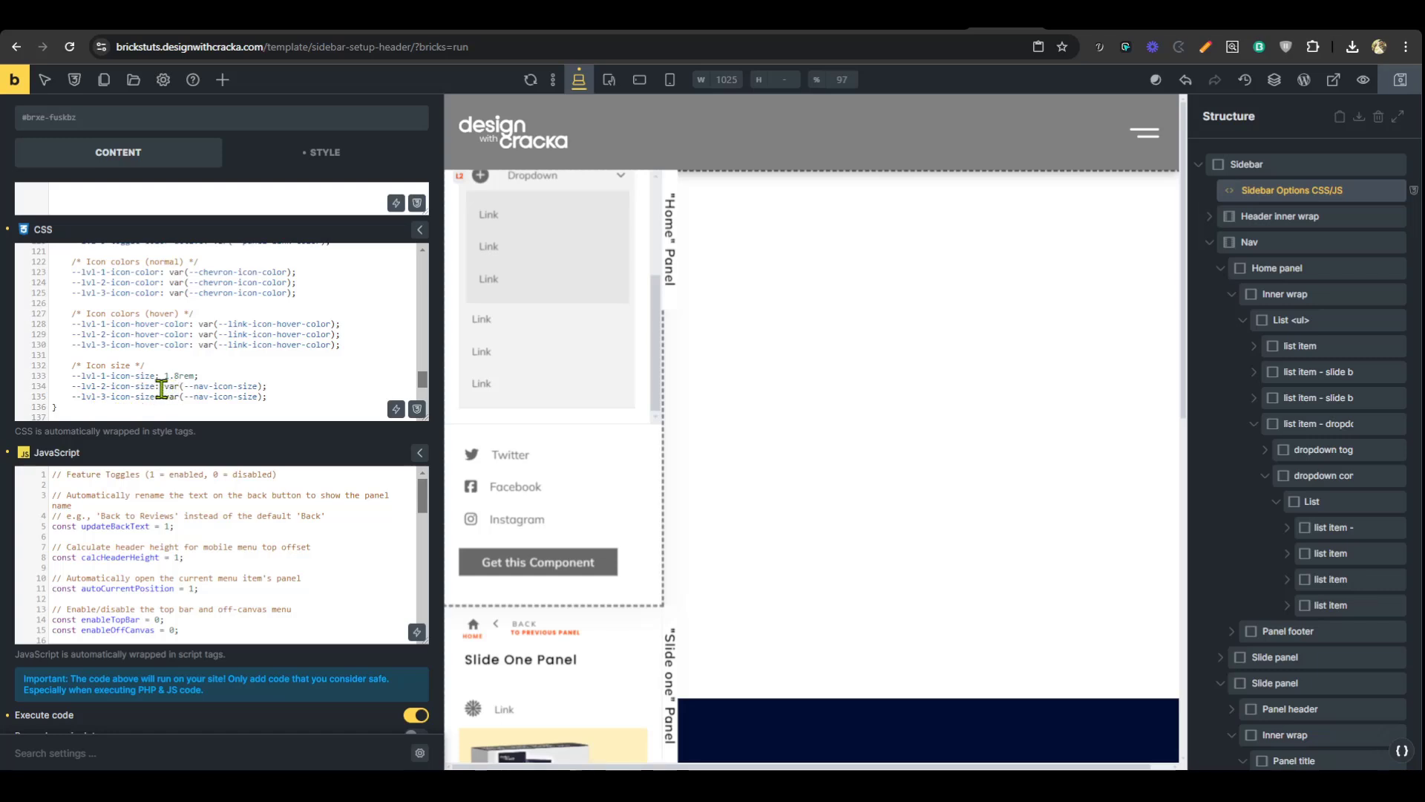
pyautogui.moveTo(165, 387); pyautogui.dragTo(229, 387)
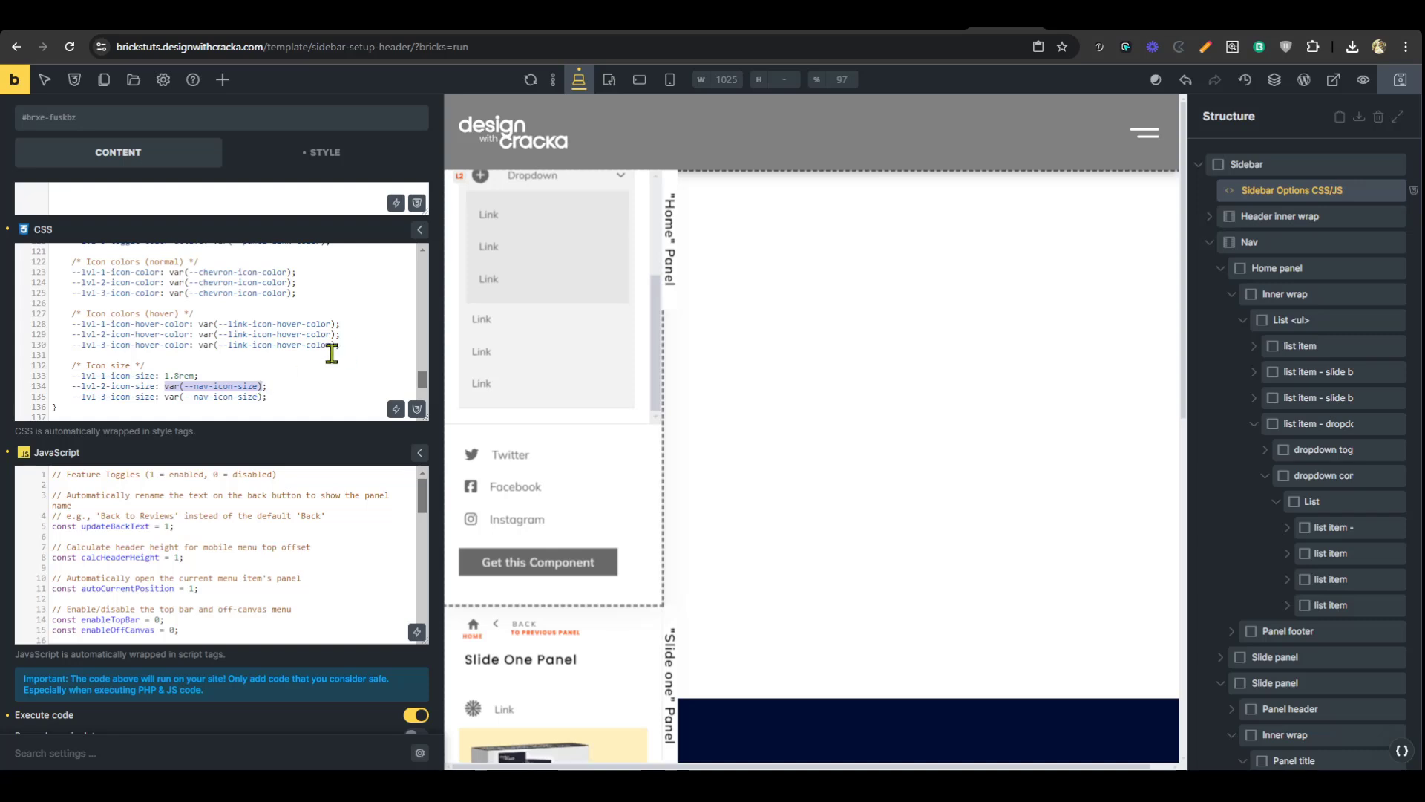
pyautogui.write('2.2rem')
pyautogui.click(1401, 79)
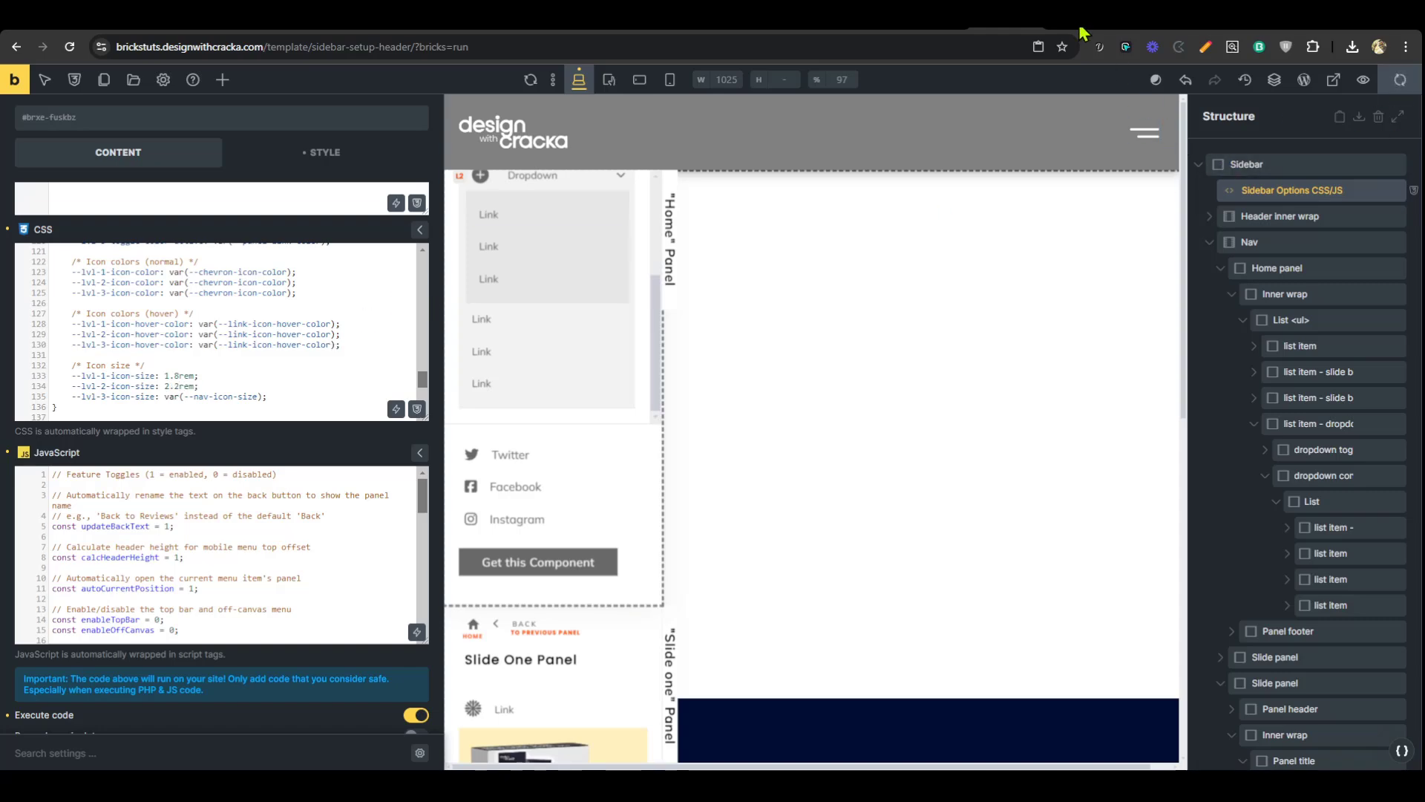
# - Refresh the front-end preview and open both dropdown levels to check the second-level icon size
pyautogui.click(1002, 29)
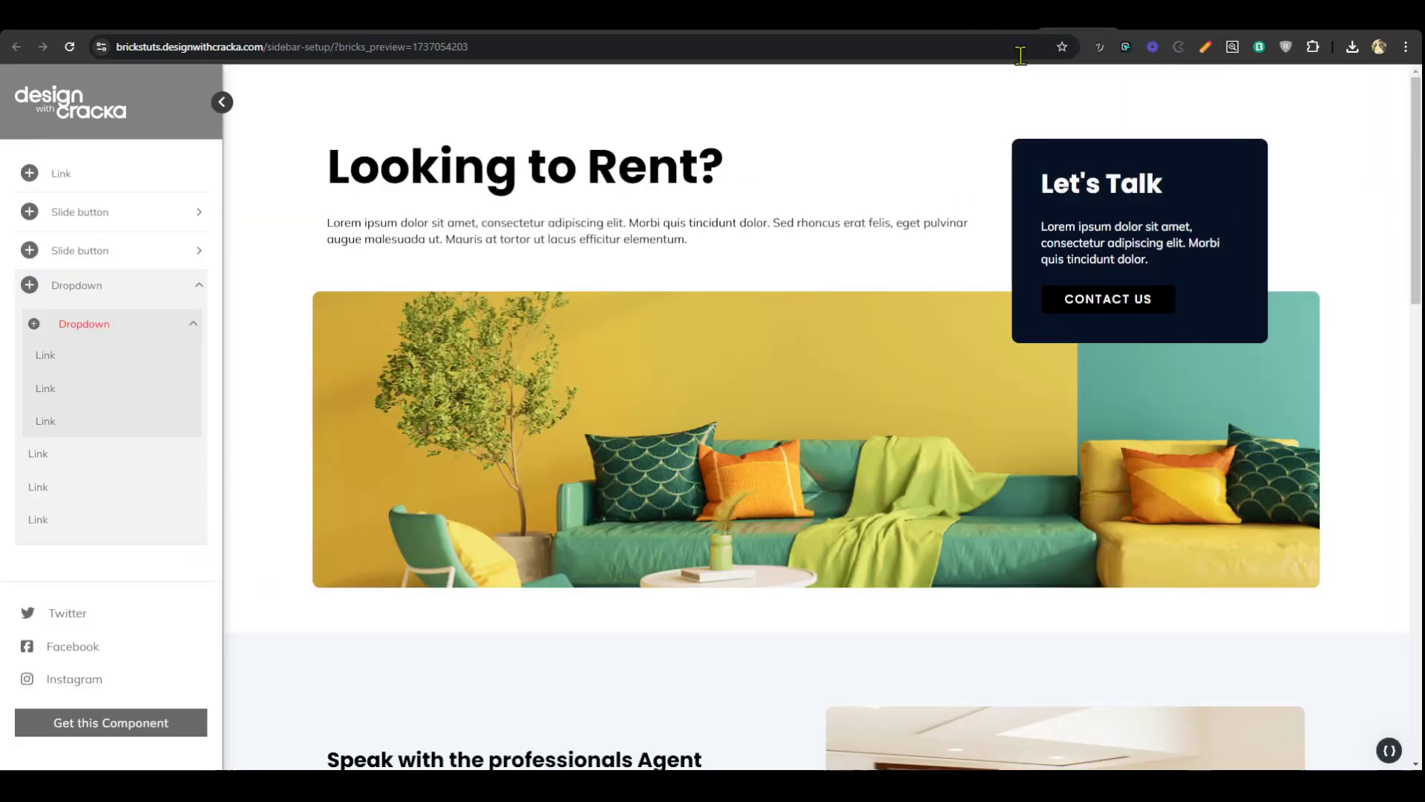
pyautogui.click(69, 46)
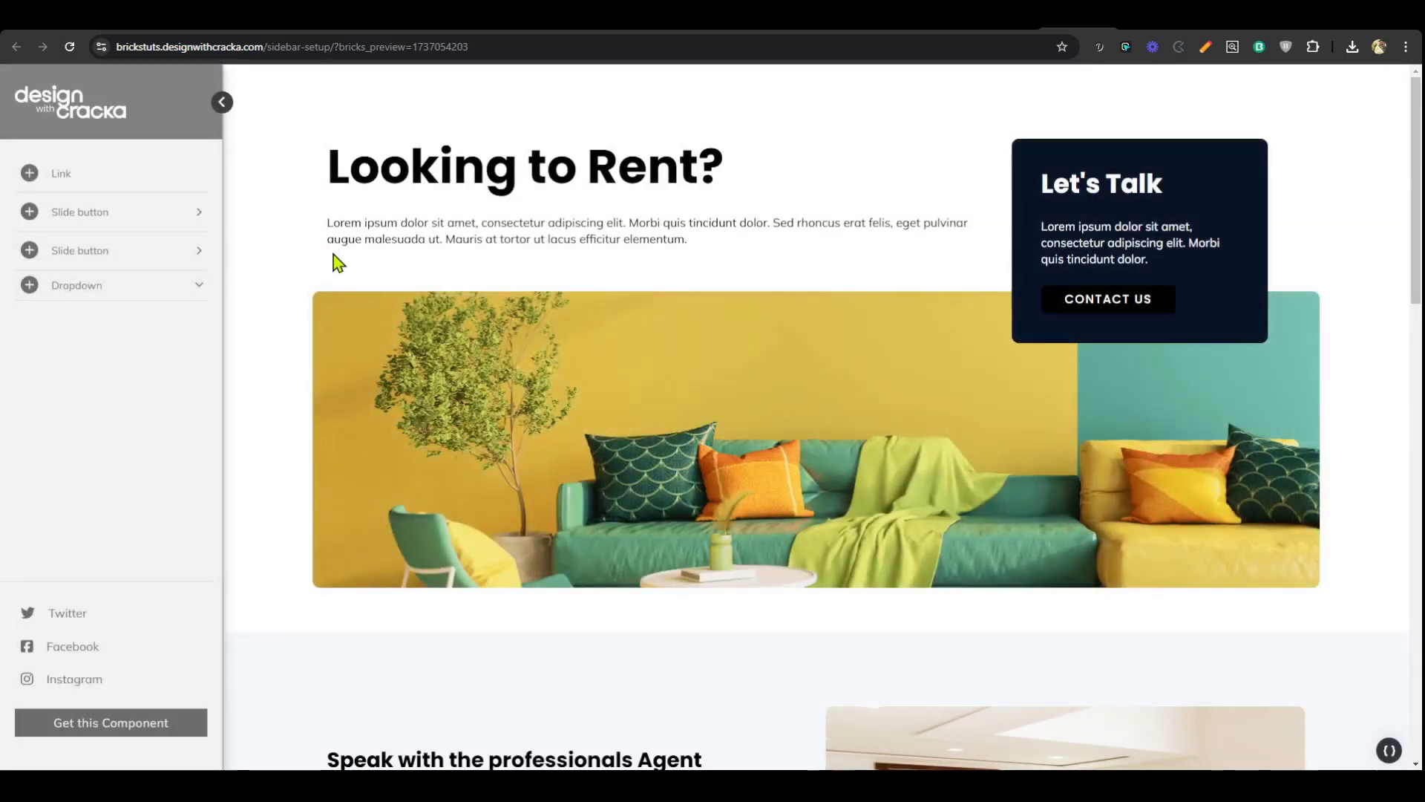
pyautogui.click(186, 297)
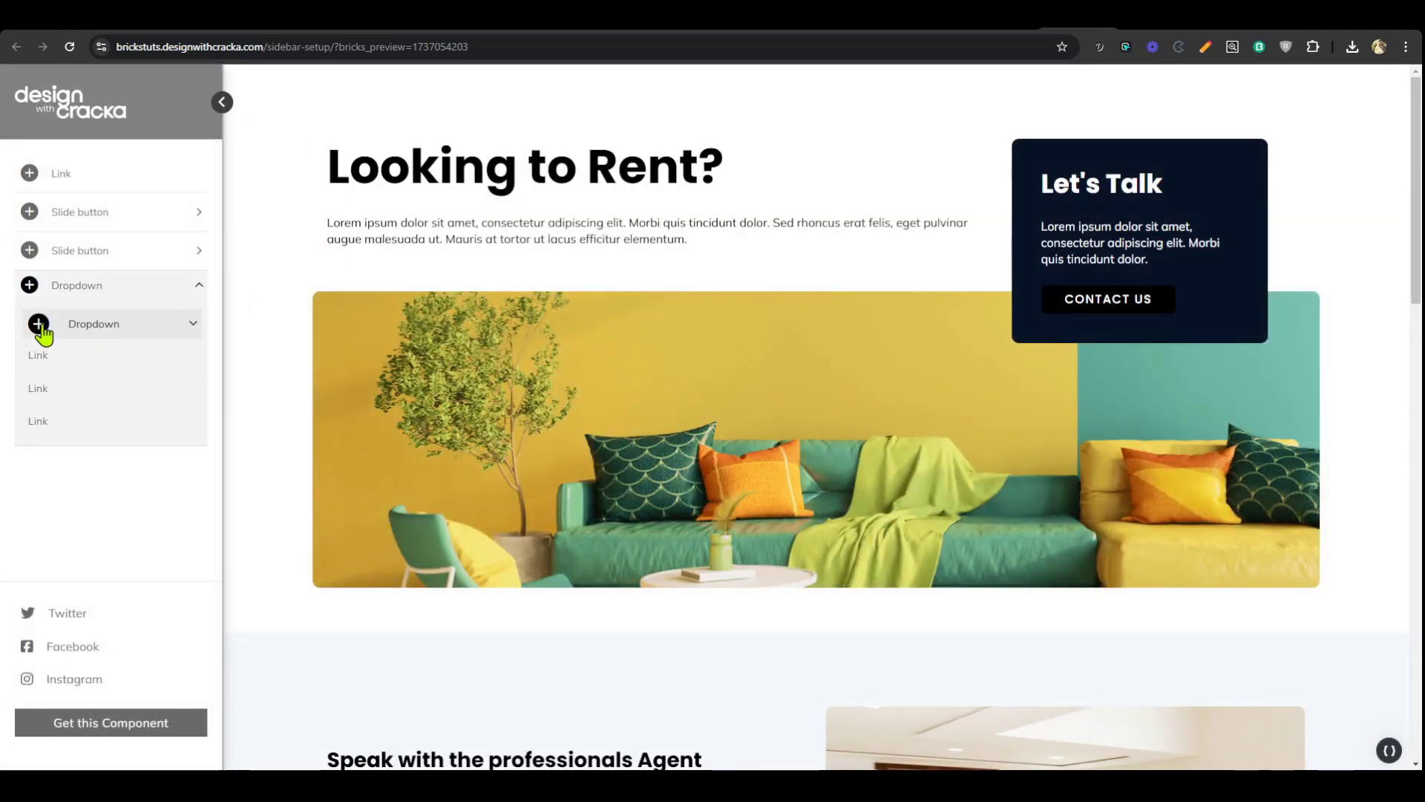
pyautogui.click(129, 329)
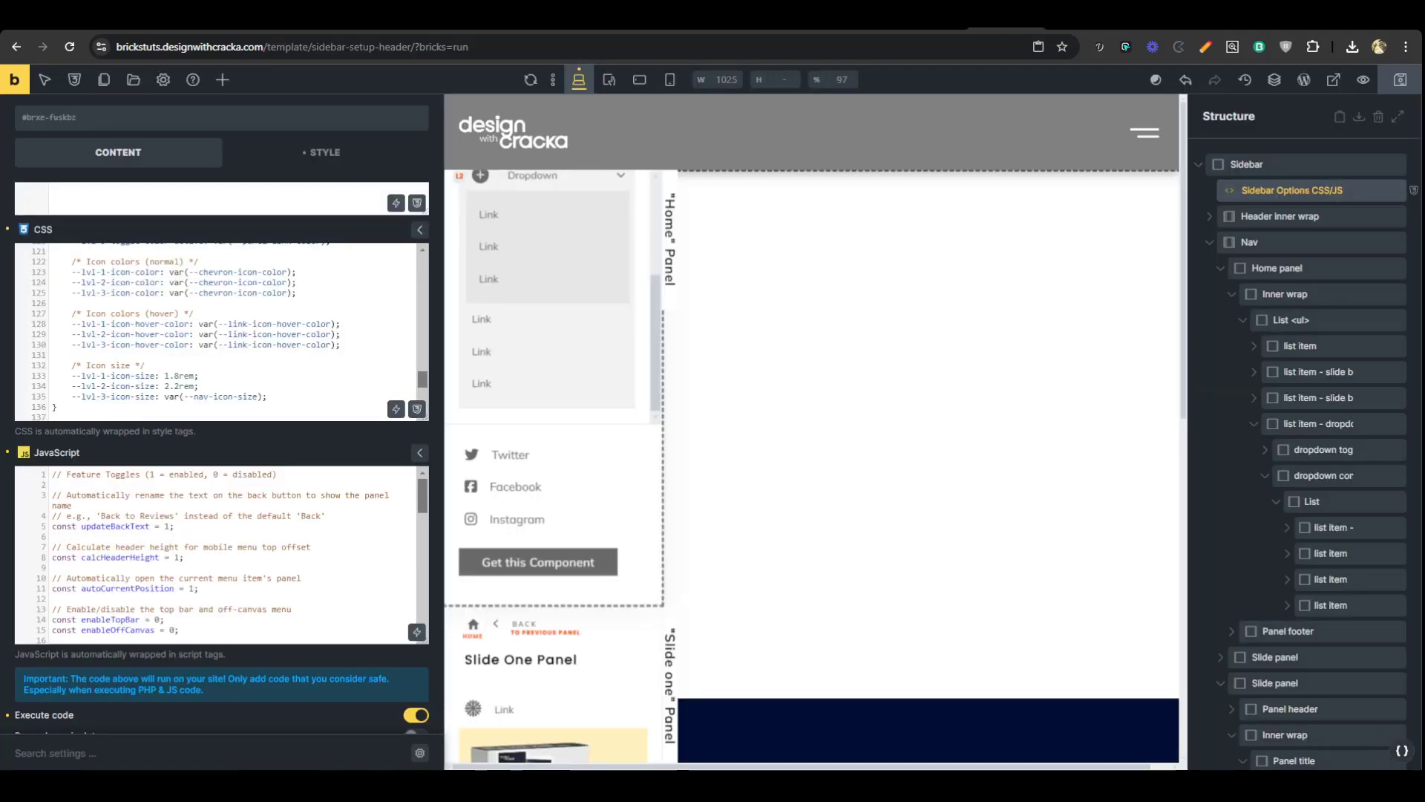
# - Duplicate the nested "list item - dropdown" inside the first-level dropdown's List
pyautogui.click(1328, 527)
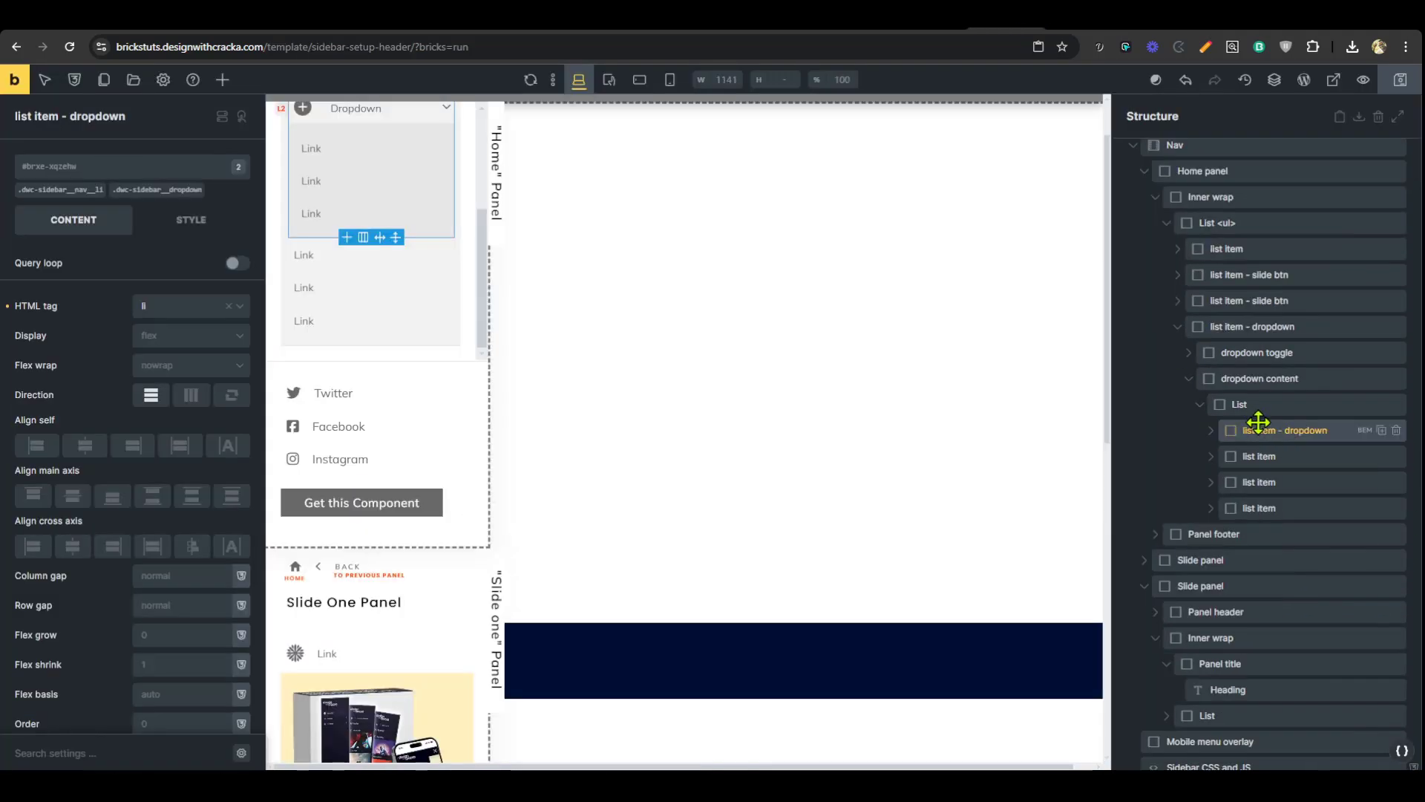
pyautogui.click(1382, 430)
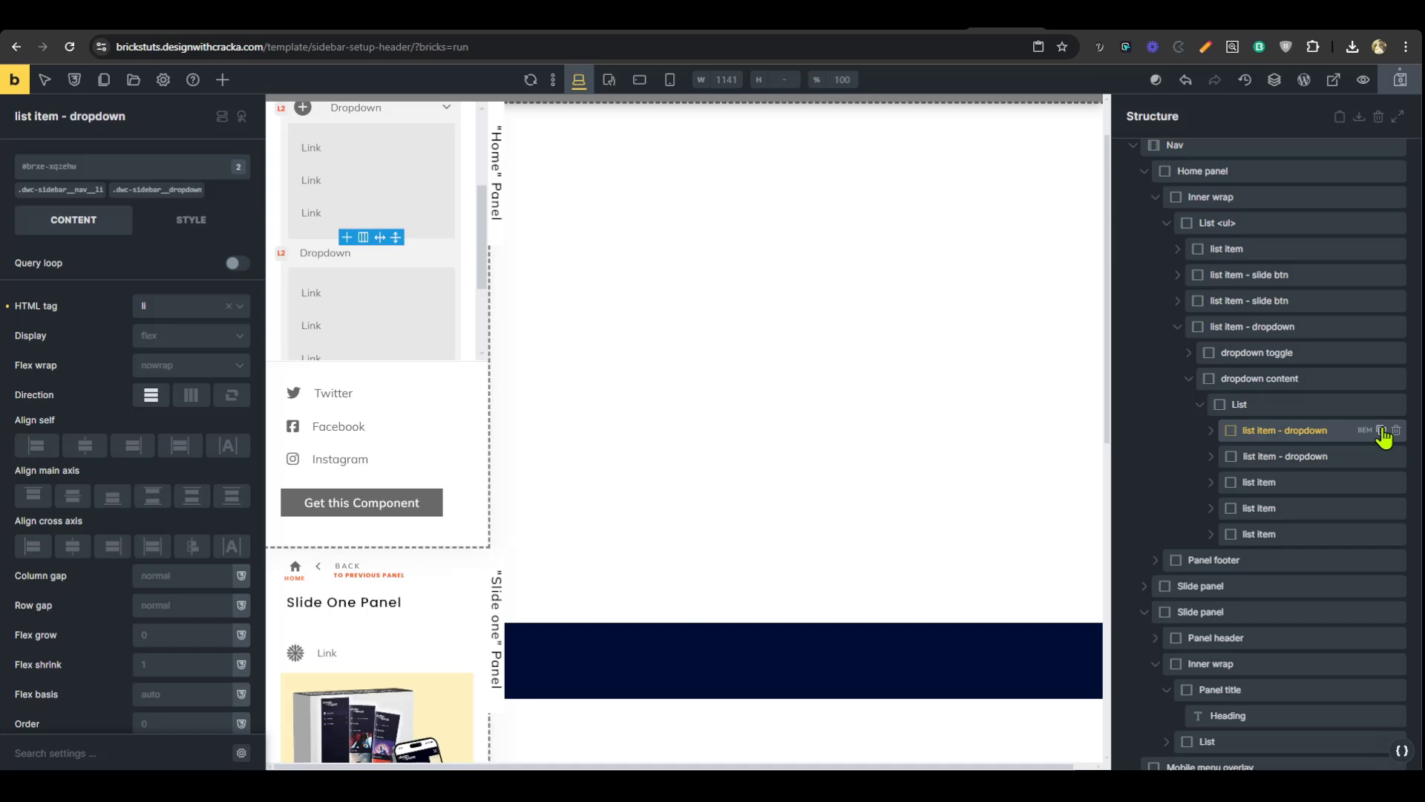
pyautogui.click(1246, 455)
# - Move the duplicated dropdown into the List of the second-level dropdown's content as its second item and save the template
pyautogui.click(1211, 403)
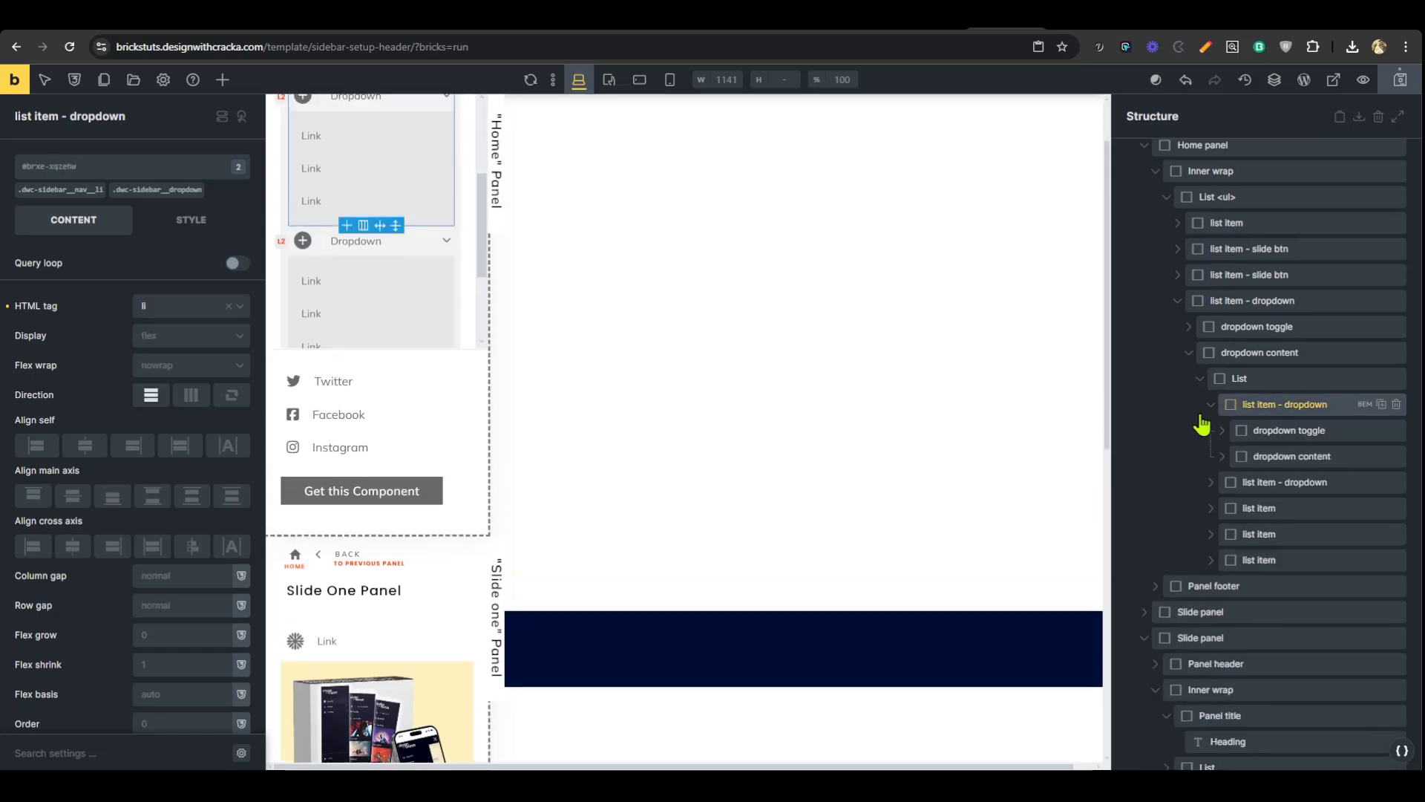
pyautogui.click(1221, 456)
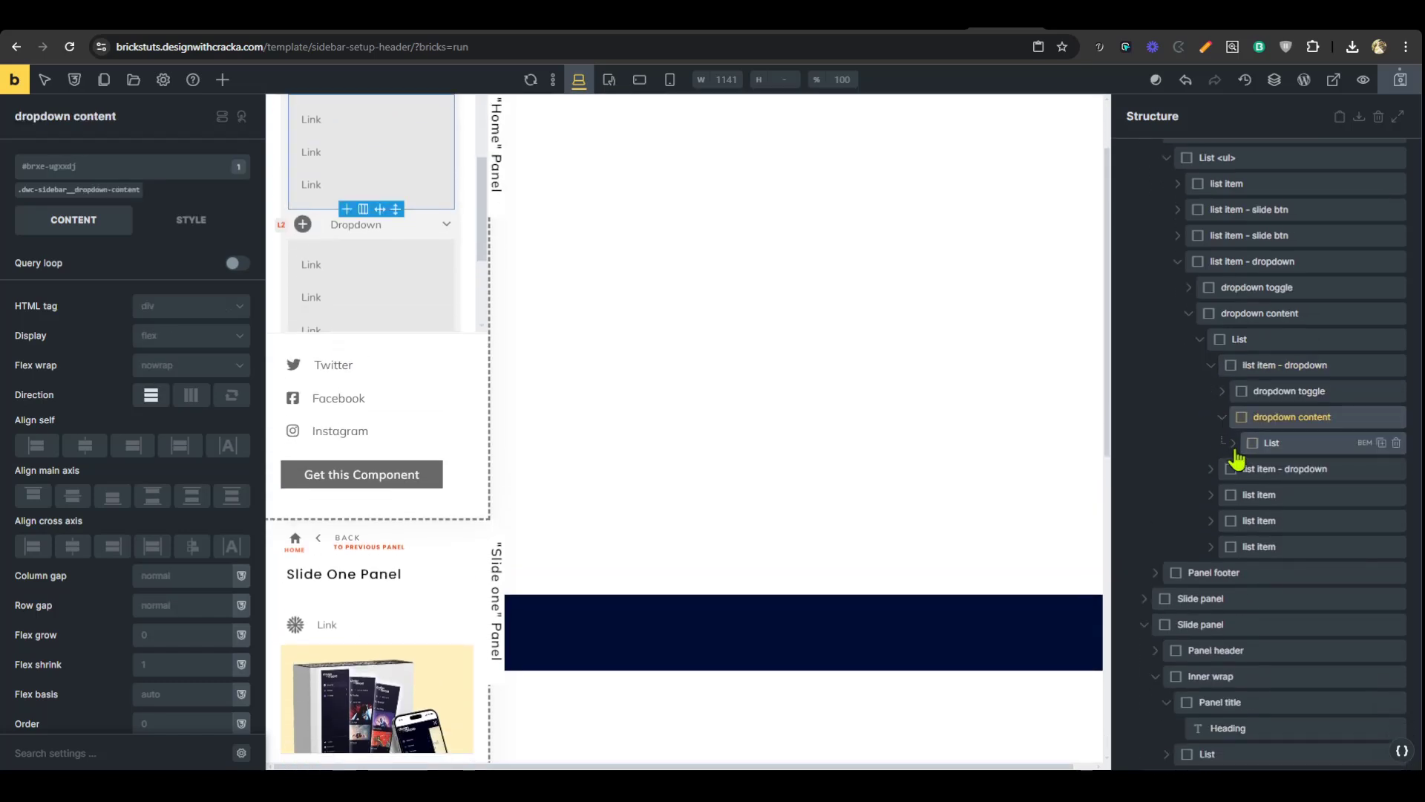
pyautogui.click(1234, 447)
pyautogui.moveTo(1232, 490); pyautogui.dragTo(1279, 440)
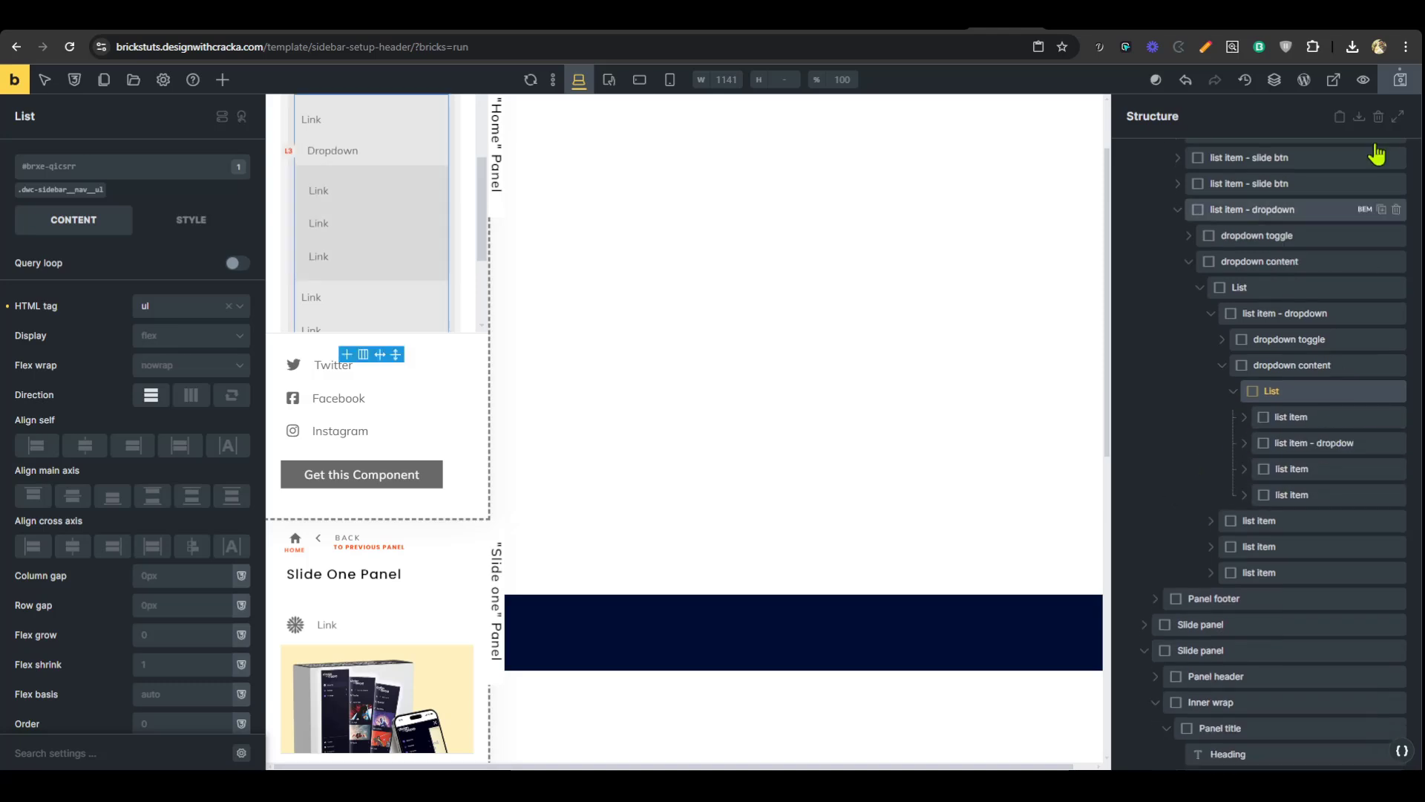
pyautogui.click(1401, 80)
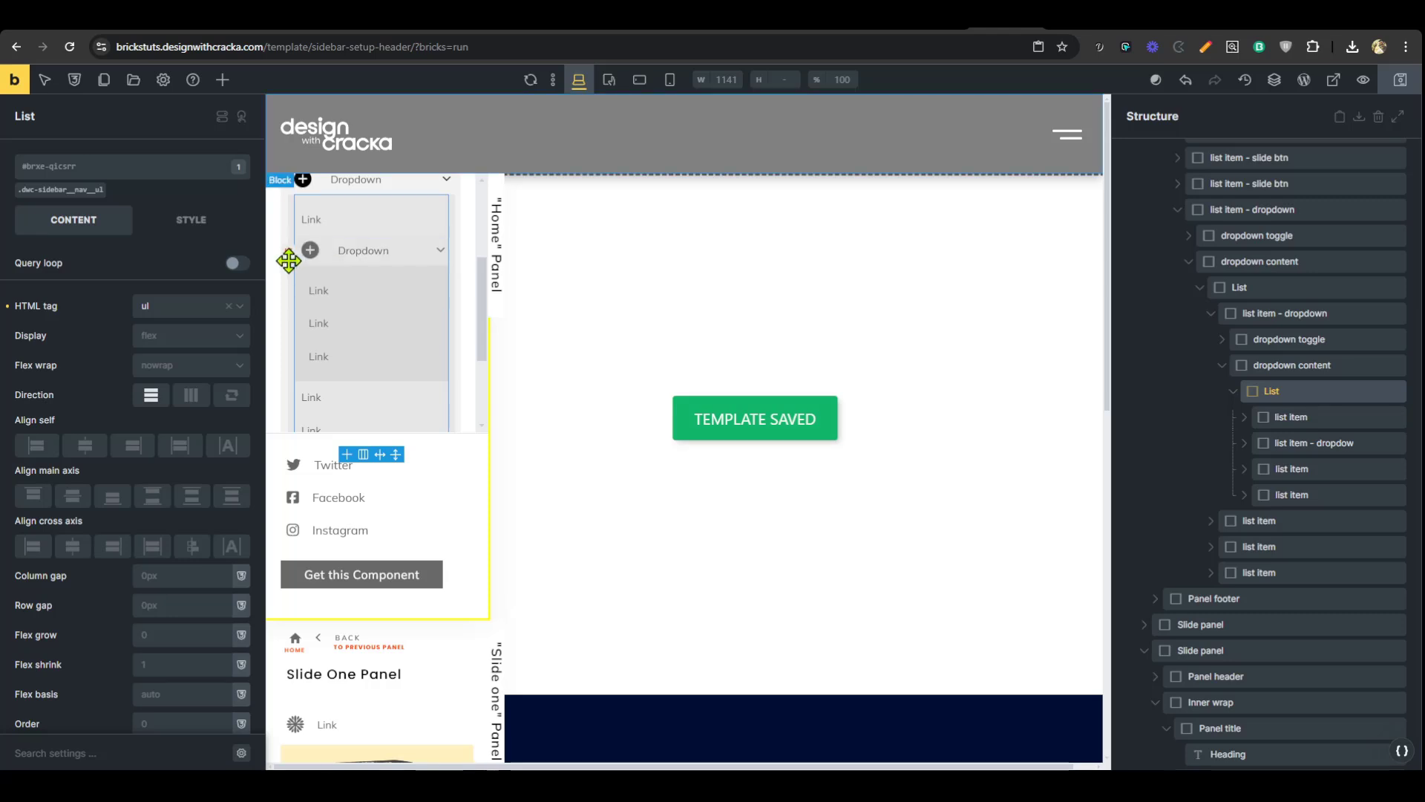
pyautogui.scroll(1, 322, 327)
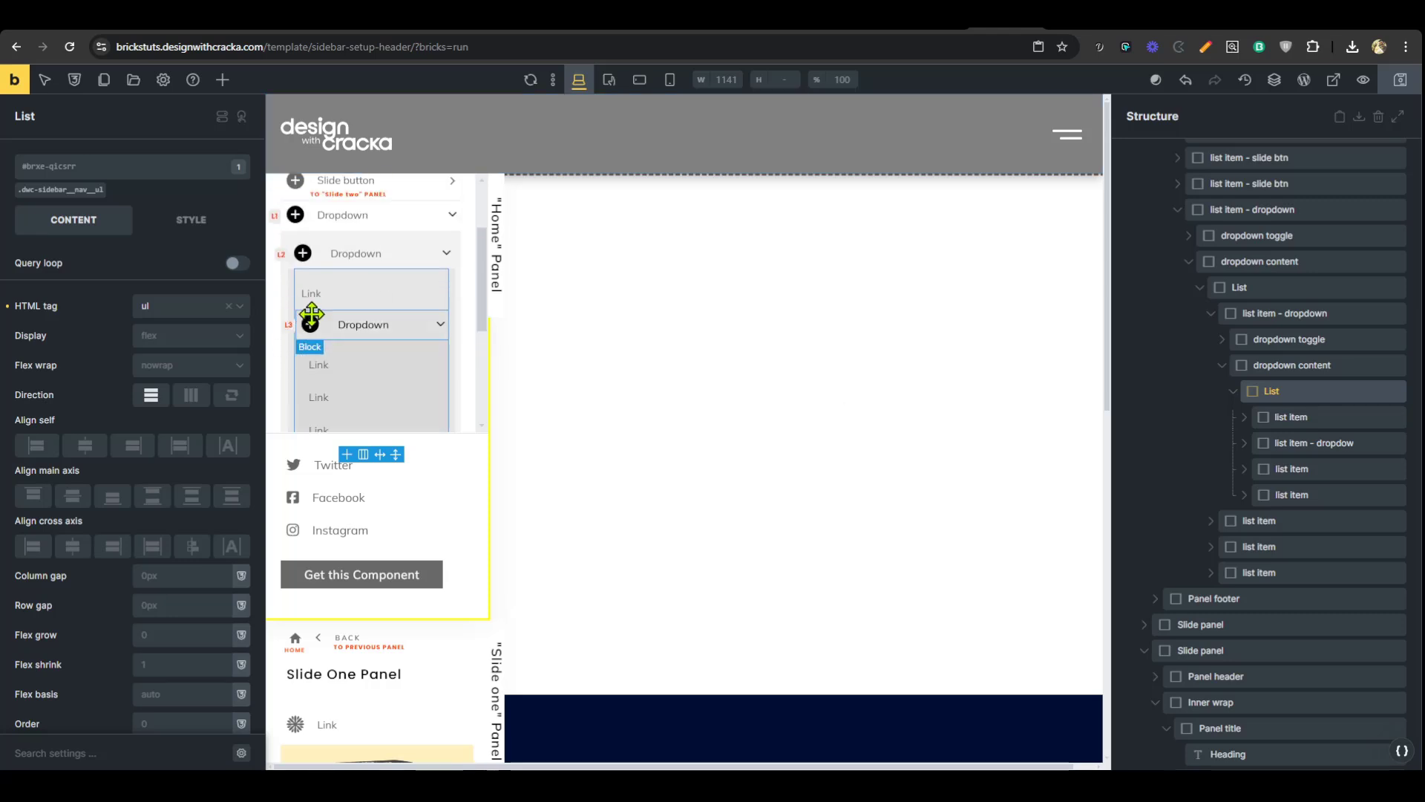
# - Refresh the front-end preview and open the nested sidebar dropdowns down to the third level
pyautogui.click(1073, 29)
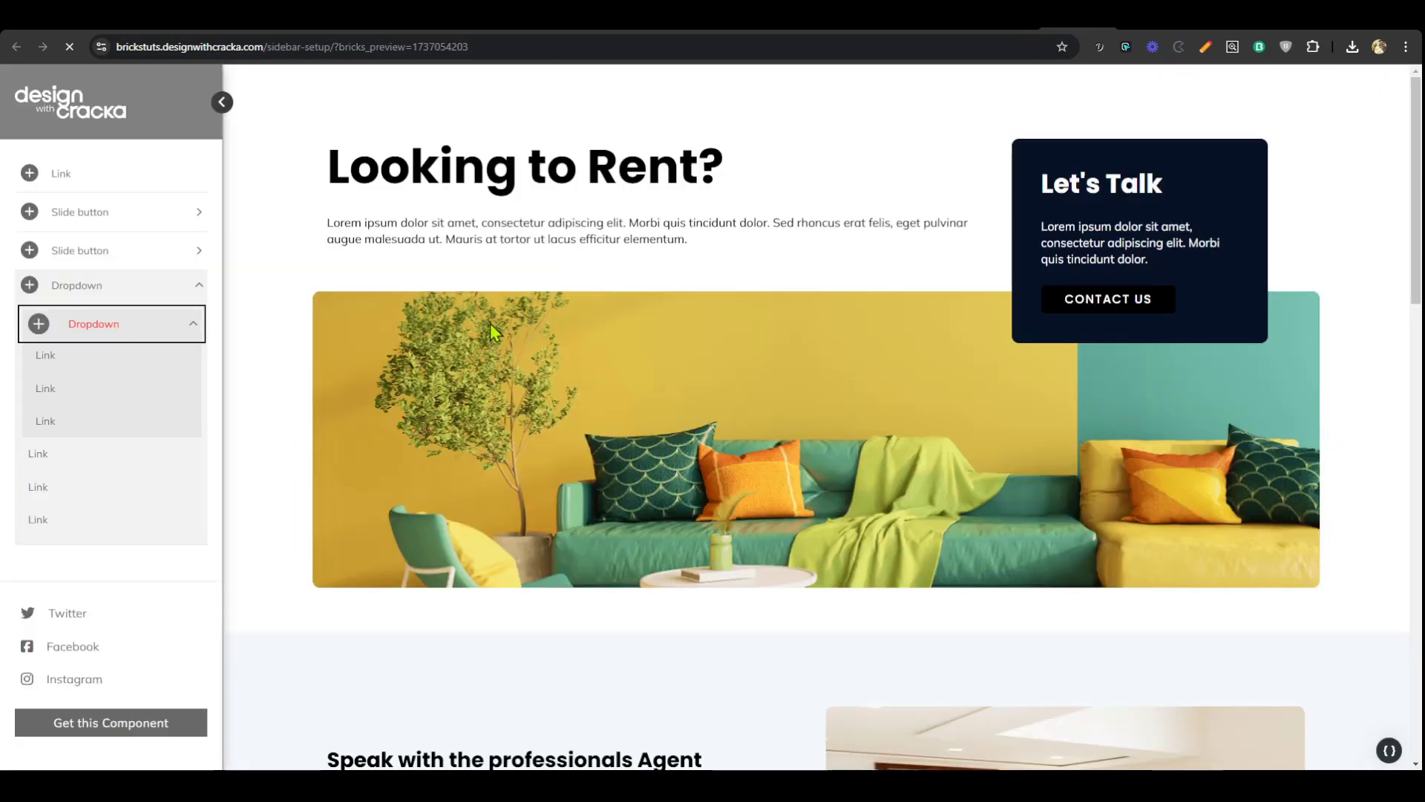
pyautogui.press('F5')
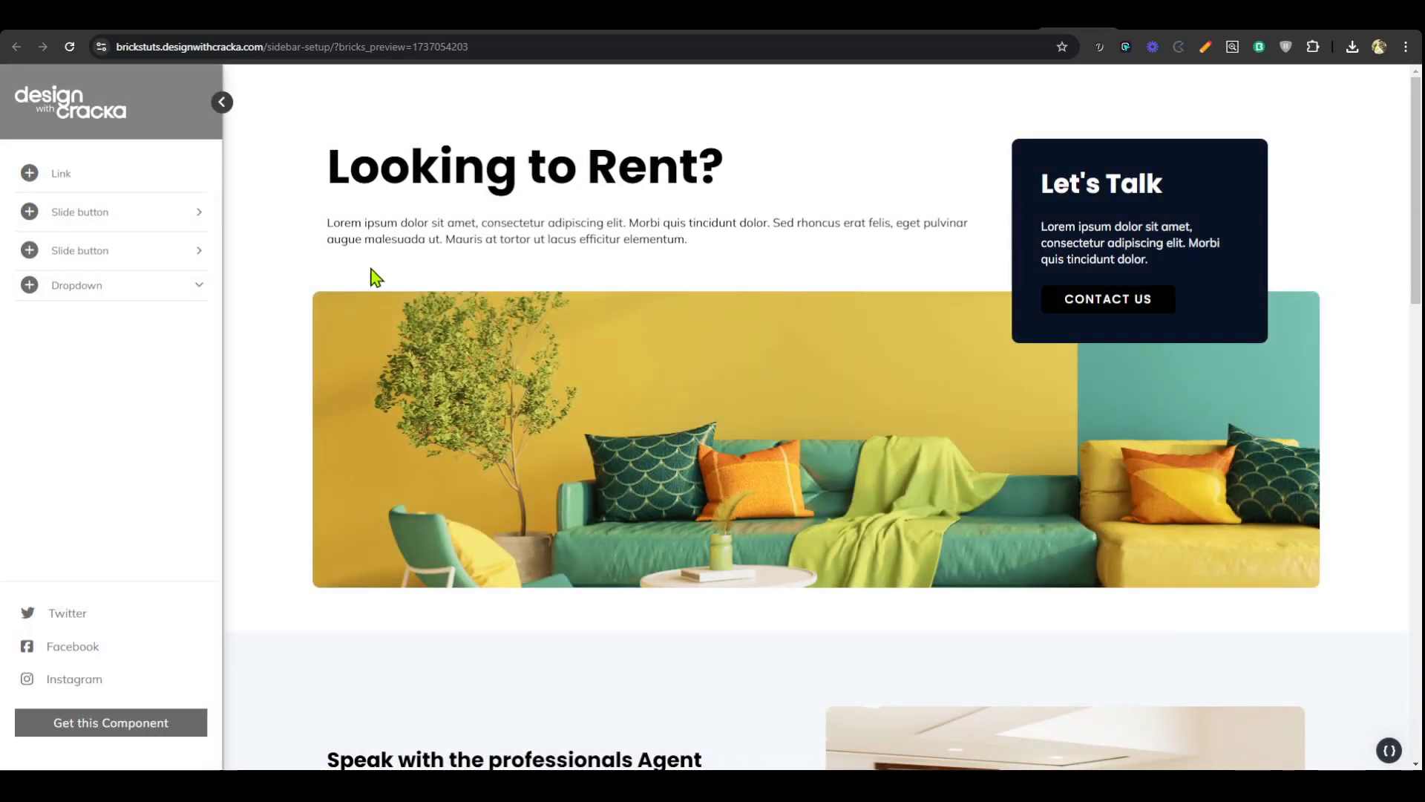
pyautogui.click(179, 296)
pyautogui.click(175, 325)
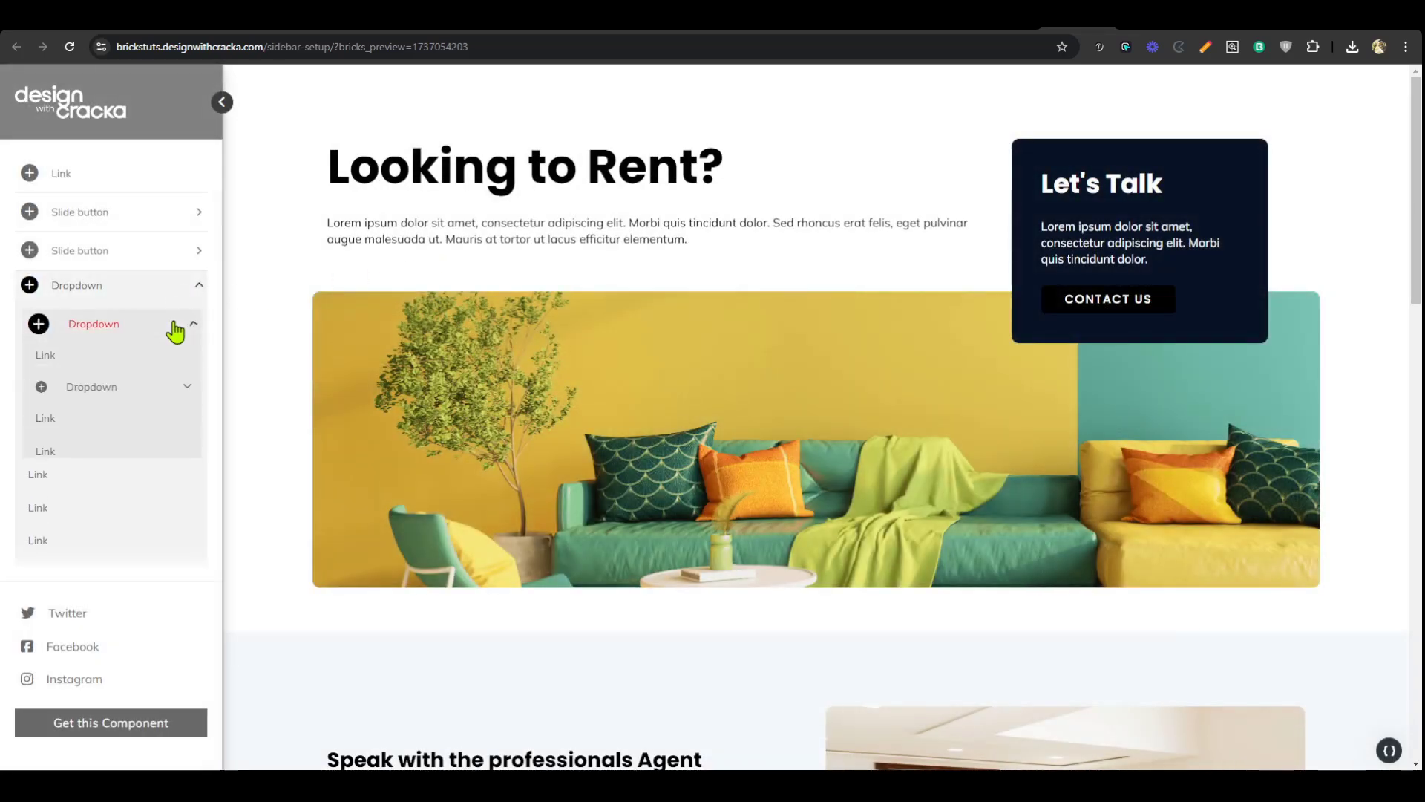
pyautogui.click(146, 394)
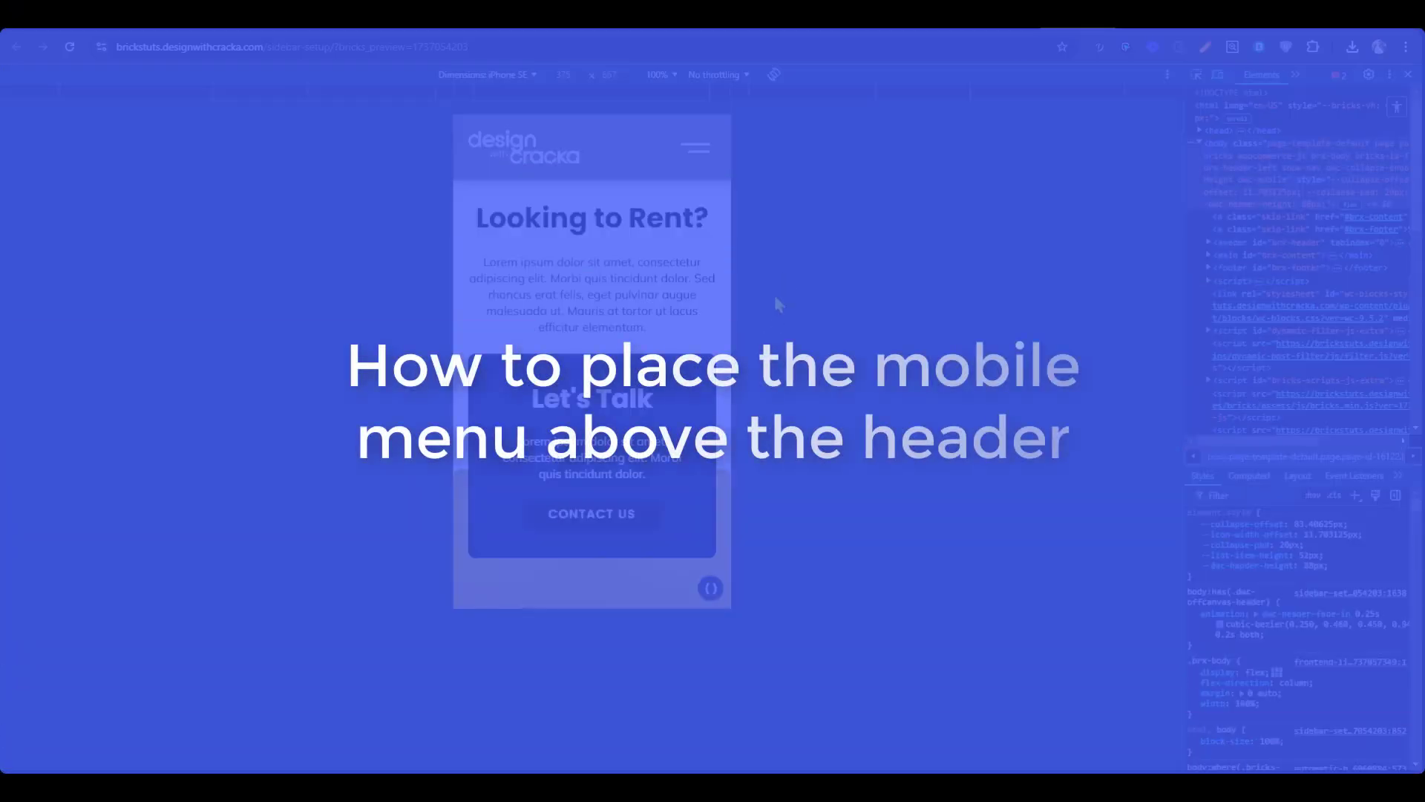
# - Check the open mobile menu in the preview, set mobileMenuAboveHeader to 1 in the Sidebar Options JavaScript and save the template
pyautogui.click(698, 149)
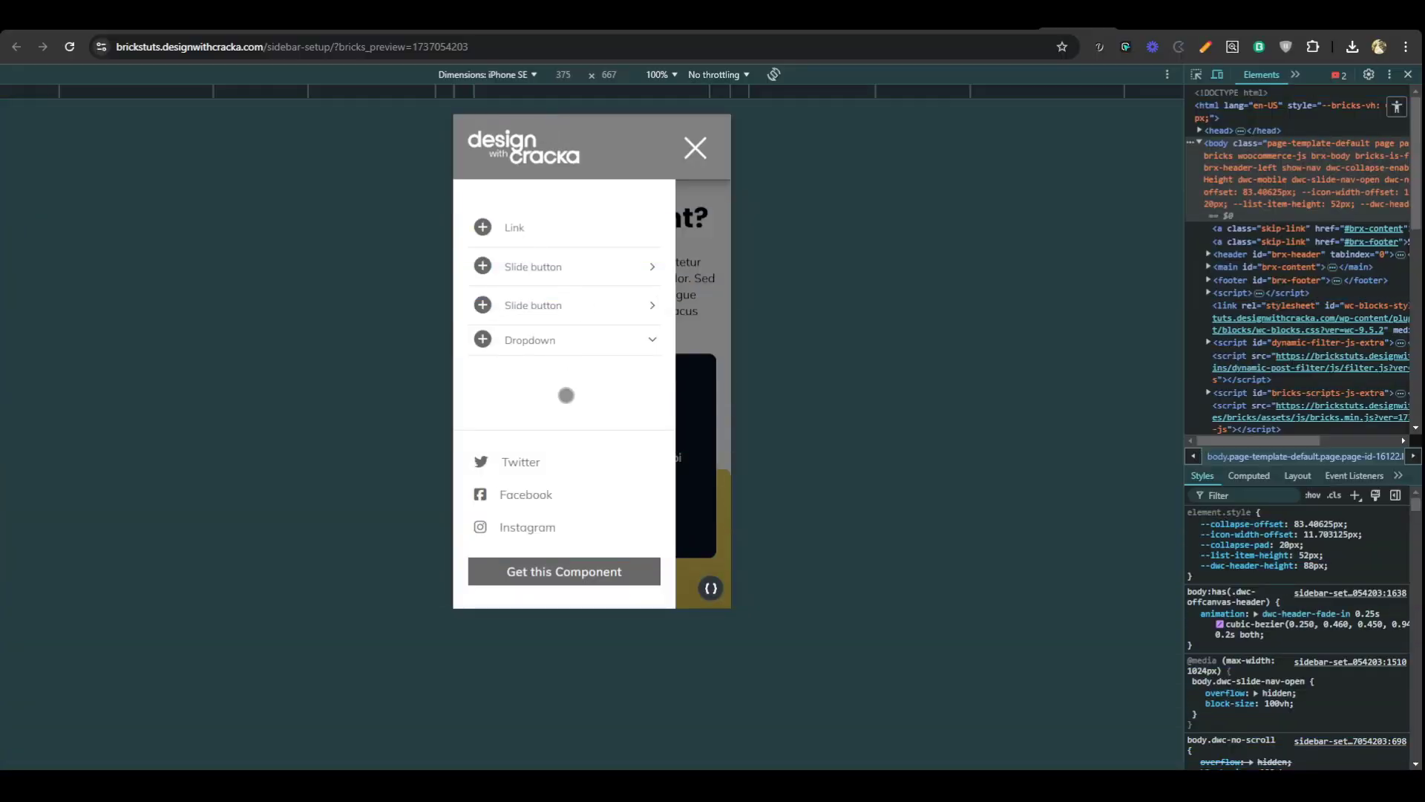
pyautogui.click(994, 30)
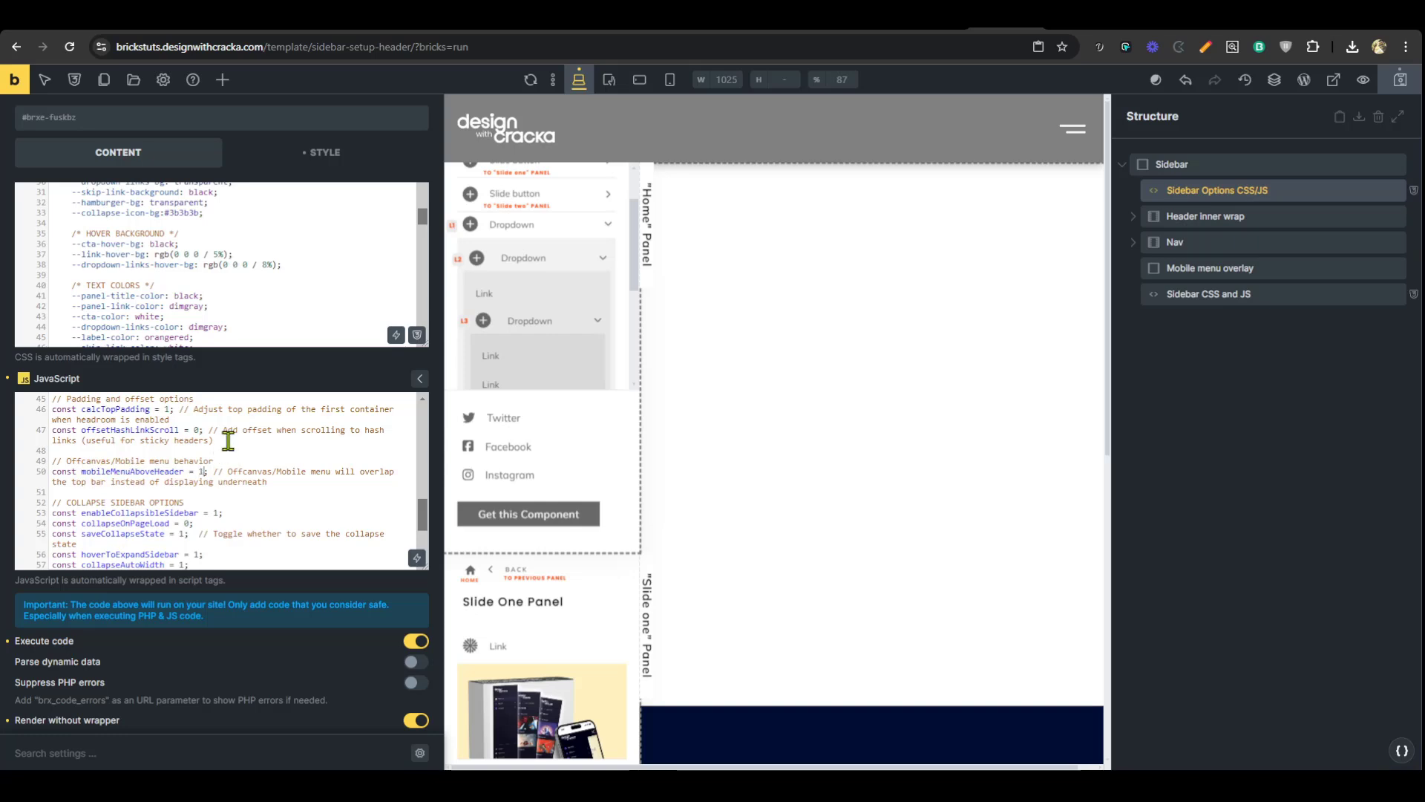
pyautogui.click(1402, 83)
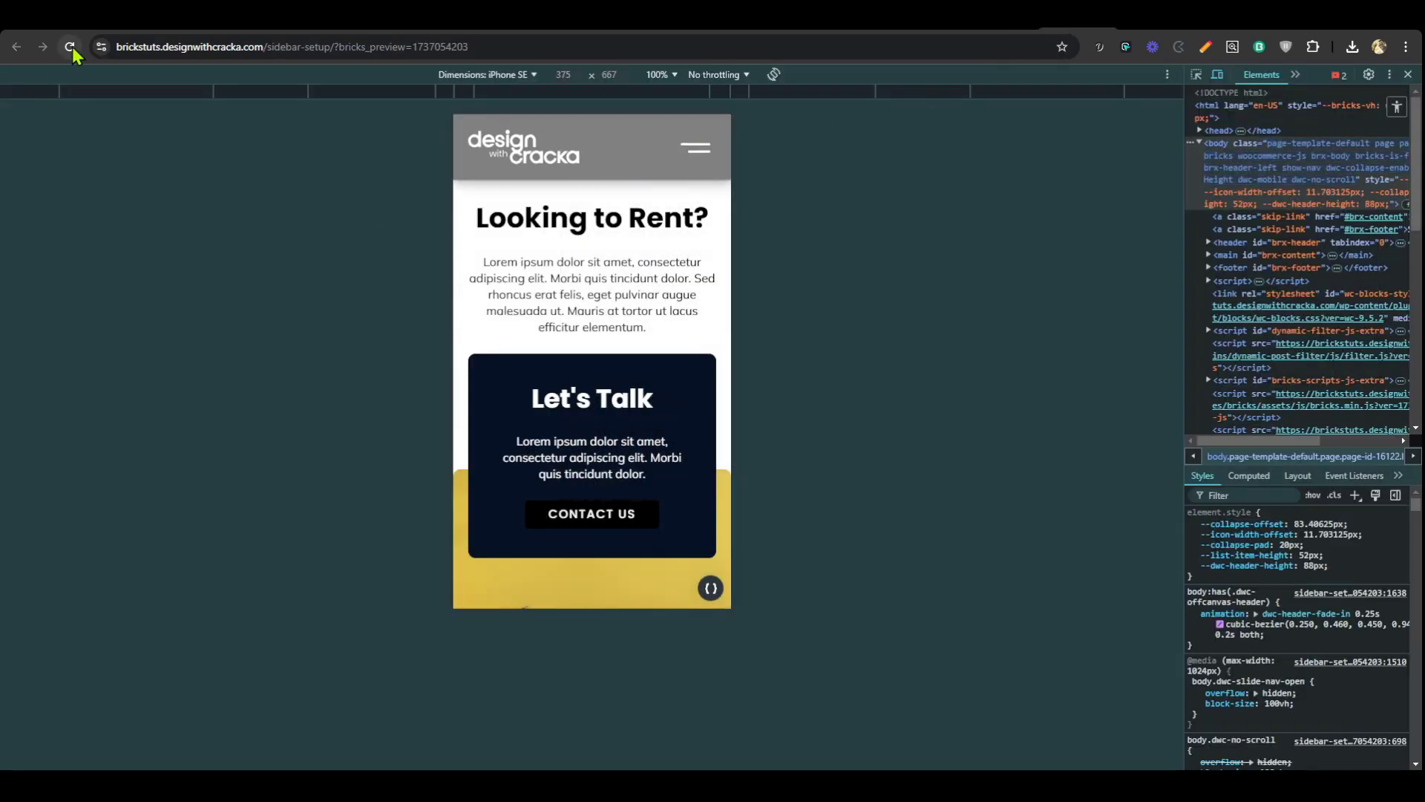
# - Reload the iPhone SE preview, open and close the mobile menu to check its position over the header, and close the developer tools
pyautogui.click(70, 47)
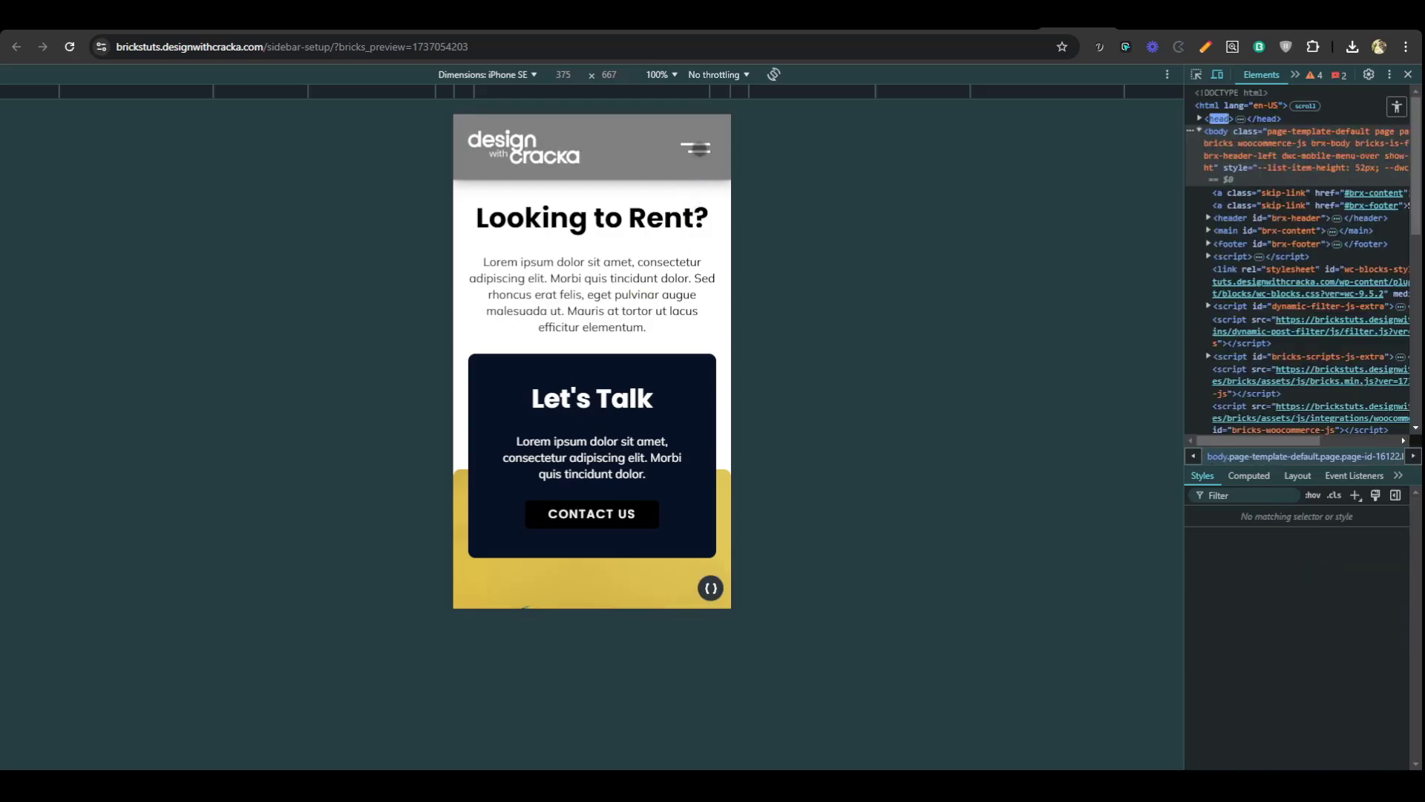
pyautogui.click(696, 147)
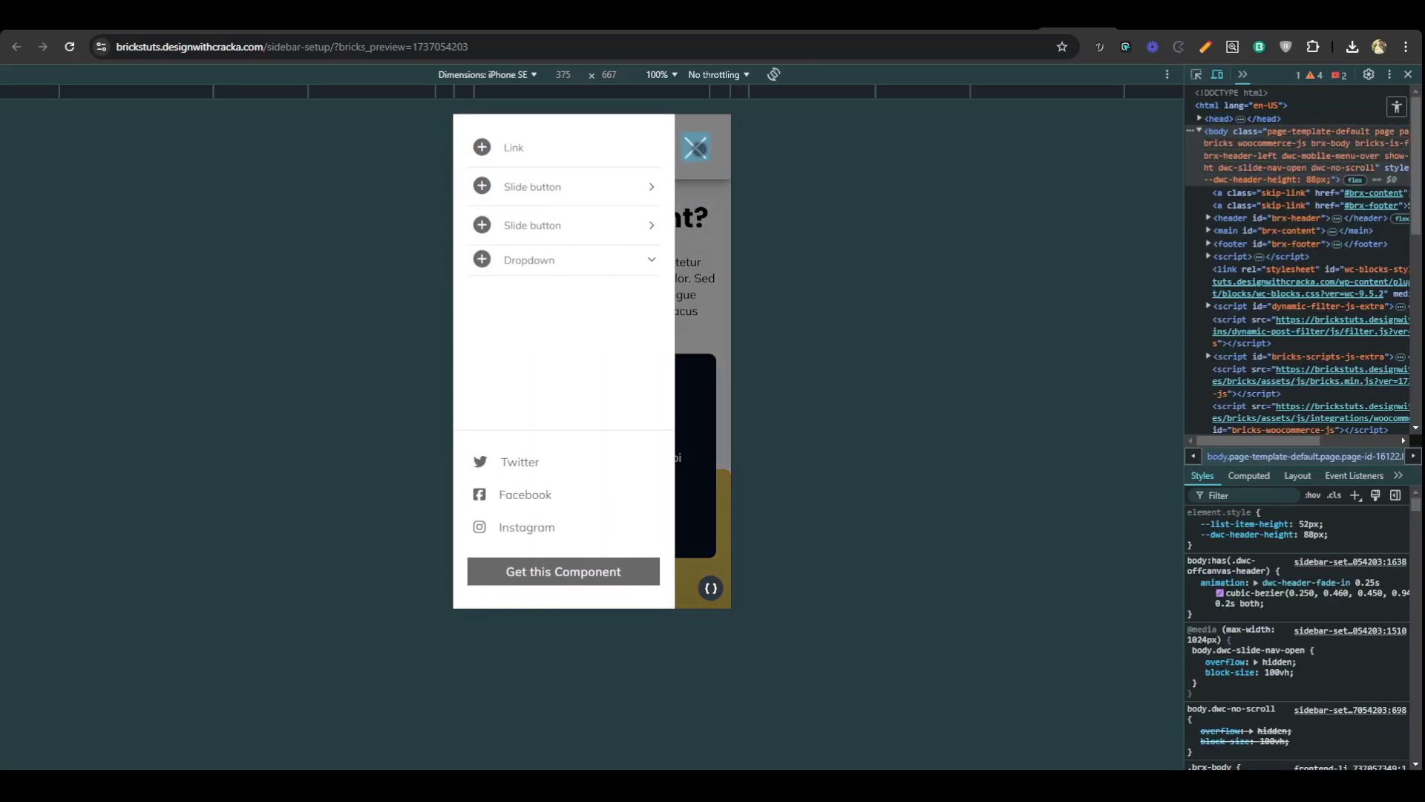
pyautogui.click(695, 147)
pyautogui.press('F12')
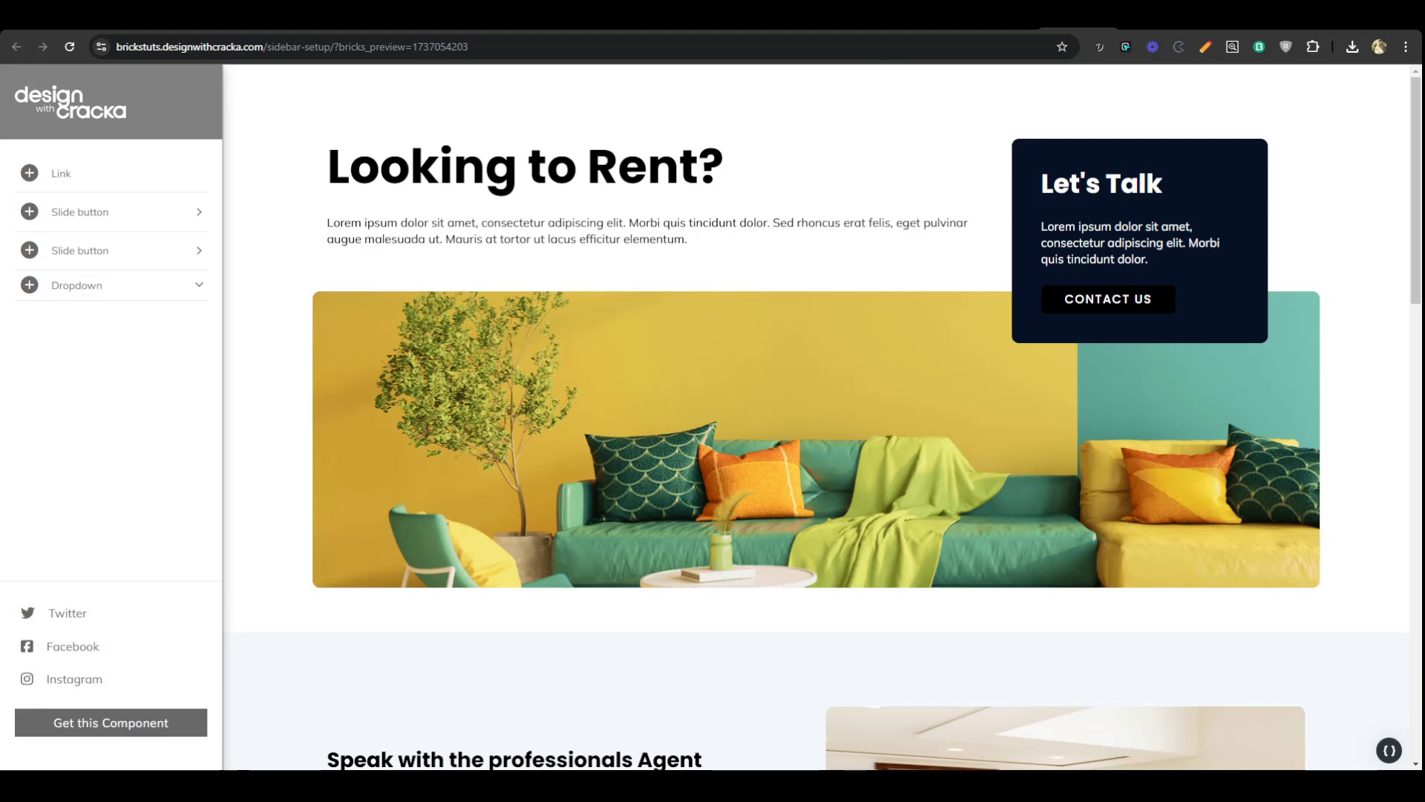
# - Set enableOffCanvas and offCanvasPushContent to 1 in the Sidebar Options JavaScript and save the template
pyautogui.click(1002, 30)
pyautogui.scroll(-1, 185, 512)
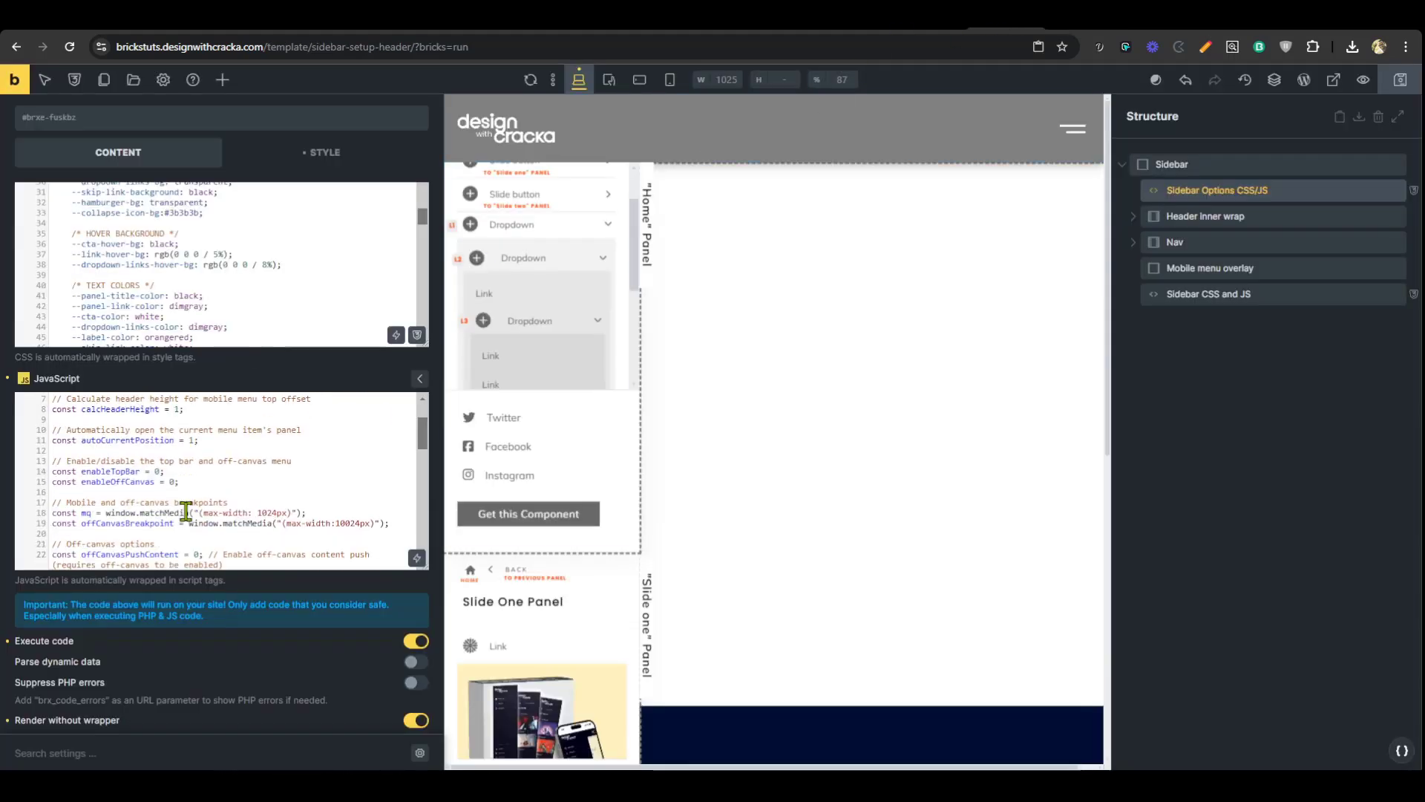
pyautogui.write('1')
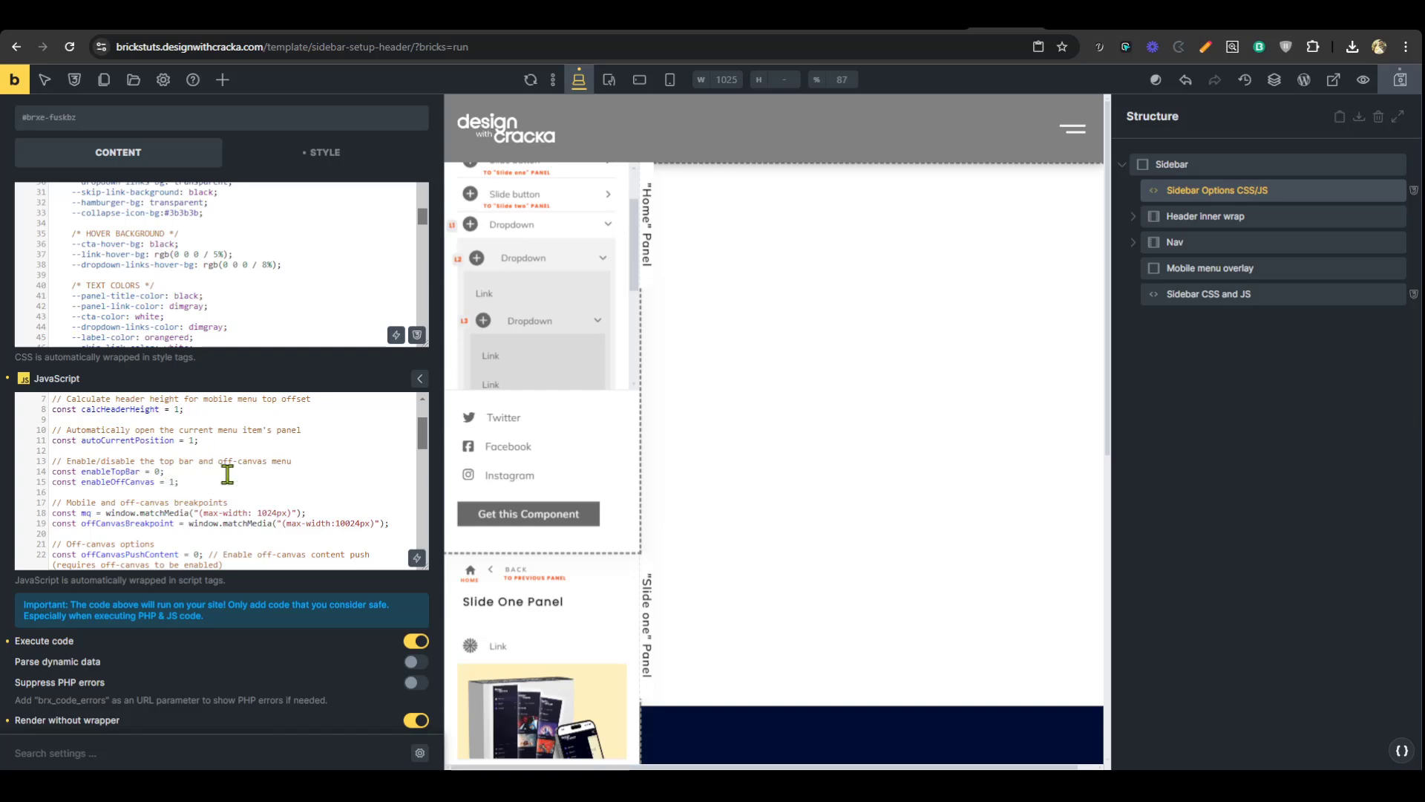
pyautogui.scroll(-1, 227, 476)
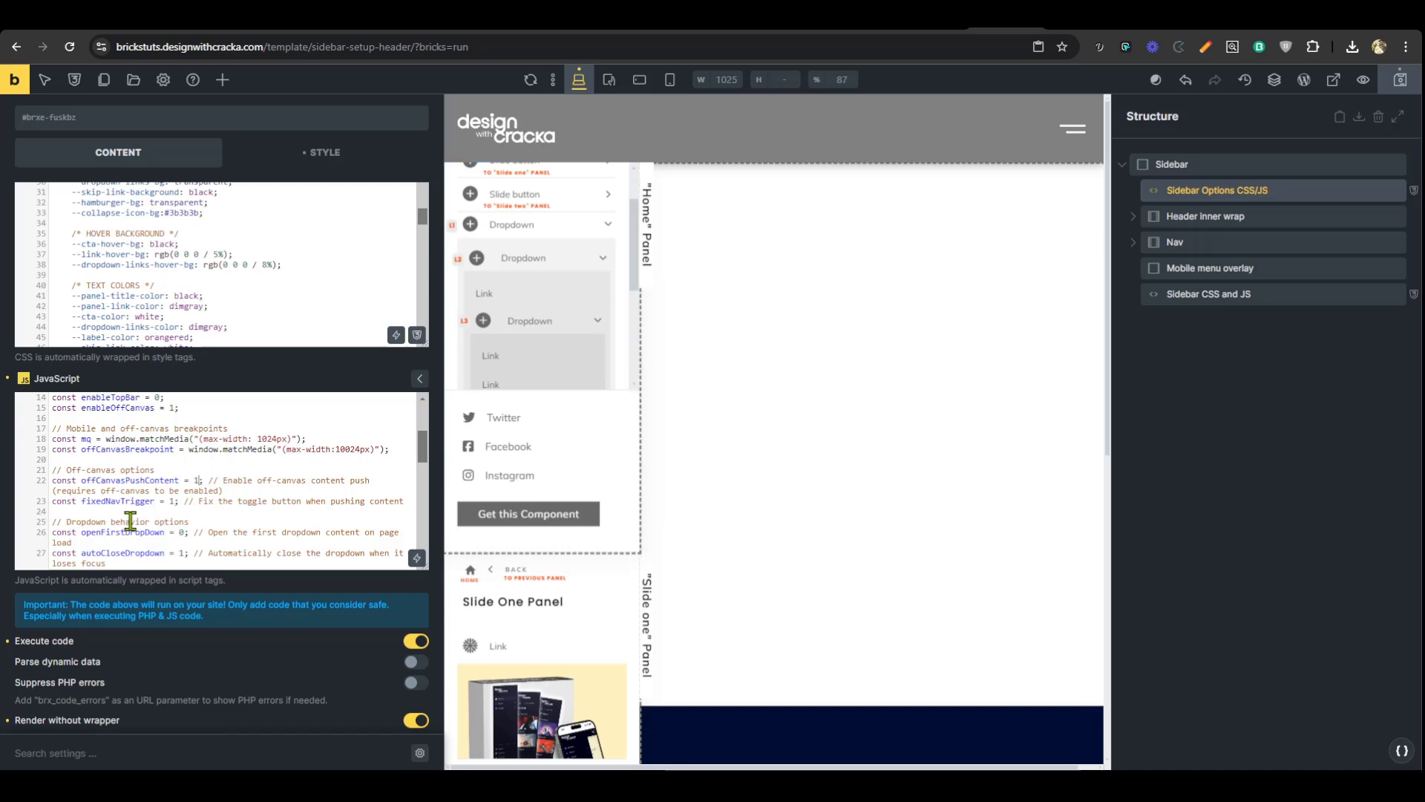
pyautogui.click(1400, 79)
# - Reload the desktop front-end preview and toggle the off-canvas menu open and closed to check the content push
pyautogui.hotkey('ctrl', 'Tab')
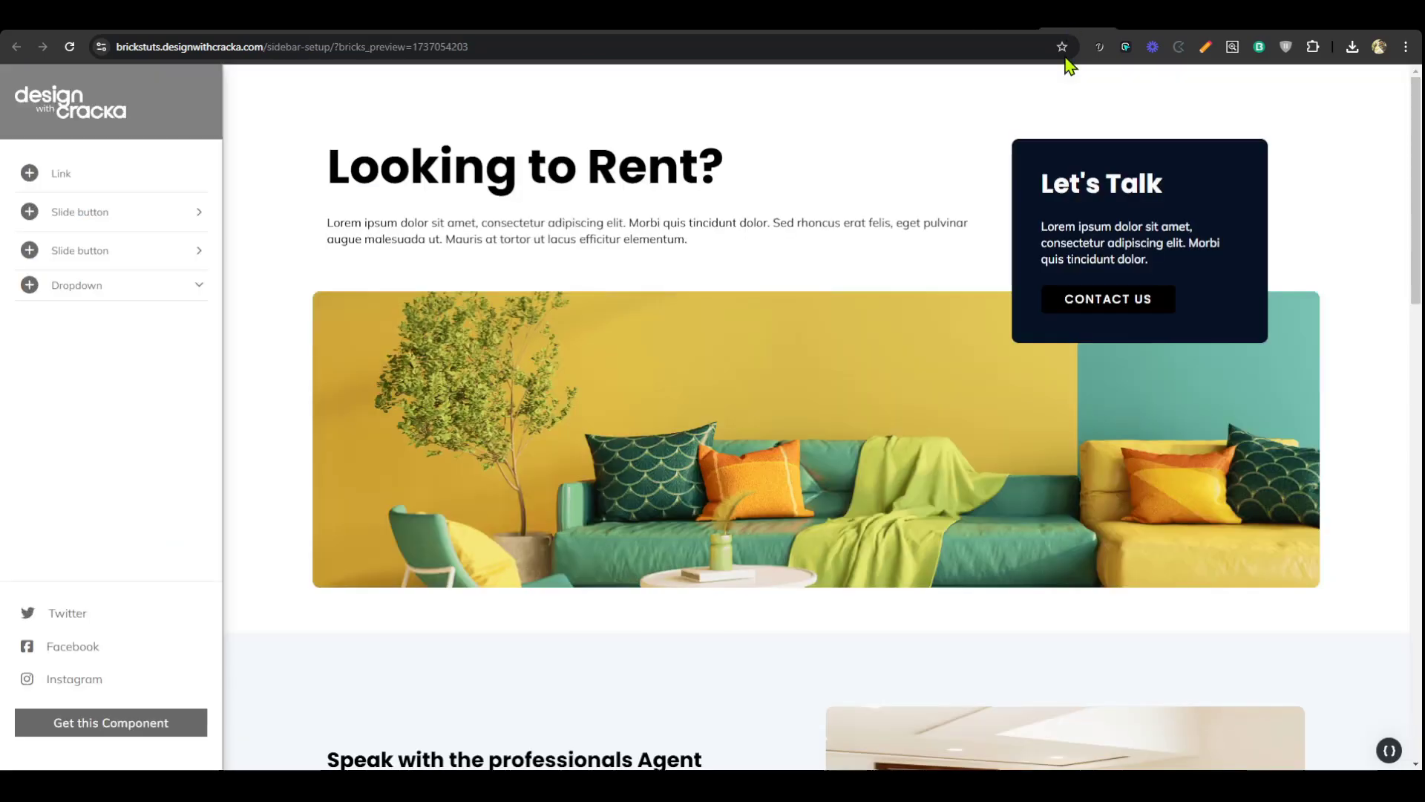
pyautogui.click(66, 47)
pyautogui.click(1382, 110)
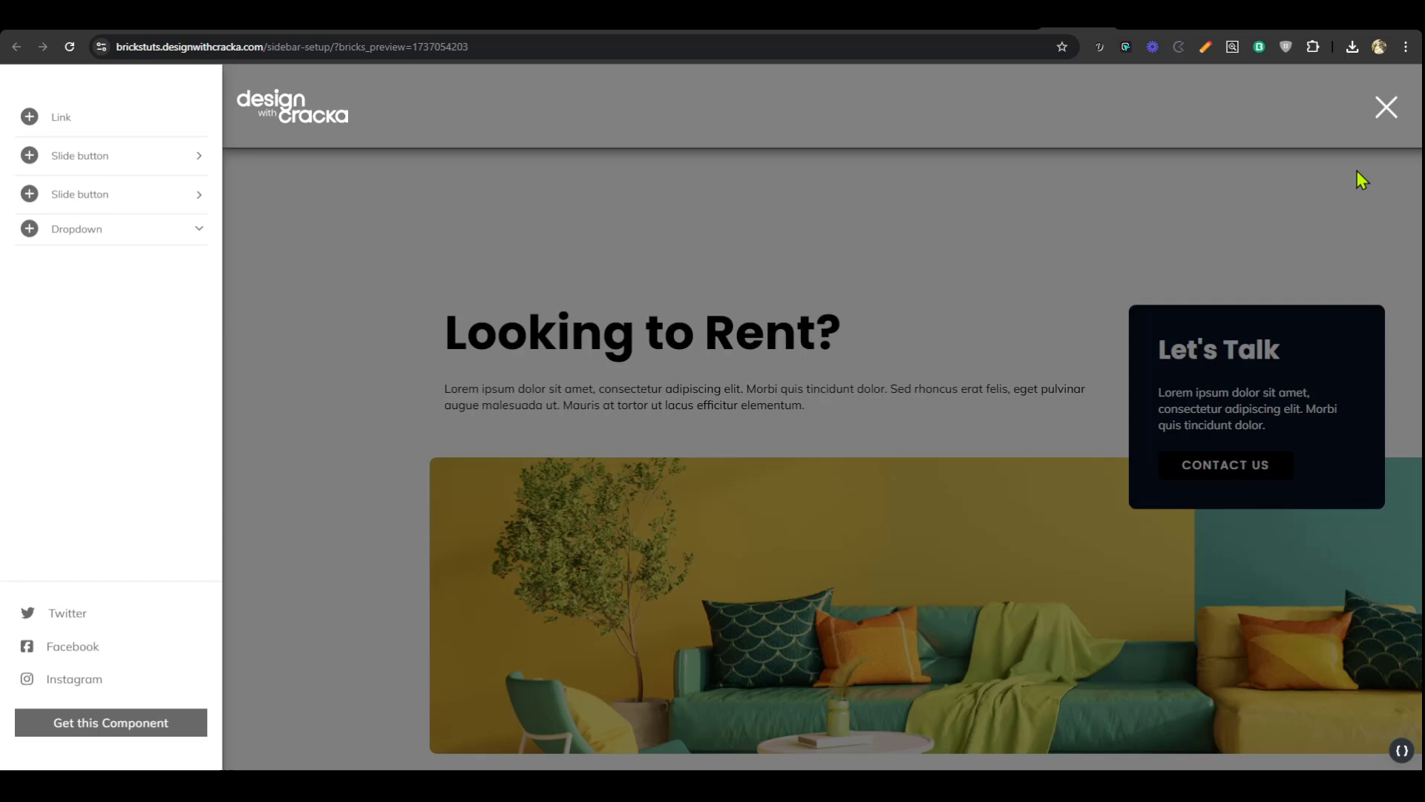
pyautogui.click(1386, 112)
pyautogui.click(1377, 115)
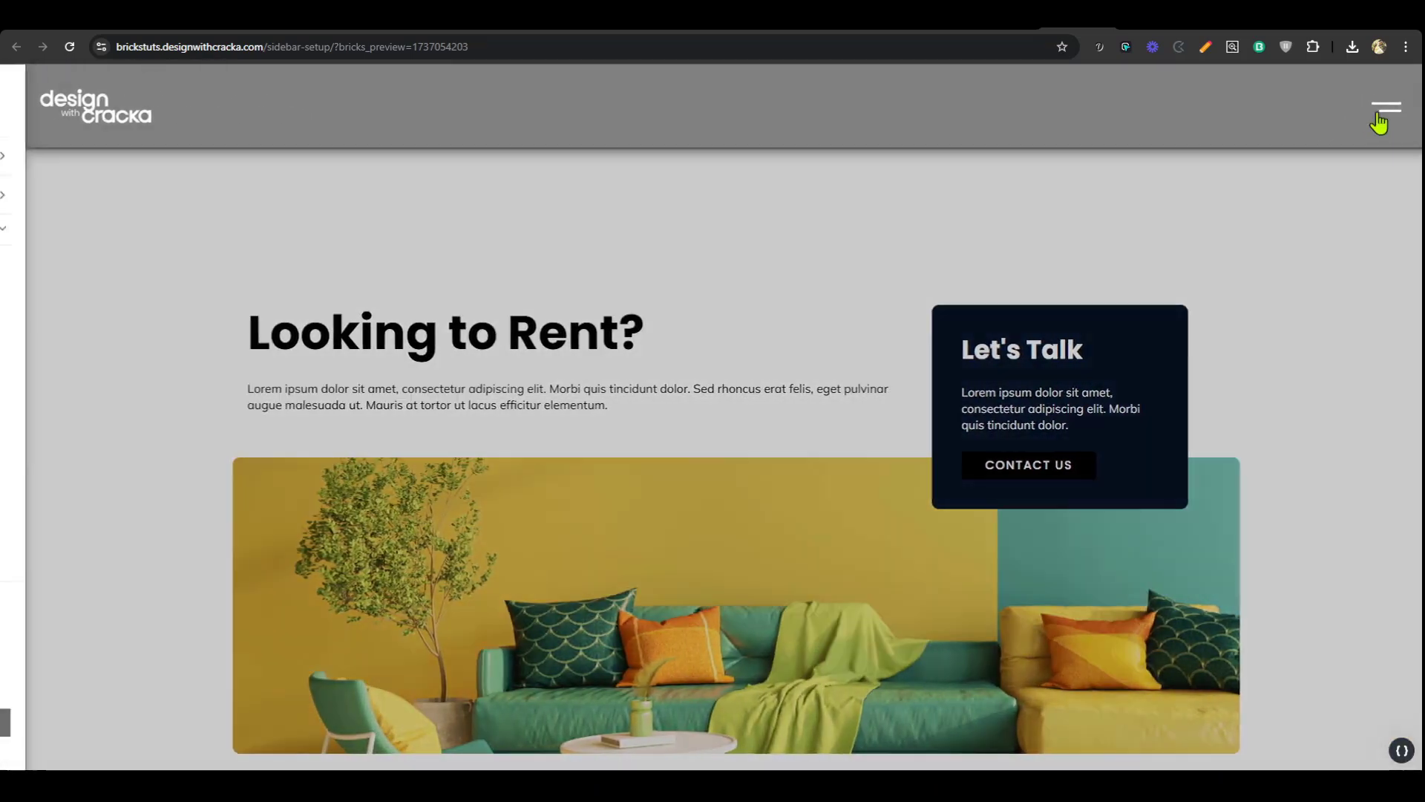
pyautogui.click(1382, 111)
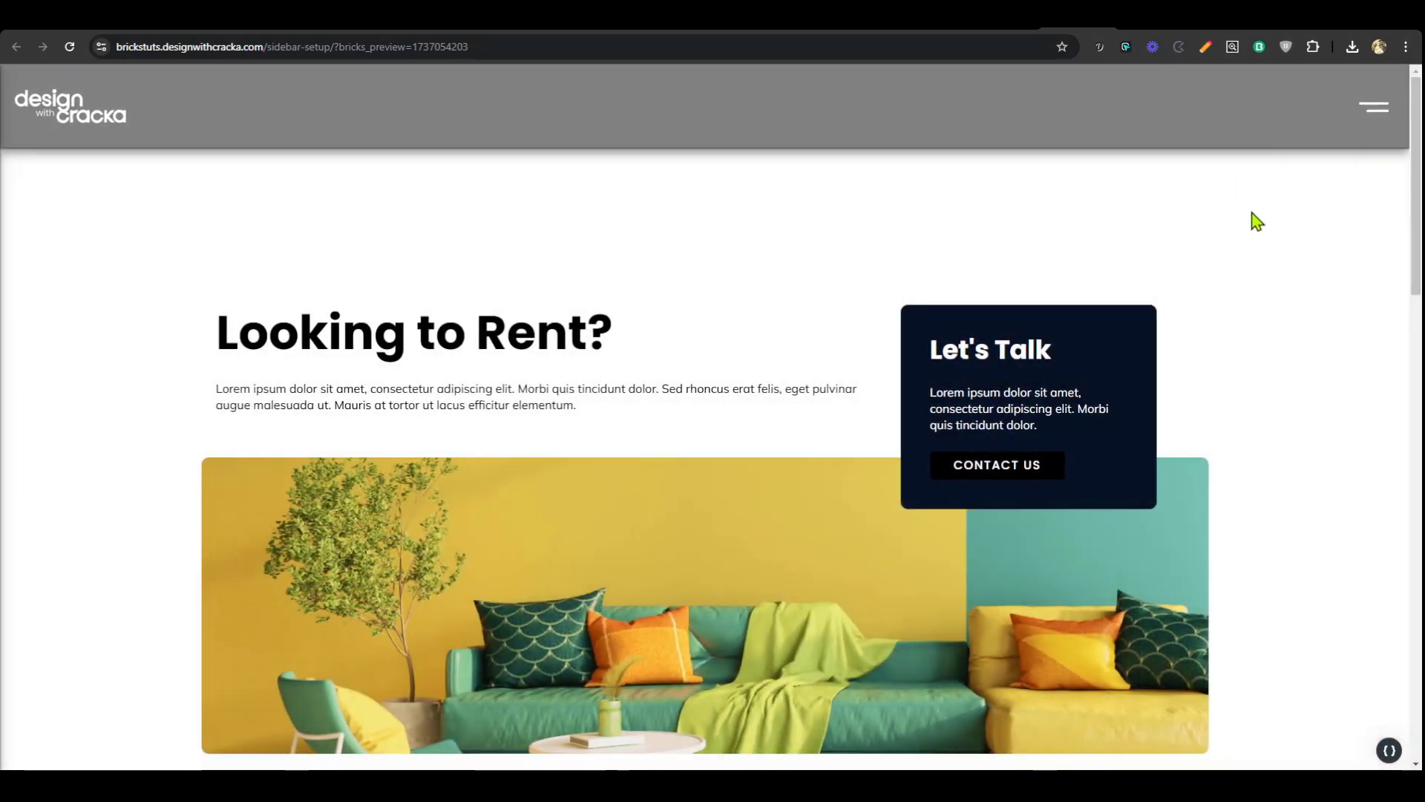